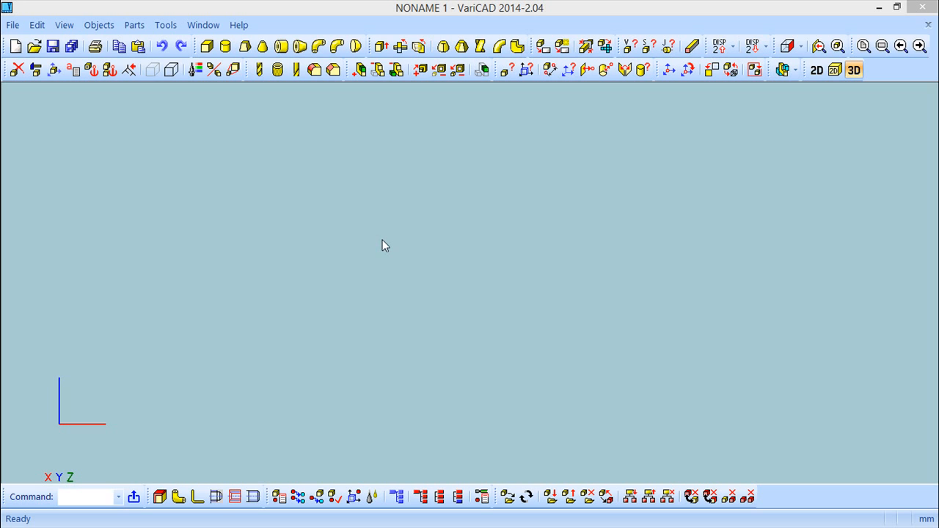
Step: Create a box 100 high, 50 wide and 20 long at the default location
click(208, 47)
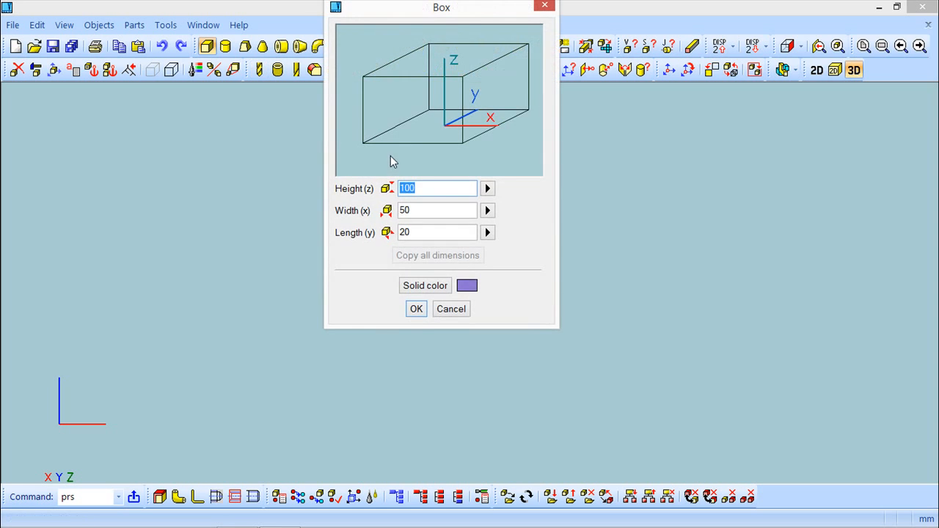
click(415, 309)
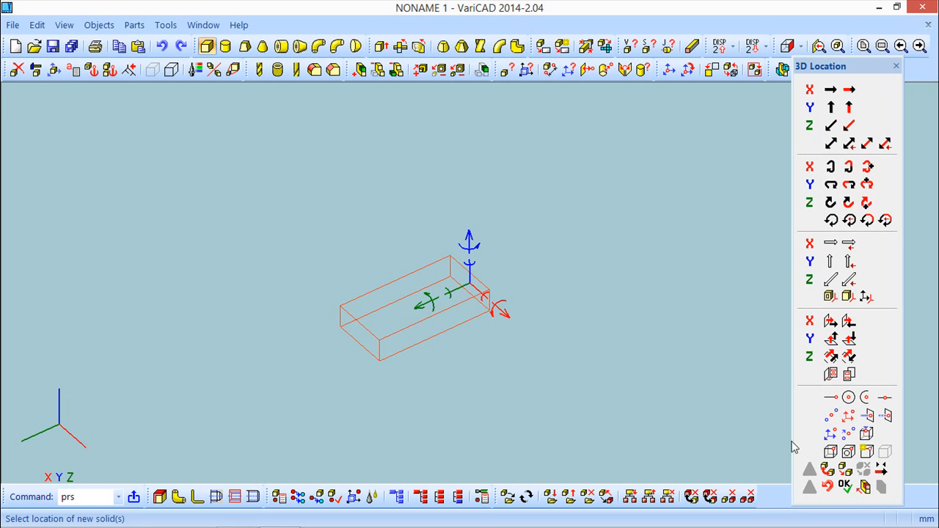
click(845, 486)
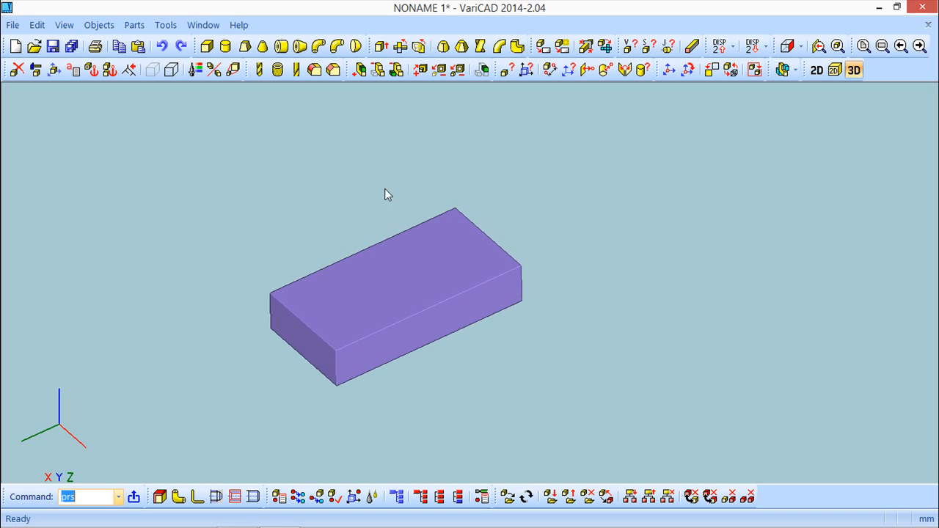
Step: Open the box's Solid Attributes to review its attribute list, then close the dialog
click(99, 25)
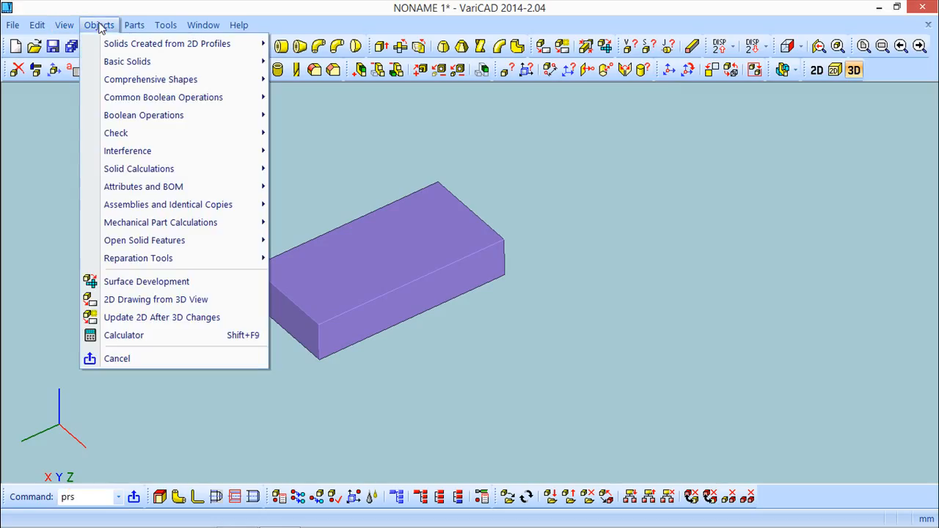
mouse_move(173, 190)
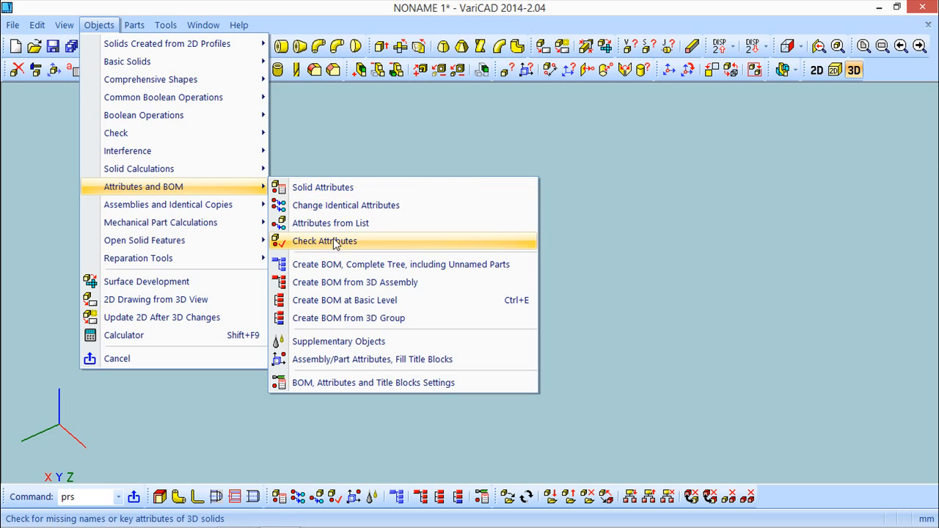
click(337, 188)
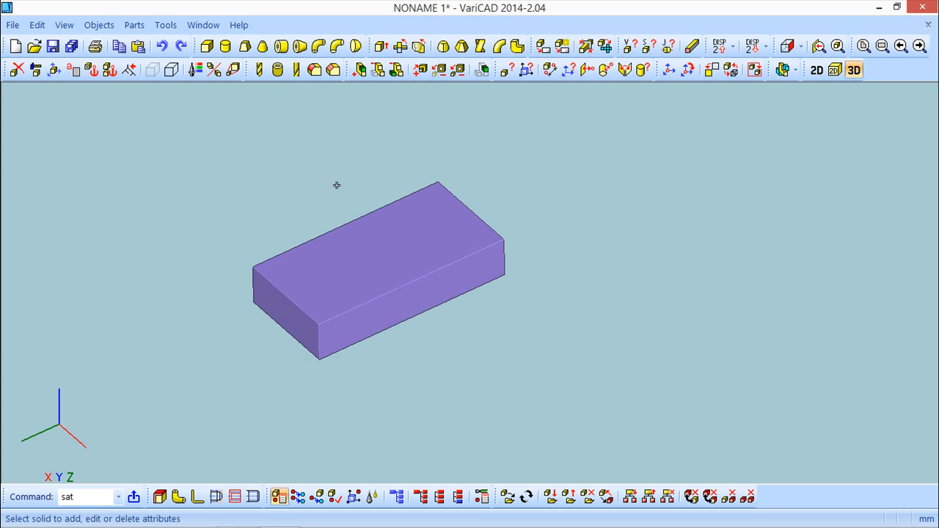
click(375, 264)
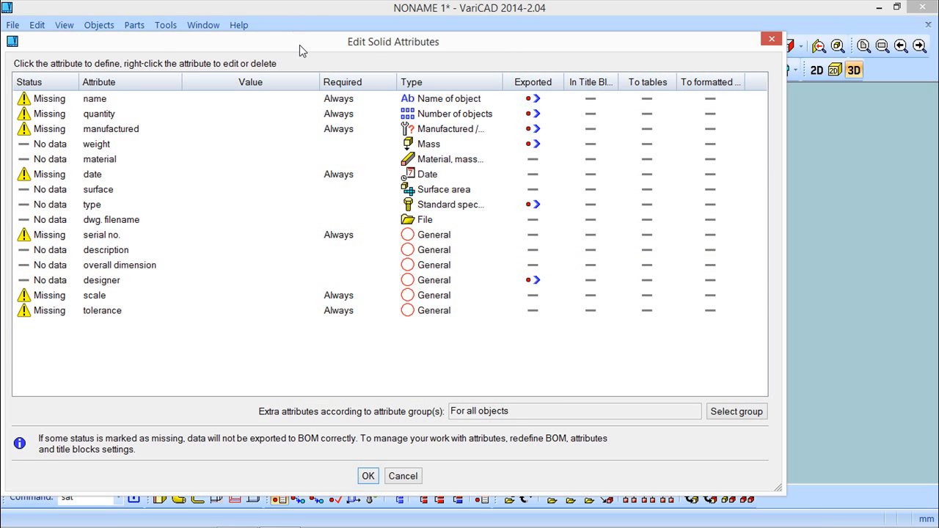
drag(307, 50, 374, 35)
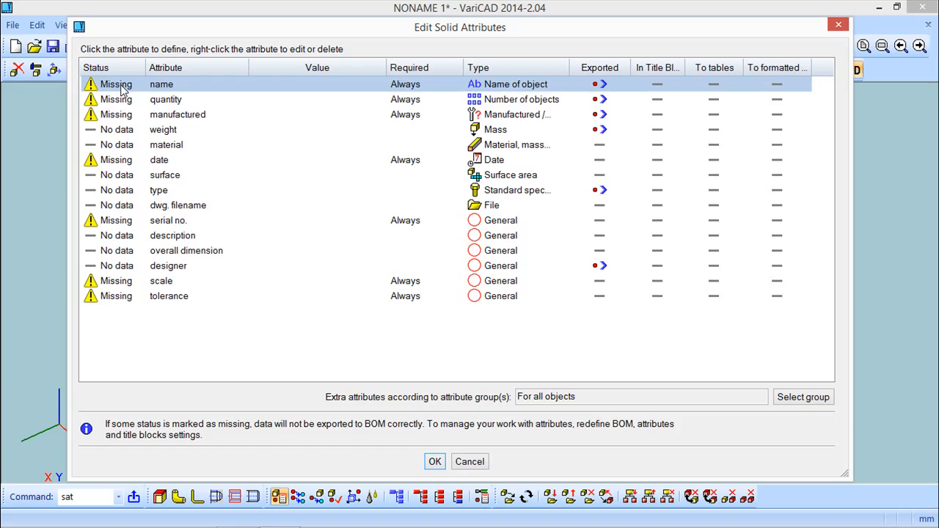
click(435, 462)
click(99, 25)
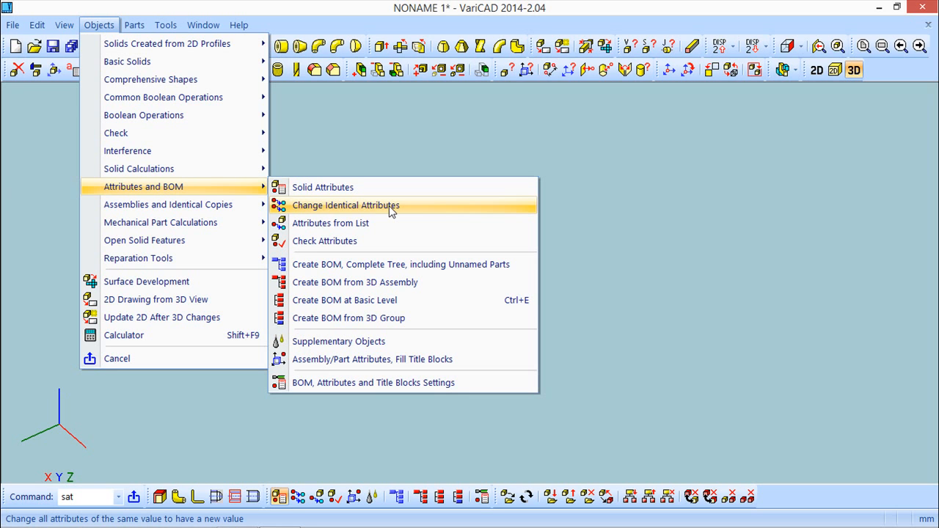
click(389, 205)
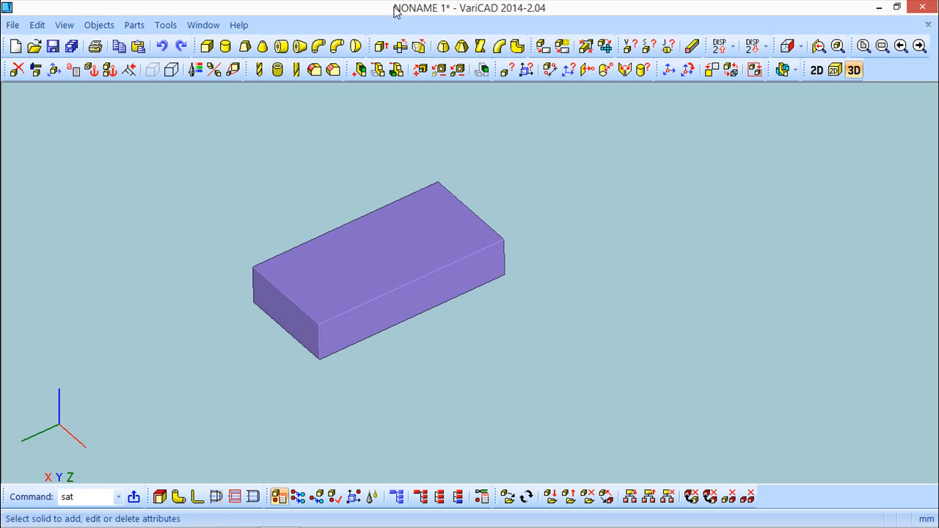
Step: Create a second 100 × 50 × 20 box in blue and place it beside the first box
click(207, 45)
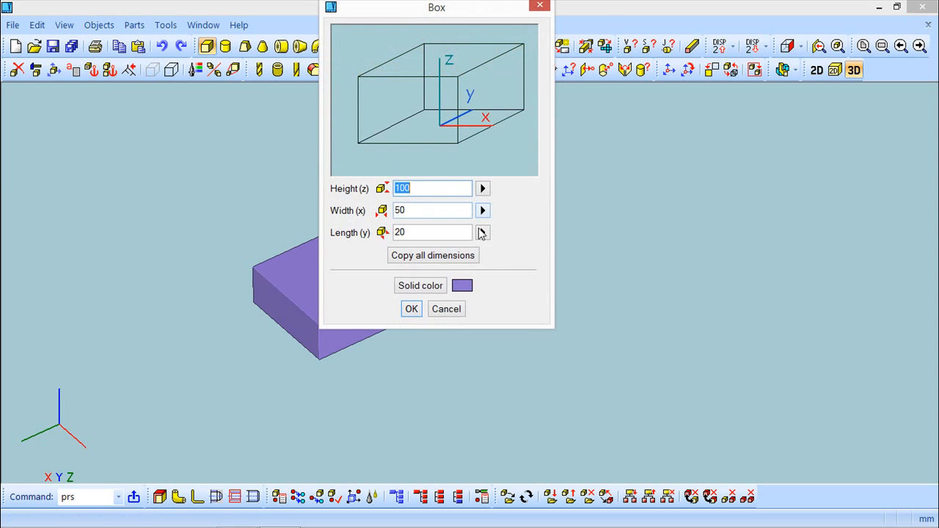
click(421, 289)
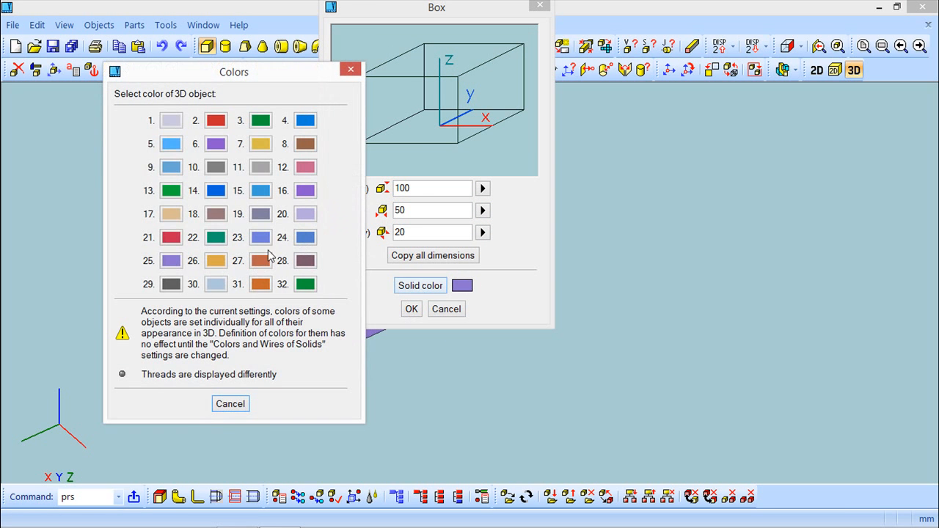
click(215, 190)
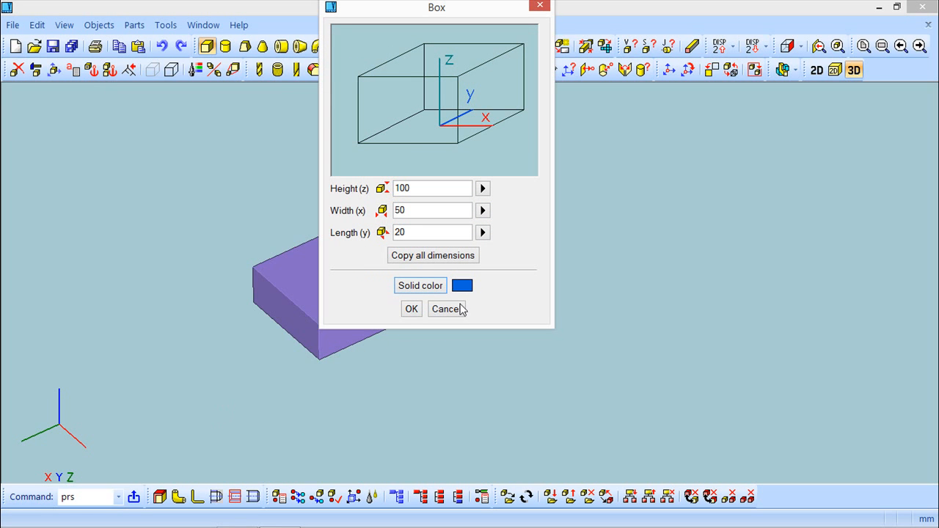
click(411, 308)
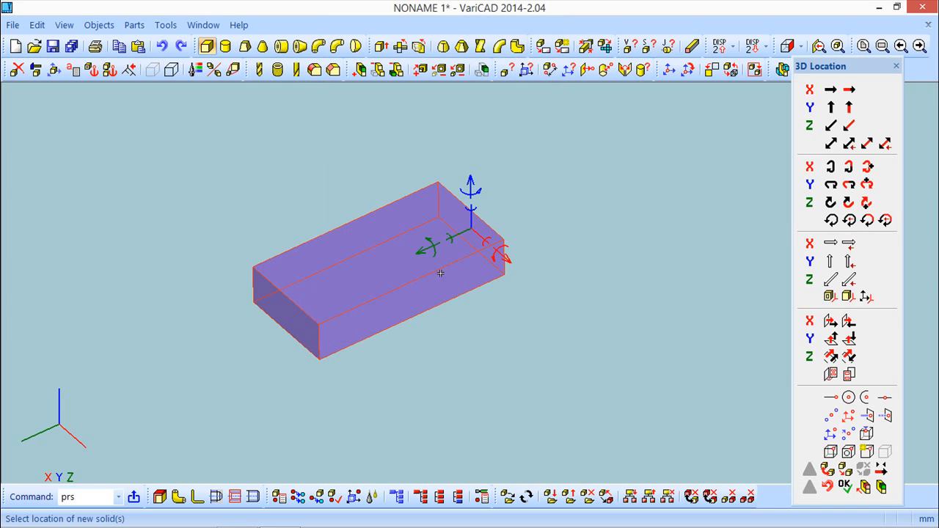
click(481, 233)
click(561, 314)
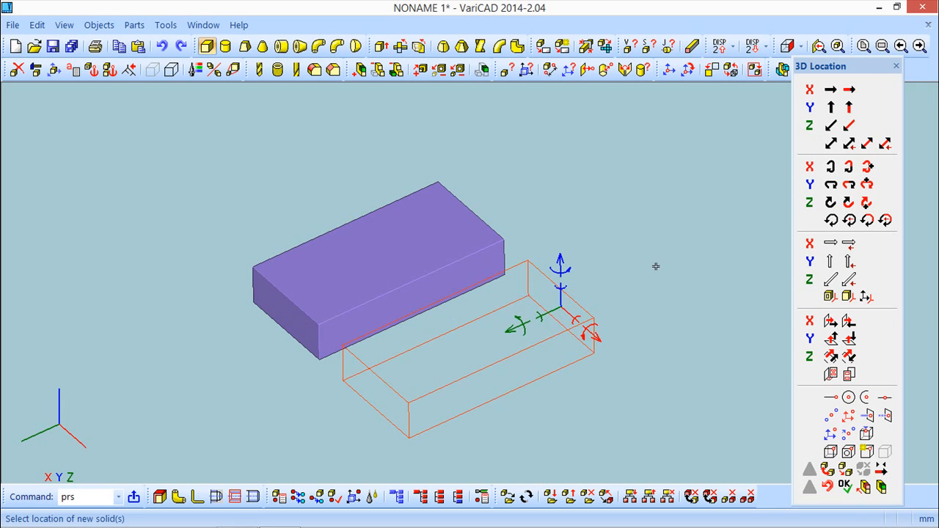
right_click(654, 265)
middle_drag(665, 210, 625, 202)
Step: Set the purple box's manufactured attribute to manufactured, with documentation created
click(98, 25)
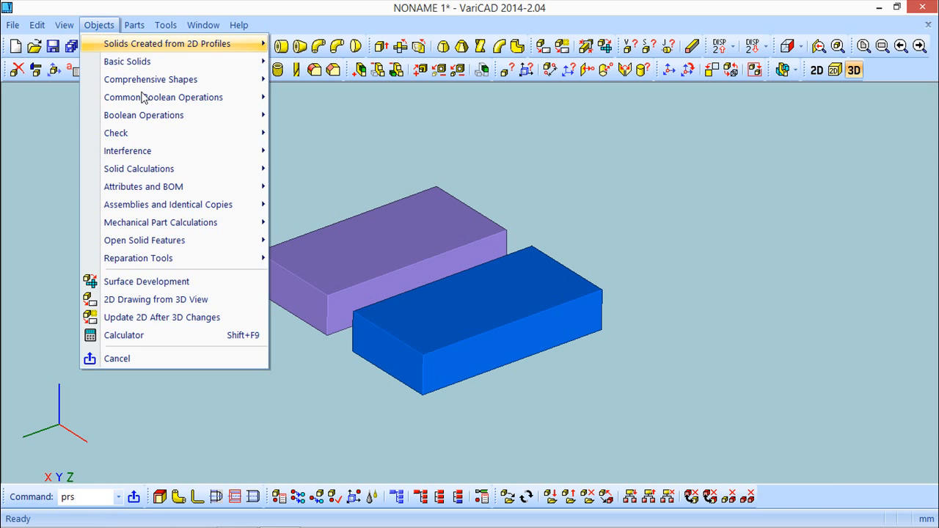
mouse_move(176, 192)
click(384, 192)
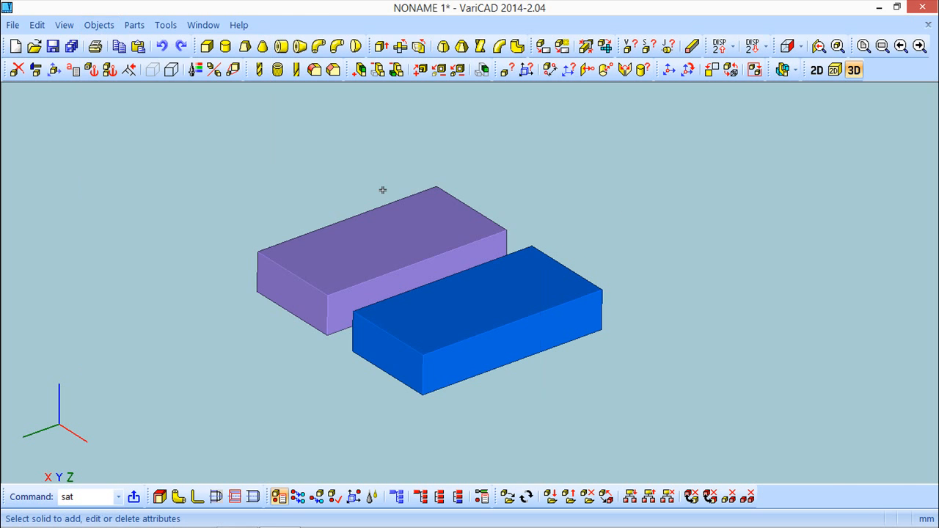
click(393, 238)
right_click(286, 191)
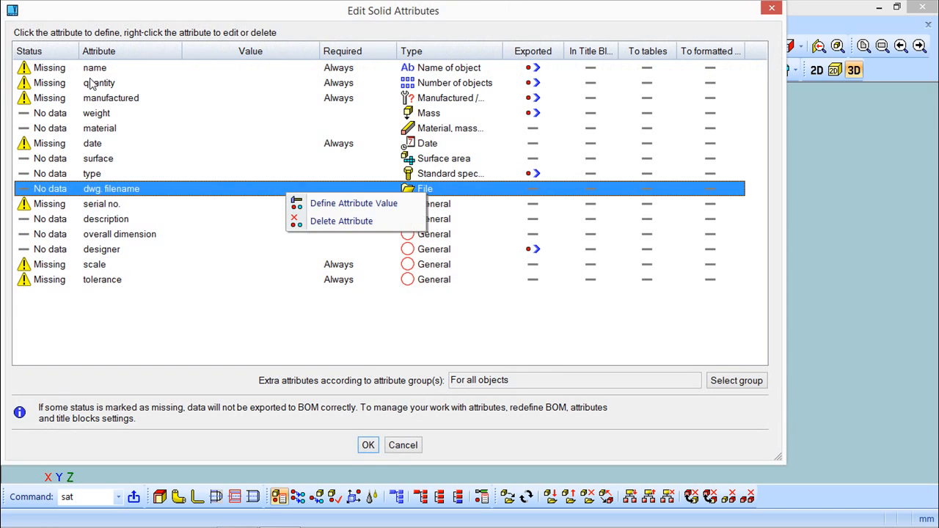
click(110, 103)
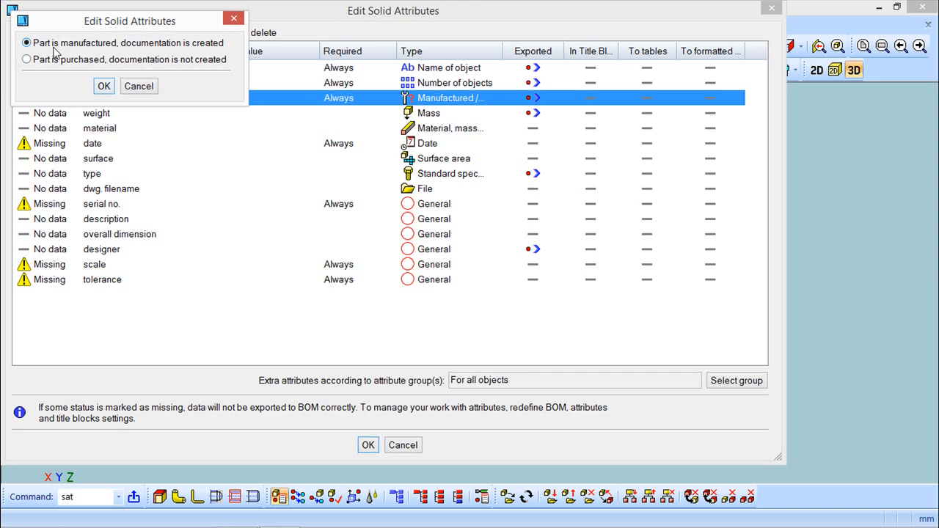
click(104, 86)
click(367, 444)
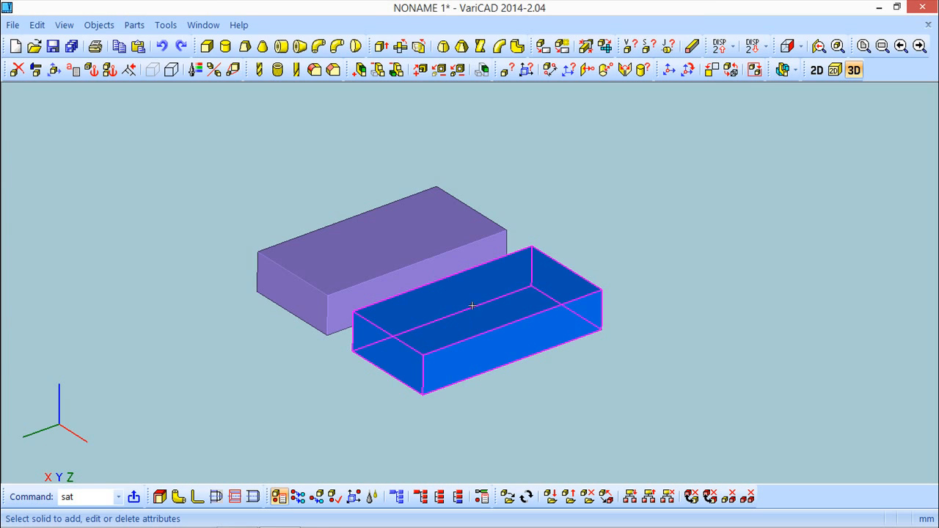
Step: Set the blue box's manufactured attribute to purchased, with no documentation created
click(472, 320)
click(92, 101)
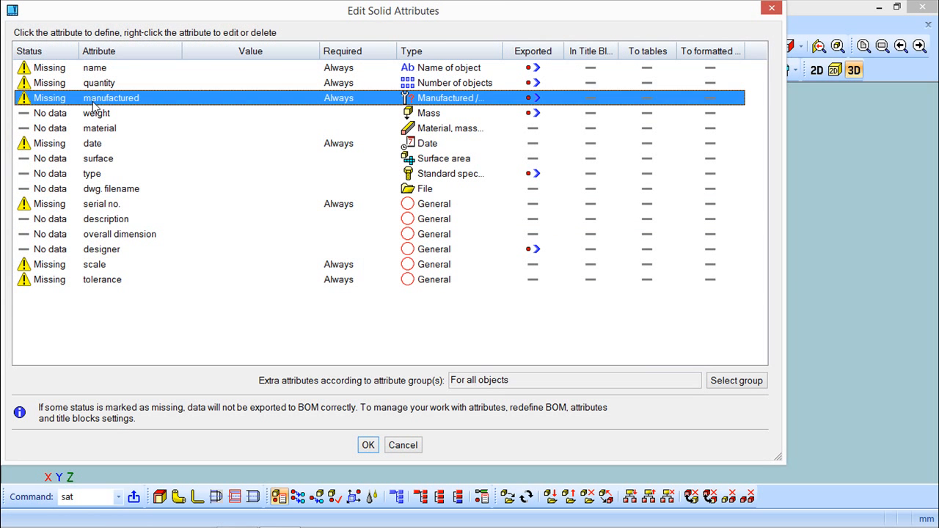
click(63, 64)
click(104, 86)
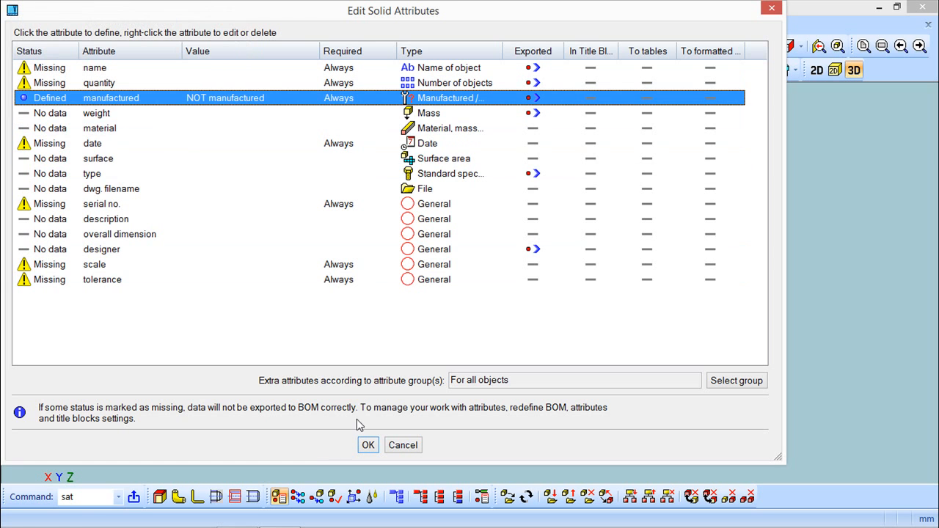
click(368, 445)
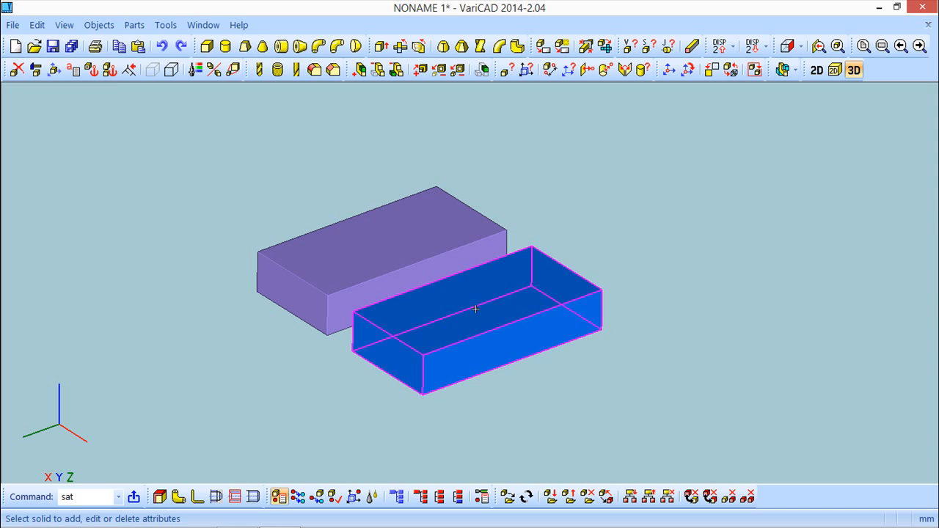
Step: With Change Identical Attributes, change all solids whose manufactured value is NOT manufactured to manufactured
click(91, 25)
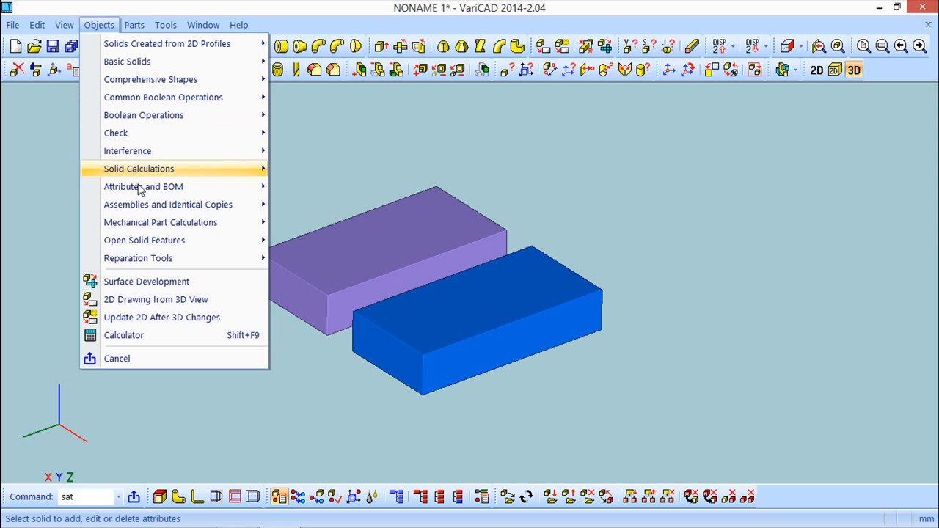
mouse_move(140, 187)
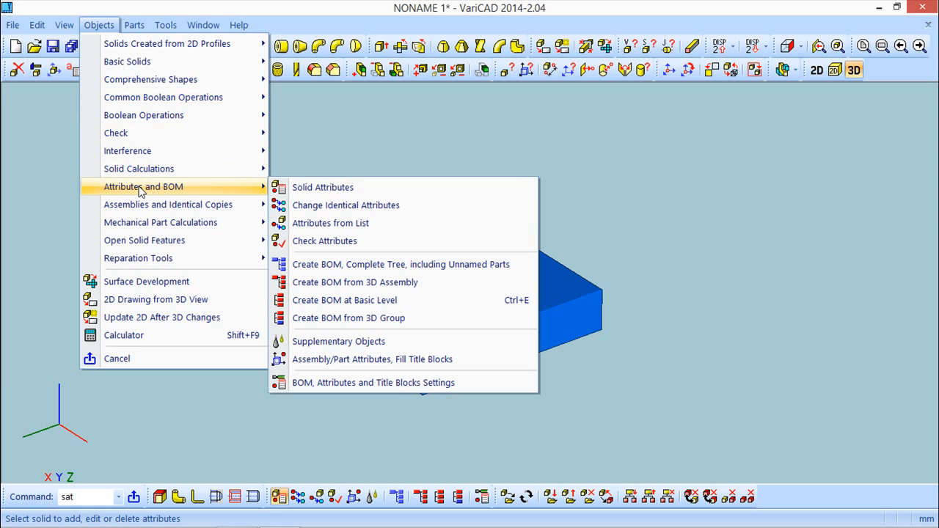
click(329, 212)
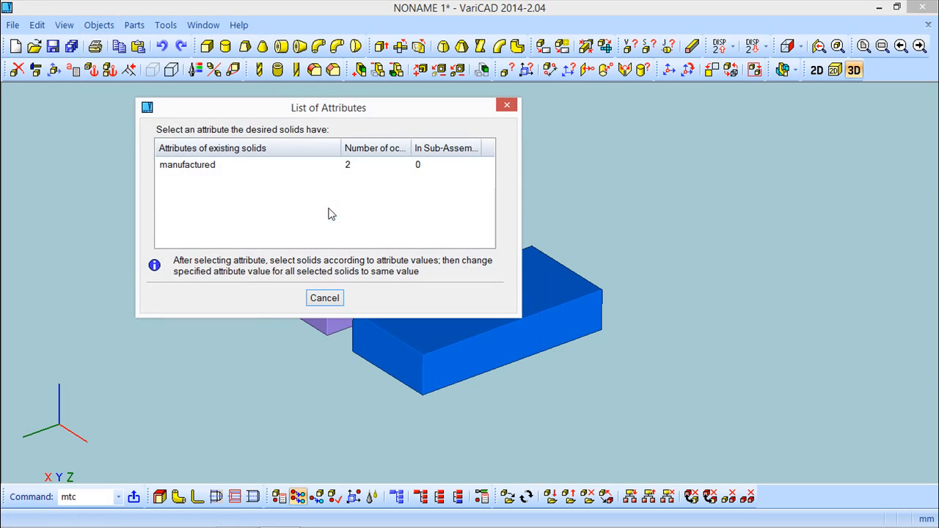
click(201, 166)
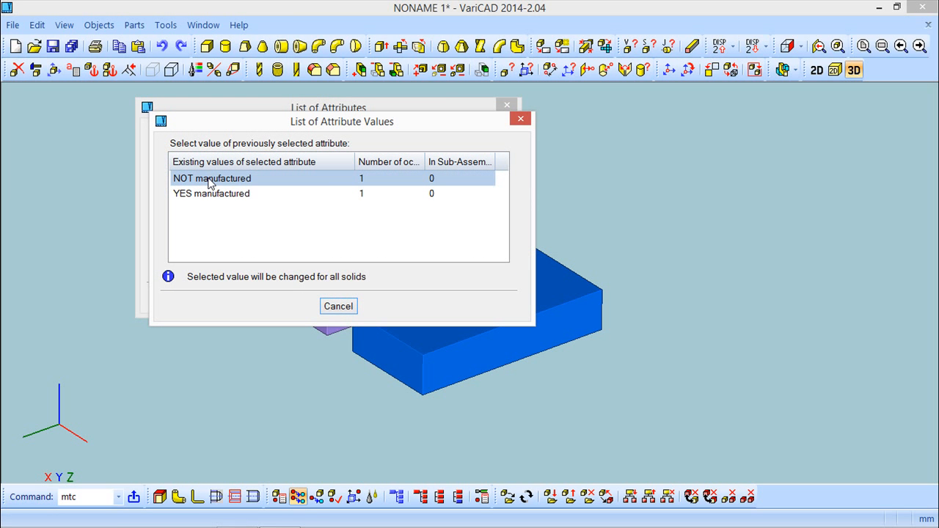
click(209, 180)
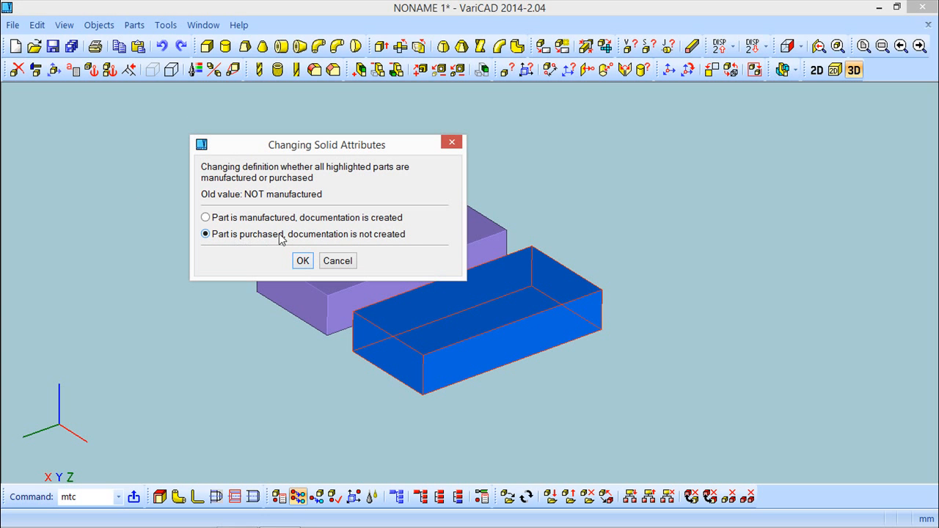
click(303, 260)
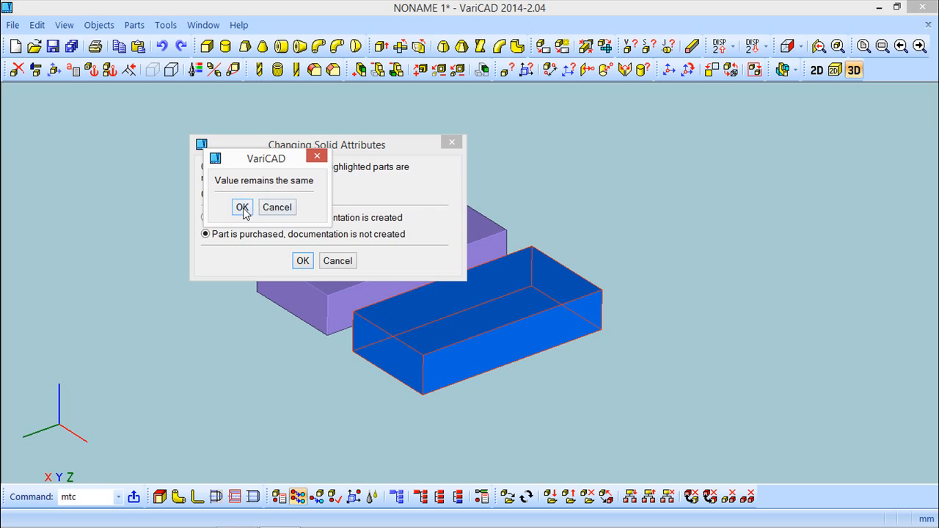
click(243, 207)
click(303, 262)
click(242, 207)
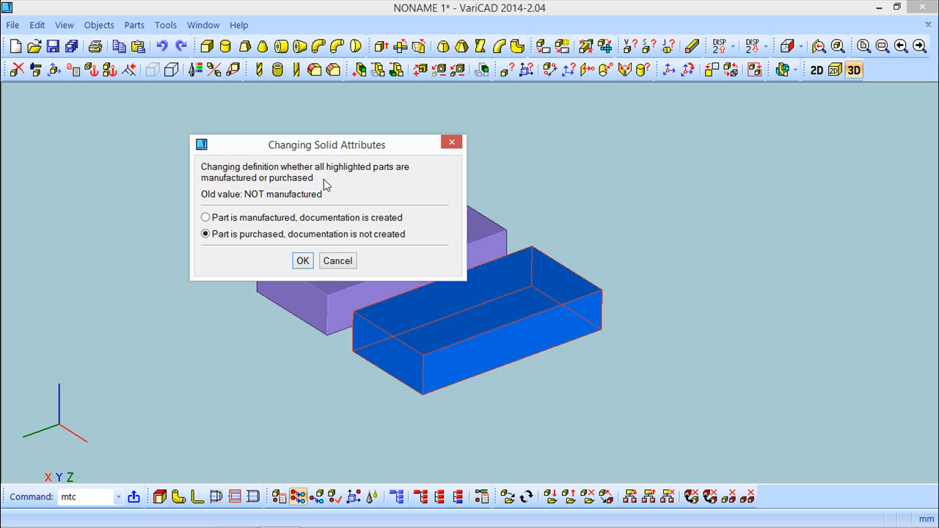
click(208, 217)
click(301, 261)
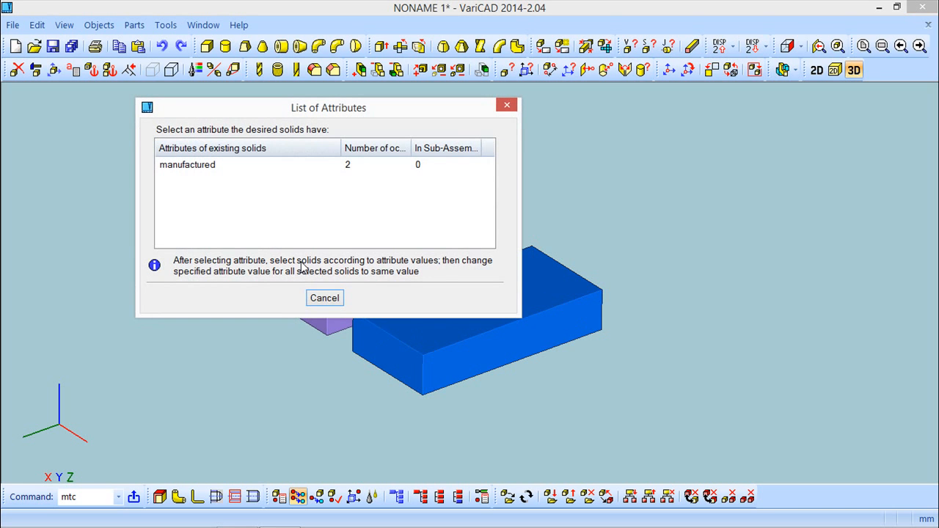
click(322, 299)
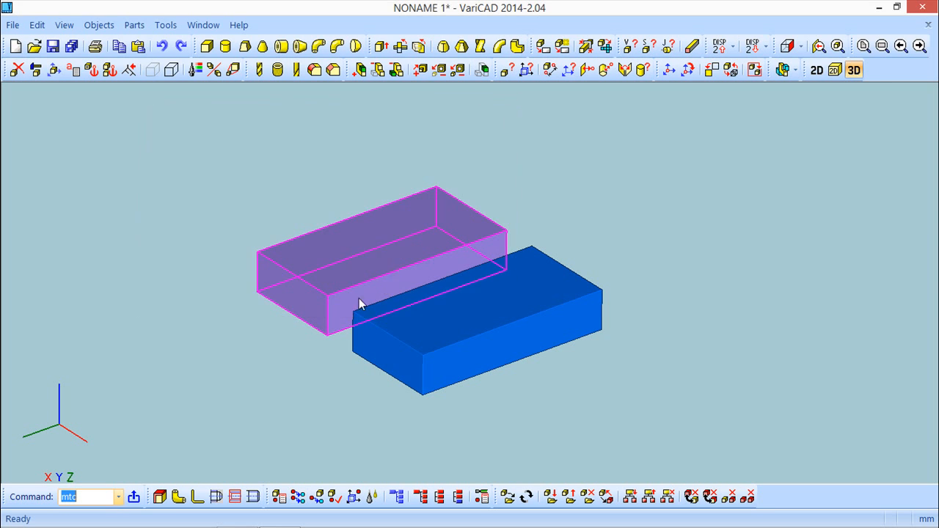
click(93, 28)
mouse_move(183, 186)
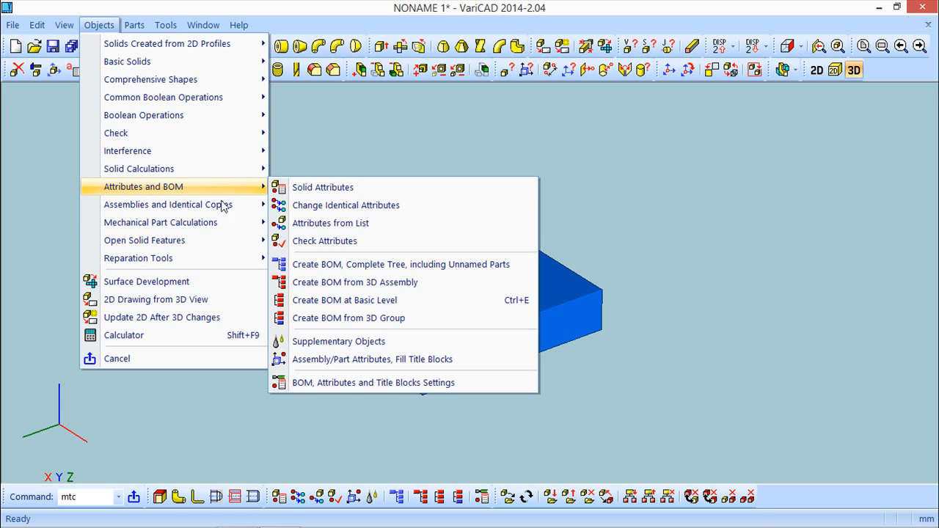
click(315, 206)
click(313, 298)
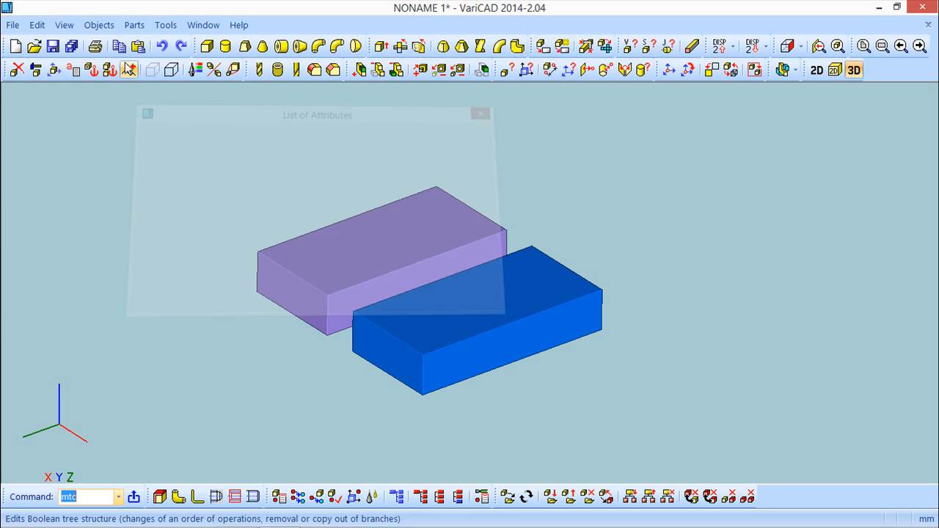
Step: Review the solid attributes of the purple box and then the blue box without changing them
click(98, 25)
mouse_move(136, 186)
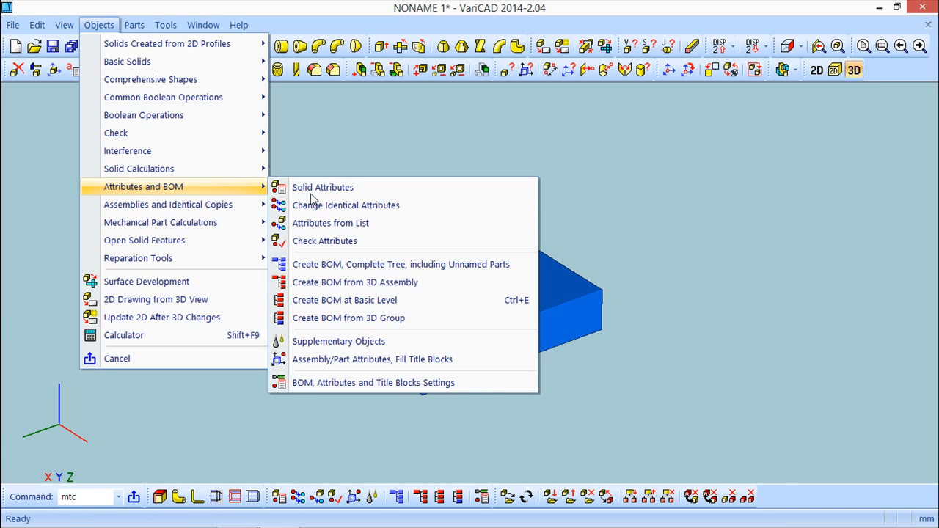
click(375, 188)
click(378, 254)
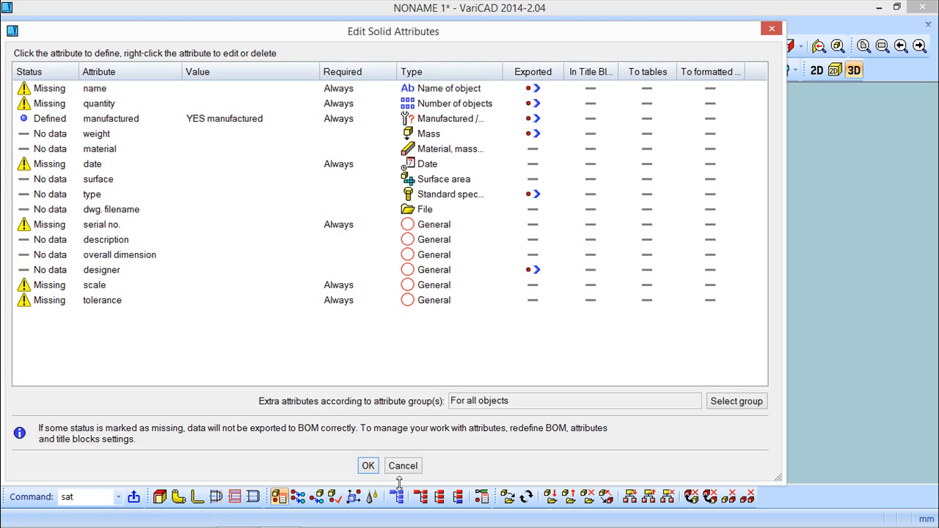
click(367, 465)
click(450, 329)
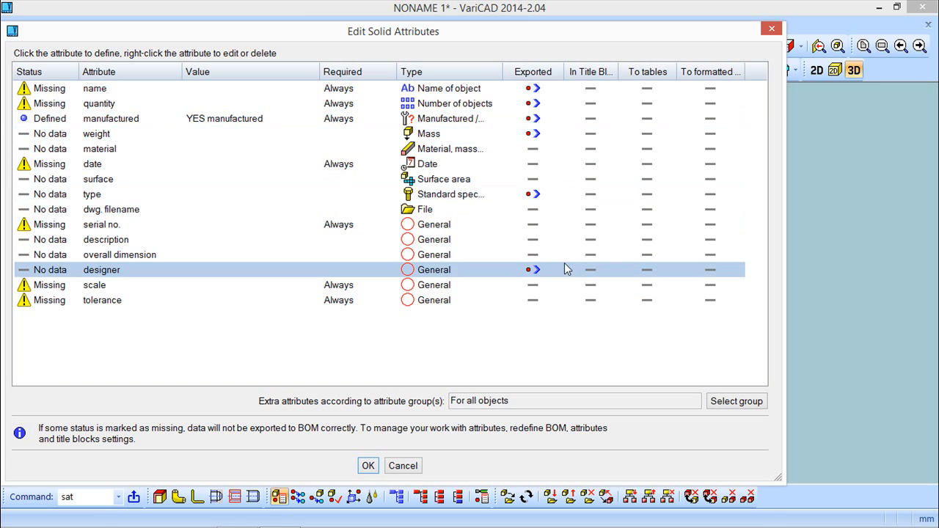
click(404, 467)
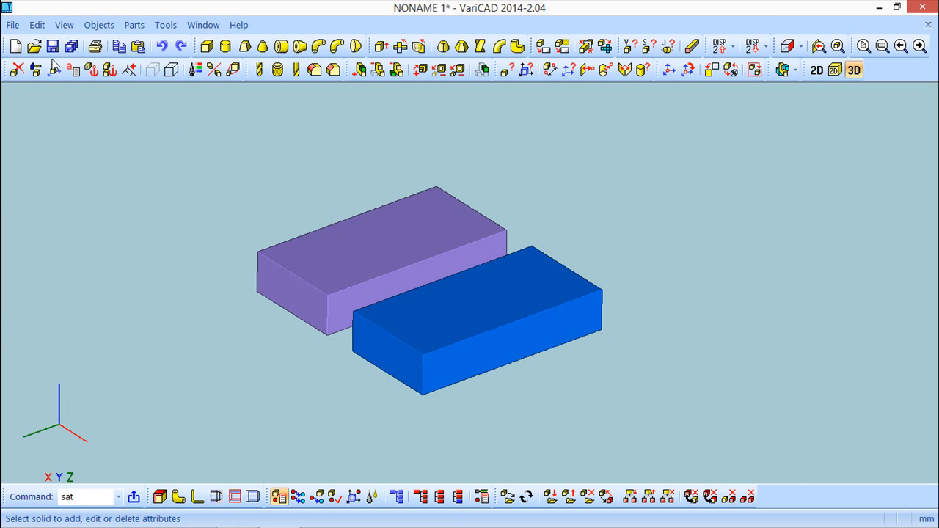
Step: Browse the existing solid attributes by list, looking at the values of the manufactured attribute
click(92, 29)
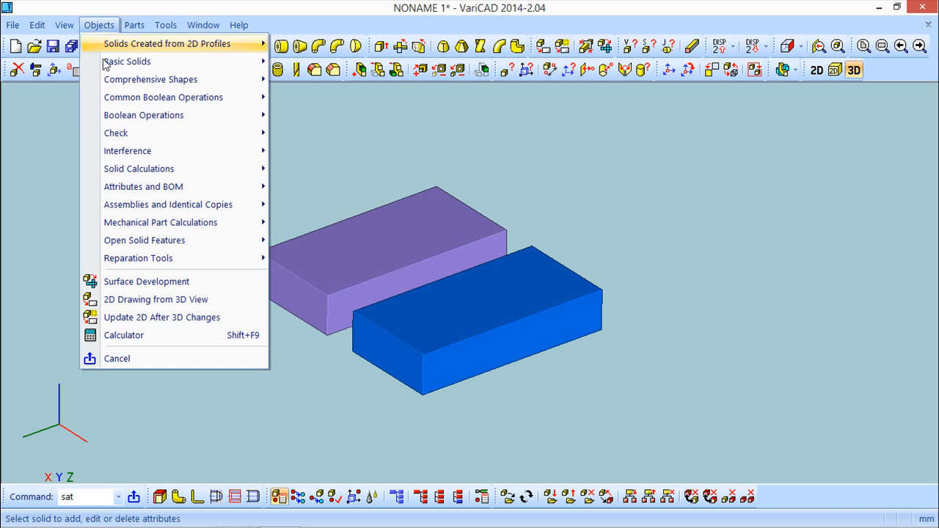
mouse_move(125, 192)
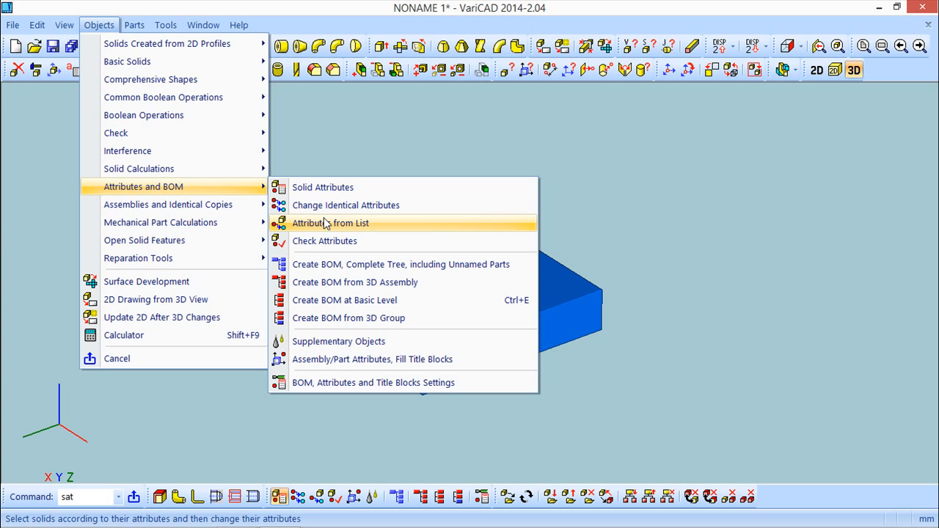
click(361, 229)
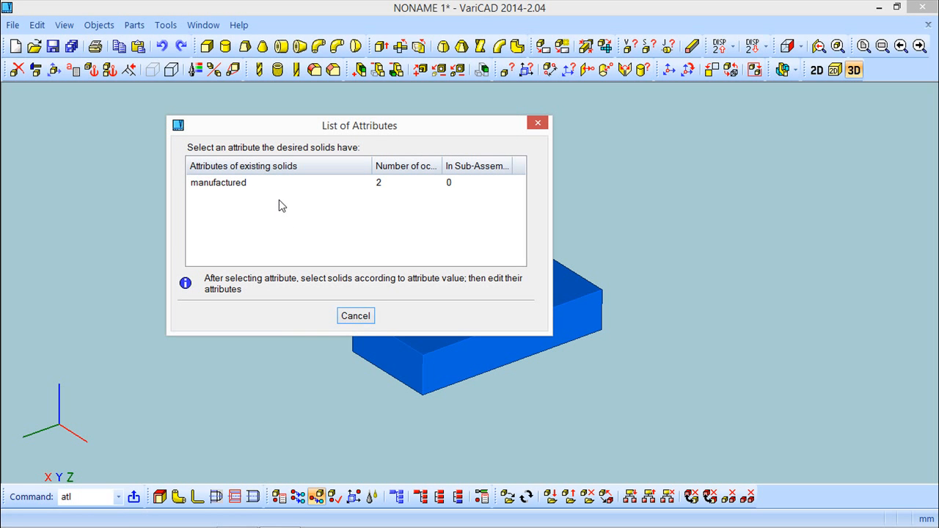
double_click(220, 182)
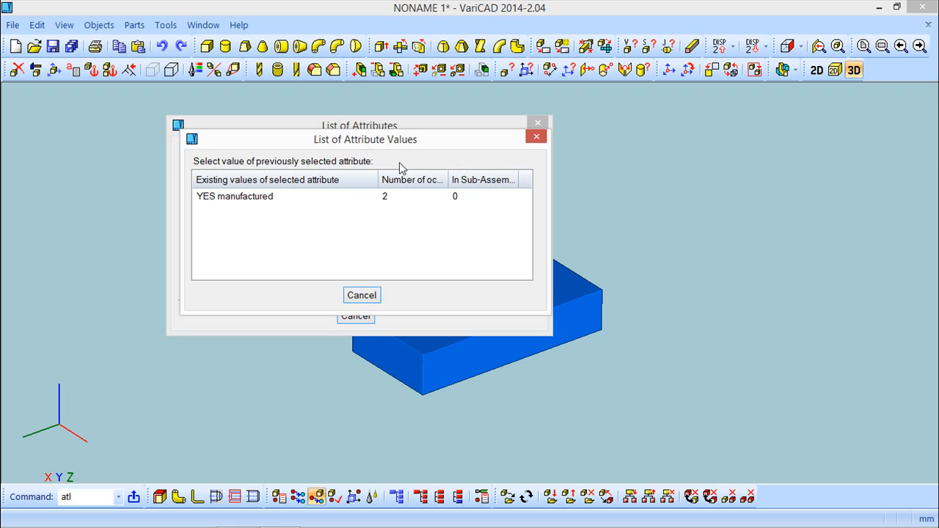
click(366, 294)
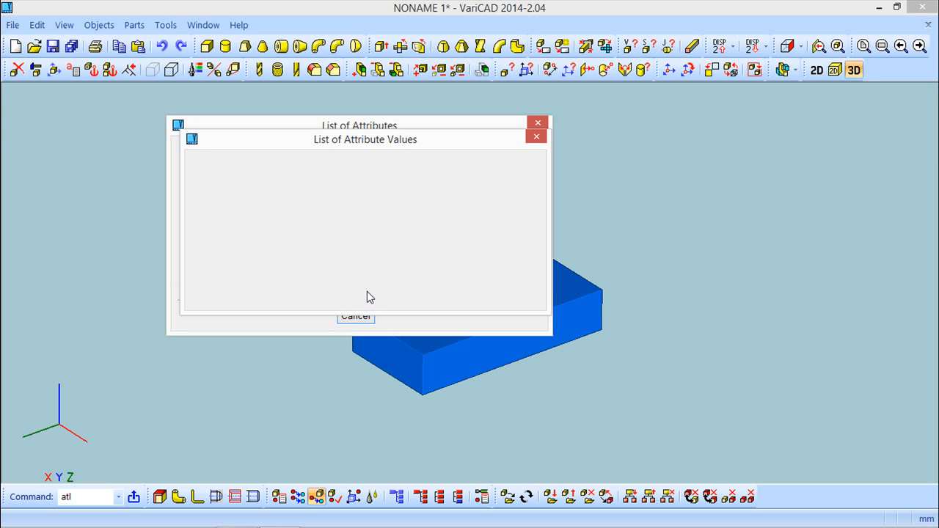
click(358, 316)
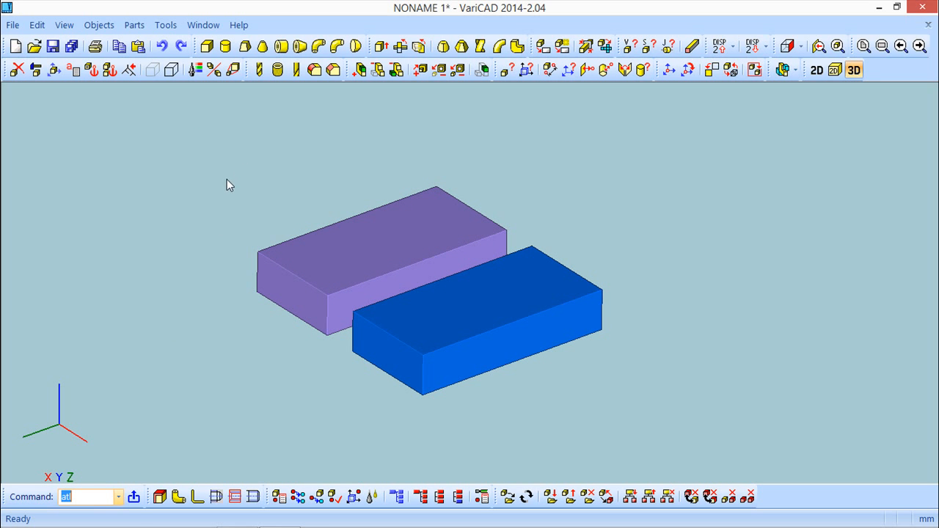
Step: Check the solids for missing key attributes automatically one by one, closing the attribute editor unchanged
click(99, 26)
mouse_move(163, 186)
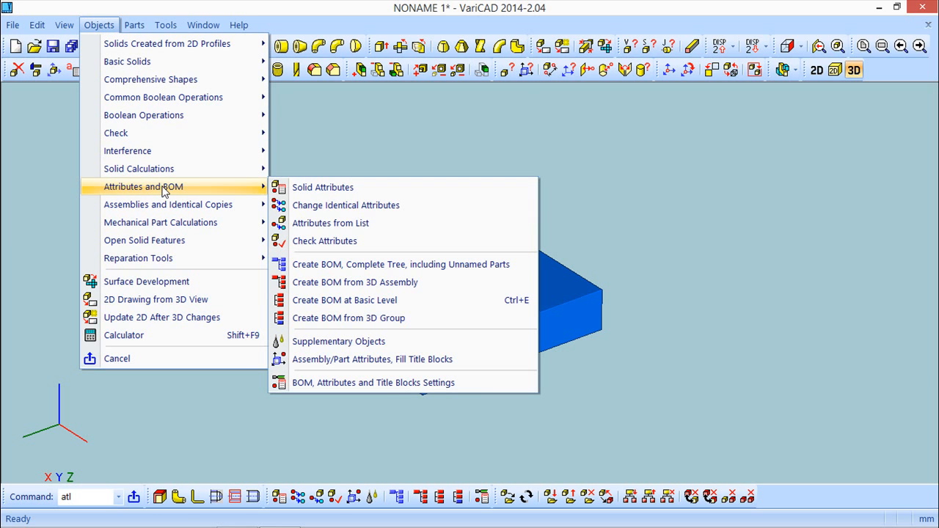
click(332, 241)
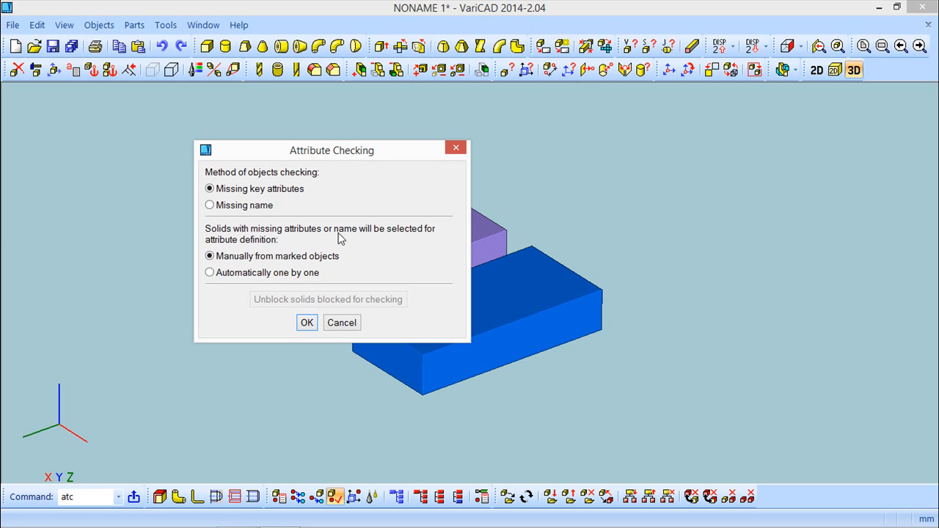
drag(379, 157, 227, 125)
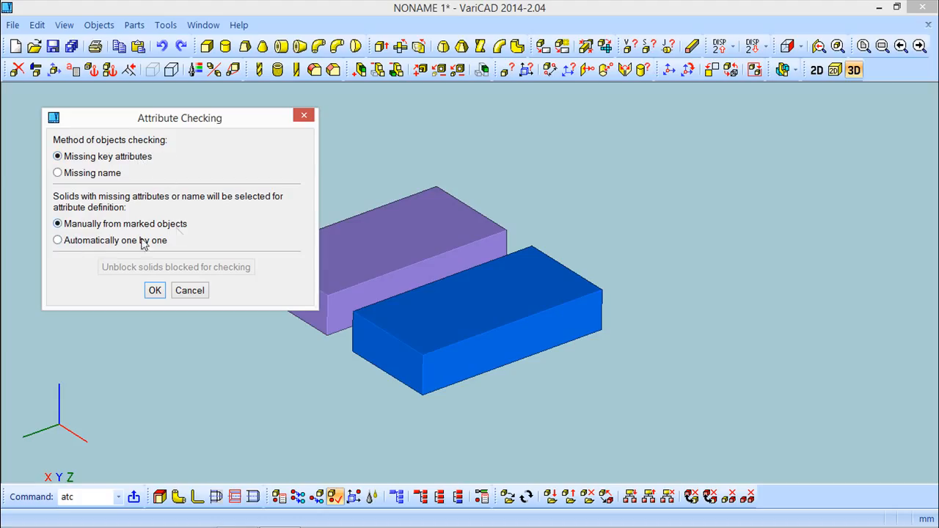
click(58, 241)
click(155, 290)
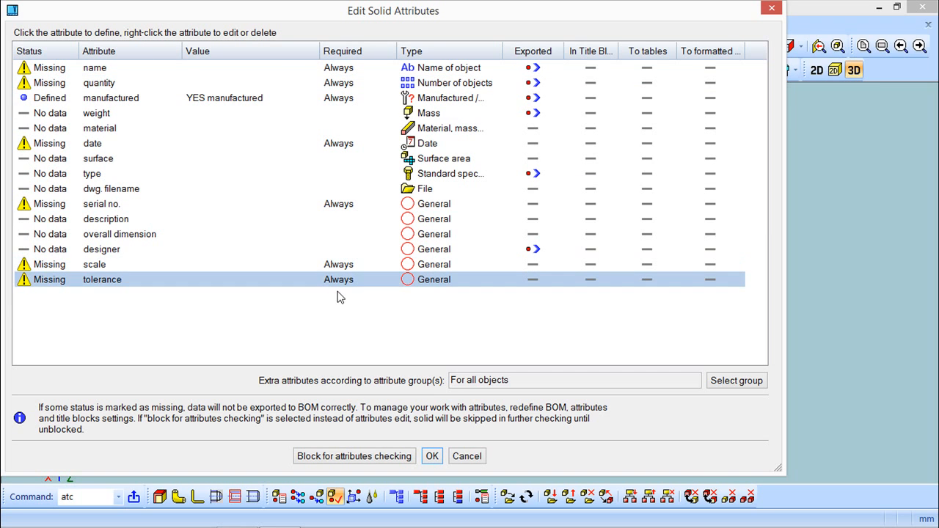
click(474, 457)
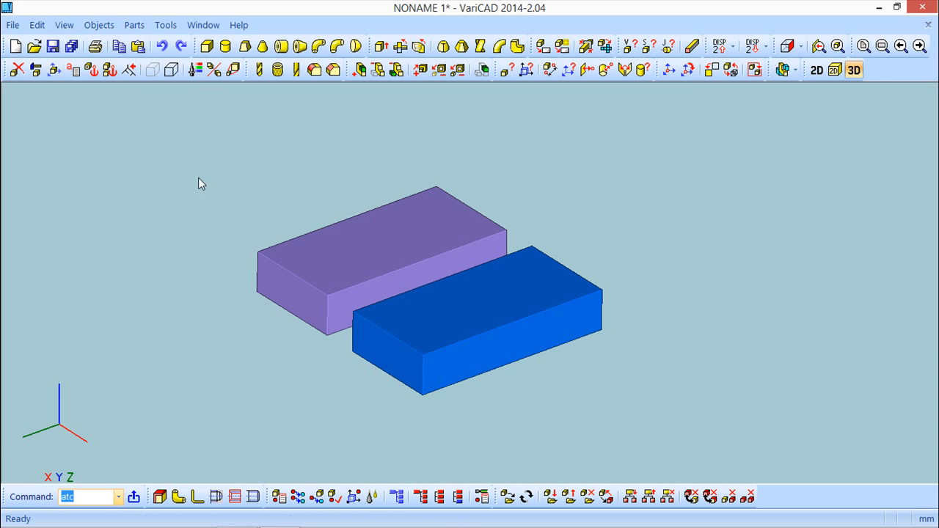
Step: Close the document without saving and create a new default document
middle_drag(585, 315, 607, 289)
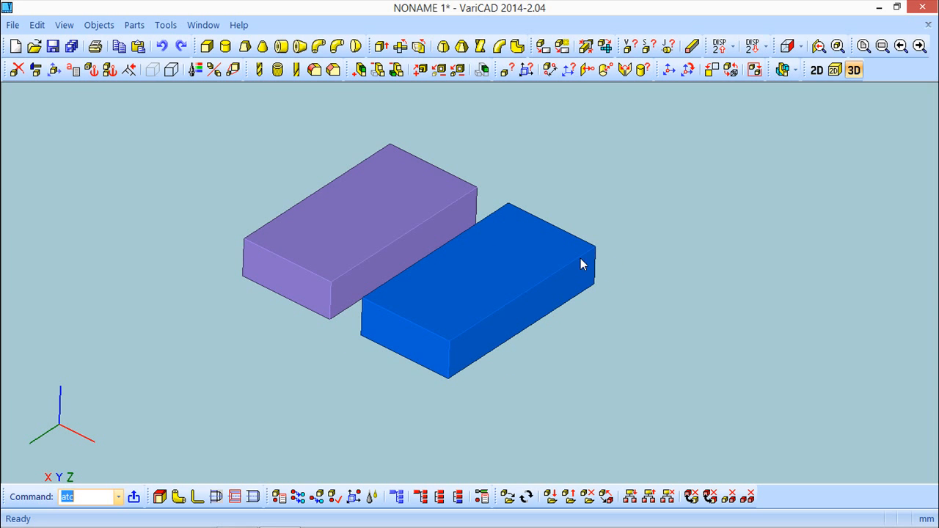
click(13, 25)
click(40, 80)
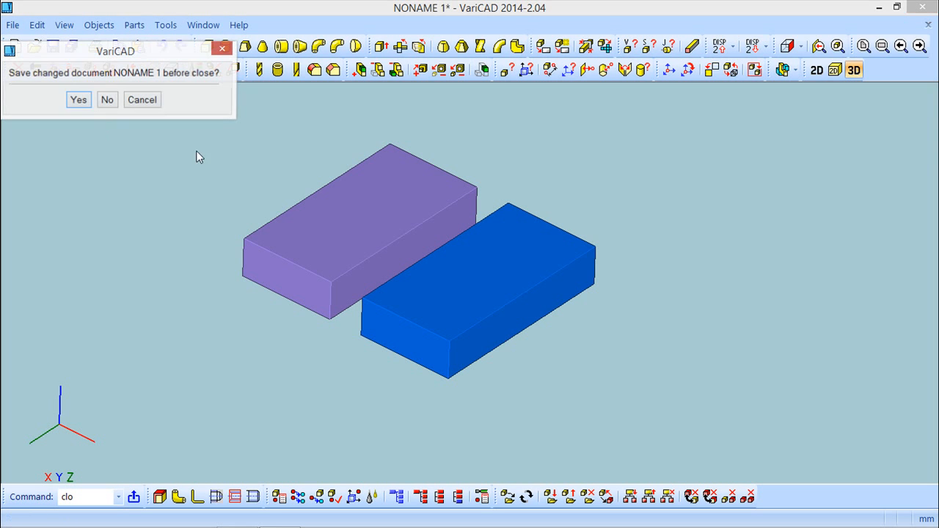
click(107, 100)
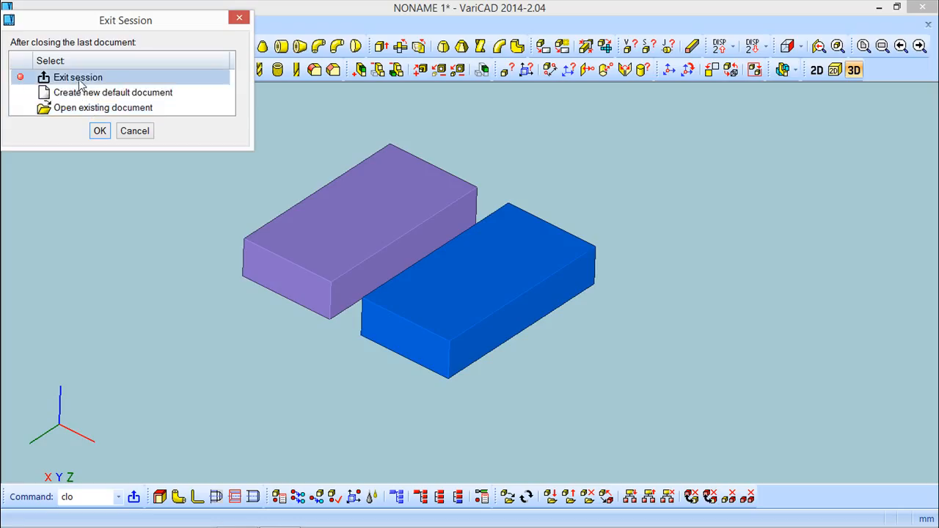
double_click(81, 93)
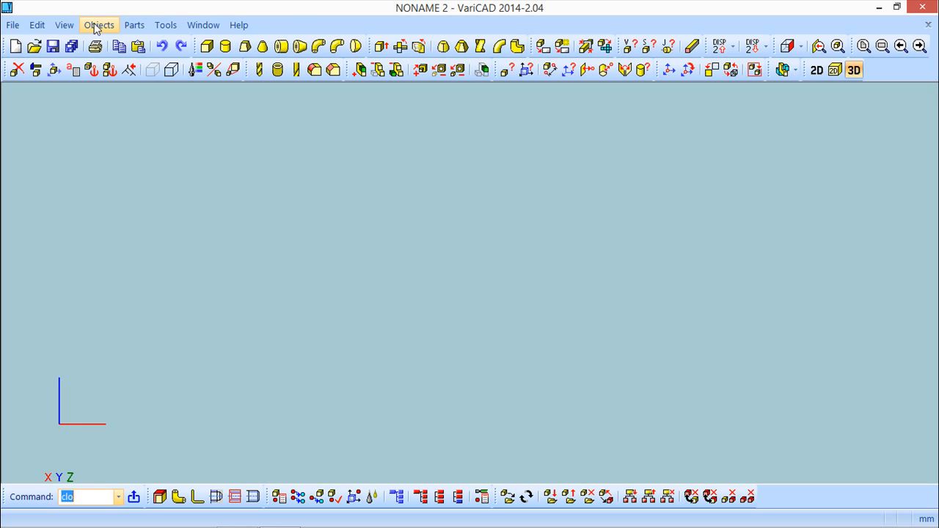
Step: Open the vari drawing from the varicad folder, showing its Assembly title block
click(34, 46)
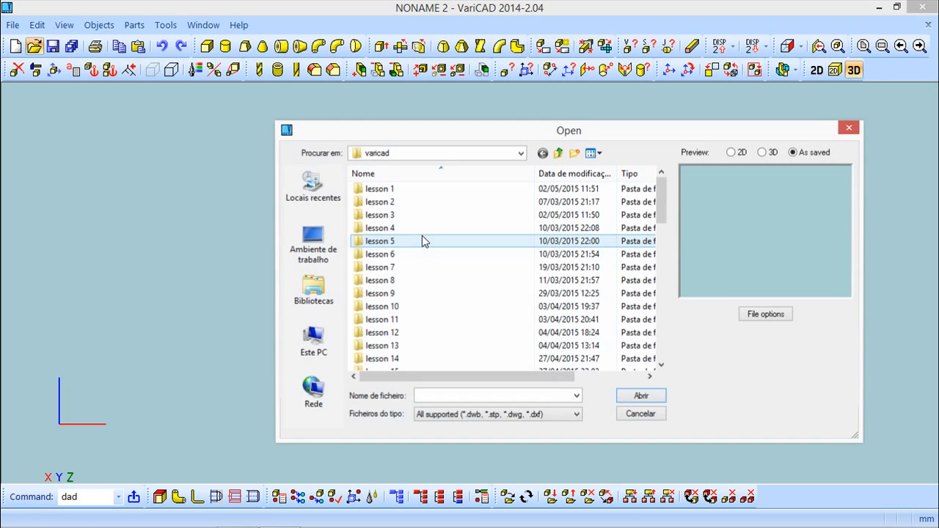
drag(661, 197, 681, 374)
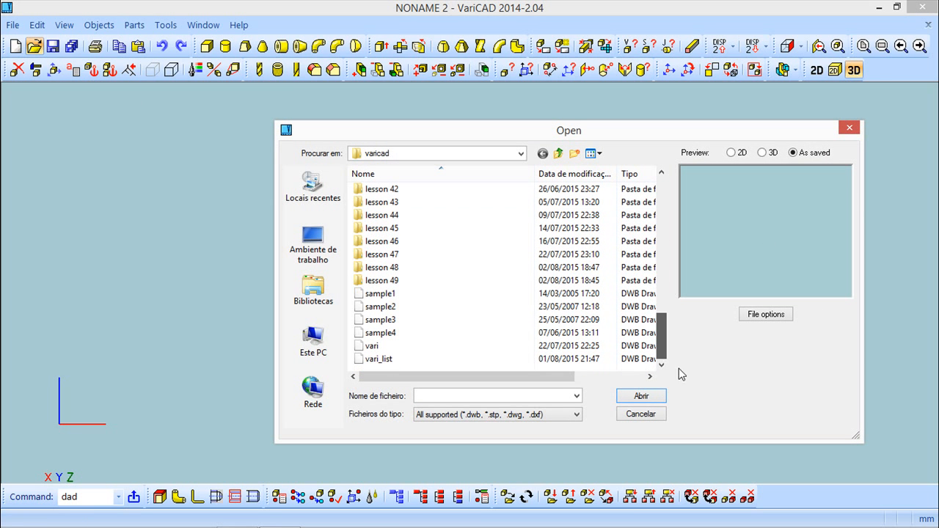
click(412, 348)
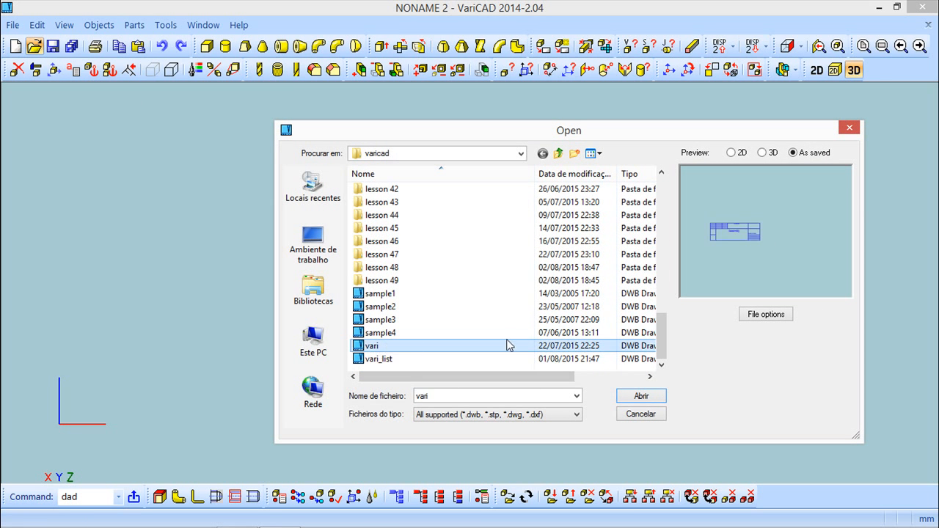
click(649, 397)
scroll(415, 311, up, 5)
mouse_move(340, 247)
middle_down()
mouse_move(561, 302)
mouse_move(494, 306)
mouse_move(486, 328)
middle_up()
scroll(494, 307, up, 1)
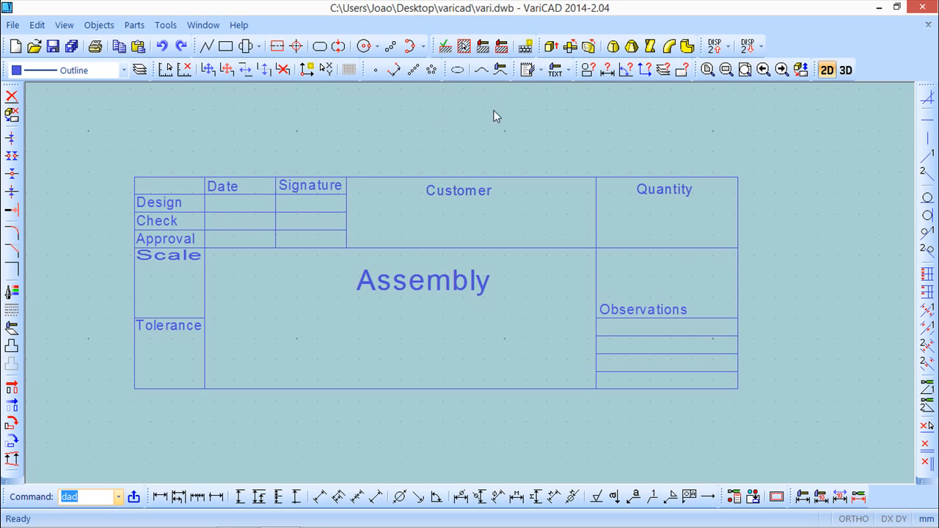
Step: Open the BOM, attributes and title blocks settings and start a new title block named cadsoft
click(110, 28)
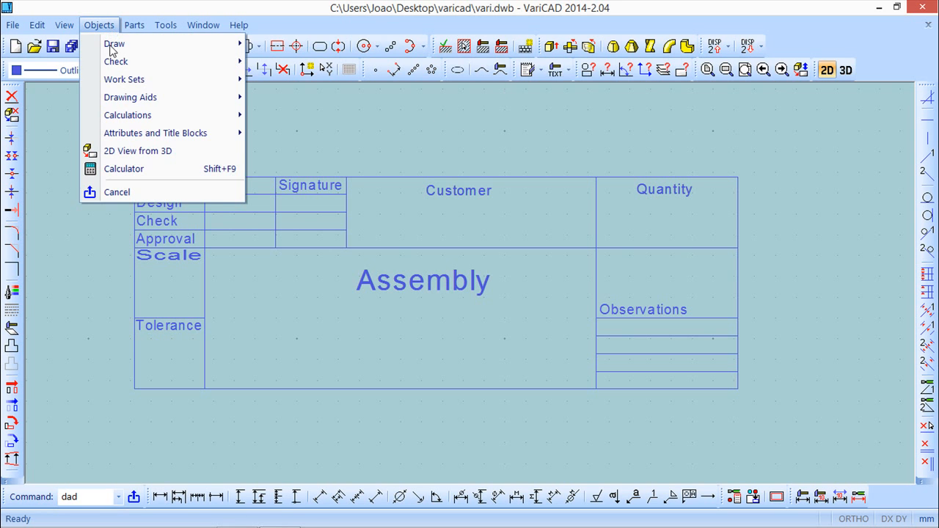
mouse_move(134, 136)
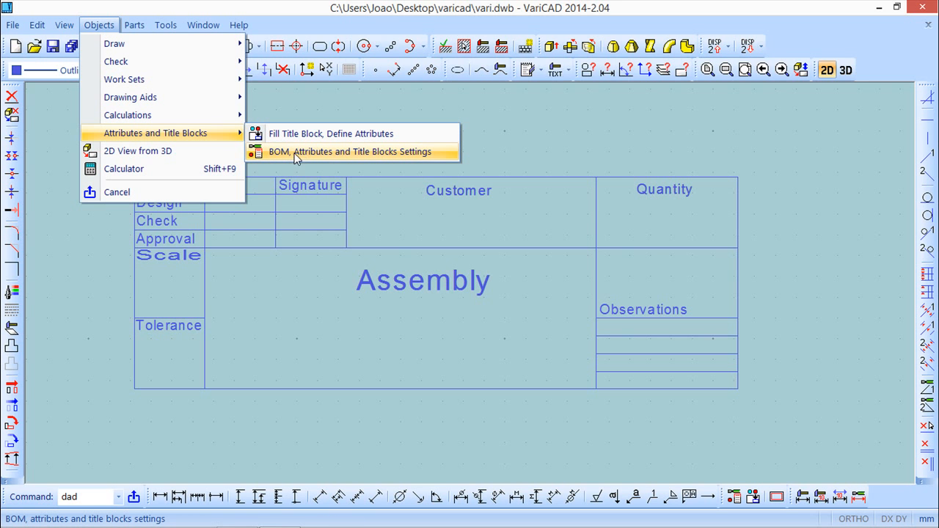
click(428, 153)
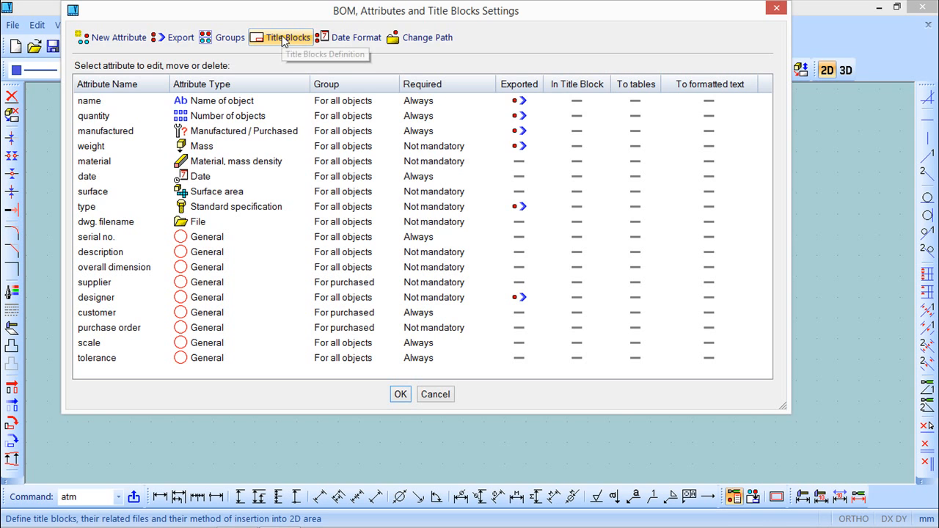
click(284, 41)
drag(325, 64, 346, 106)
click(354, 276)
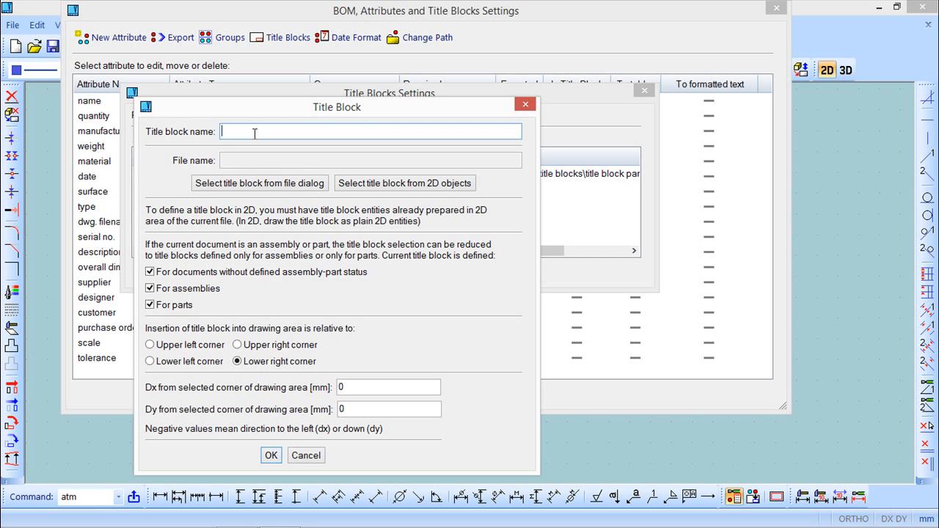
text(cadsoft)
Step: Set the title block's offsets from the lower right corner to Dx -5 mm and Dy 5 mm
double_click(347, 387)
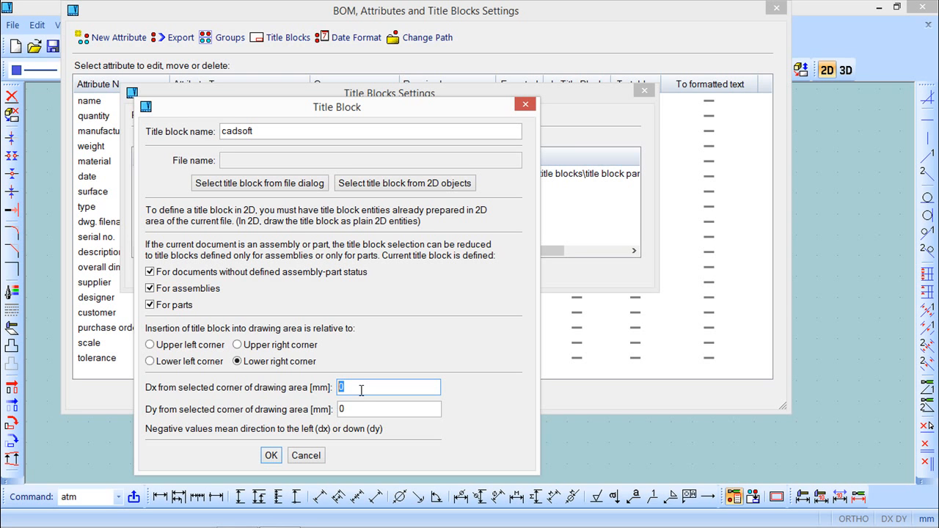
text(-5)
double_click(352, 409)
text(5)
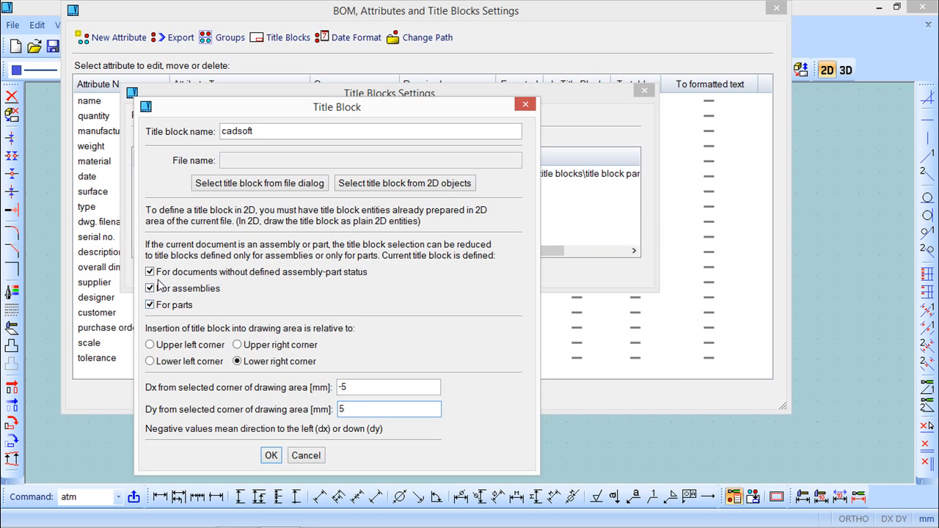
Step: Define the title block from the 2D drawing, using its lower right corner as insertion point, and save it as cadsoft_title
click(408, 189)
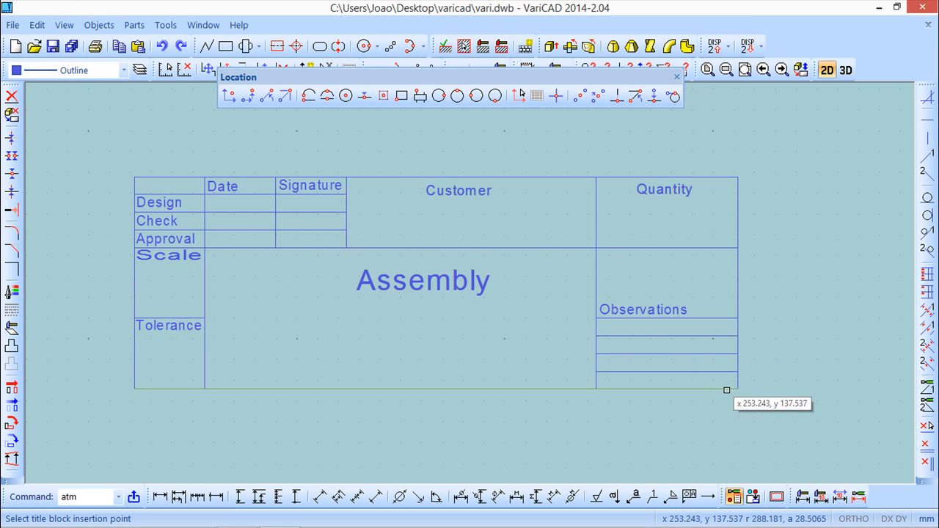
click(737, 386)
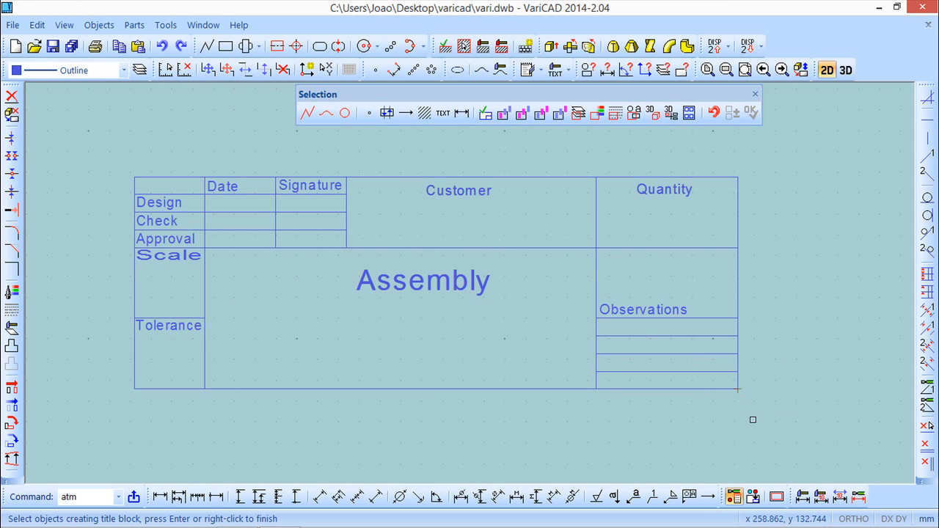
click(770, 407)
click(100, 145)
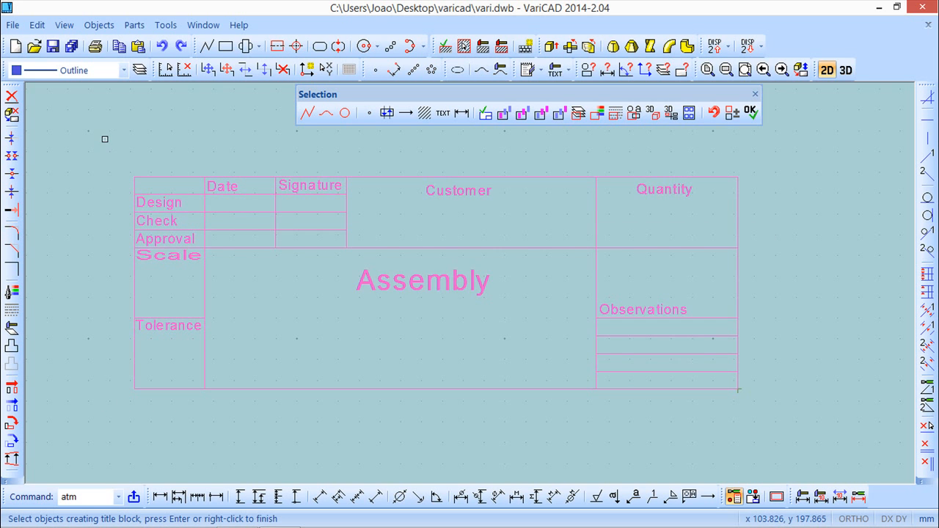
key(Return)
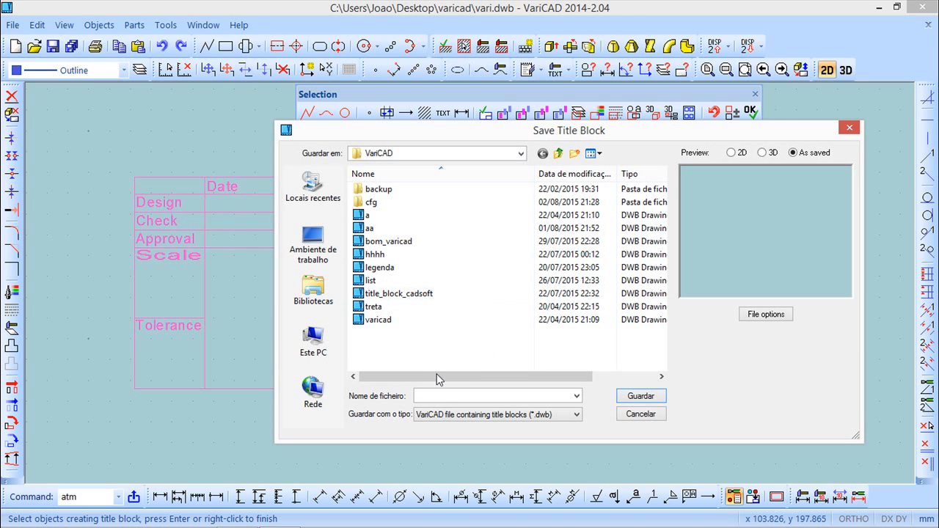
click(447, 396)
text(cadsoft)
text(_ne)
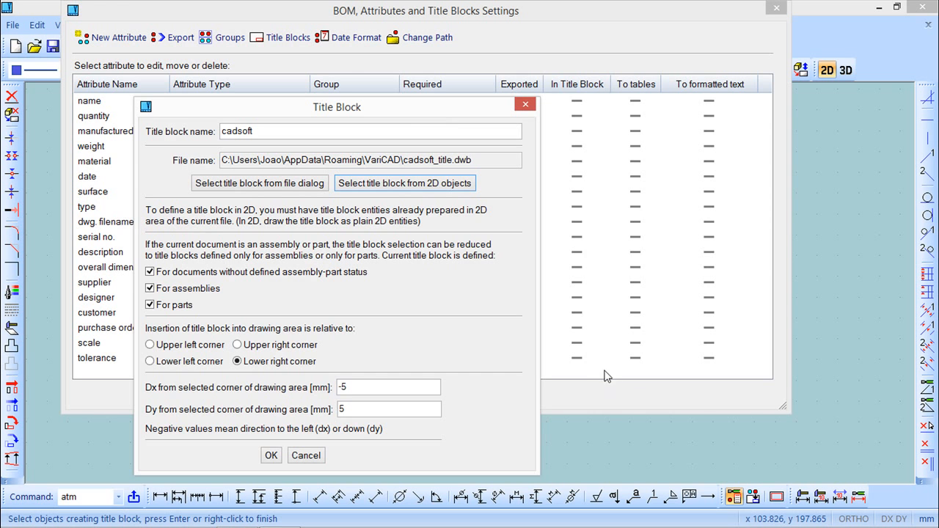
click(270, 455)
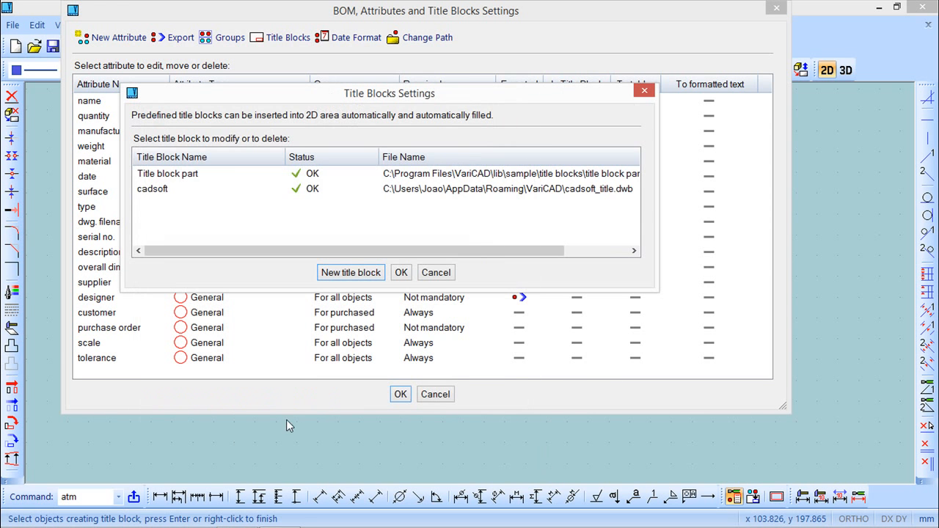
Step: Open the name attribute for editing and review its settings pages
click(401, 272)
drag(400, 16, 421, 73)
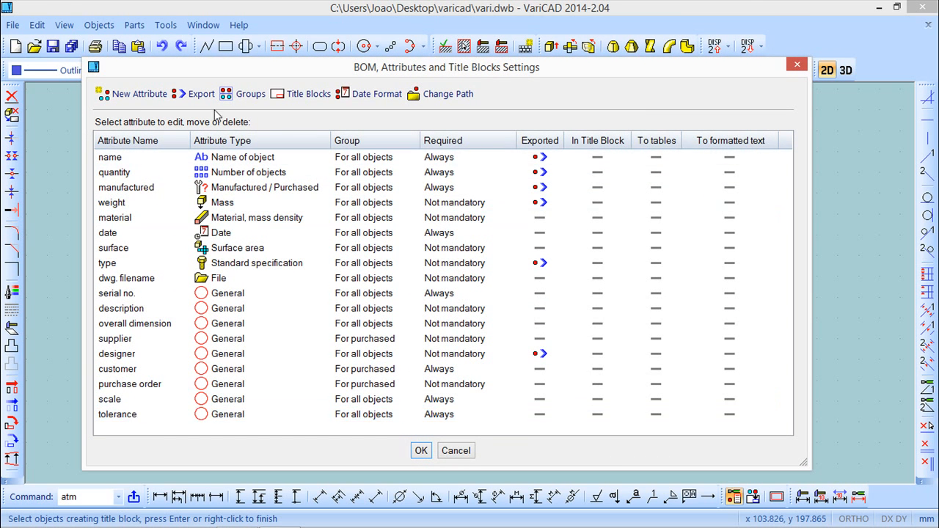
mouse_move(237, 68)
mouse_down()
mouse_move(344, 371)
mouse_move(310, 440)
mouse_move(310, 169)
mouse_move(291, 93)
mouse_move(281, 417)
mouse_move(318, 373)
mouse_move(308, 378)
mouse_move(294, 305)
mouse_move(318, 166)
mouse_move(416, 151)
mouse_move(482, 265)
mouse_move(460, 301)
mouse_move(422, 281)
mouse_move(342, 100)
mouse_up()
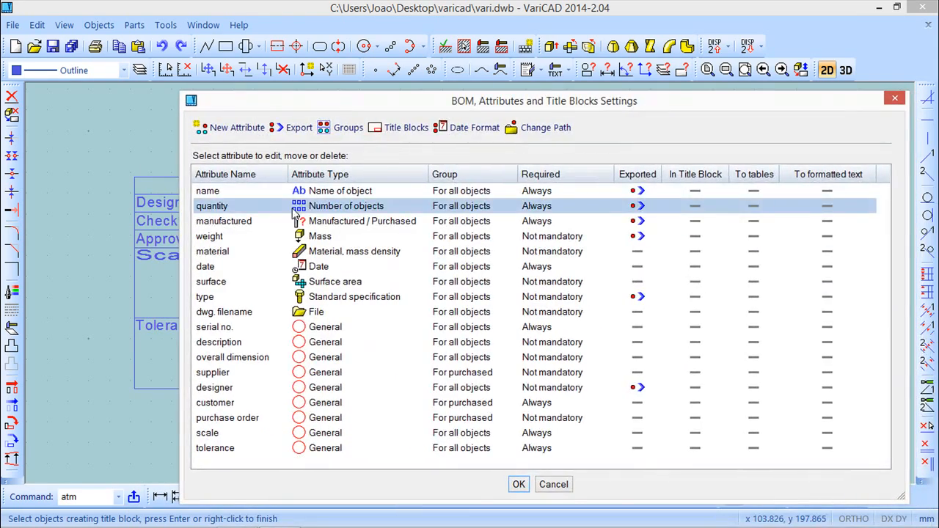
right_click(328, 192)
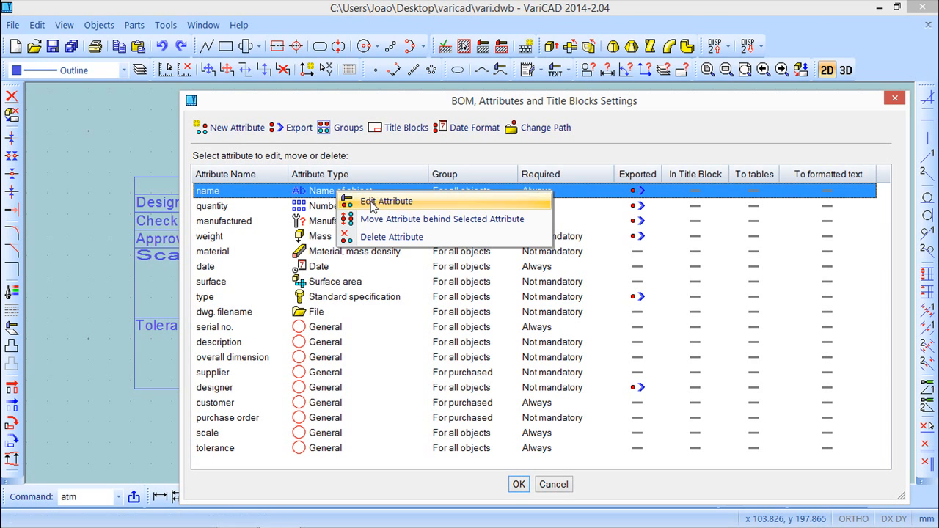
click(374, 202)
drag(374, 119, 362, 82)
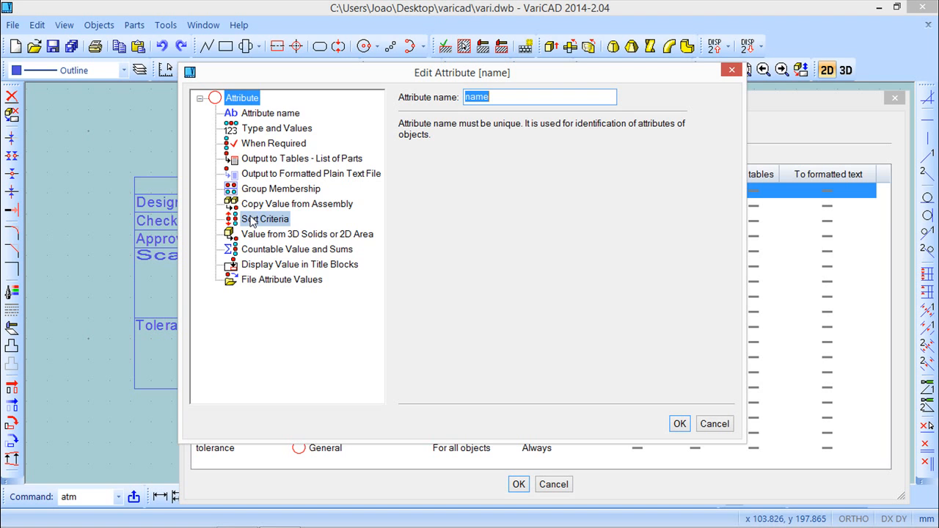
click(269, 113)
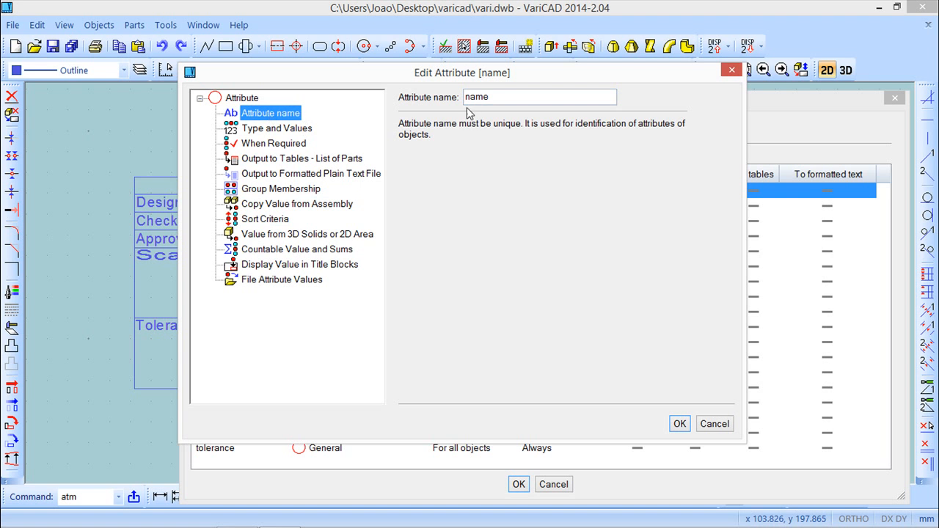
click(292, 129)
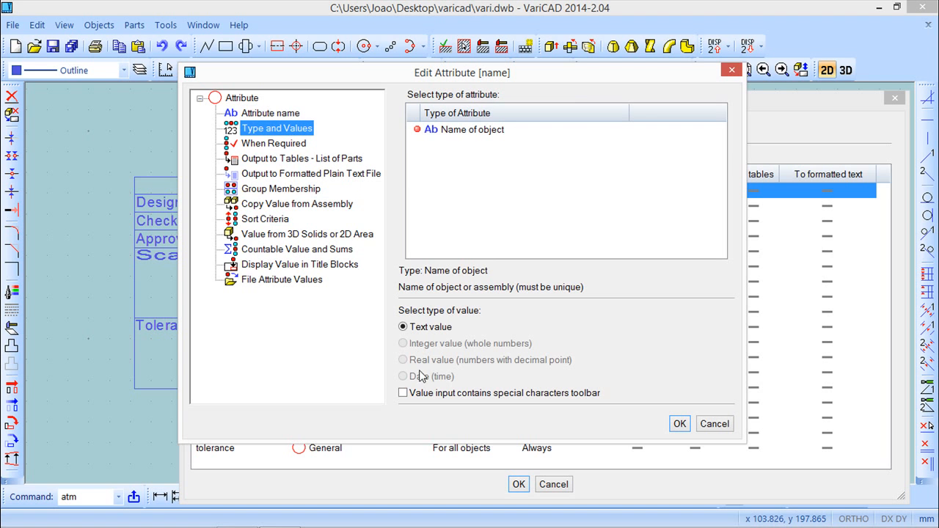
click(263, 143)
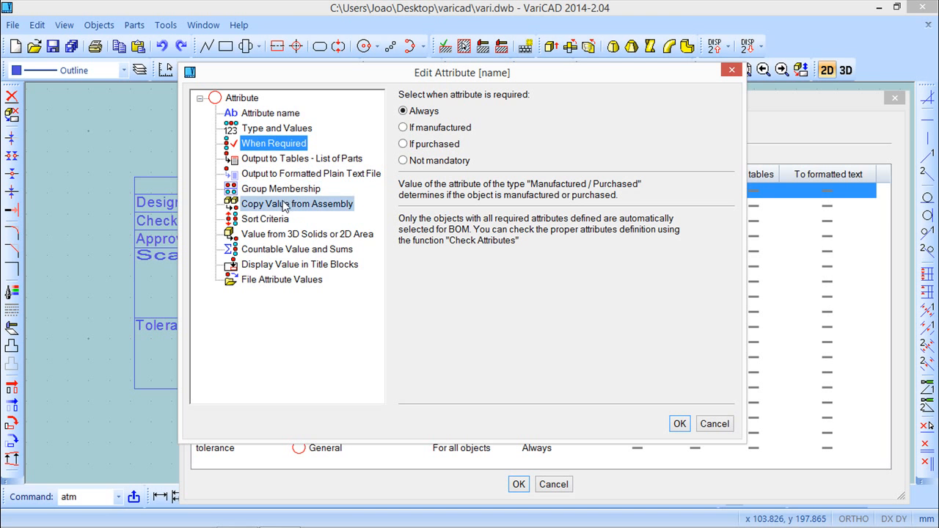
click(291, 265)
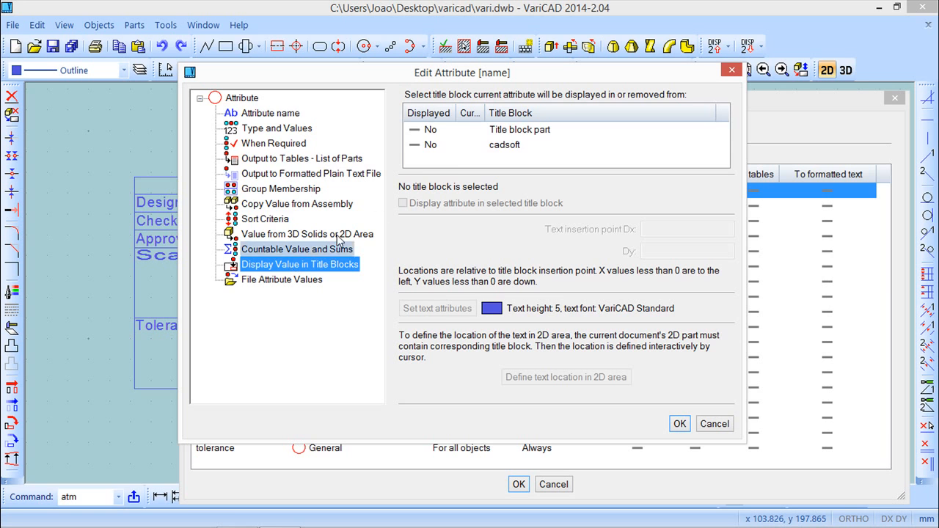
Step: Display the name attribute in the cadsoft title block, locating its text in the large central field below Assembly
click(454, 147)
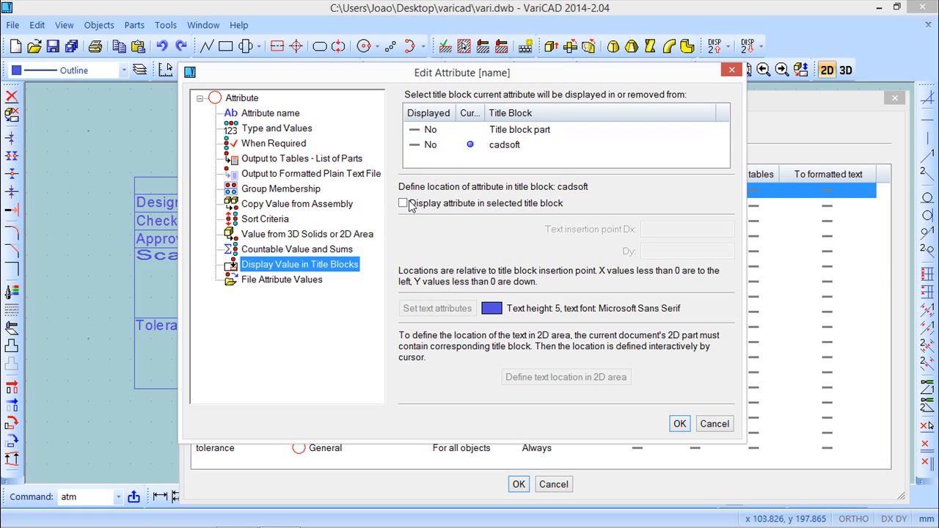
click(408, 204)
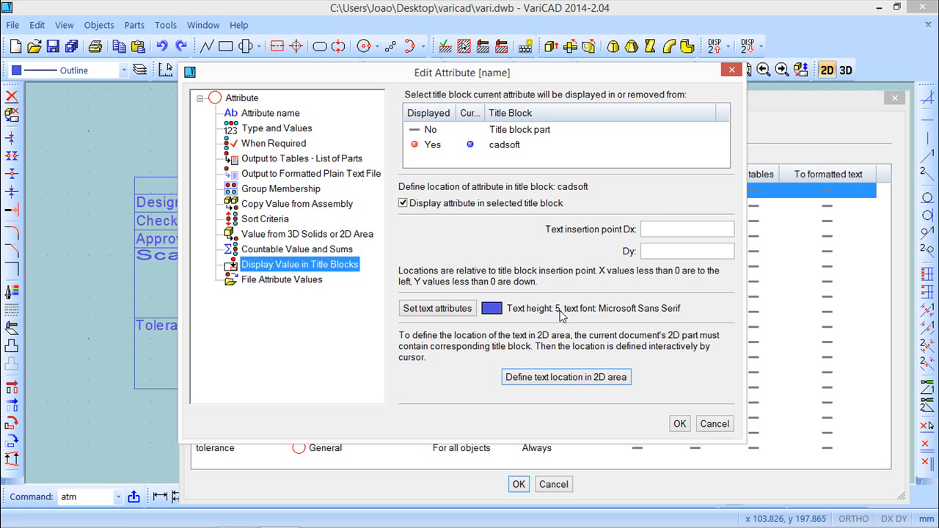
click(577, 379)
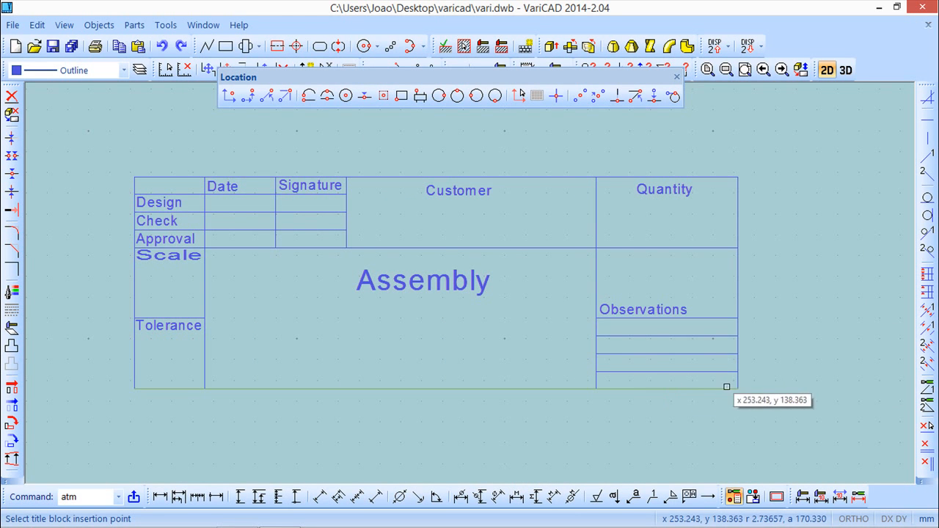
click(736, 378)
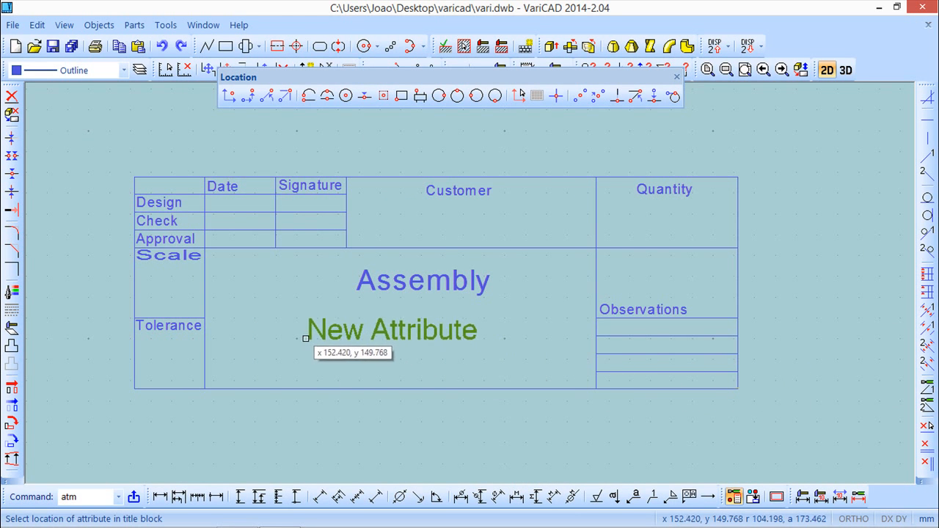
click(299, 329)
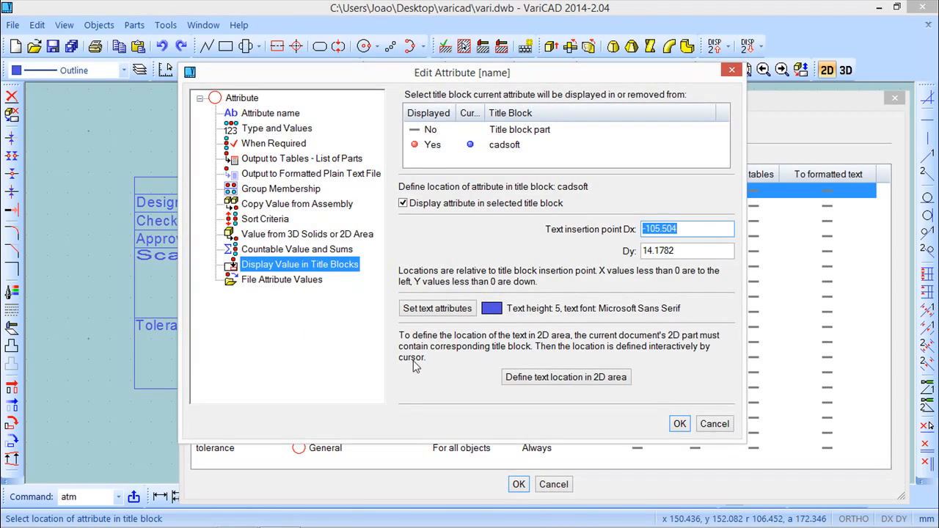
click(679, 424)
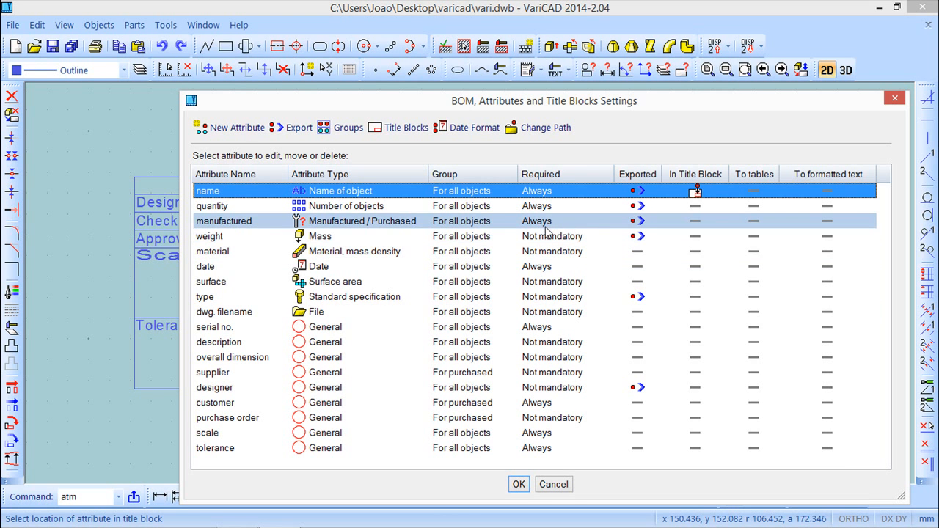
Step: Display the quantity attribute in the cadsoft title block, locating its text under the Quantity heading
drag(580, 104, 538, 50)
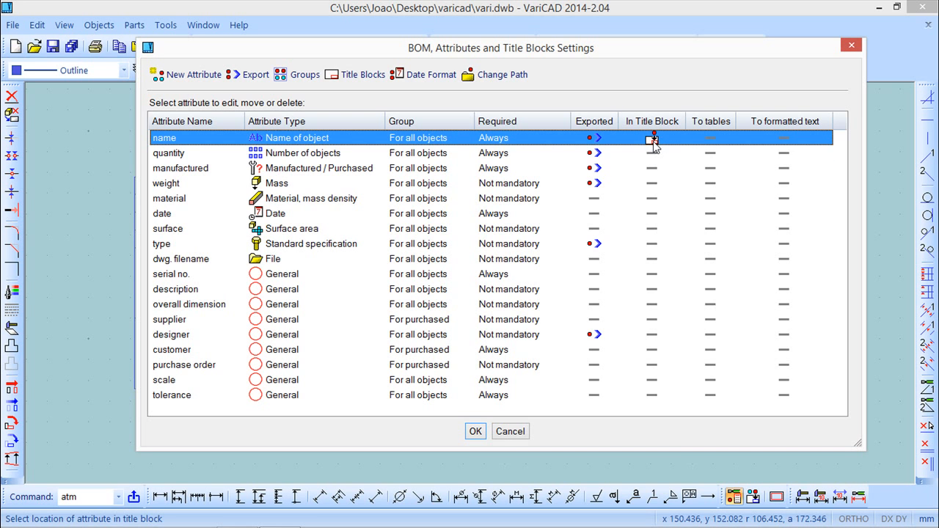
right_click(297, 154)
click(341, 162)
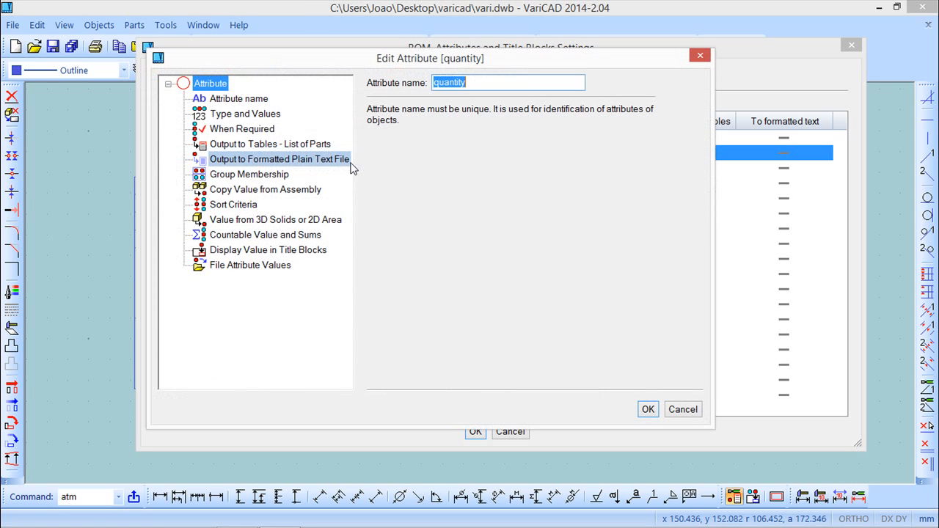
click(243, 115)
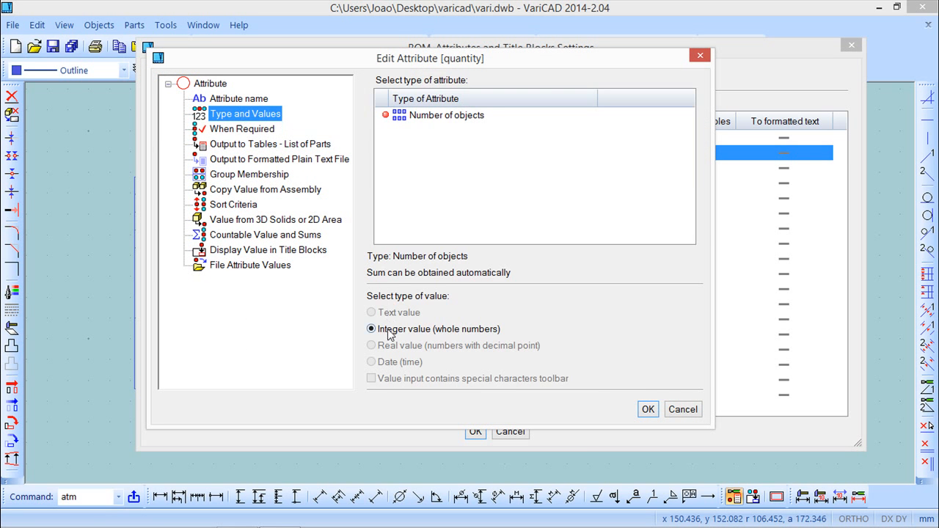
click(248, 132)
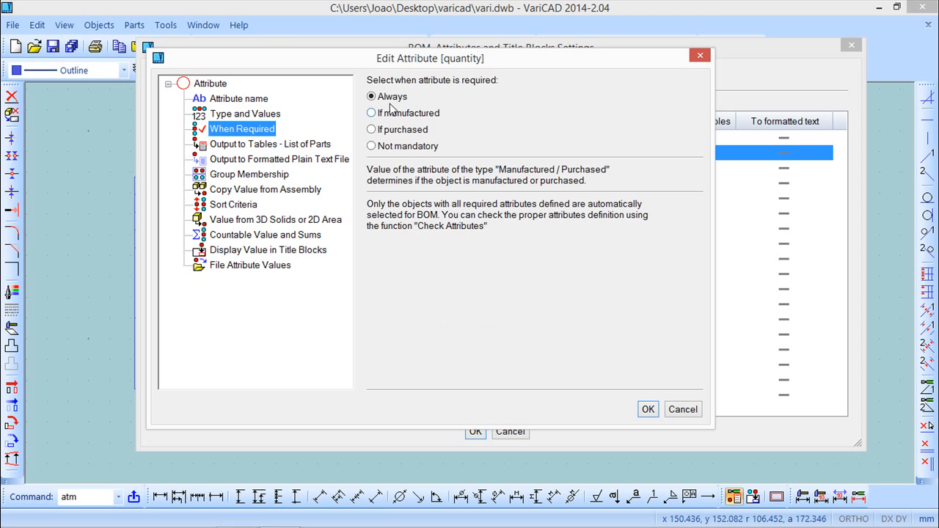
click(264, 253)
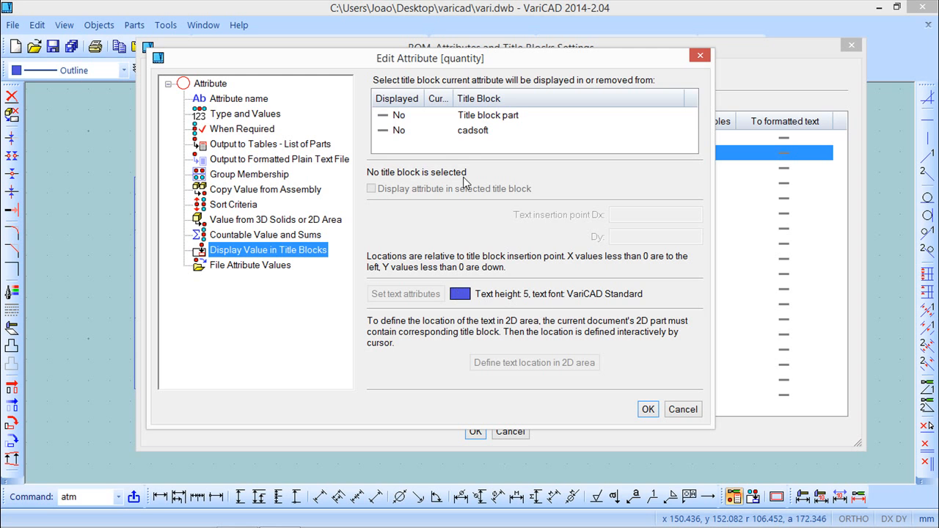
click(435, 132)
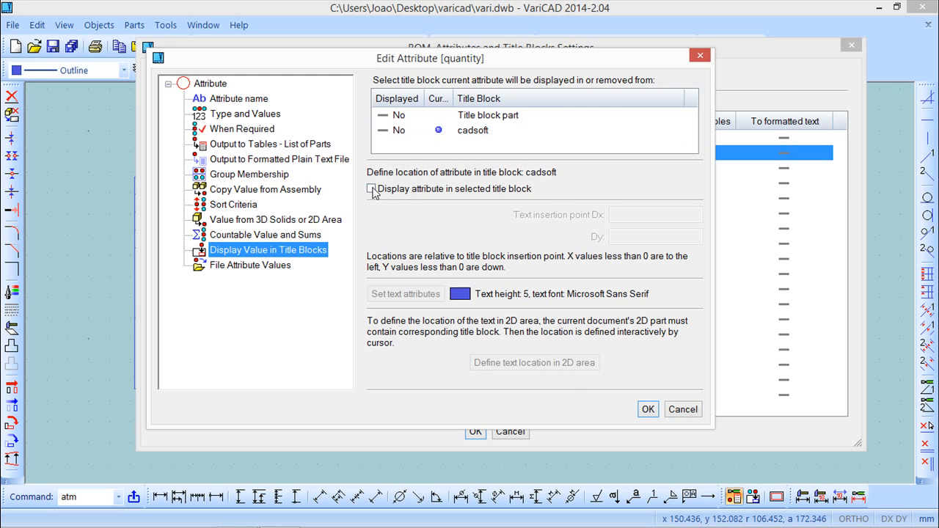
click(371, 189)
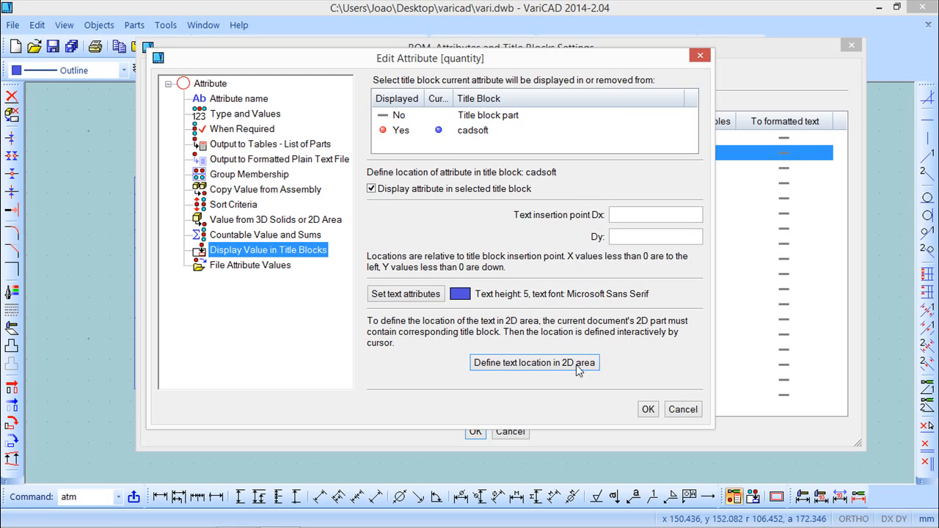
click(577, 363)
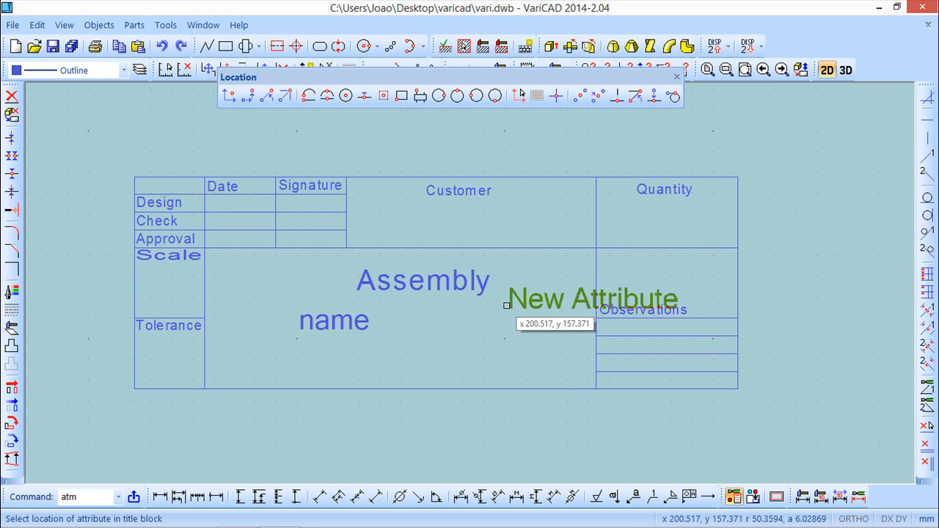
click(624, 227)
click(648, 411)
Step: Set the manufactured attribute to be not mandatory
mouse_move(538, 56)
mouse_down()
mouse_move(541, 361)
mouse_move(496, 90)
mouse_move(555, 369)
mouse_move(546, 72)
mouse_up()
right_click(492, 191)
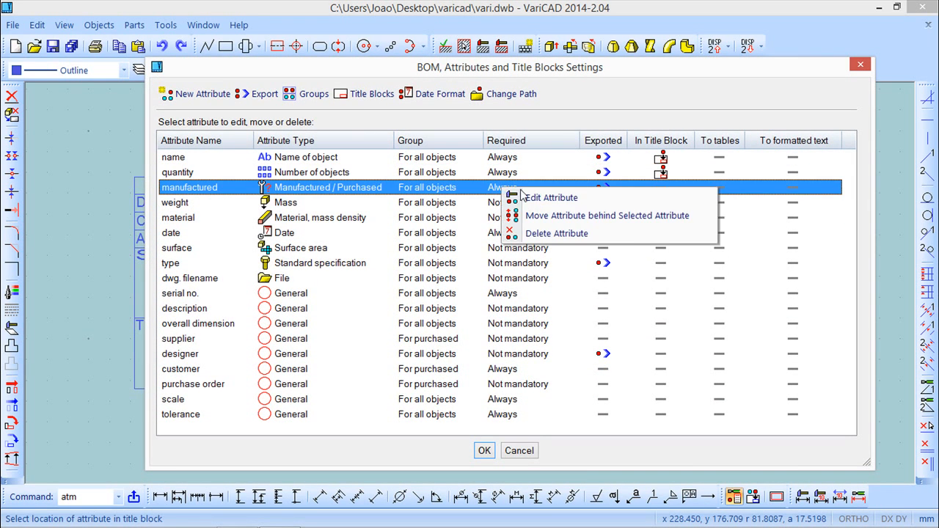
click(547, 199)
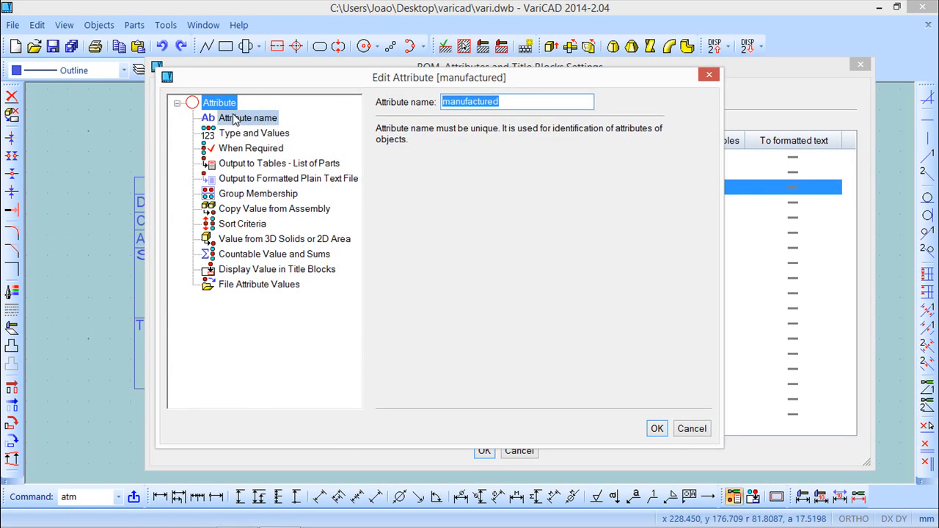
click(245, 148)
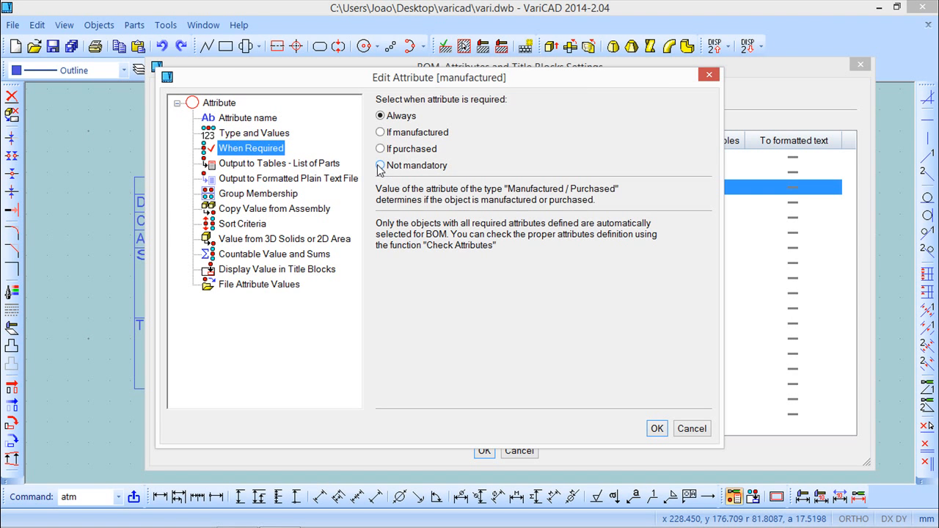
click(278, 270)
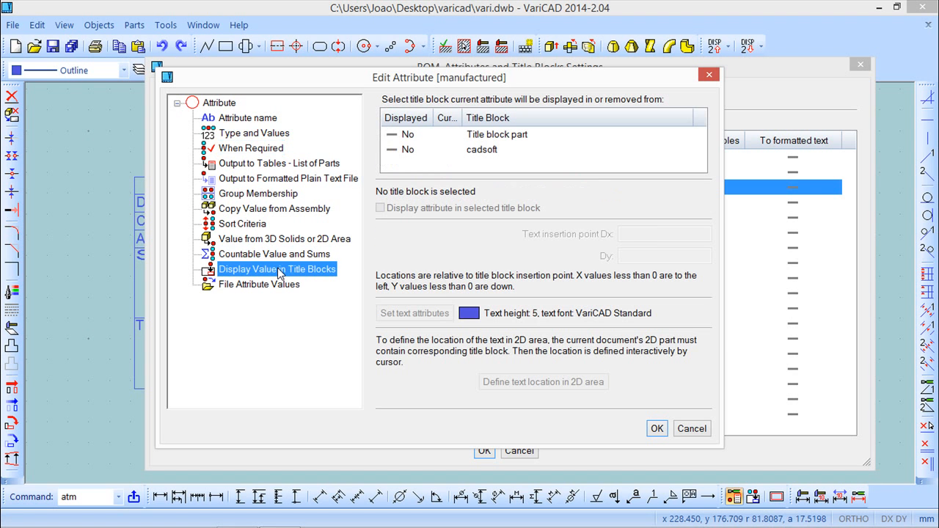
click(657, 428)
Step: Display the date attribute in the cadsoft title block with a text height of 2.5
mouse_move(527, 73)
mouse_down()
mouse_move(529, 406)
mouse_move(503, 64)
mouse_up()
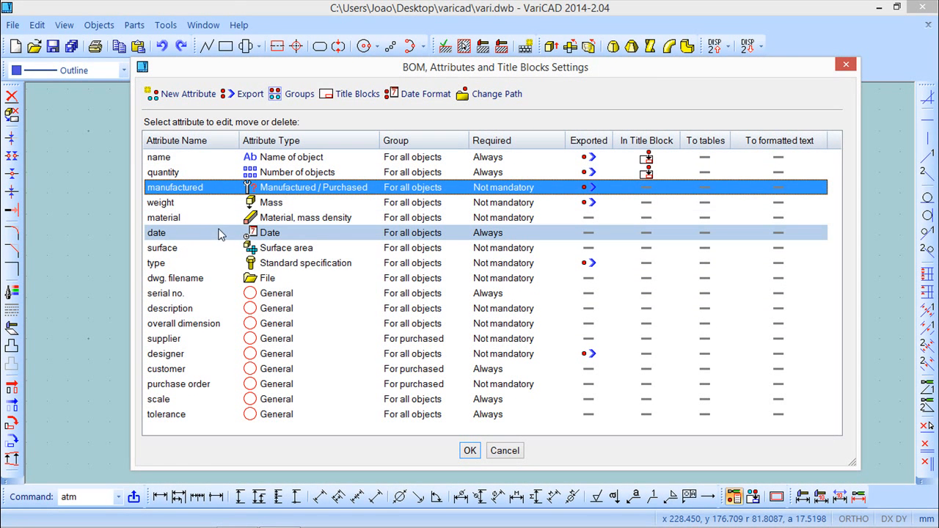
right_click(247, 234)
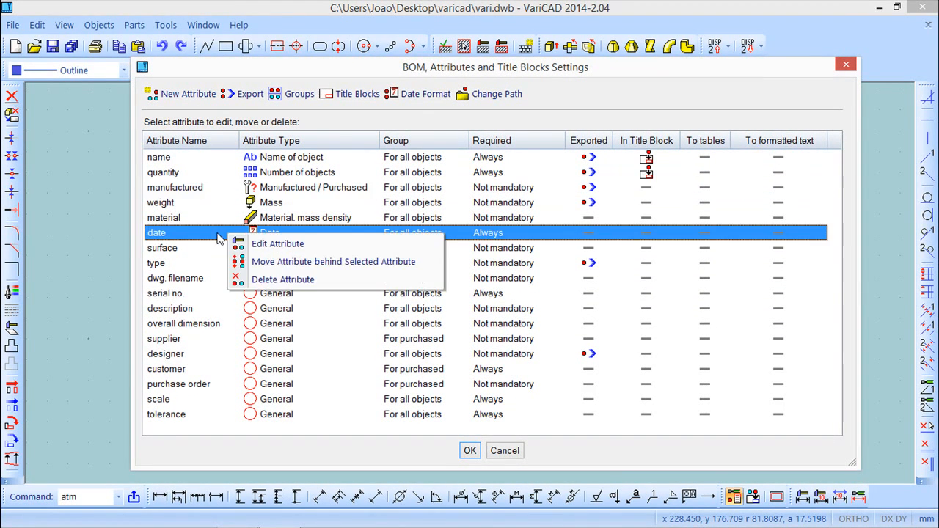
click(272, 244)
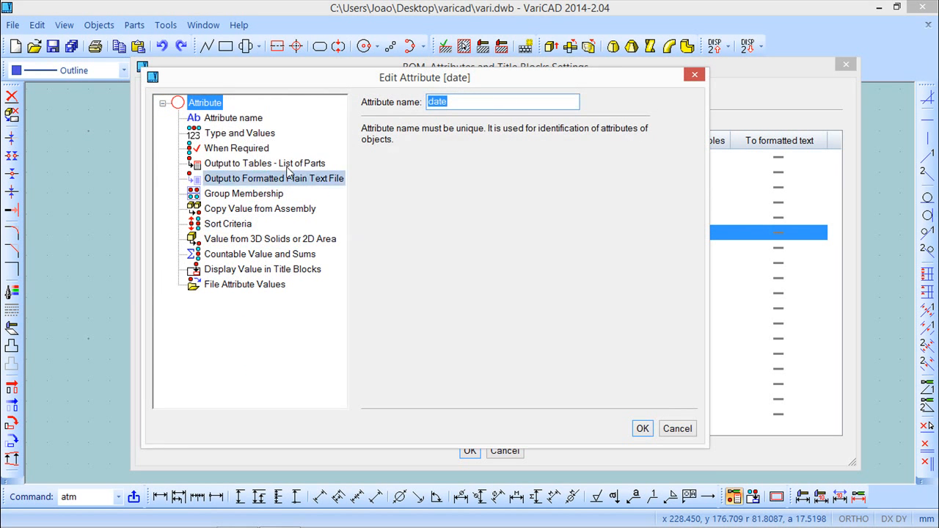
click(238, 149)
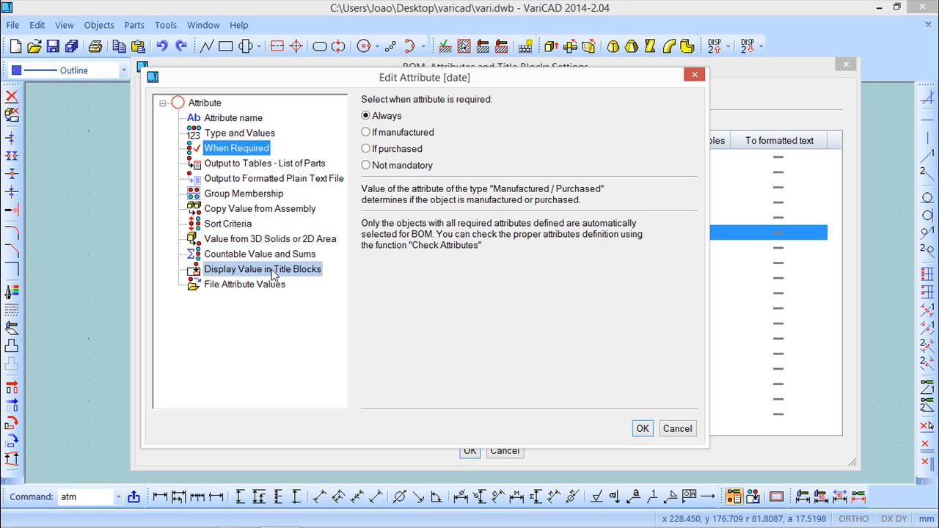
click(271, 271)
click(432, 150)
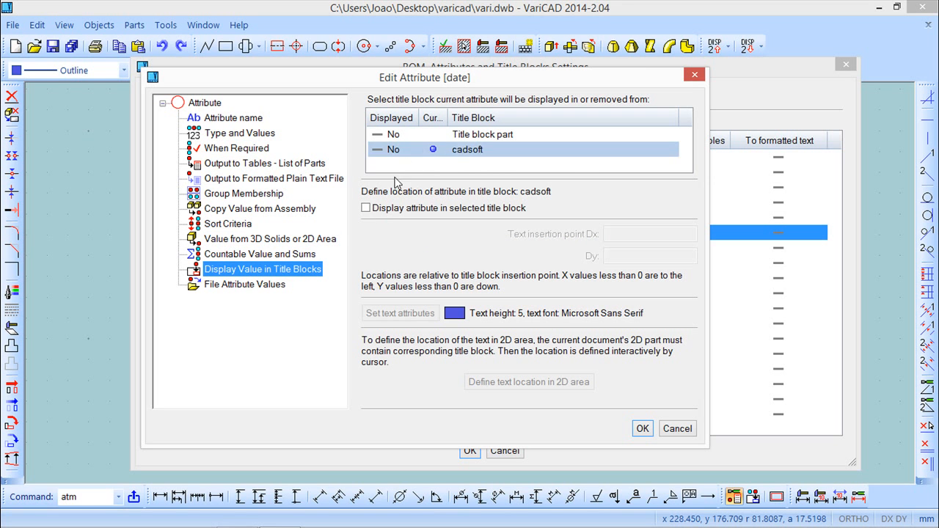
click(366, 209)
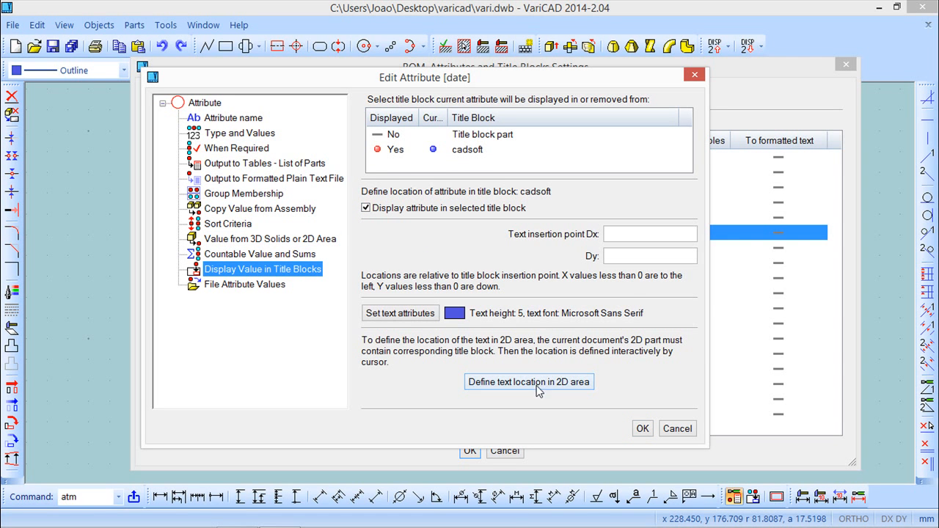
click(400, 313)
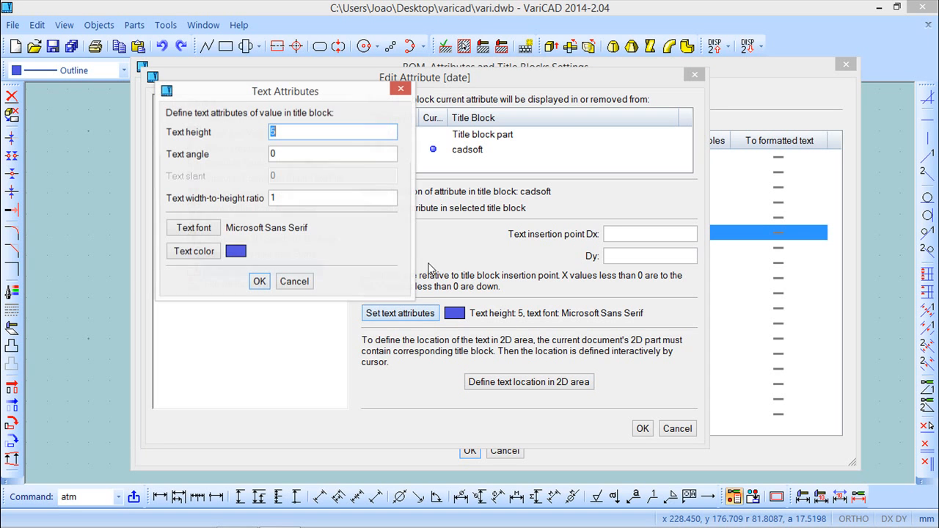
text(2.5)
click(259, 281)
Step: Place the date attribute's text in the cell below the Date heading, beside Design
click(527, 382)
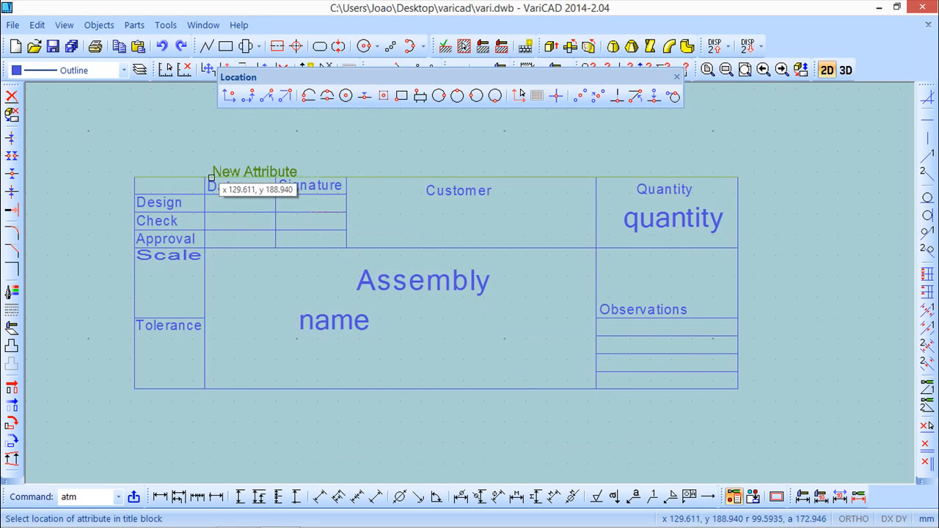
scroll(230, 220, up, 3)
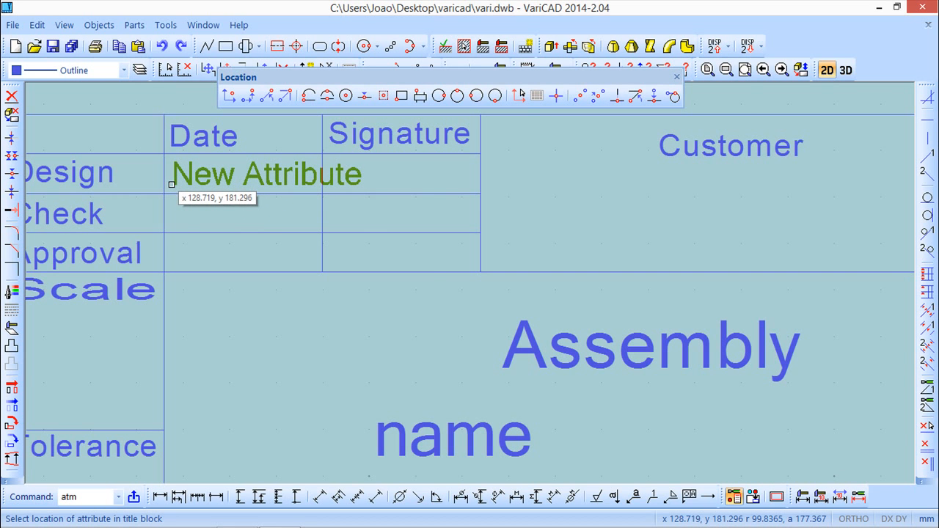
click(170, 184)
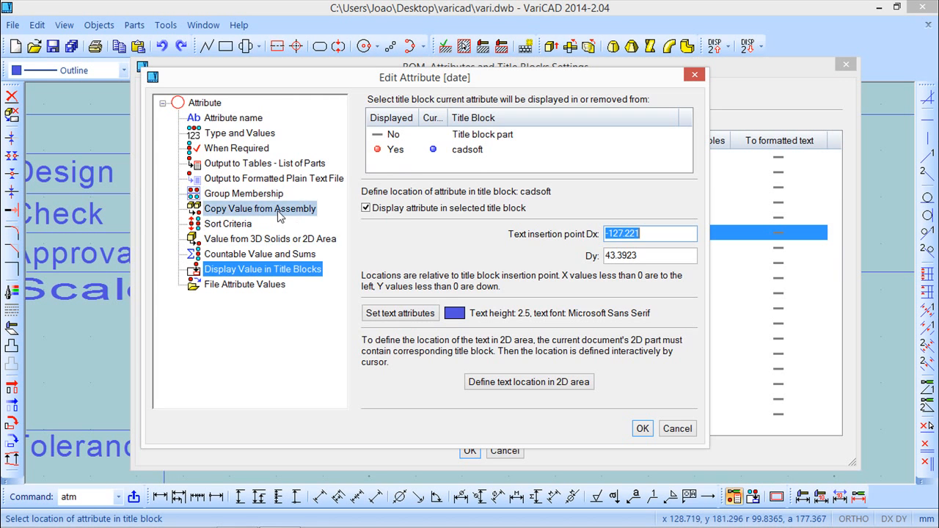
click(644, 431)
Step: Set the serial no. attribute to be not mandatory
mouse_move(524, 67)
mouse_down()
mouse_move(526, 421)
mouse_move(518, 370)
mouse_up()
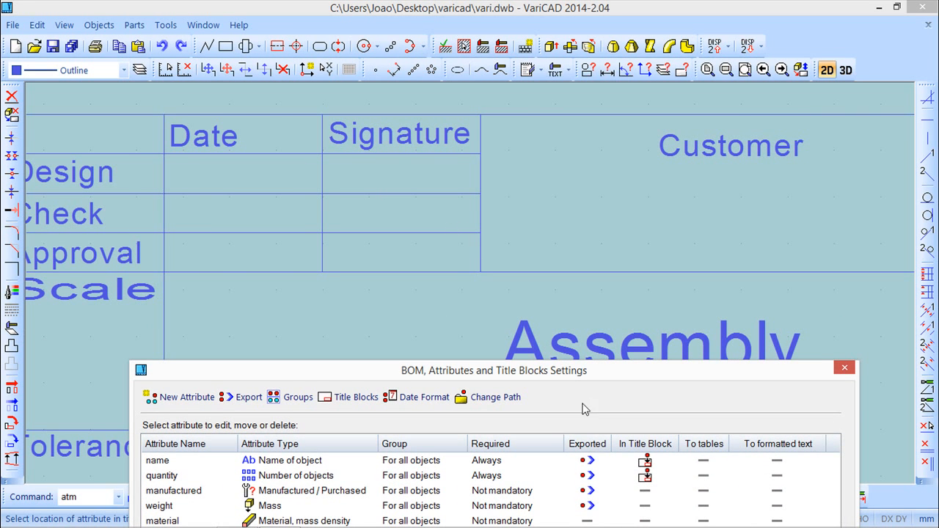
drag(585, 373, 576, 81)
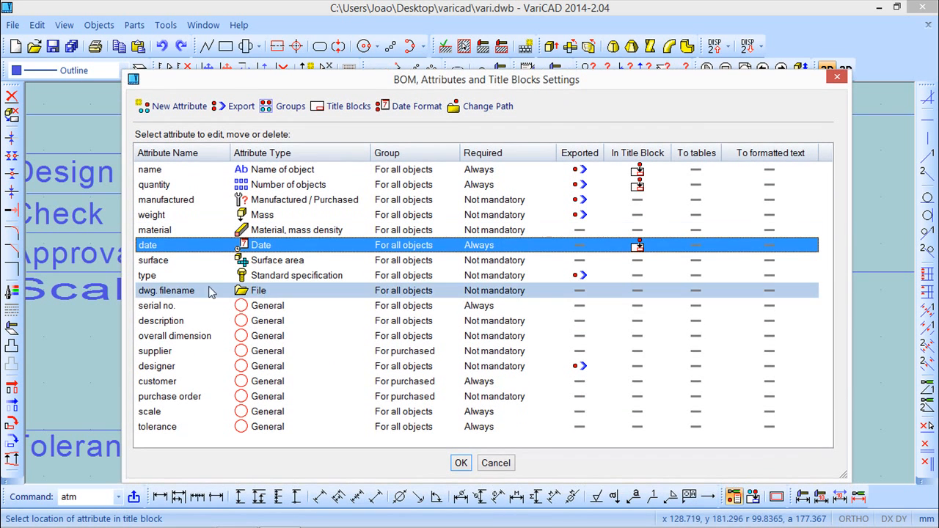
right_click(480, 309)
click(525, 318)
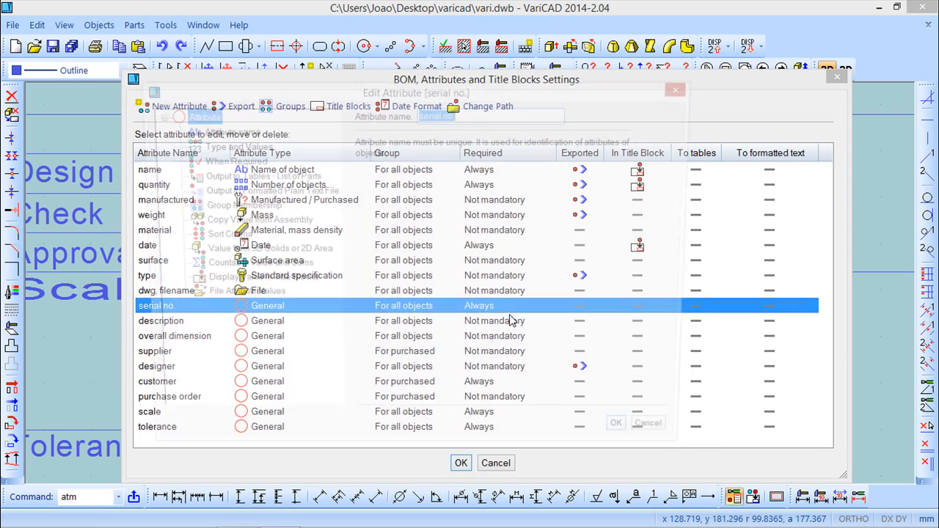
click(224, 159)
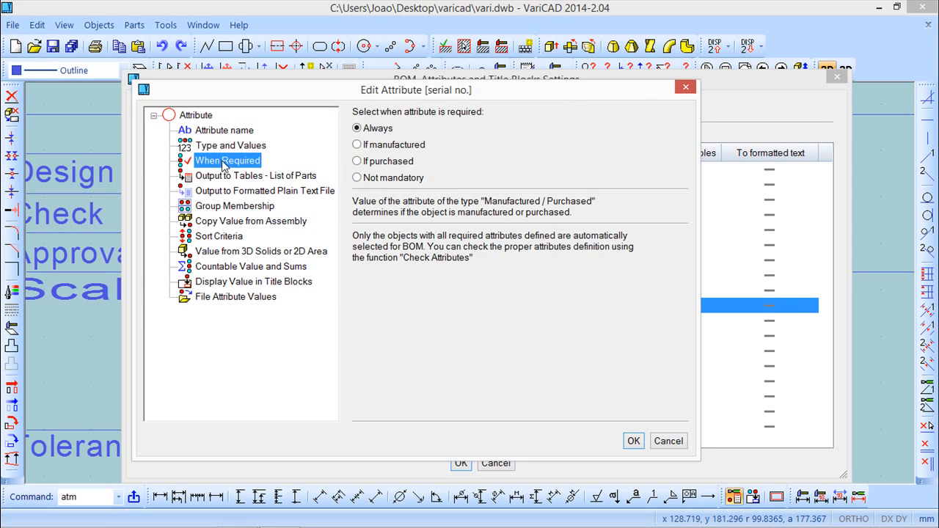
click(357, 178)
click(632, 441)
Step: Display the customer attribute in the cadsoft title block with a text height of 5
mouse_move(316, 86)
mouse_down()
mouse_move(293, 225)
mouse_move(290, 377)
mouse_up()
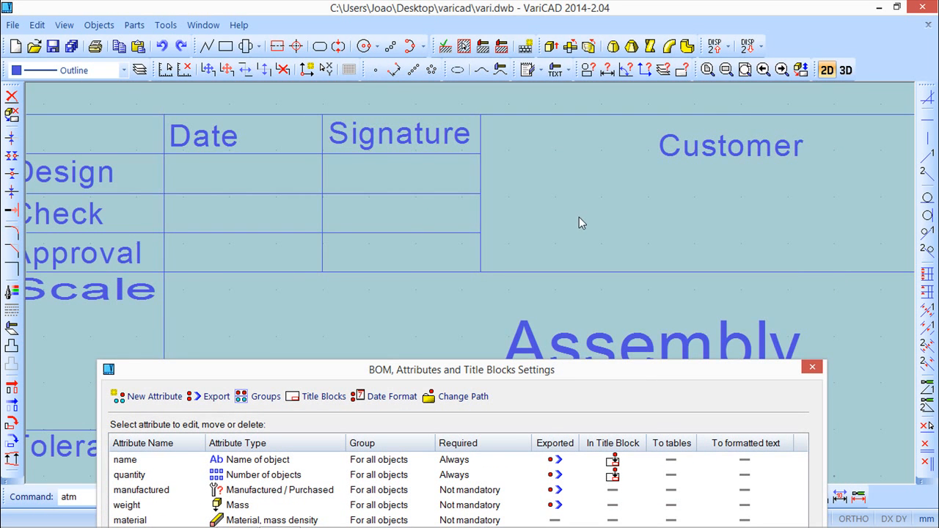
scroll(557, 224, down, 4)
mouse_move(444, 274)
middle_down()
mouse_move(496, 194)
mouse_move(452, 258)
mouse_move(446, 218)
middle_up()
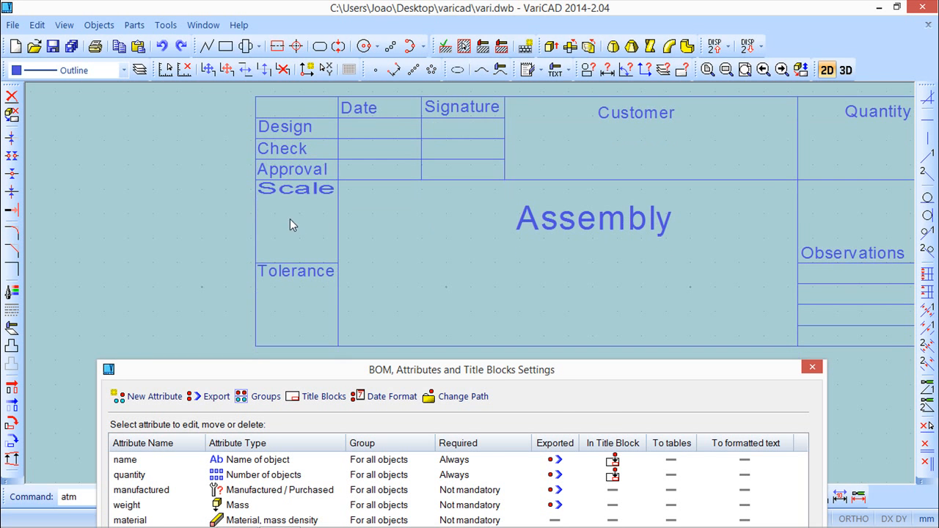
drag(586, 373, 610, 101)
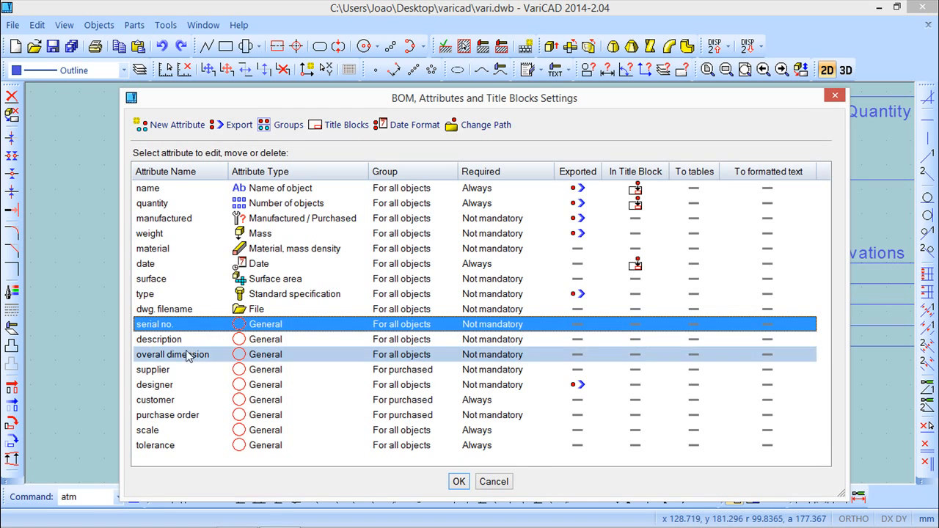
right_click(174, 401)
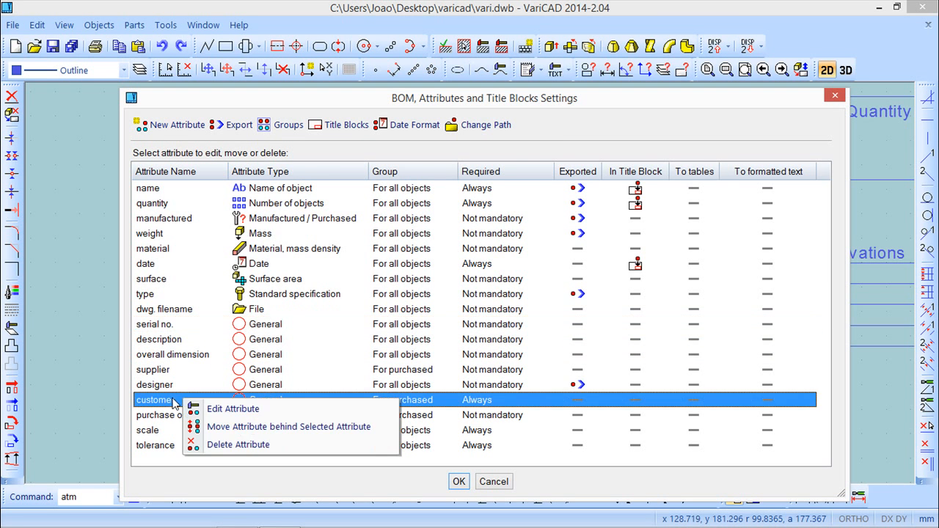
click(218, 412)
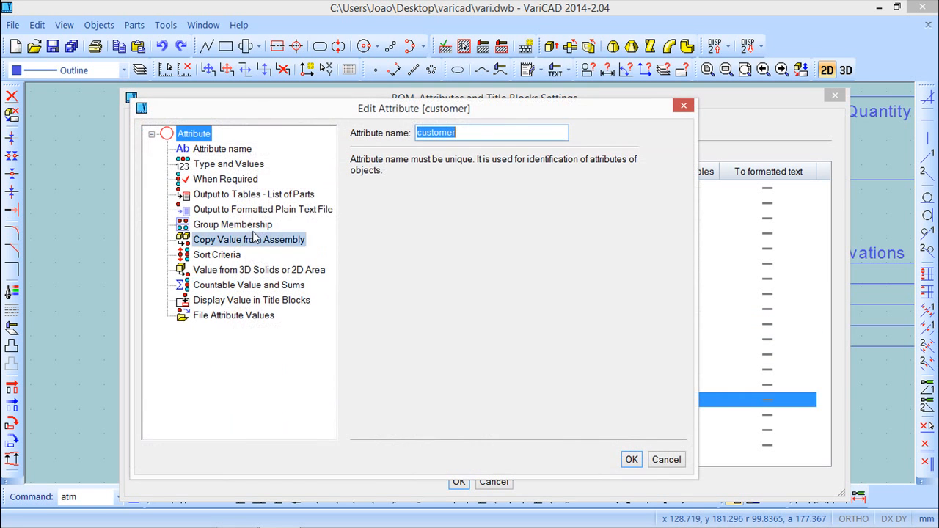
click(220, 180)
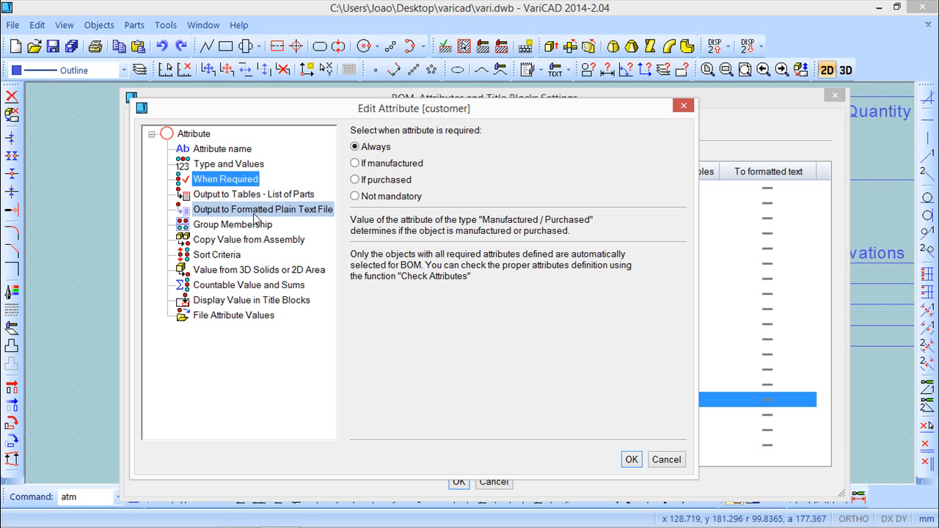
click(240, 300)
click(410, 180)
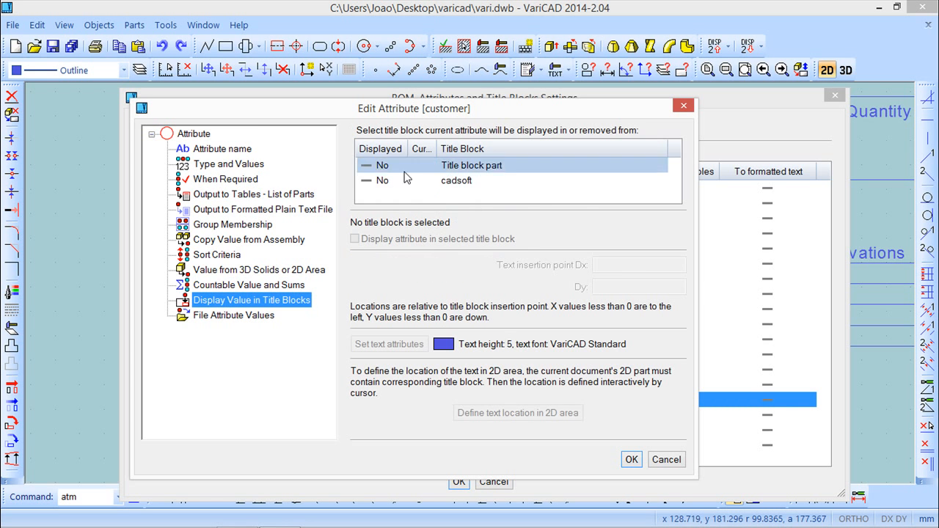
click(355, 239)
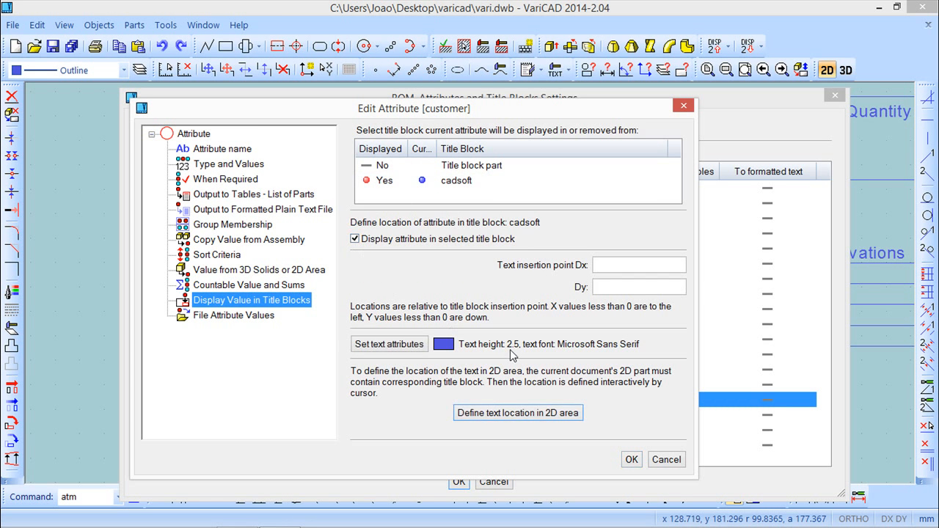
click(403, 345)
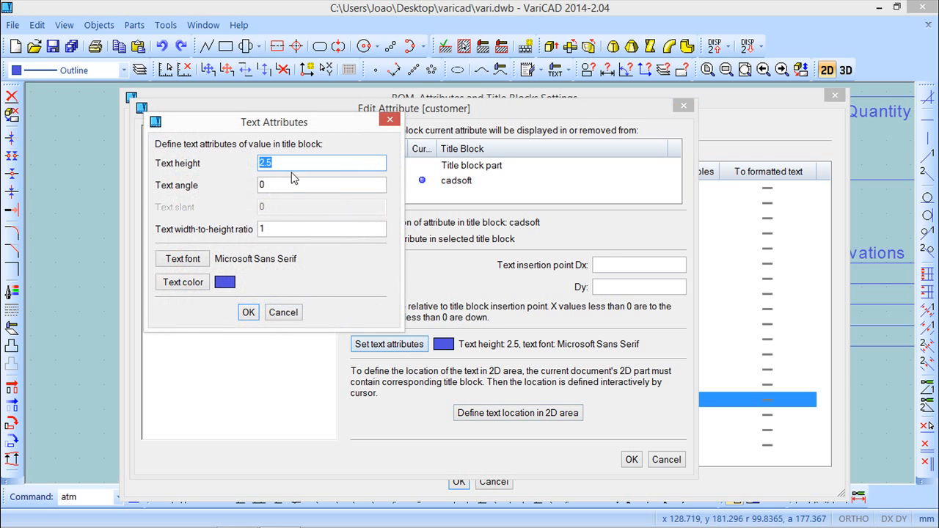
click(248, 312)
Step: Place the customer attribute's text in the field under the Customer heading
click(480, 413)
middle_drag(676, 278, 465, 388)
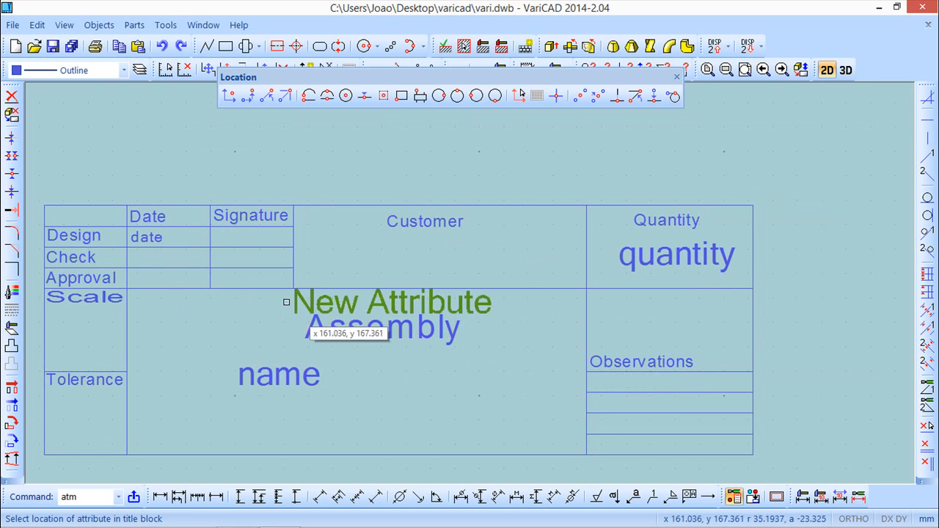
click(342, 263)
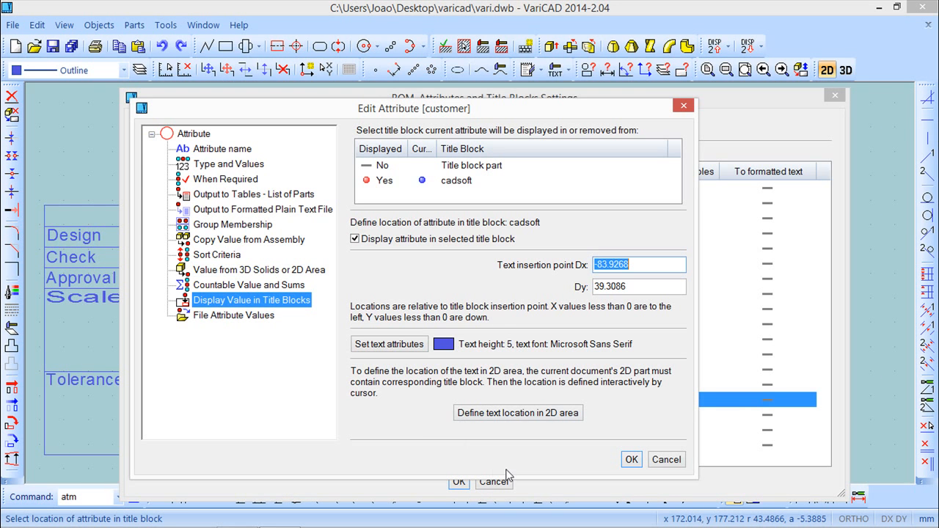
click(631, 460)
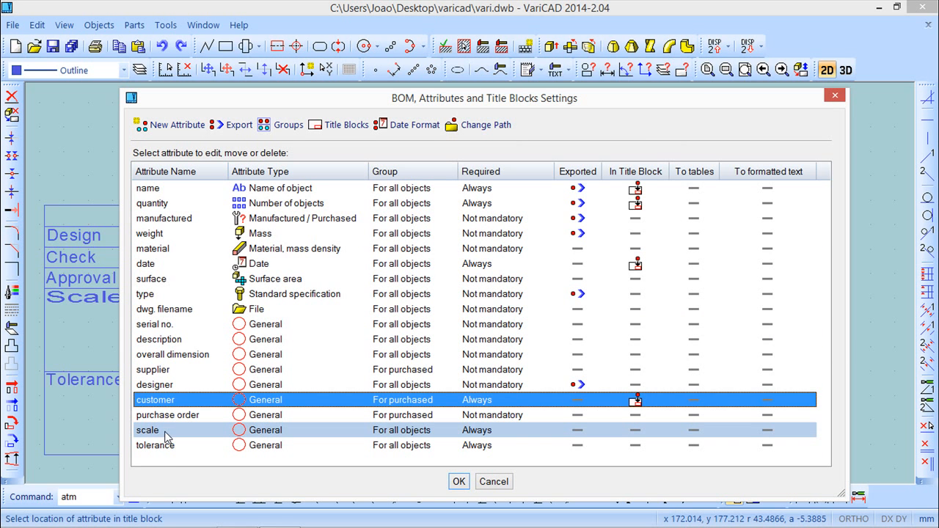
Step: Display the scale attribute in the cadsoft title block with a text height of 3
right_click(165, 435)
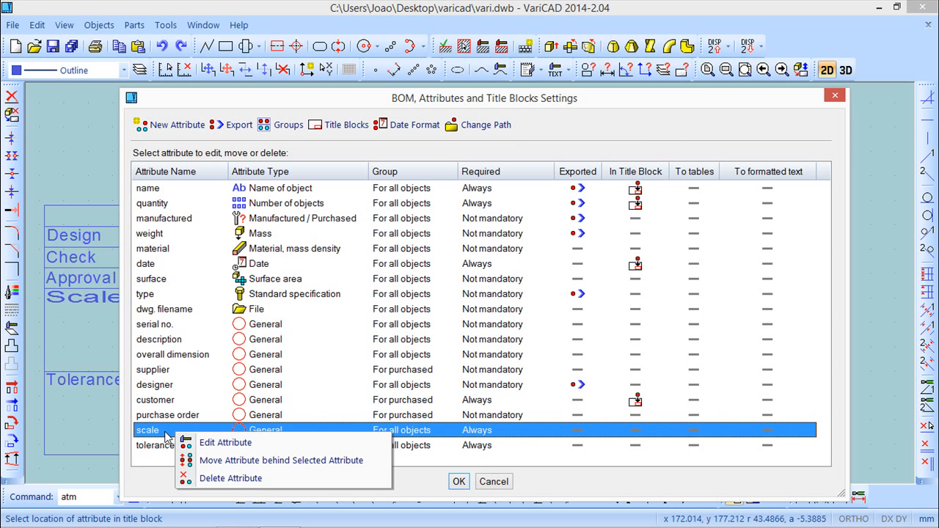
click(220, 443)
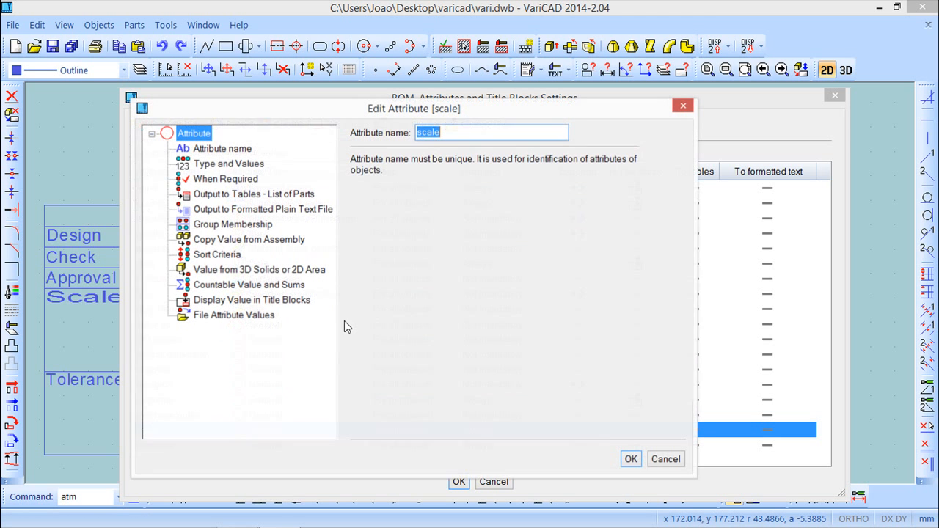
click(220, 180)
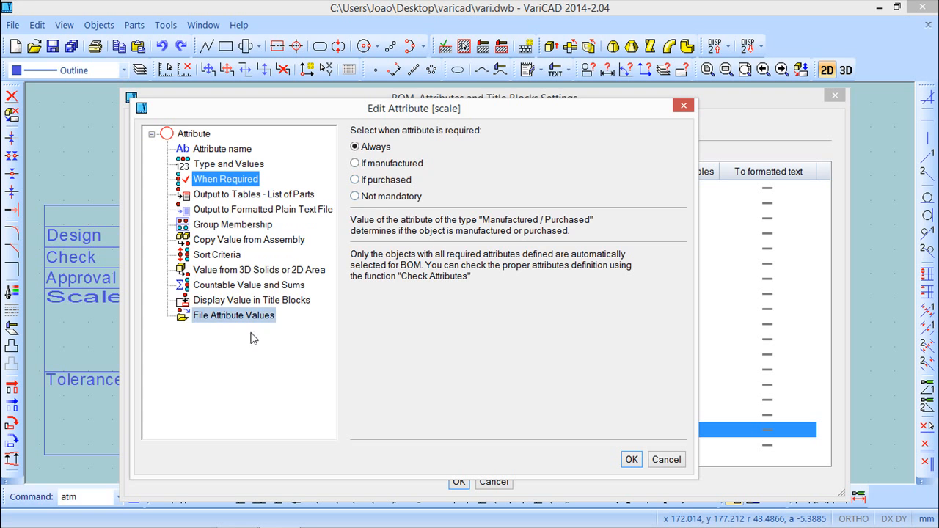
click(266, 303)
click(389, 181)
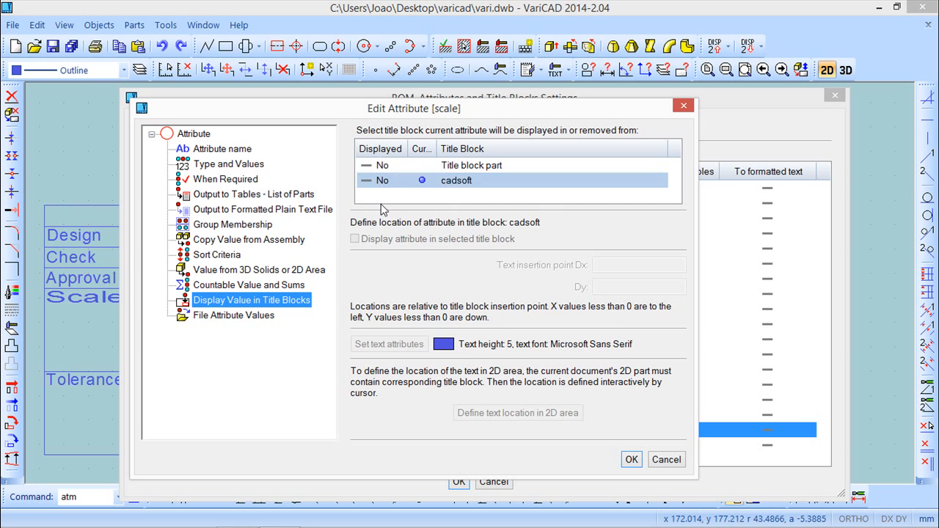
click(355, 239)
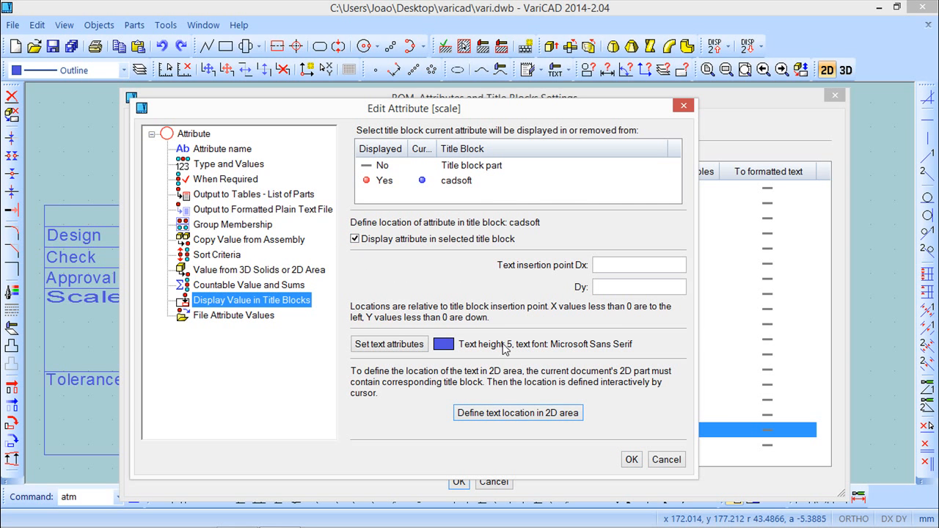
click(398, 343)
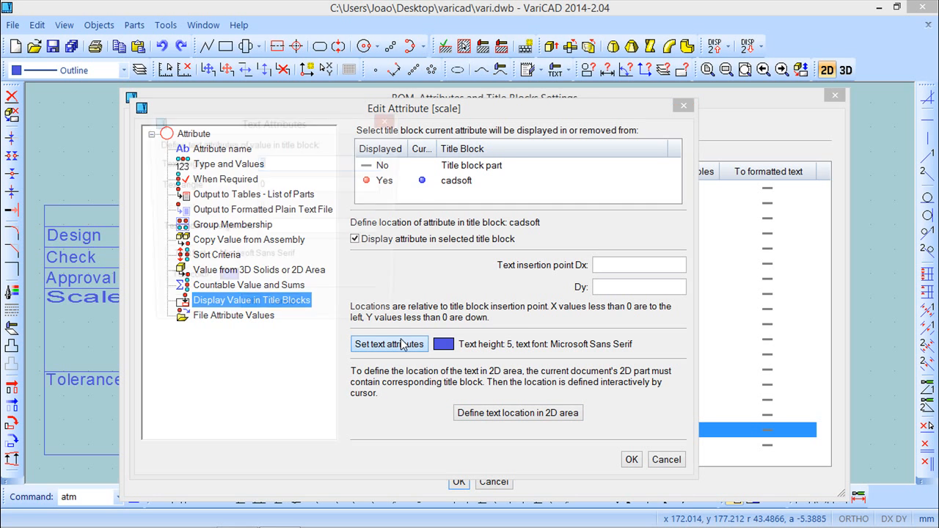
text(3)
click(248, 311)
Step: Place the scale attribute's text in the field below Scale and close the attributes settings
click(532, 413)
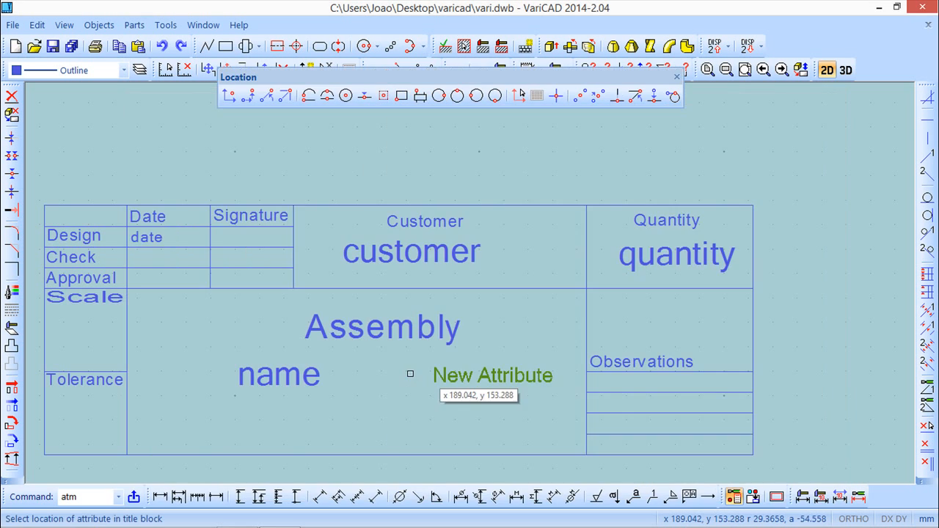
click(55, 336)
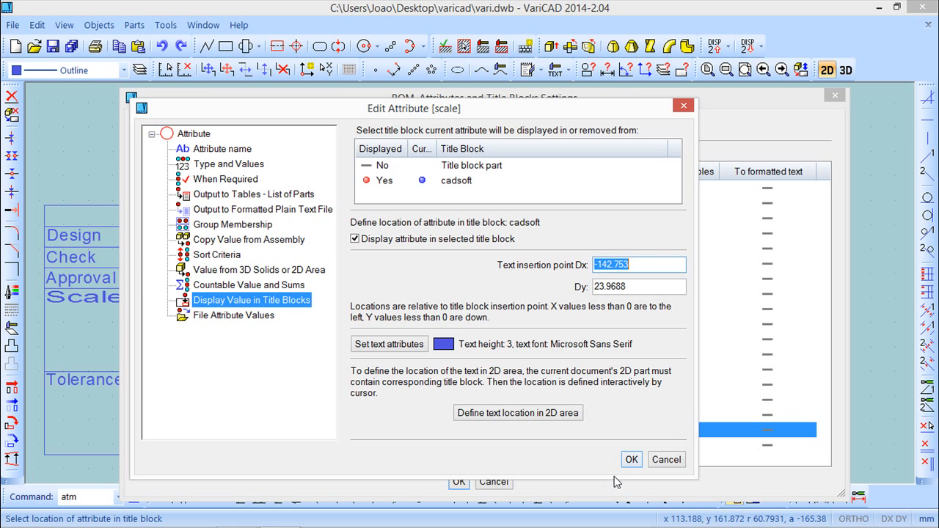
click(630, 459)
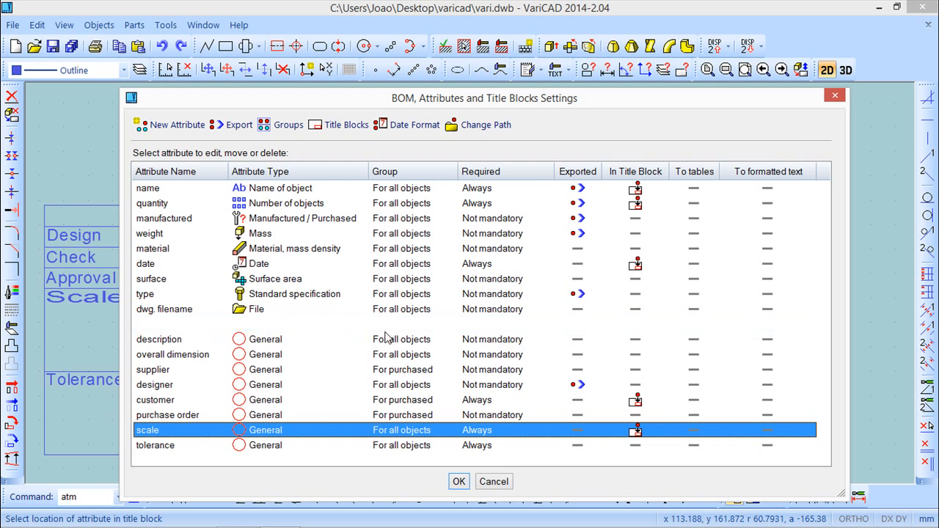
click(458, 482)
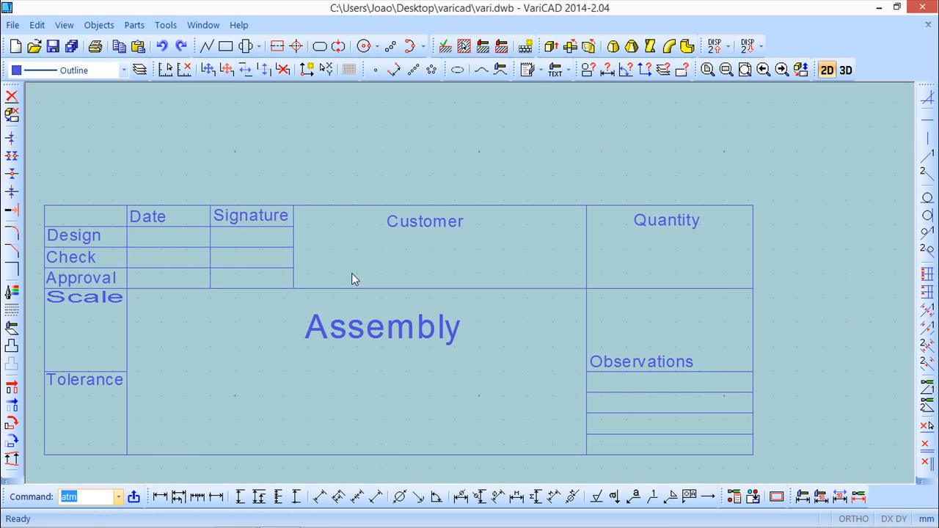
Step: Open the vari_list drawing from the varicad folder
scroll(391, 310, up, 1)
scroll(377, 310, down, 3)
middle_drag(462, 258, 481, 240)
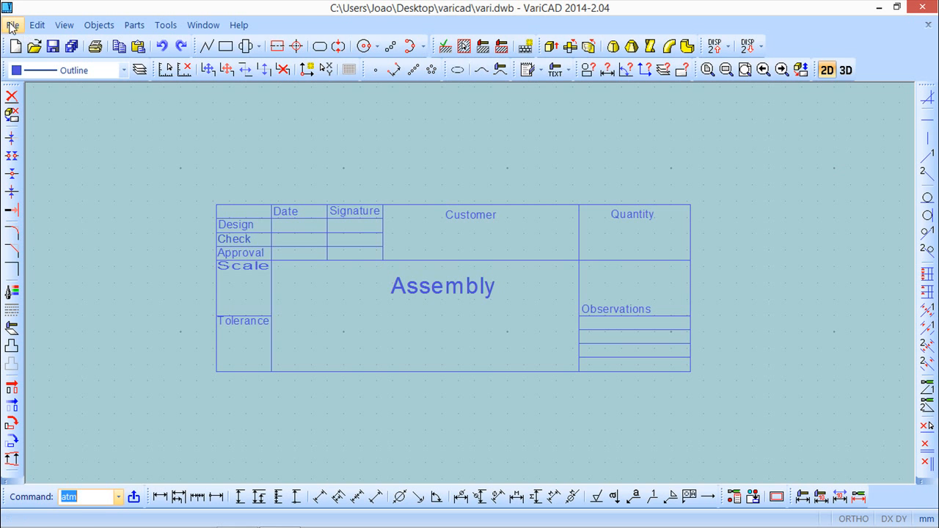
click(34, 47)
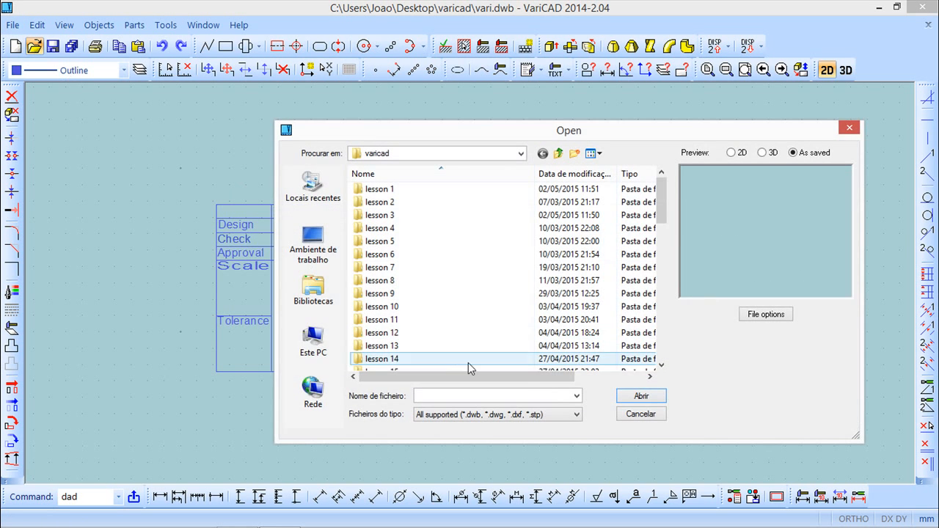
drag(660, 223, 665, 358)
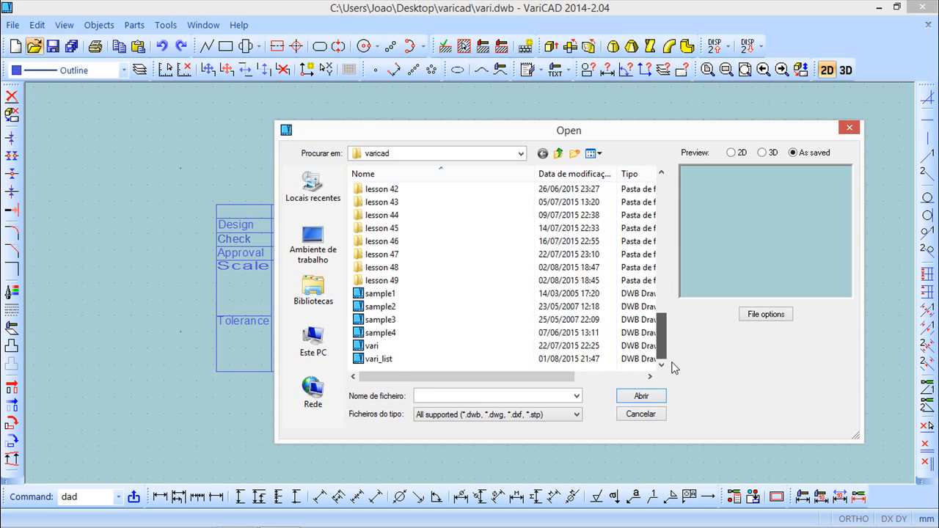
click(375, 359)
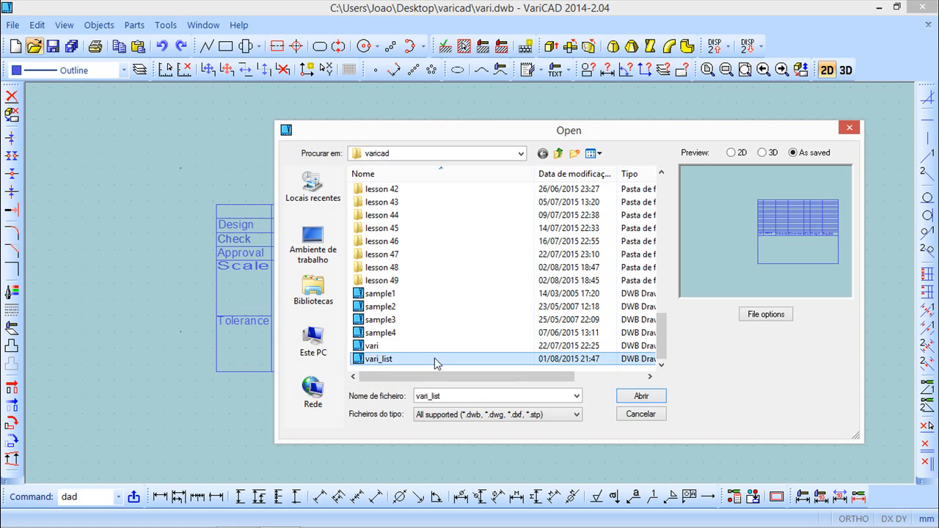
click(639, 396)
Step: Examine the parts list table layout in the vari_list drawing
scroll(519, 336, down, 2)
scroll(517, 342, up, 3)
mouse_move(560, 341)
middle_down()
mouse_move(328, 334)
mouse_move(393, 373)
mouse_move(398, 352)
middle_up()
scroll(396, 354, up, 1)
scroll(396, 356, up, 1)
scroll(389, 370, up, 1)
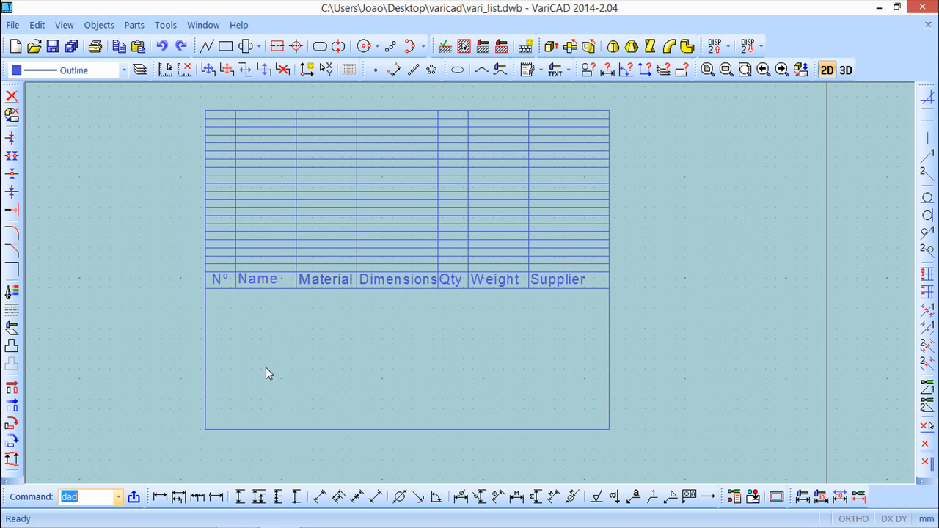
scroll(277, 357, up, 2)
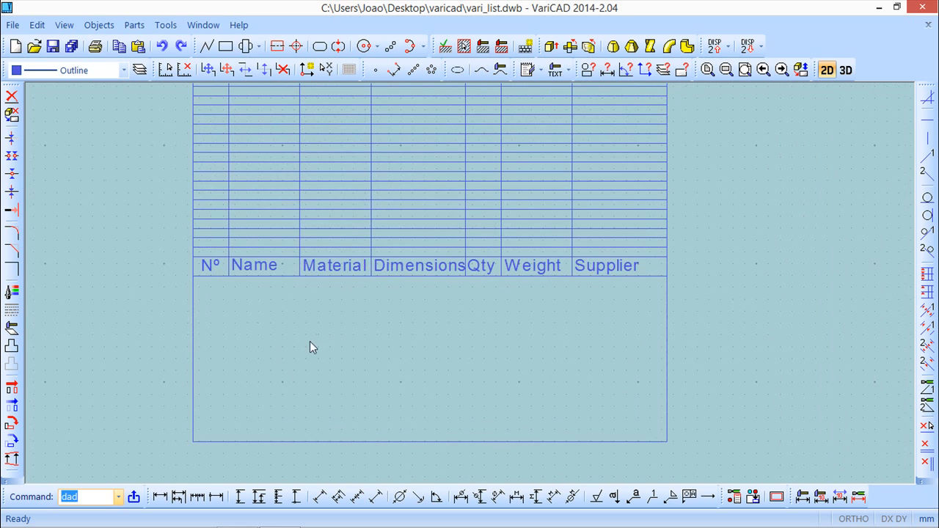
Step: Open the BOM, attributes and title blocks settings and reposition the dialog so the parts list table stays visible
scroll(366, 353, down, 1)
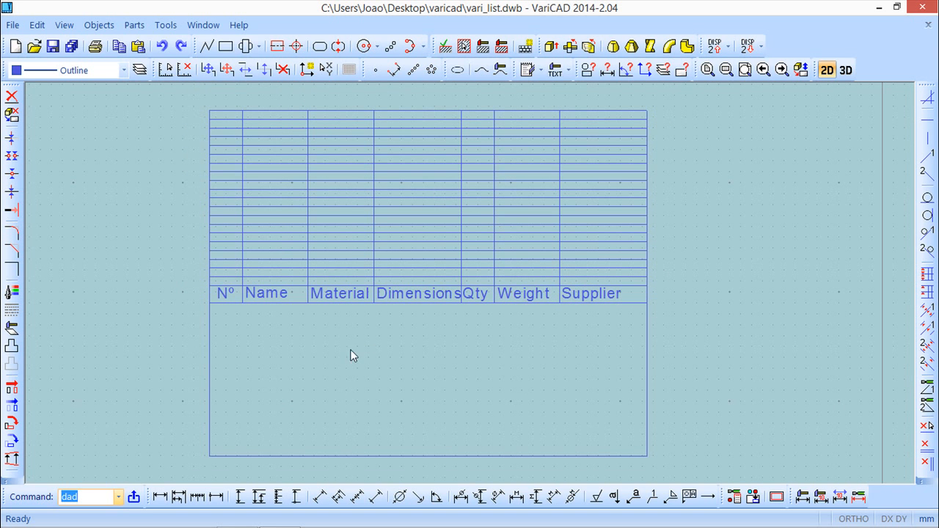
click(100, 25)
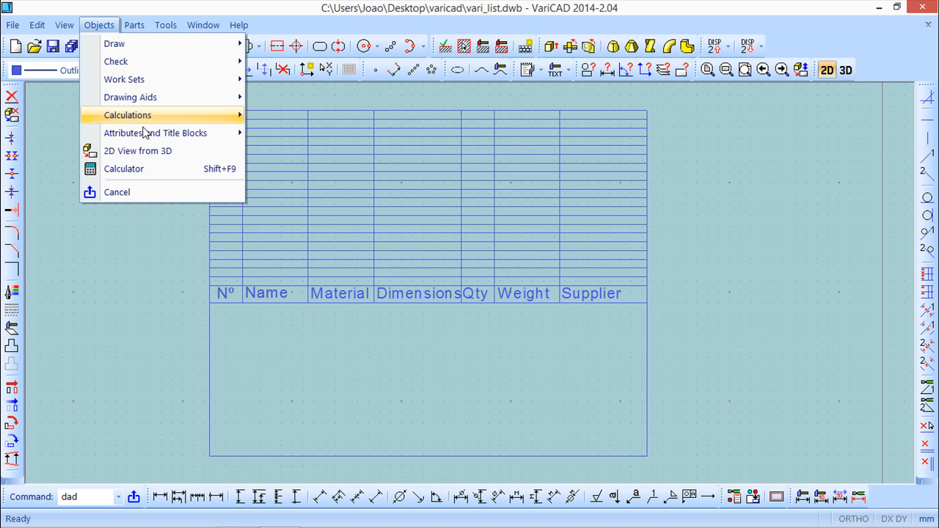
mouse_move(146, 136)
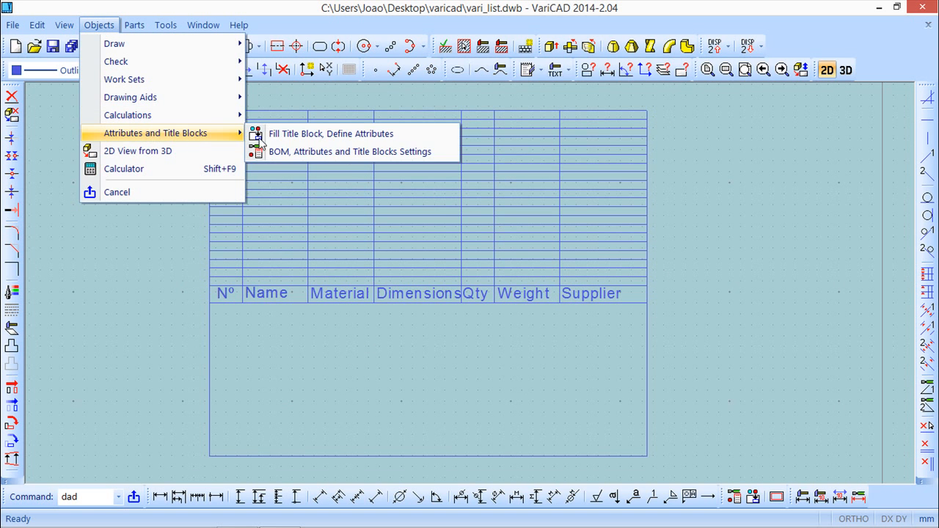
click(347, 152)
drag(309, 3, 442, 21)
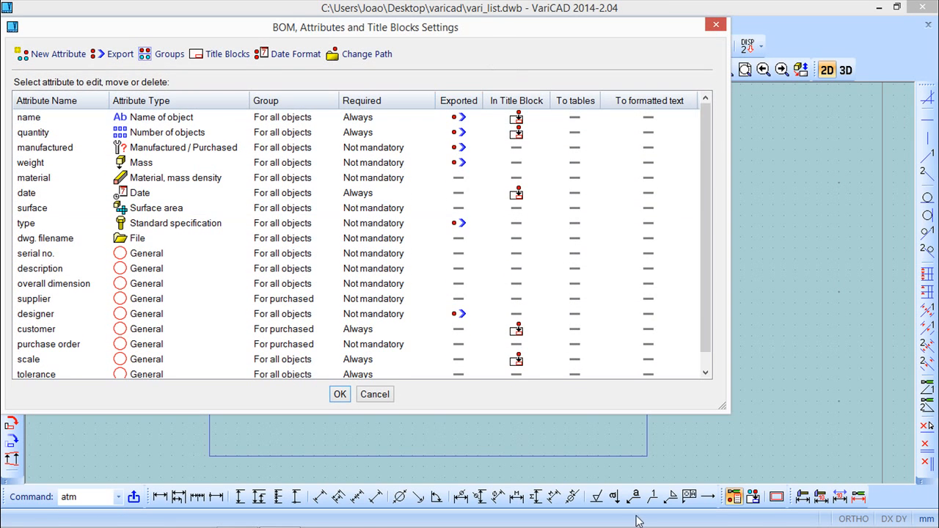
drag(709, 413, 719, 440)
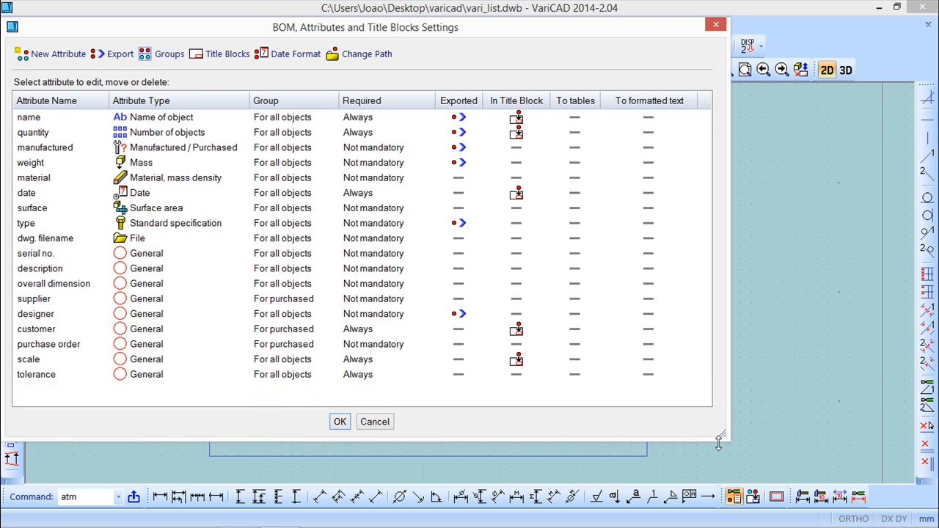
mouse_move(486, 33)
mouse_down()
mouse_move(676, 55)
mouse_move(591, 52)
mouse_move(648, 386)
mouse_move(644, 310)
mouse_up()
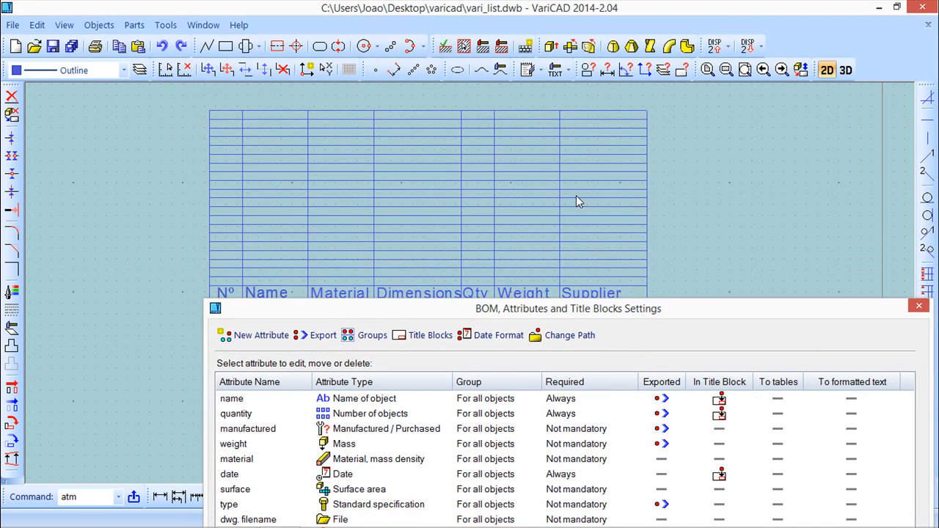
scroll(554, 219, down, 1)
scroll(553, 214, down, 1)
scroll(547, 214, up, 3)
mouse_move(329, 248)
middle_down()
mouse_move(704, 151)
mouse_move(581, 129)
middle_up()
drag(663, 314, 575, 83)
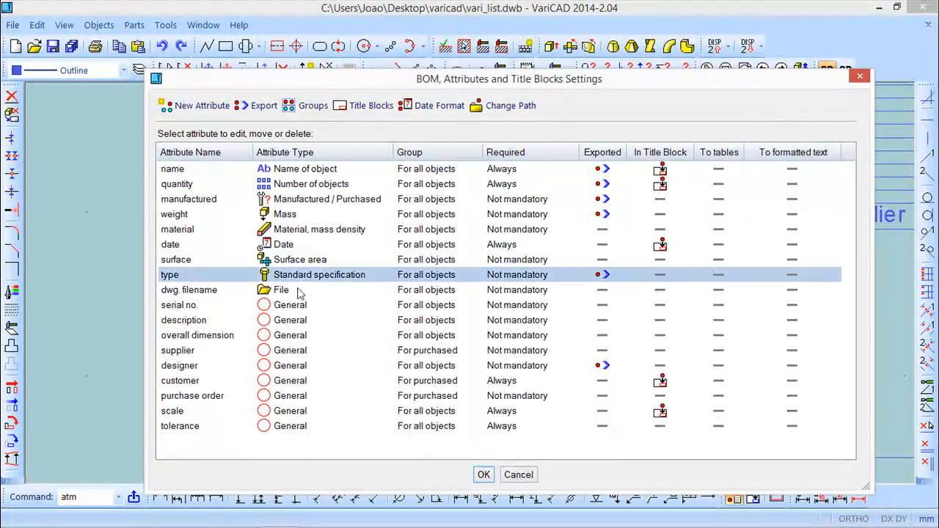
Step: Print the serial no. attribute to parts list tables with clipping, referenced to the table's lower right corner and placed in the Nº column above the header
right_click(292, 308)
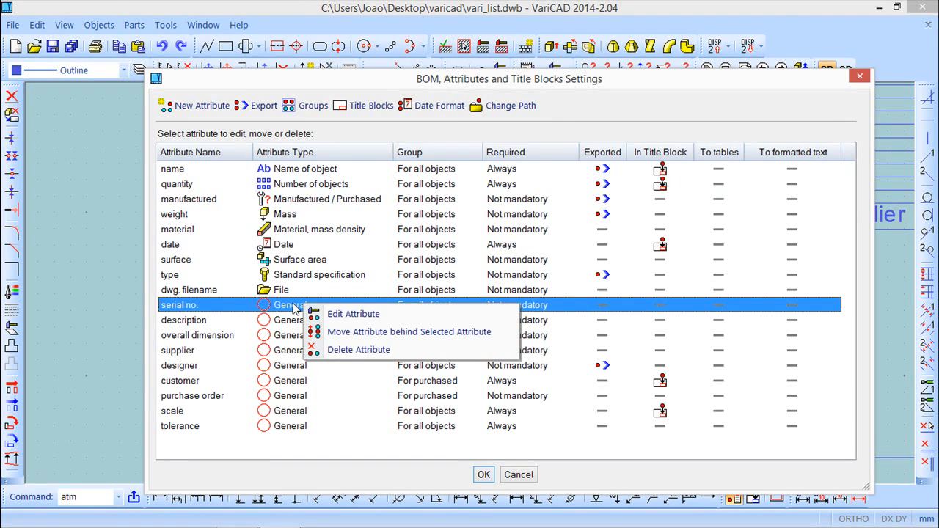
click(338, 310)
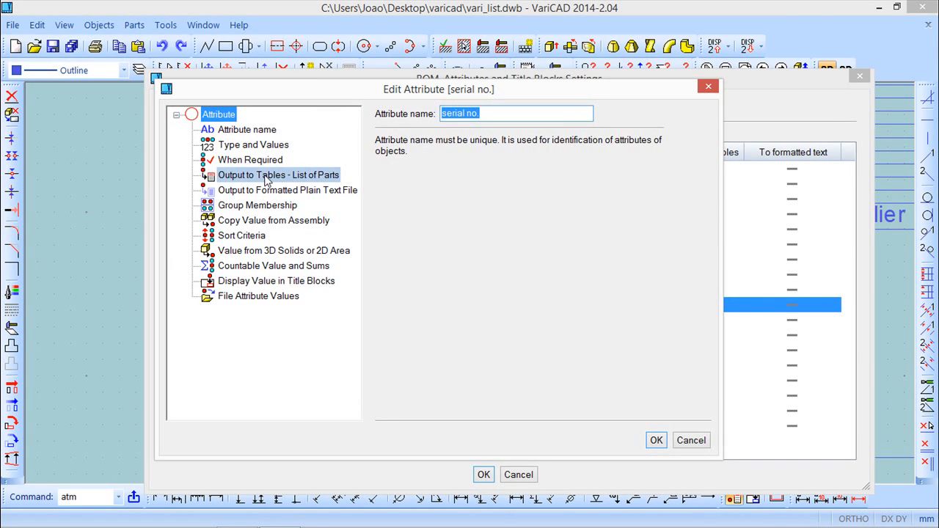
click(320, 173)
click(379, 128)
click(379, 142)
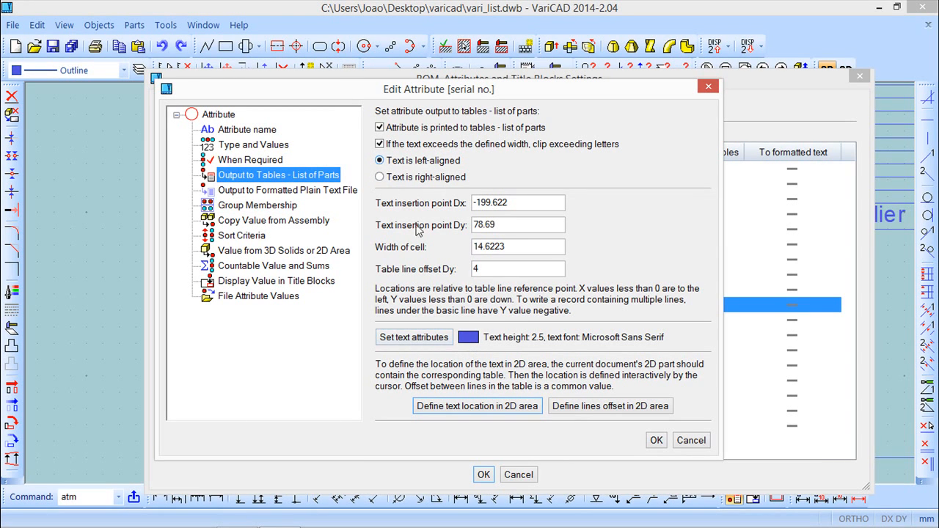
click(477, 406)
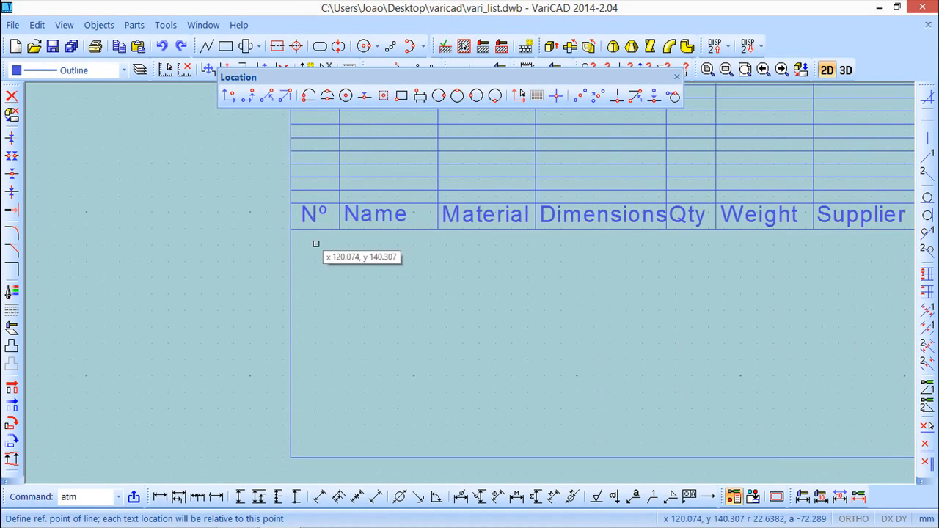
mouse_move(626, 392)
middle_down()
mouse_move(384, 345)
mouse_move(441, 369)
middle_up()
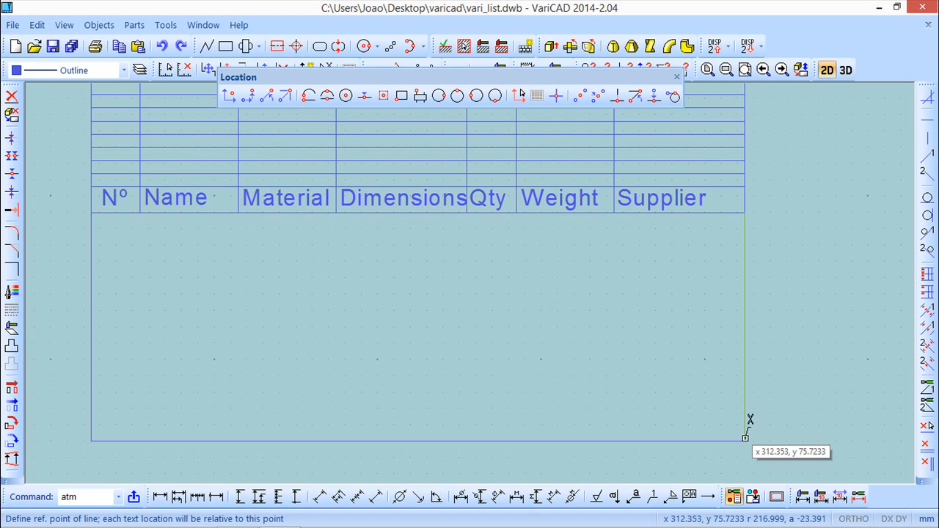
click(749, 420)
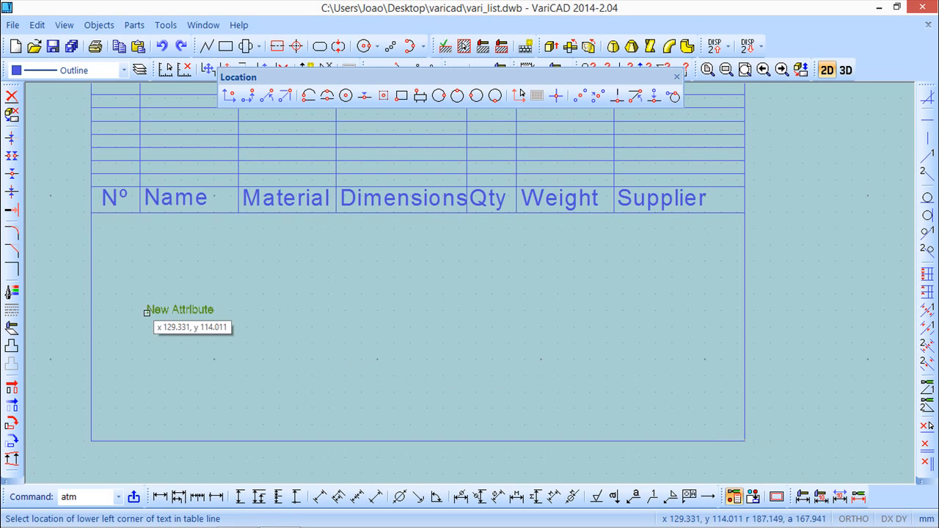
scroll(242, 318, up, 5)
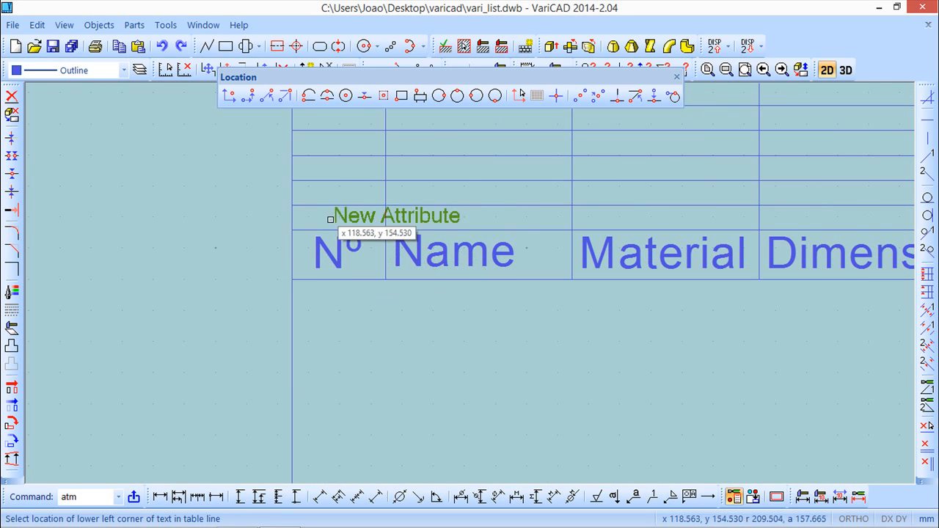
scroll(304, 220, up, 3)
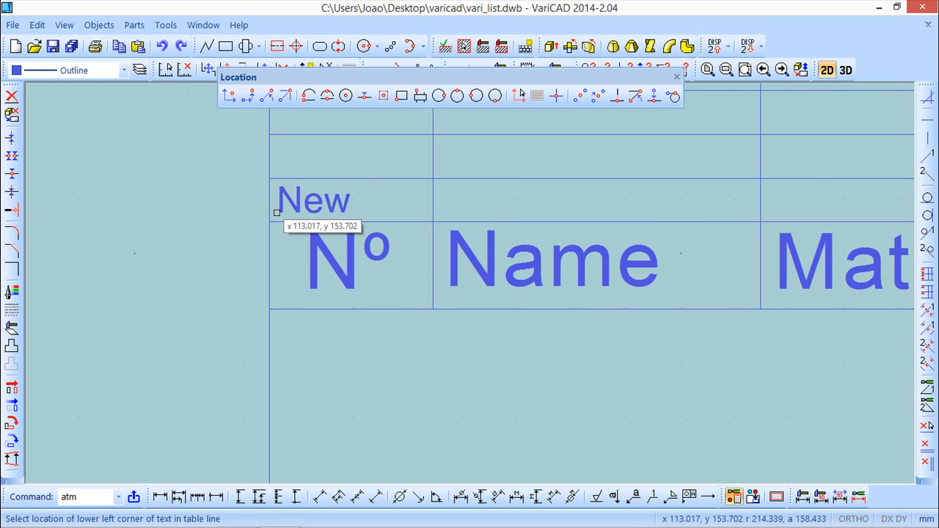
click(277, 213)
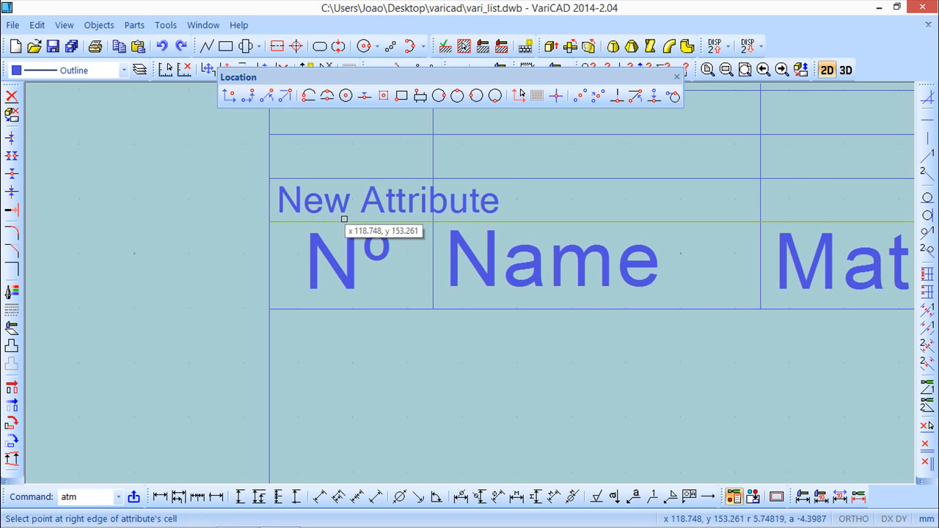
click(434, 221)
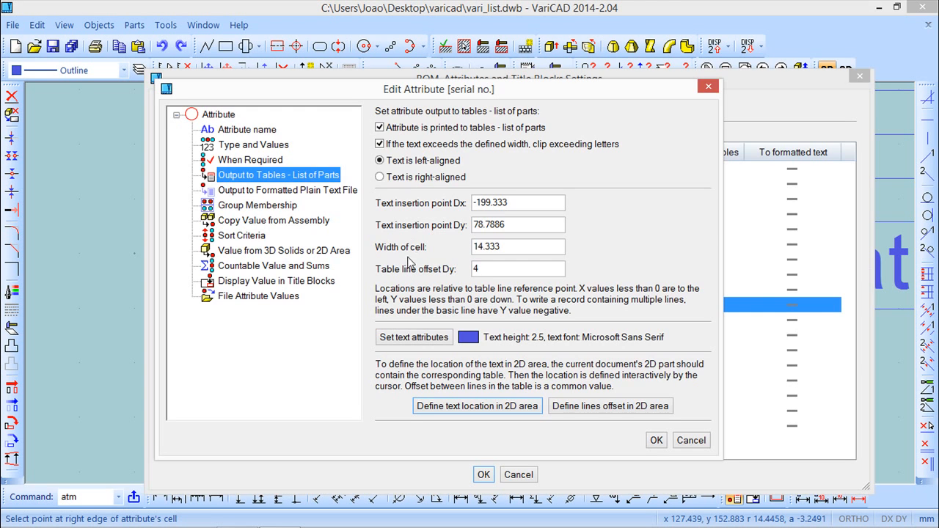
click(656, 440)
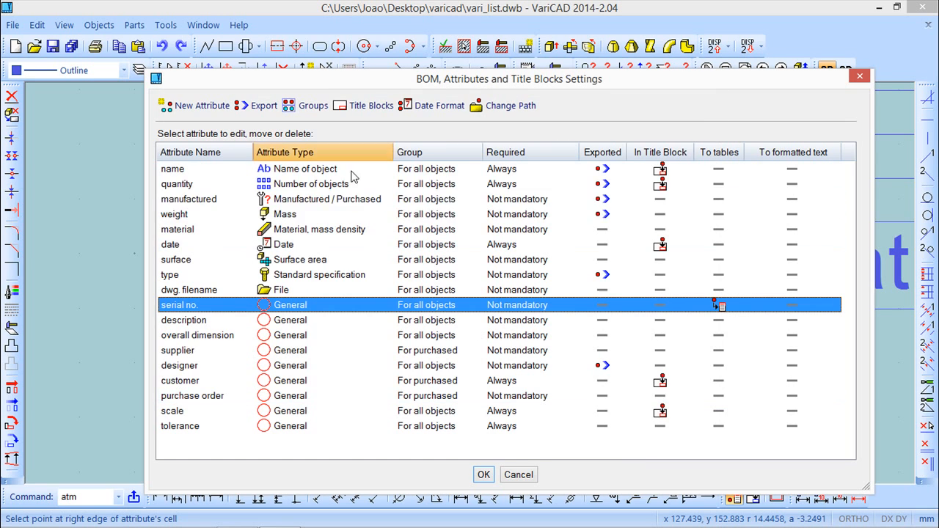
Step: Print the name attribute to parts list tables with its text placed in the Name column above the header
mouse_move(346, 79)
mouse_down()
mouse_move(338, 418)
mouse_move(333, 67)
mouse_up()
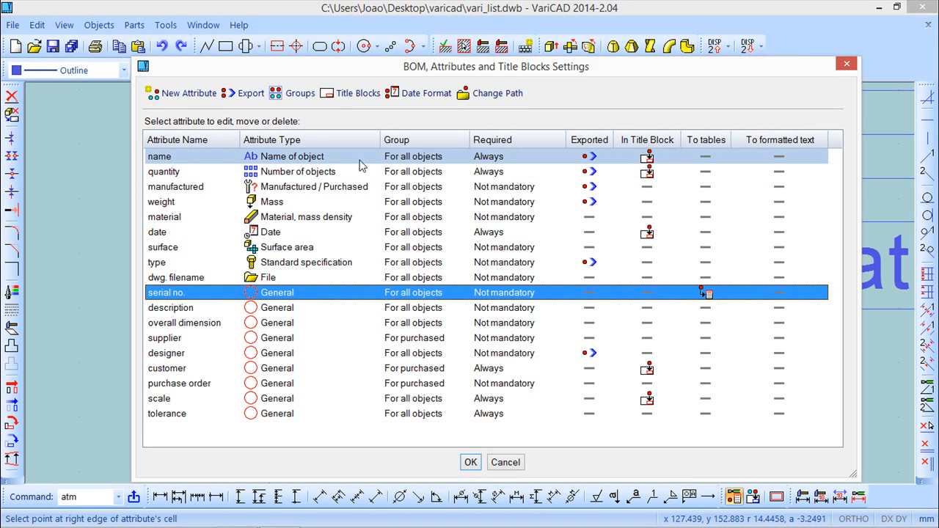
right_click(281, 161)
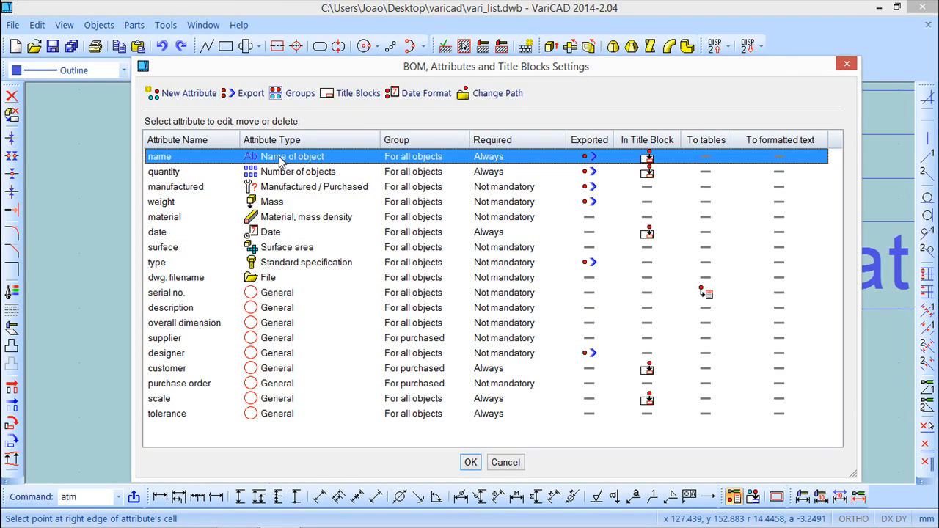
click(326, 173)
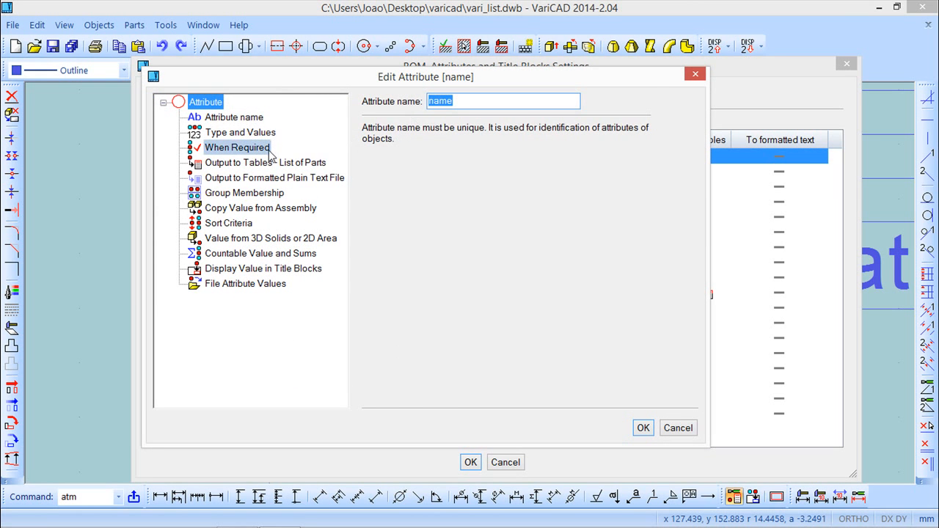
click(241, 163)
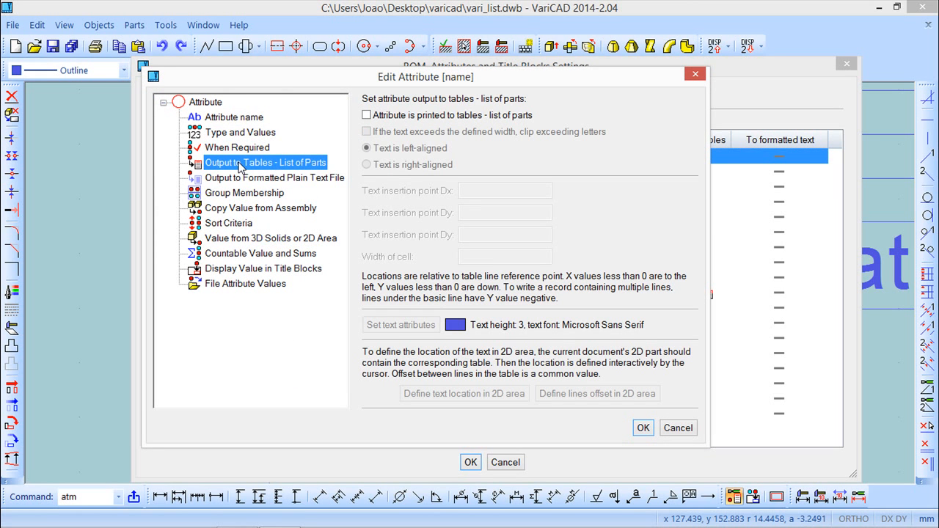
click(366, 115)
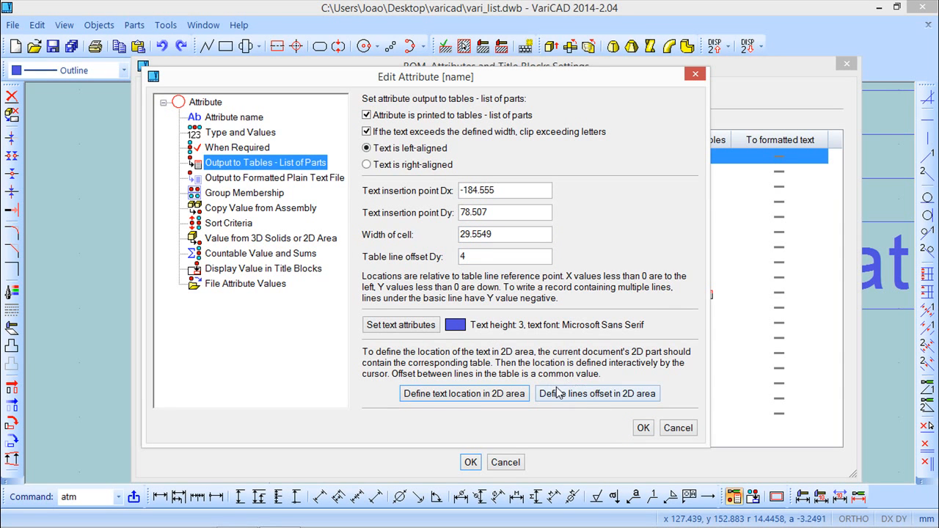
click(496, 396)
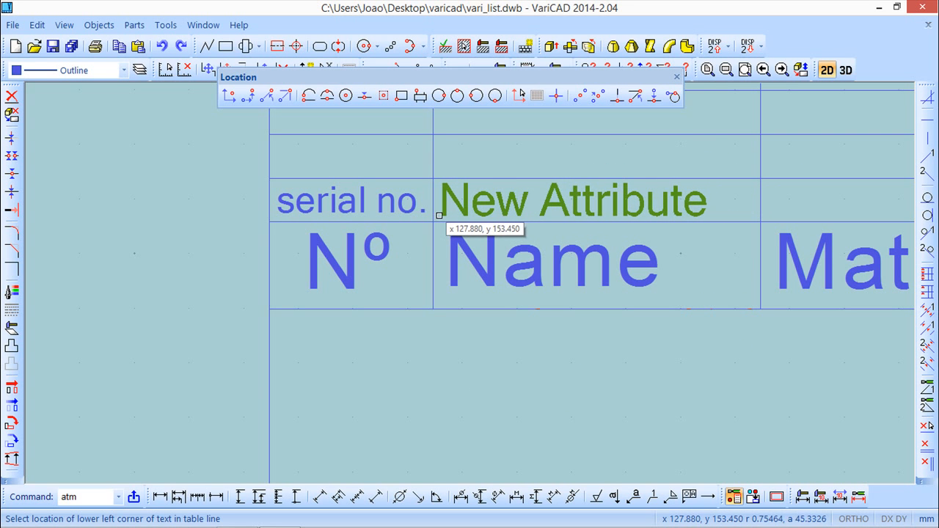
click(438, 215)
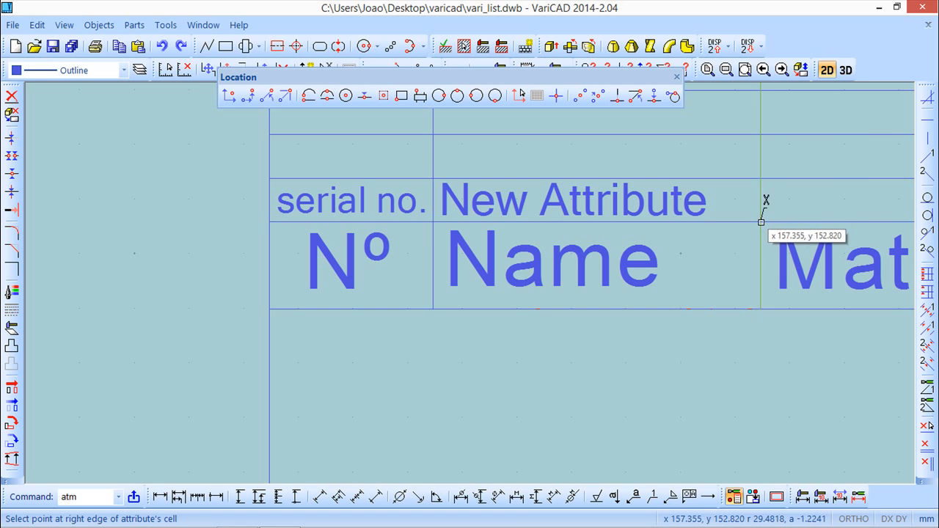
click(761, 222)
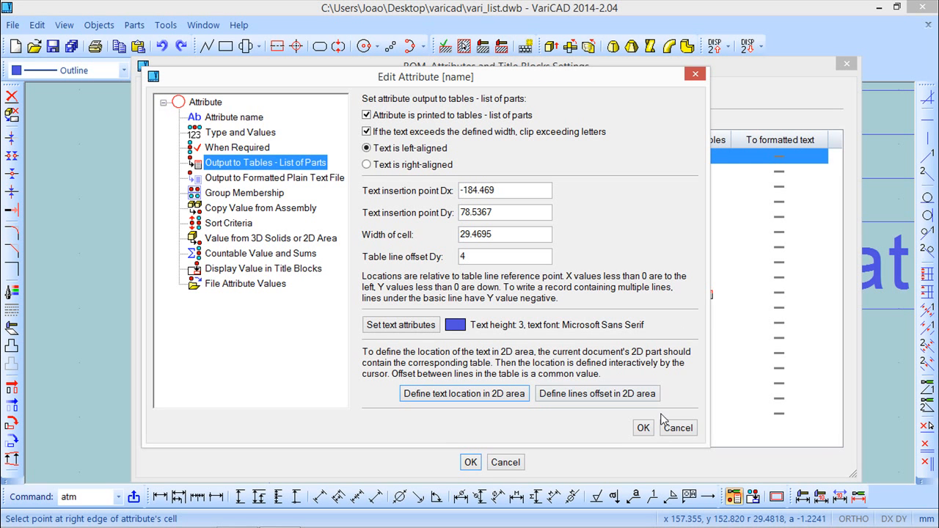
click(642, 428)
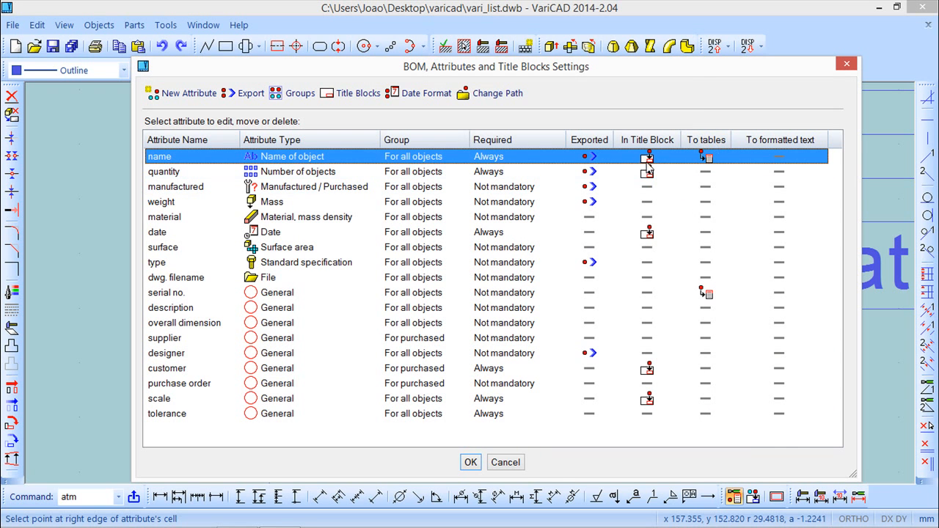
Step: Print the material attribute to parts list tables, placing its text in the Material column cell above the header
mouse_move(652, 74)
mouse_down()
mouse_move(594, 305)
mouse_move(624, 378)
mouse_up()
mouse_move(664, 223)
middle_down()
mouse_move(431, 189)
mouse_move(188, 194)
middle_up()
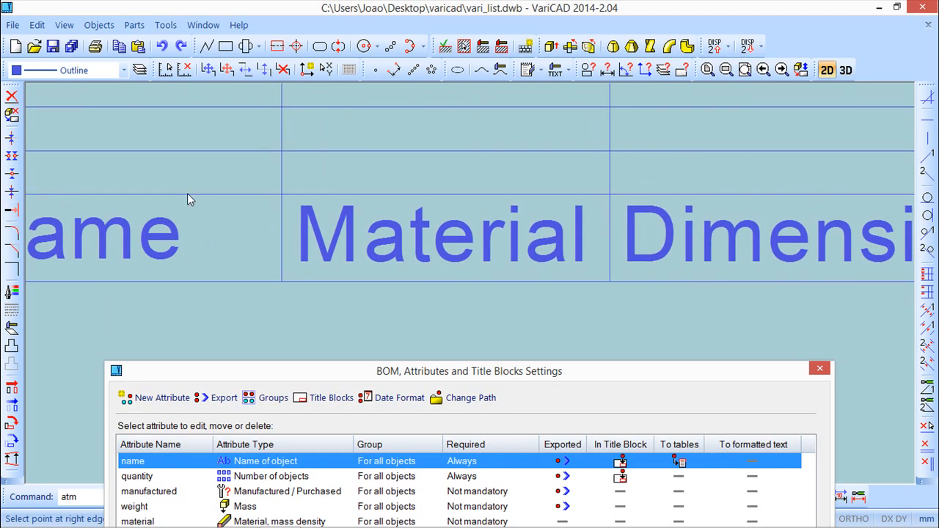
drag(468, 375, 552, 50)
right_click(357, 202)
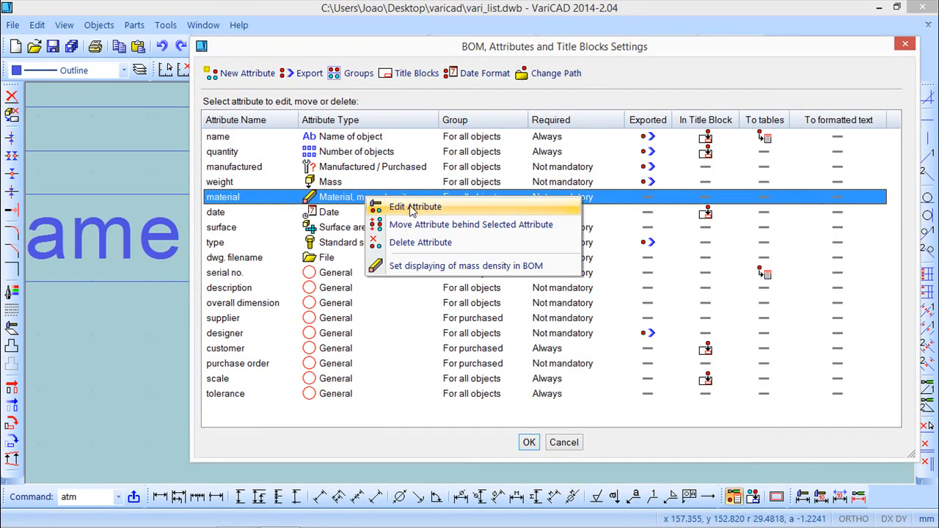
click(413, 211)
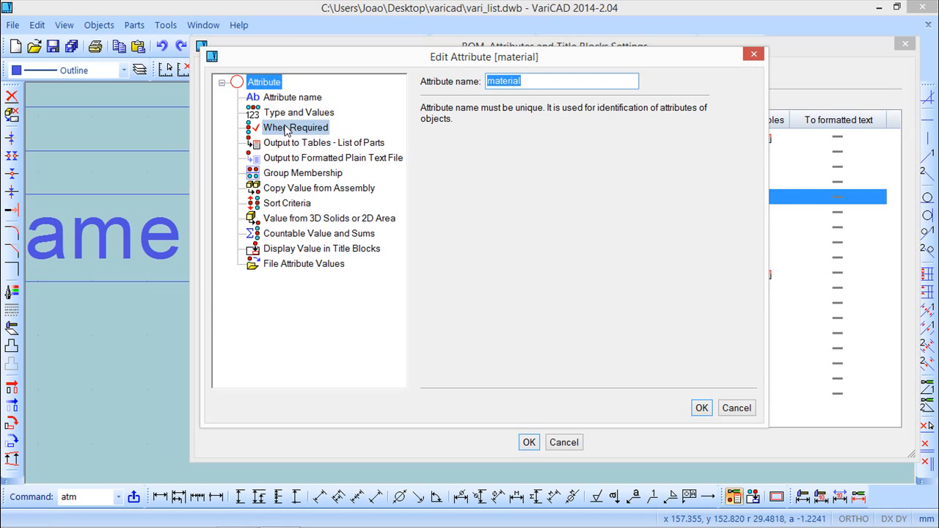
click(292, 129)
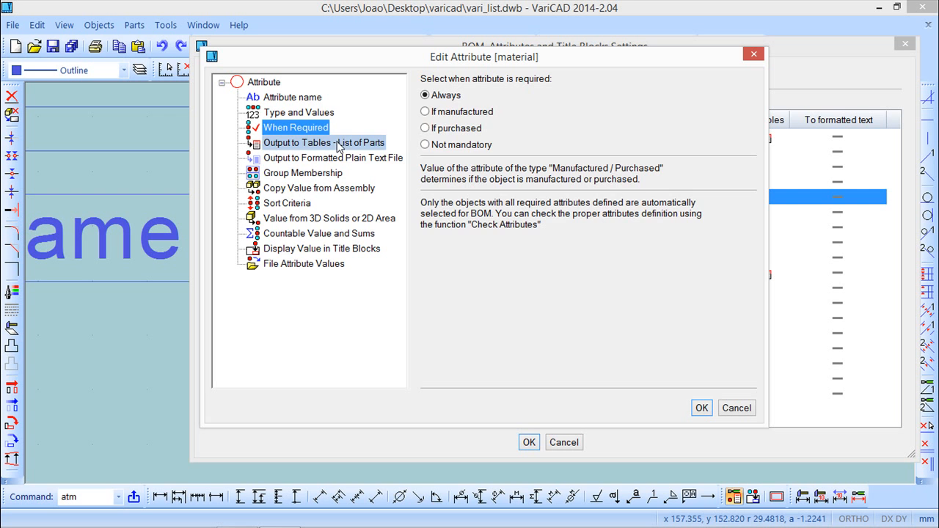
click(339, 145)
click(424, 95)
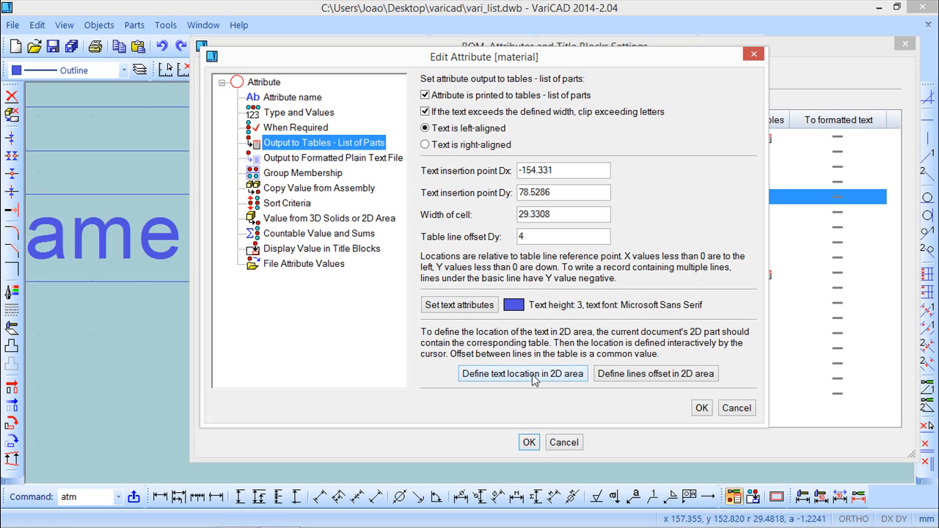
click(521, 374)
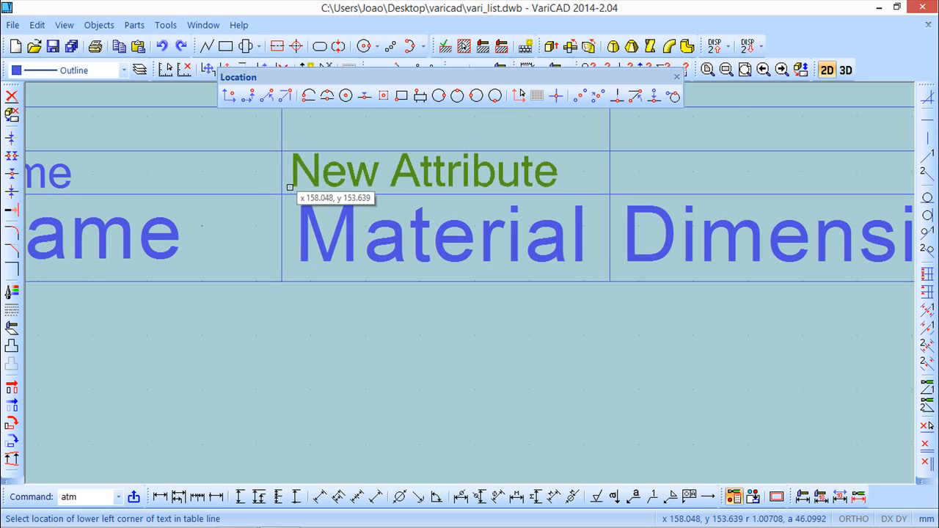
click(290, 188)
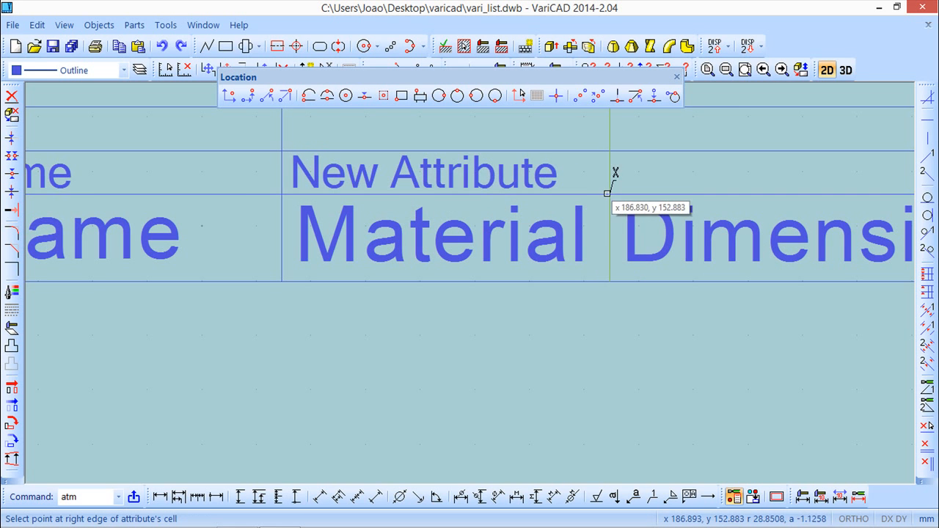
click(611, 189)
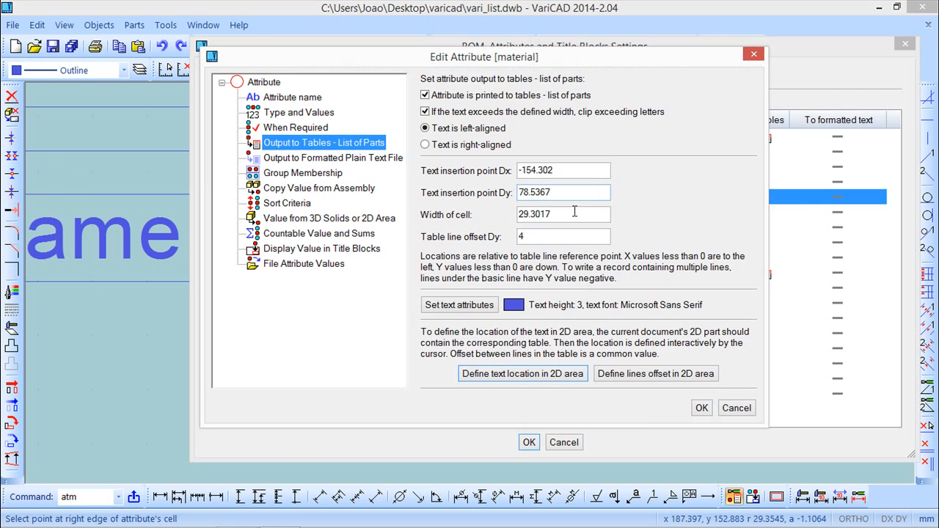
click(703, 408)
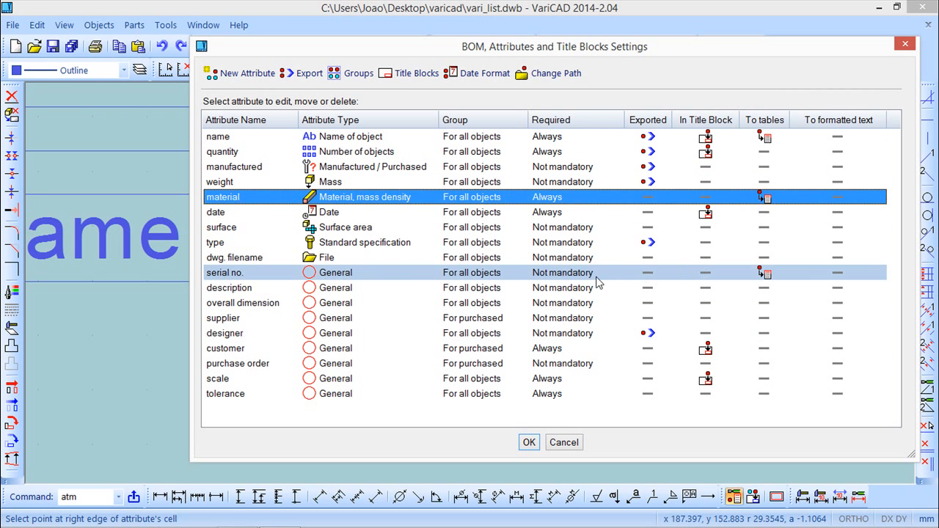
Step: Set the serial no. attribute to be required always
click(566, 274)
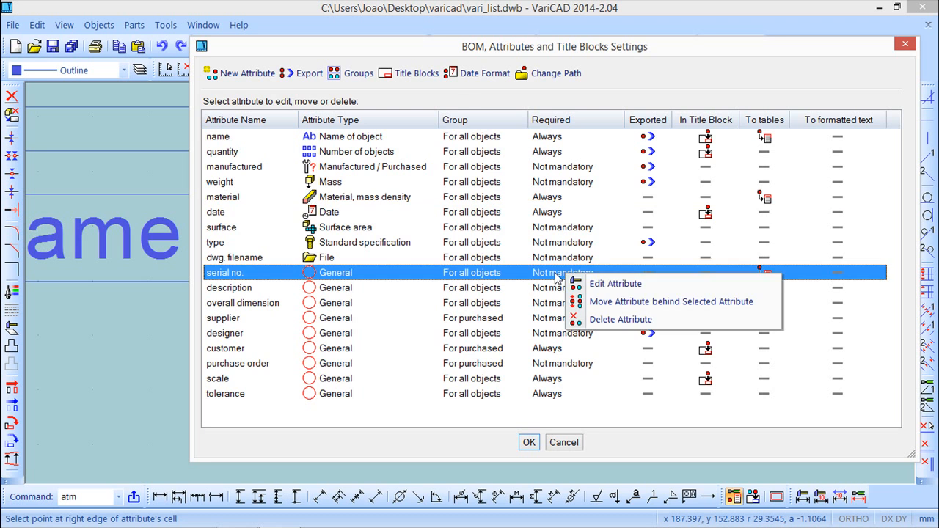
right_click(567, 274)
click(614, 284)
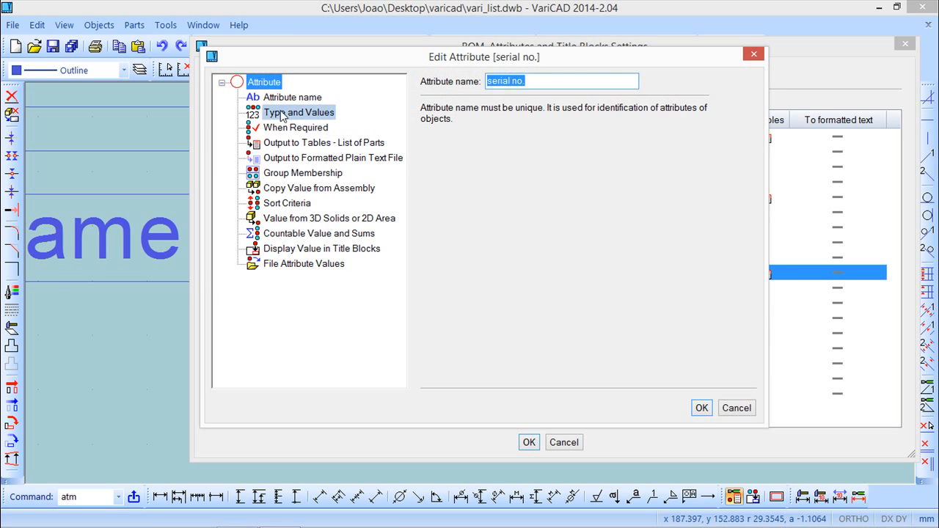
click(289, 130)
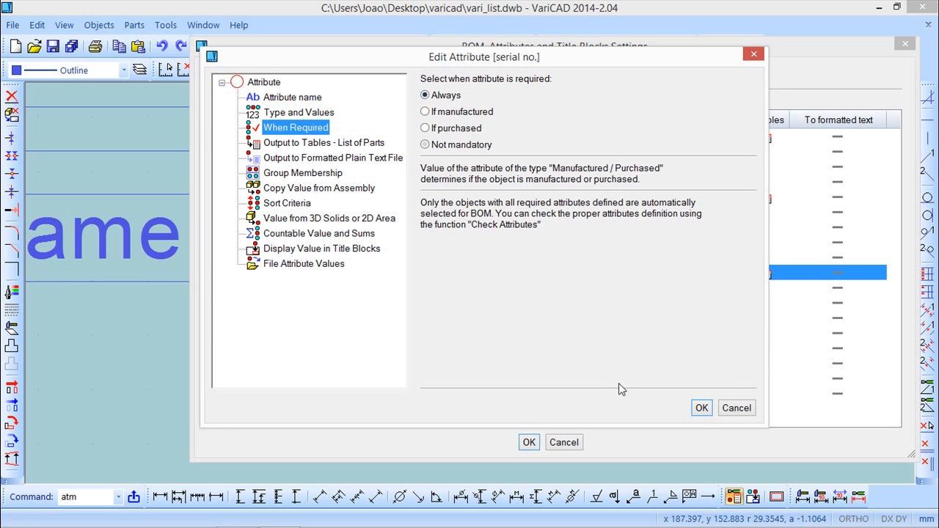
click(701, 407)
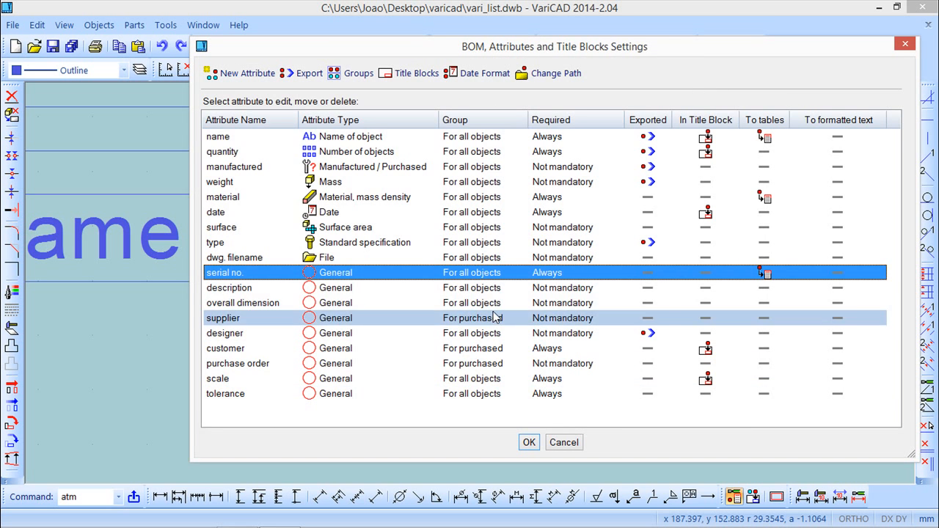
Step: Print the overall dimension attribute to parts list tables, placing its text in the Dimensions column cell above the header
drag(658, 51, 578, 399)
mouse_move(671, 341)
middle_down()
mouse_move(558, 300)
mouse_move(167, 316)
middle_up()
scroll(168, 315, down, 5)
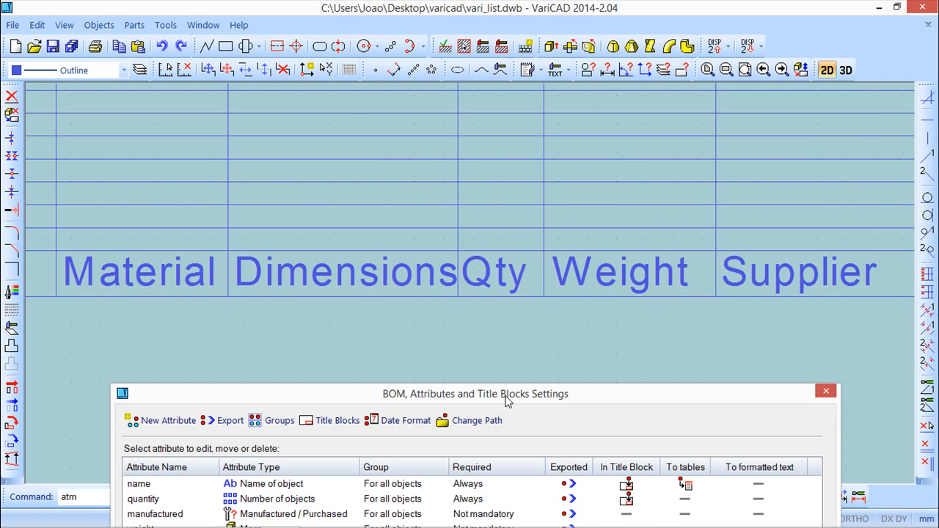
drag(506, 394, 526, 59)
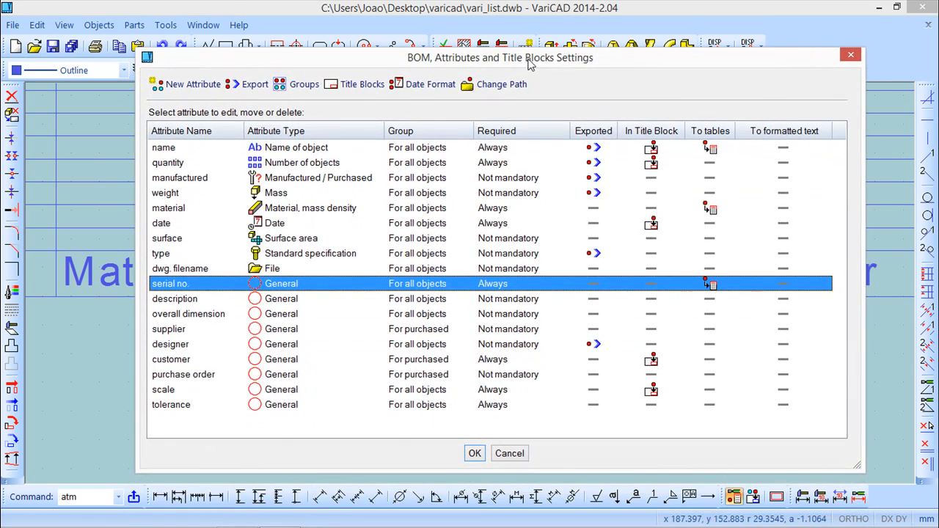
right_click(205, 317)
click(245, 325)
click(253, 140)
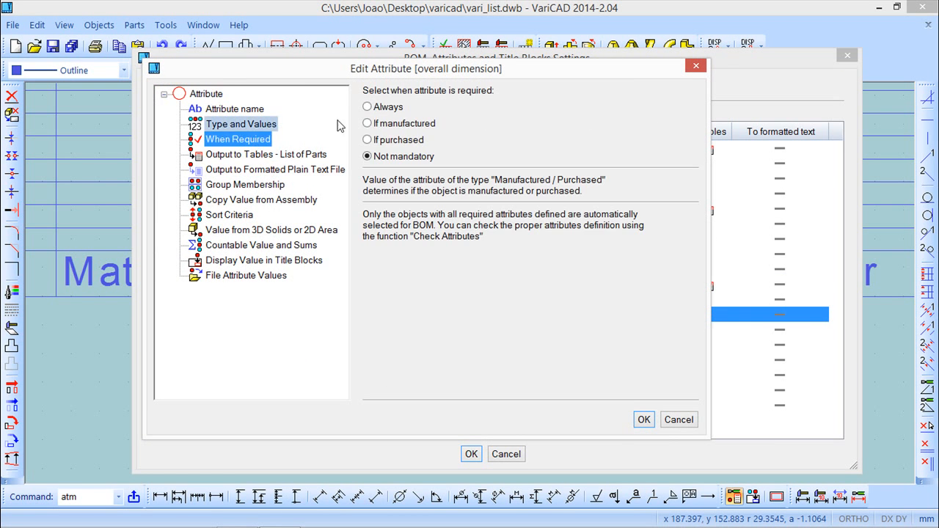
click(368, 107)
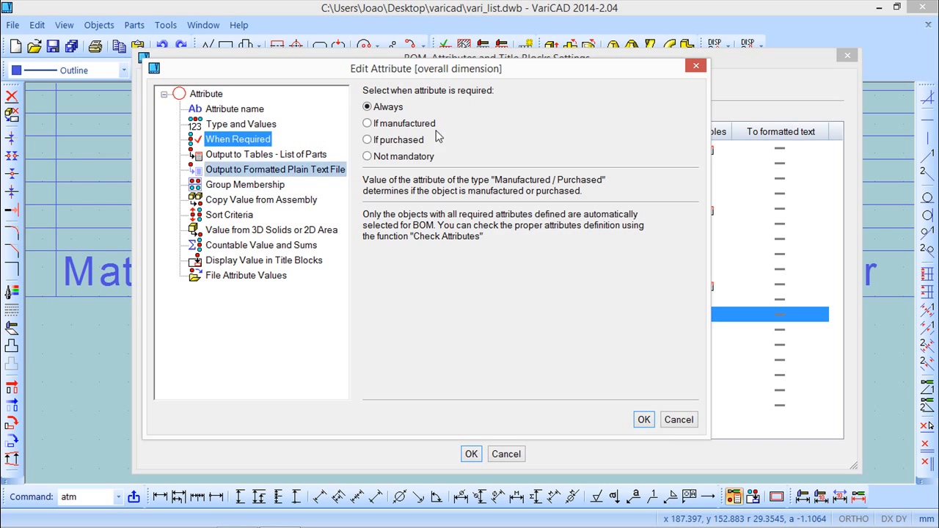
click(367, 158)
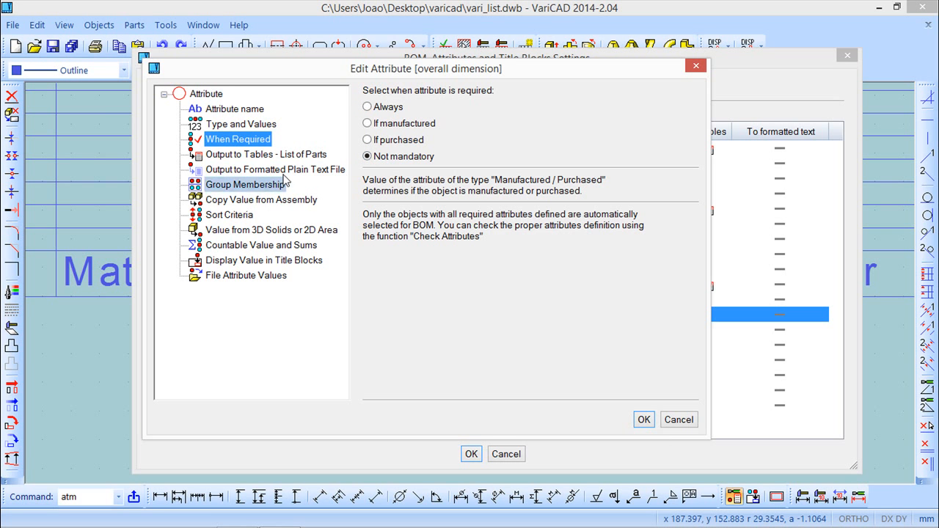
click(271, 155)
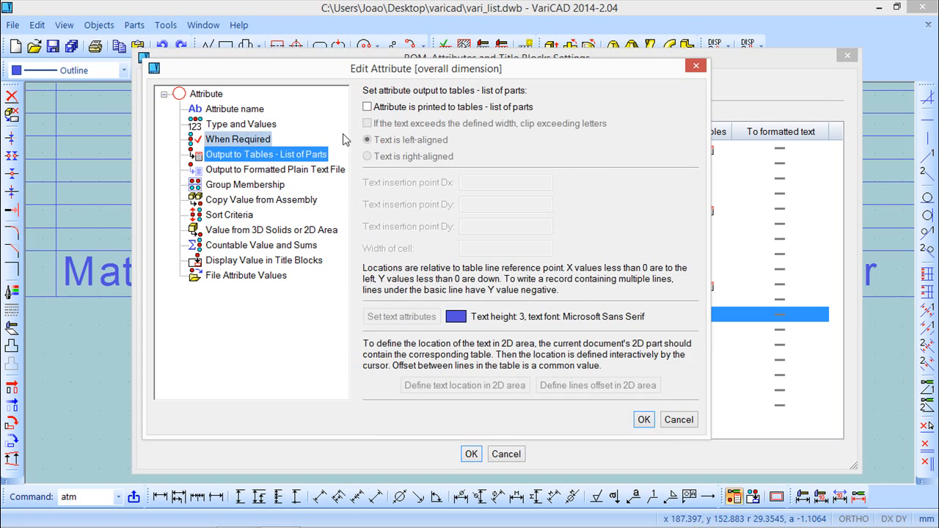
click(367, 107)
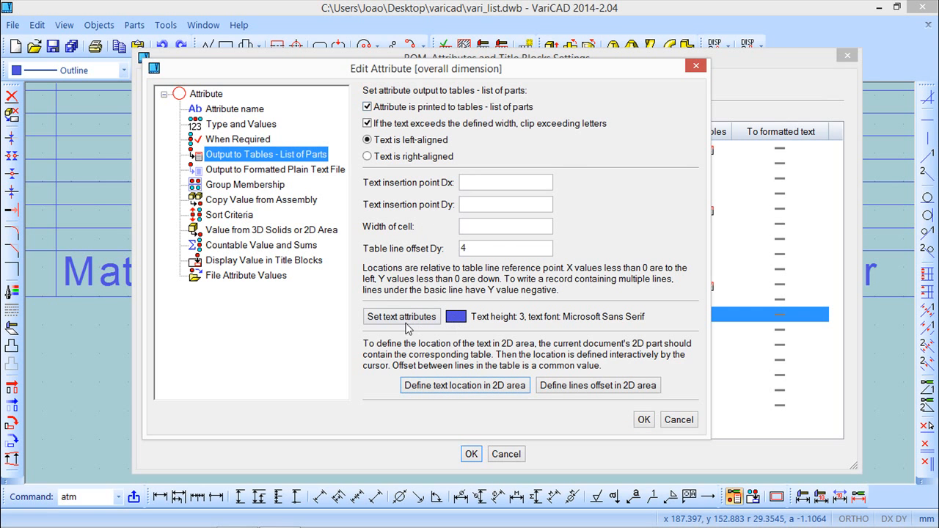
click(454, 389)
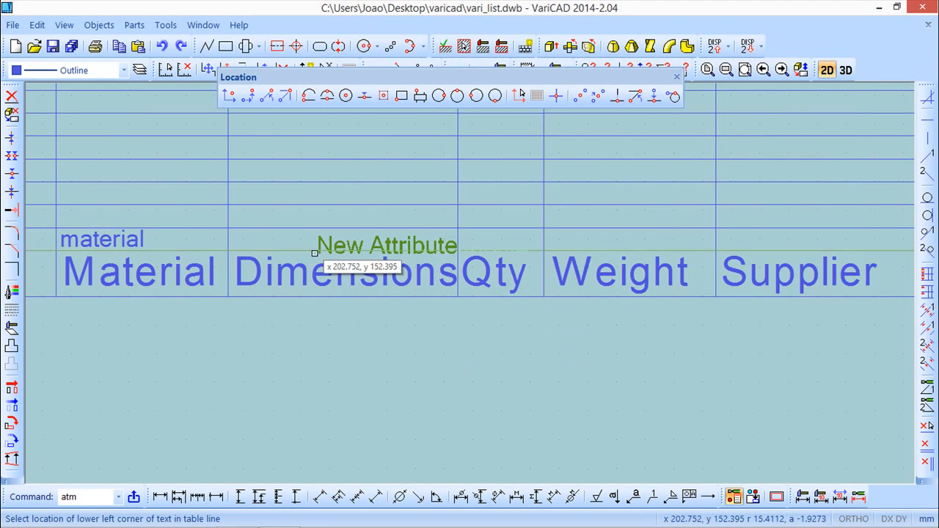
scroll(256, 248, up, 3)
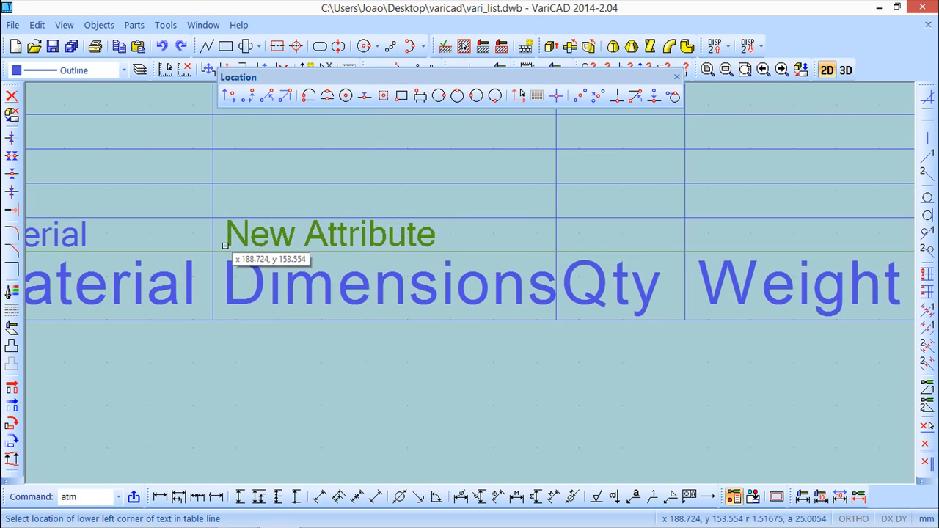
scroll(228, 247, up, 2)
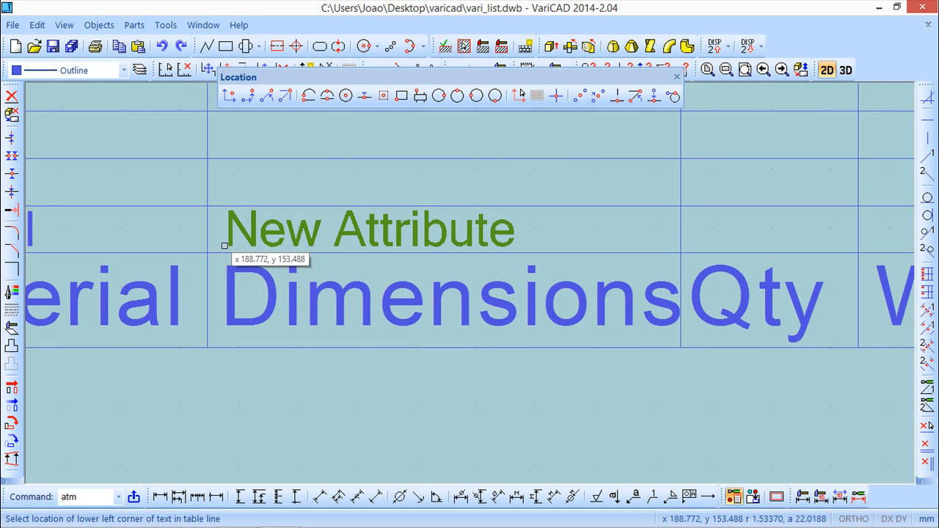
click(224, 245)
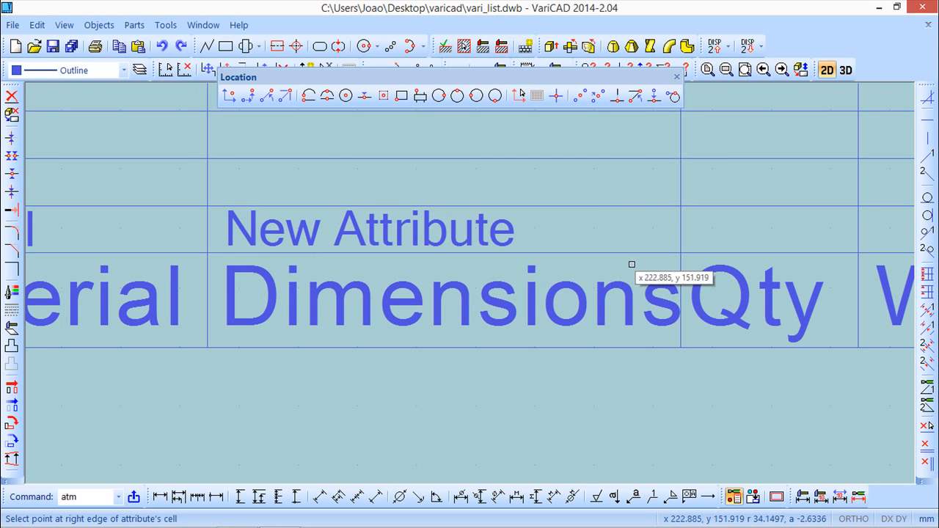
click(681, 250)
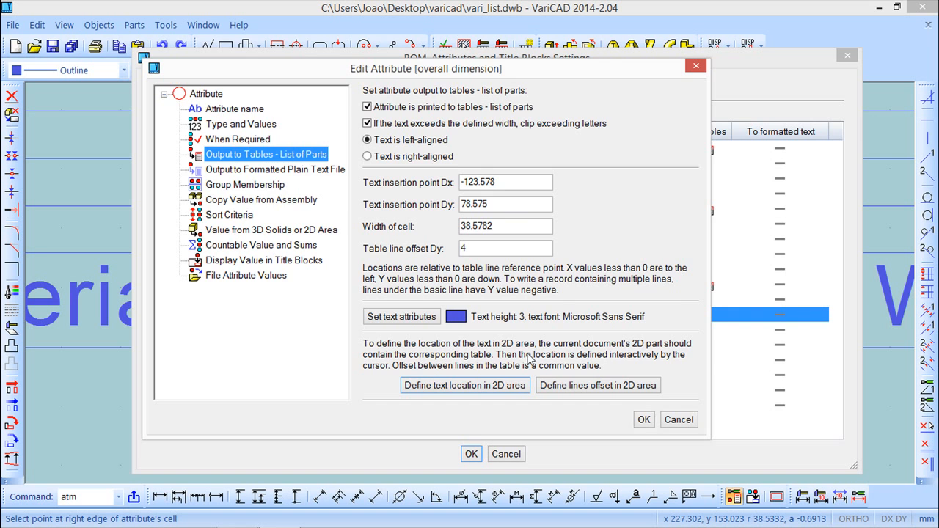
click(643, 420)
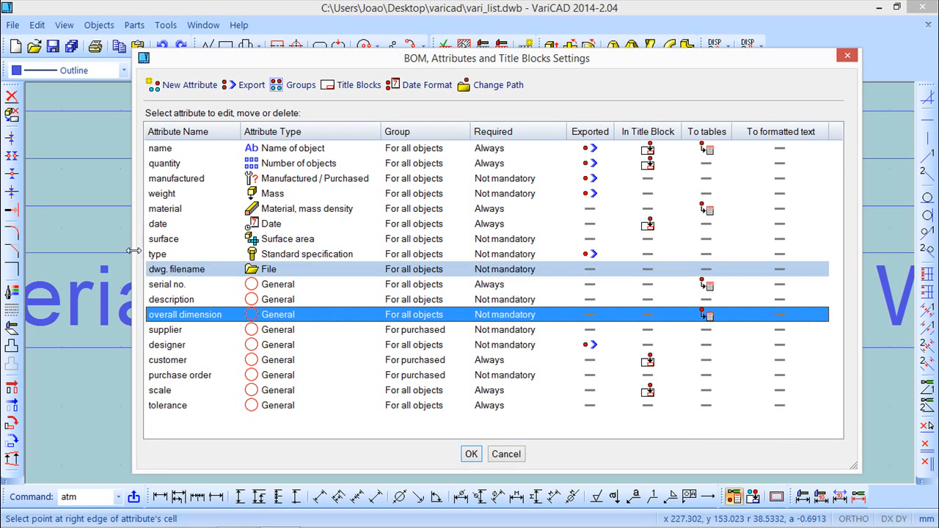
Step: Print the quantity attribute to parts list tables, placing its text in the Qty column cell above the header
right_click(189, 166)
click(246, 178)
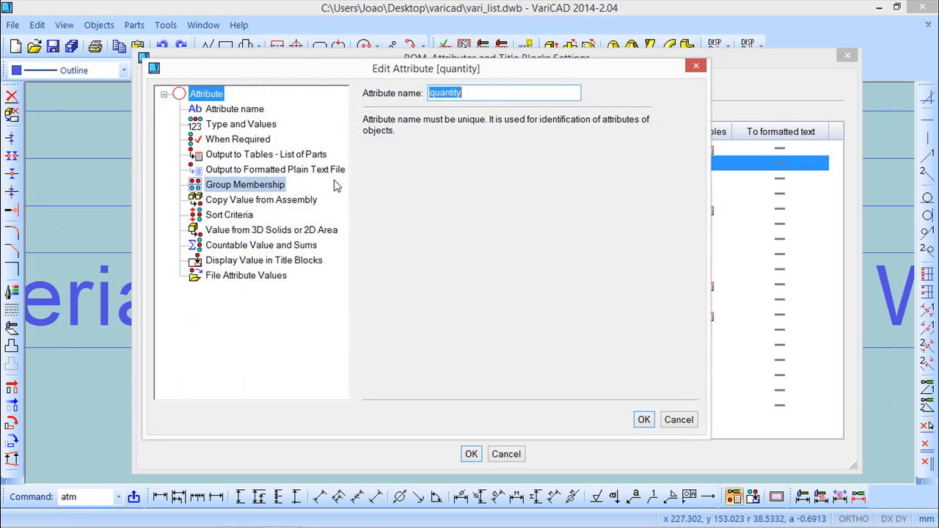
click(240, 139)
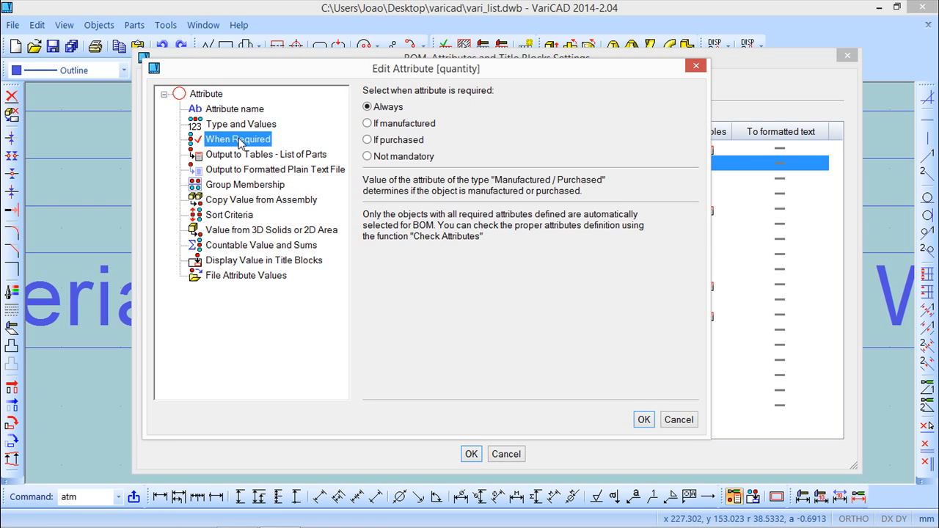
click(245, 156)
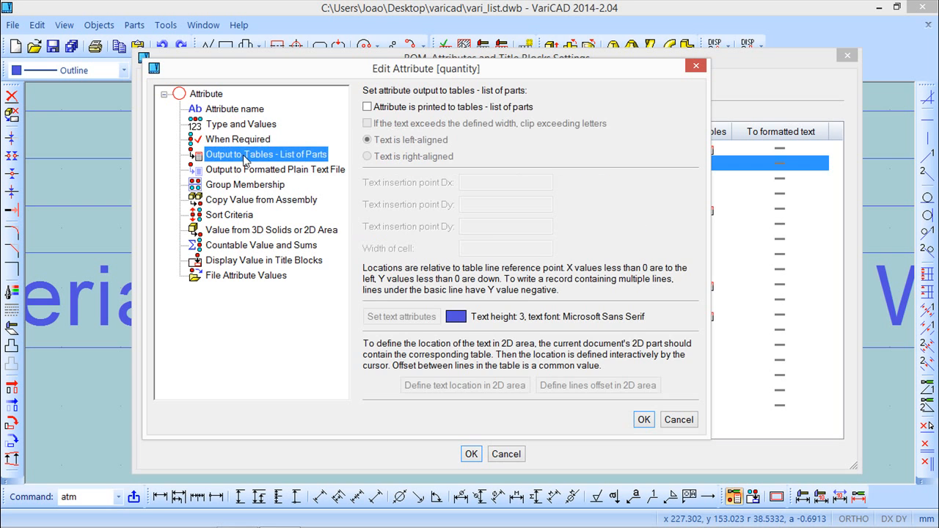
click(367, 108)
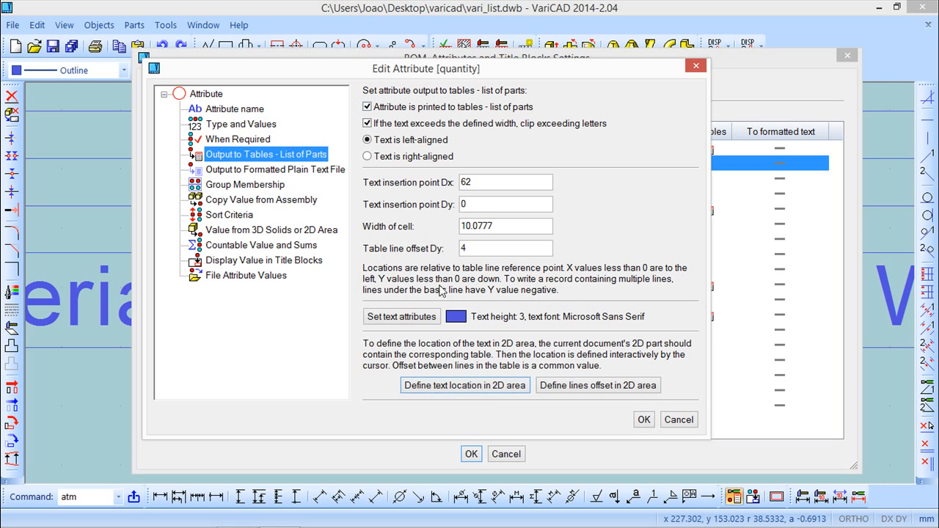
click(489, 391)
middle_drag(663, 270, 131, 295)
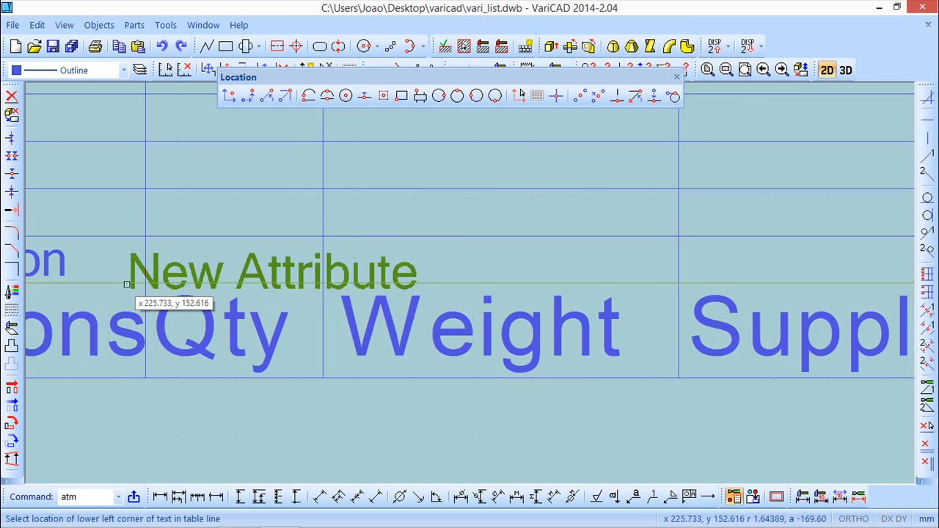
click(152, 278)
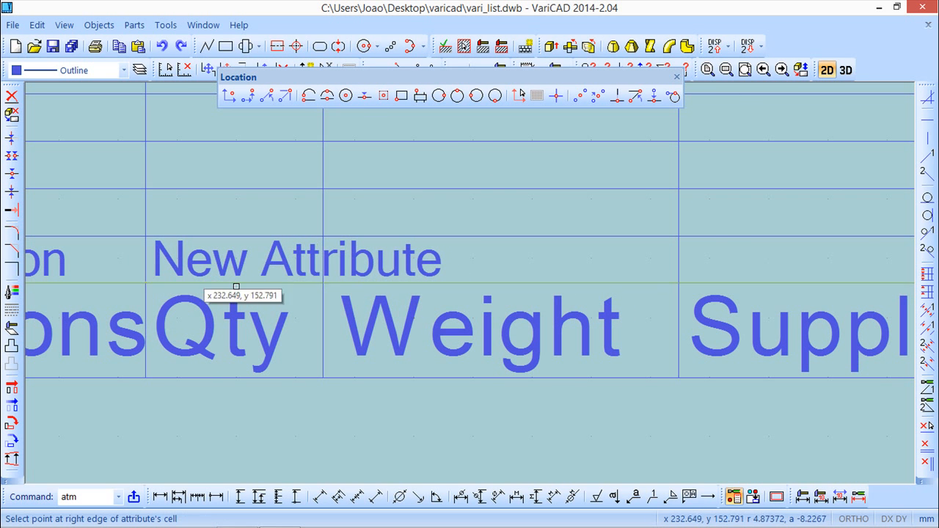
click(324, 280)
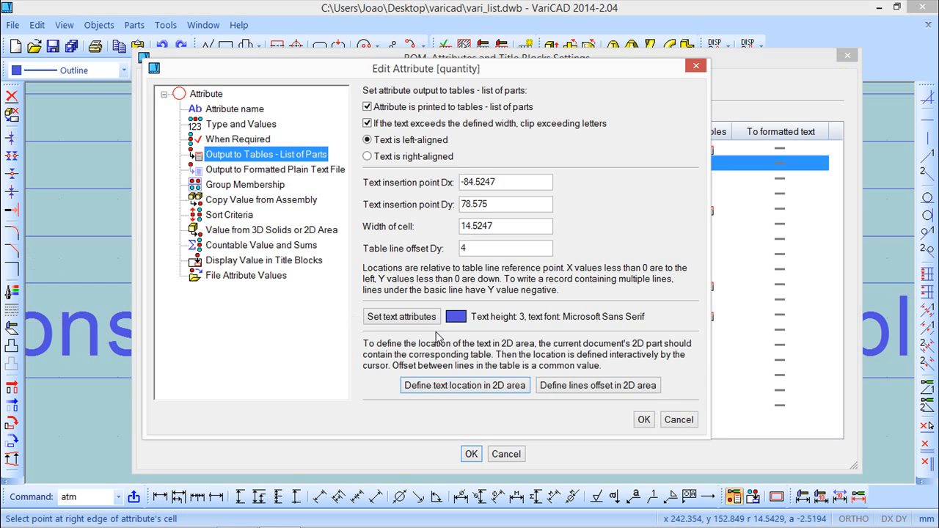
click(643, 419)
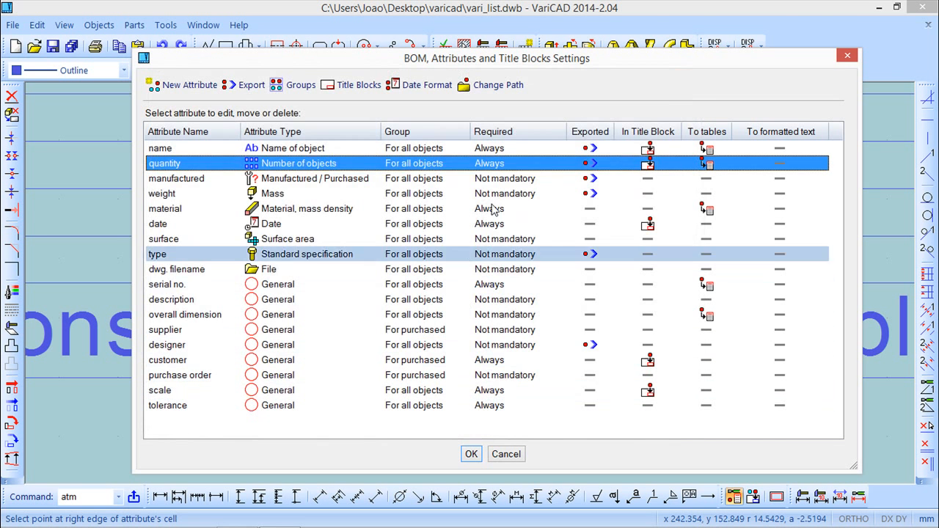
mouse_move(547, 59)
mouse_down()
mouse_move(490, 428)
mouse_move(551, 166)
mouse_move(583, 87)
mouse_up()
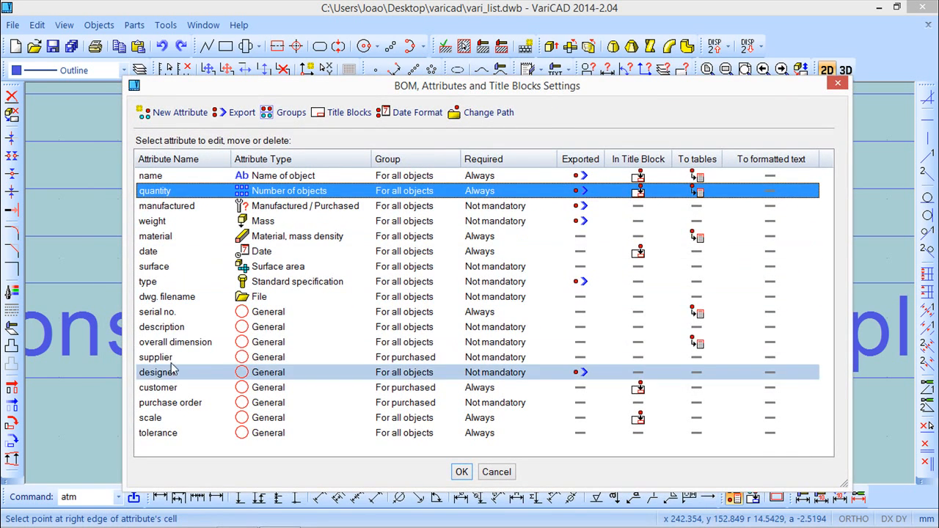
Step: Set the weight attribute to be required always
click(176, 115)
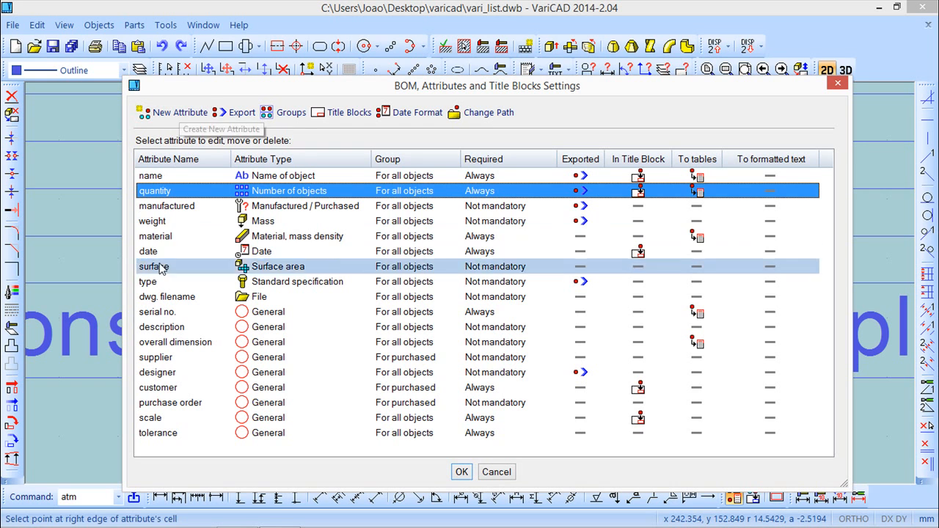
right_click(176, 222)
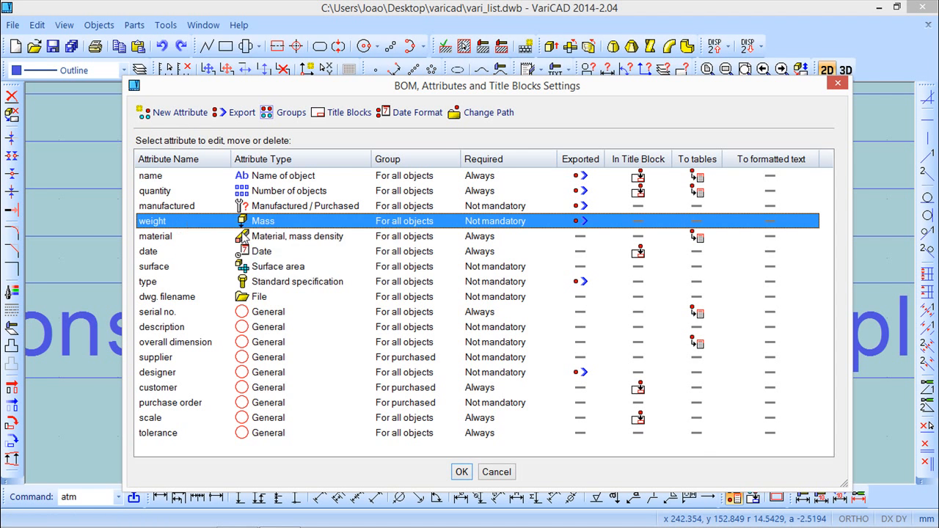
click(244, 238)
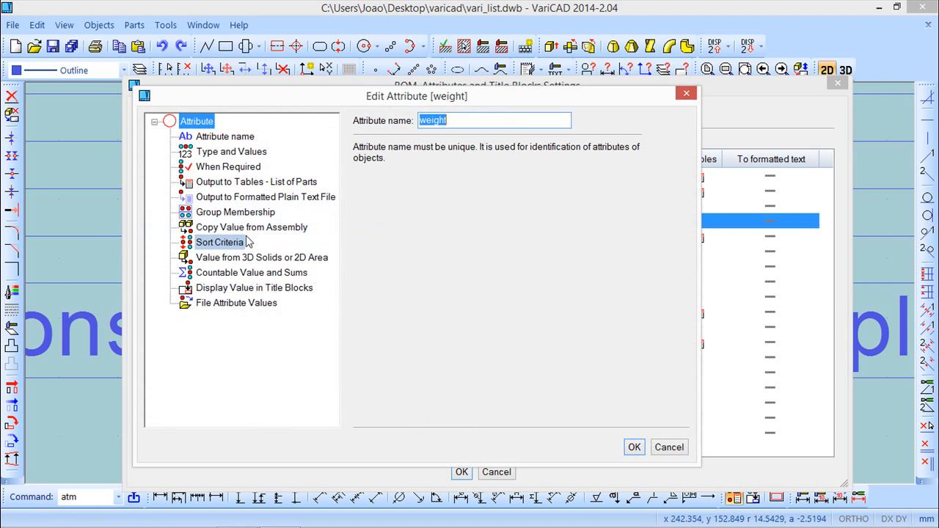
click(229, 167)
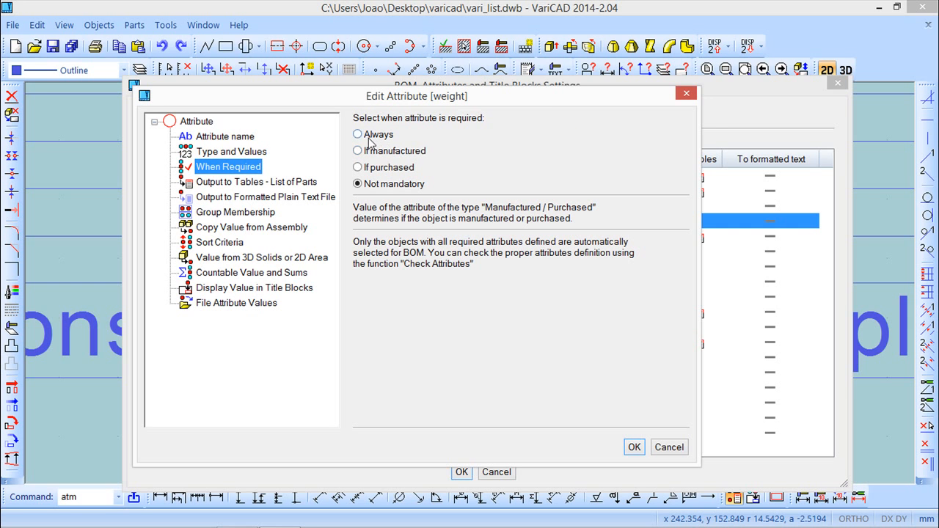
Step: Print the weight attribute to parts list tables, placing its text in the Weight column cell above the header
click(247, 182)
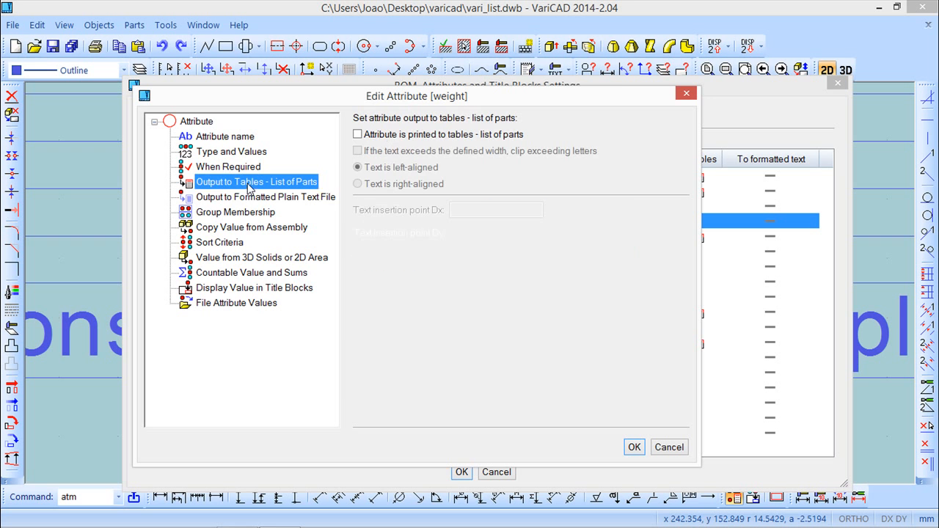
click(358, 134)
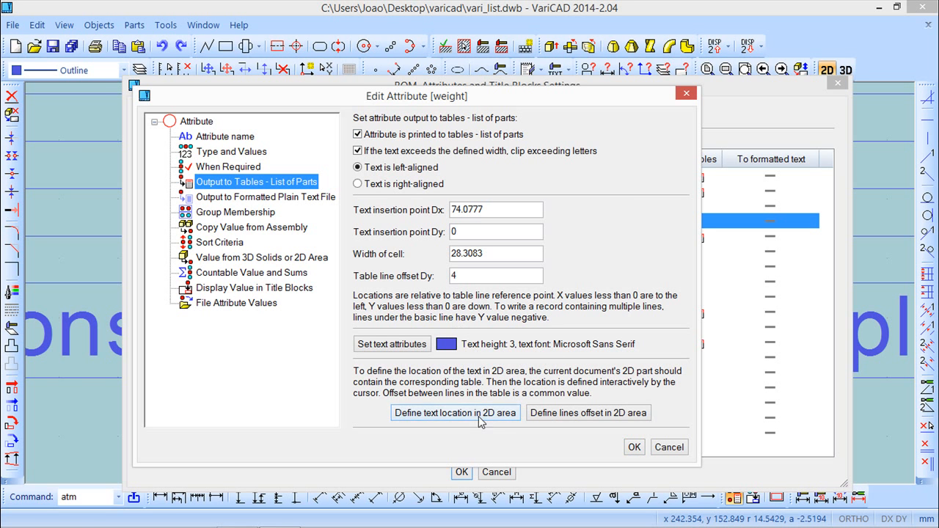
click(455, 413)
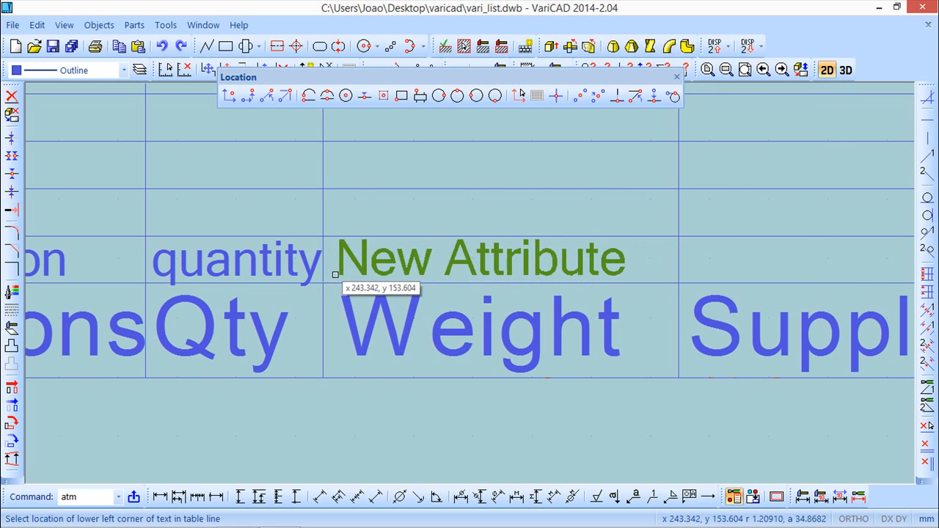
click(337, 275)
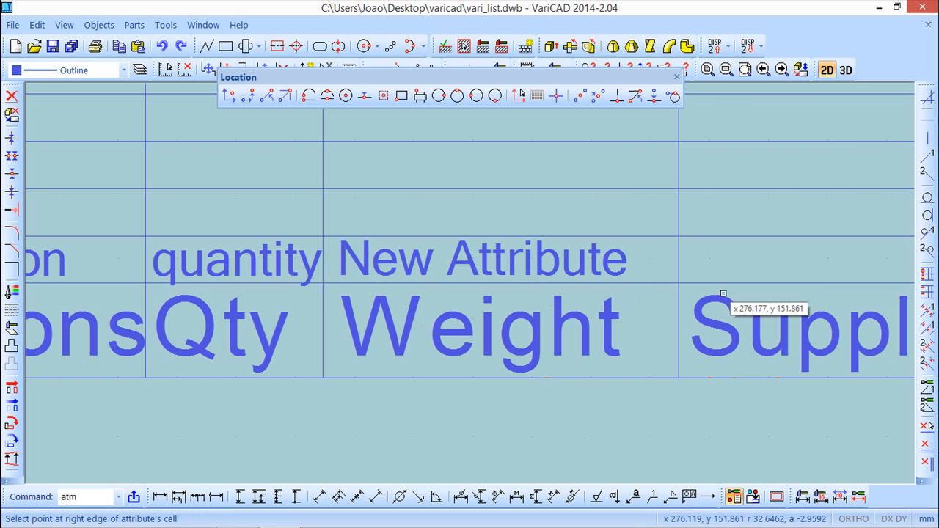
click(677, 283)
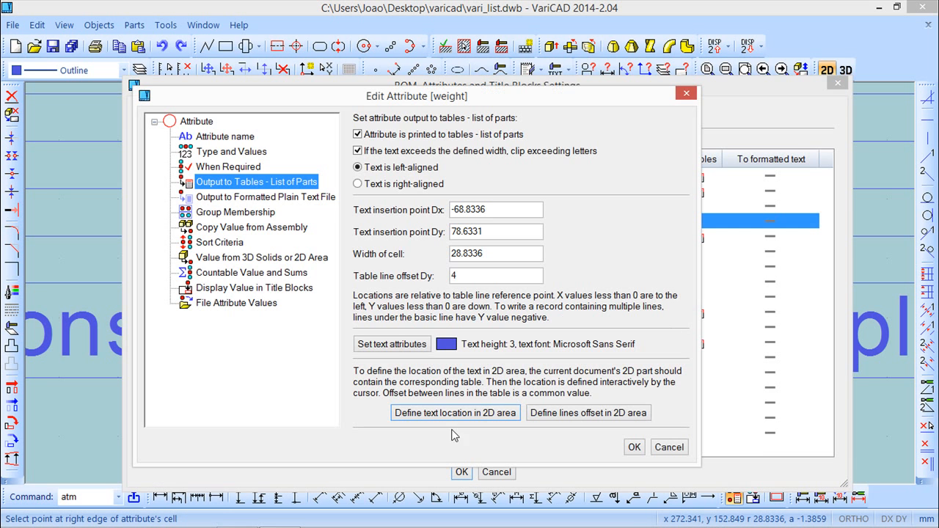
click(632, 446)
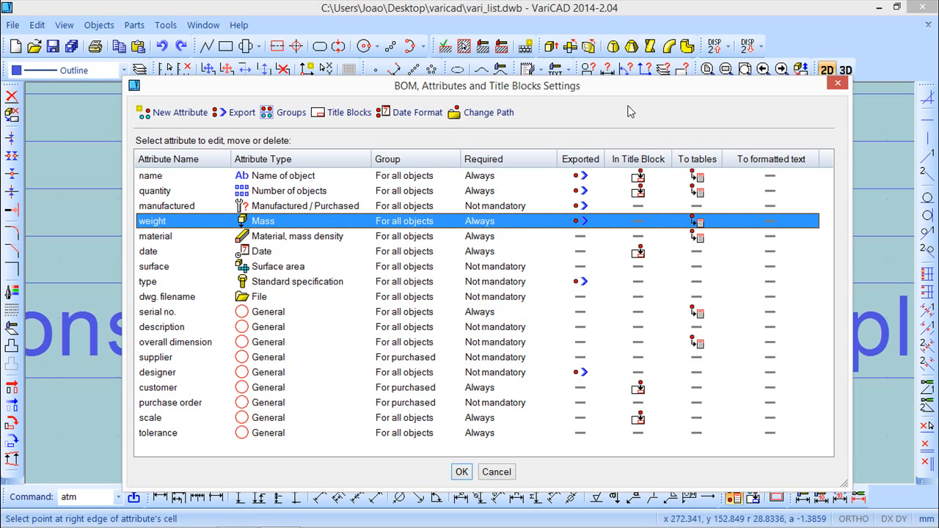
Step: Open the supplier attribute for editing and set it as not mandatory
mouse_move(600, 90)
mouse_down()
mouse_move(572, 306)
mouse_move(581, 370)
mouse_up()
mouse_move(671, 285)
middle_down()
mouse_move(270, 254)
mouse_move(253, 262)
mouse_move(312, 244)
middle_up()
drag(415, 378, 427, 62)
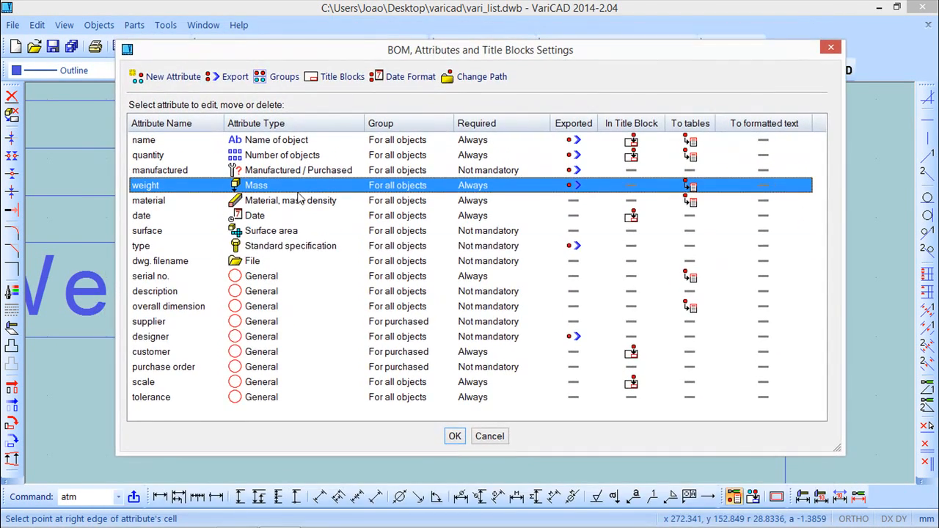
click(163, 323)
right_click(170, 315)
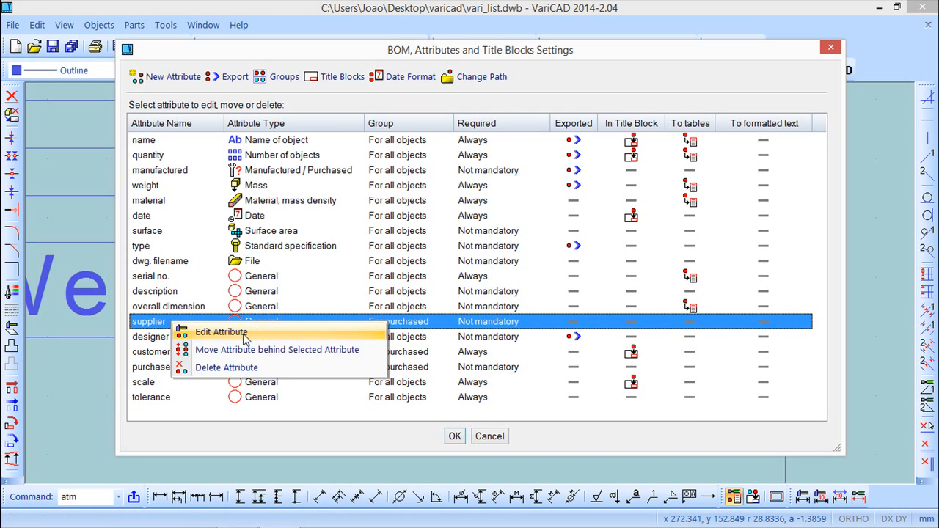
click(249, 331)
click(217, 134)
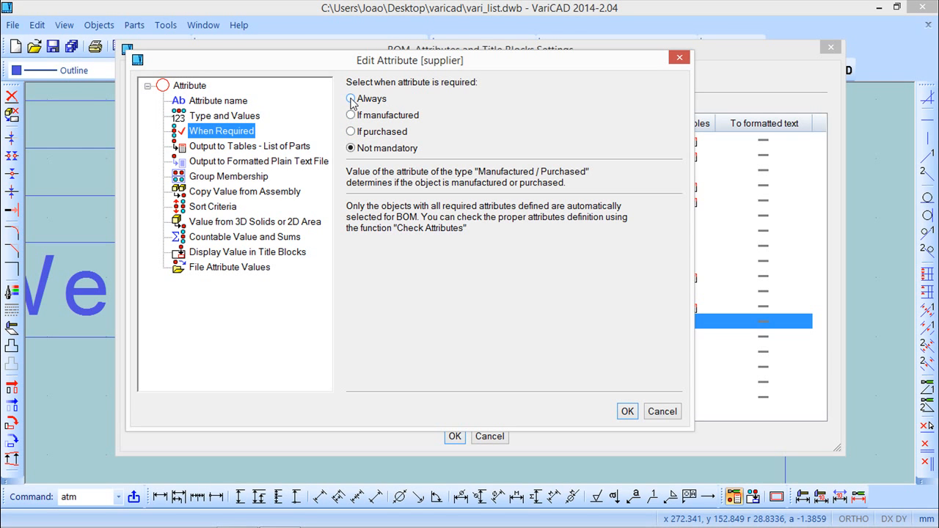
click(350, 148)
Step: Print the supplier attribute to parts list tables, placing its text in the Supplier column cell above the header, and confirm the settings
click(262, 146)
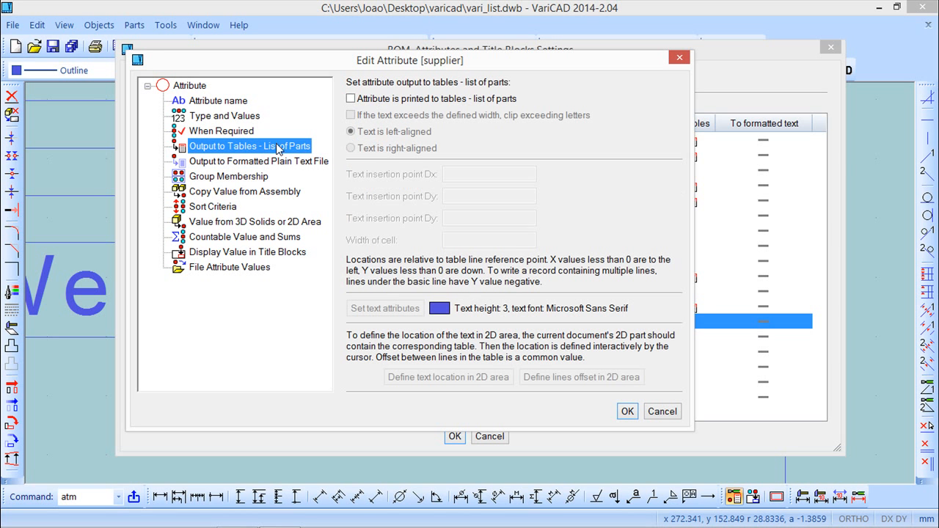
click(350, 98)
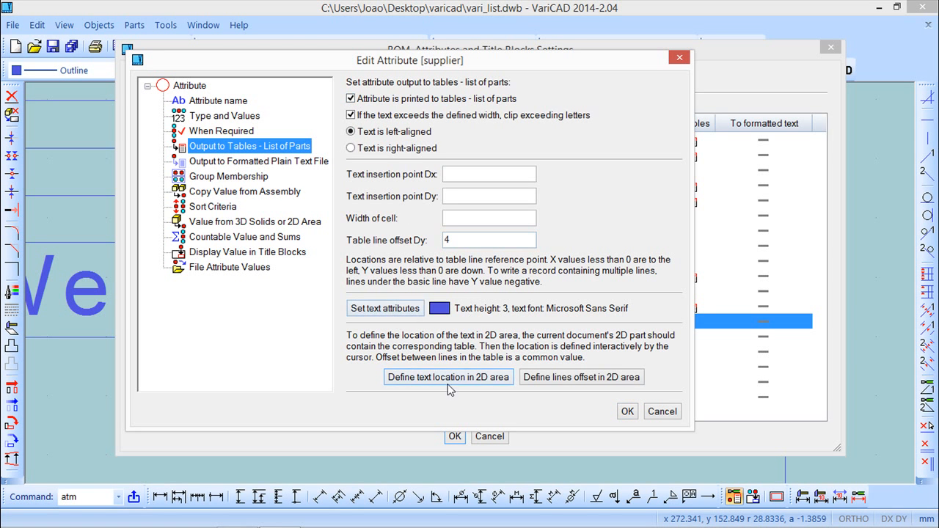
click(448, 384)
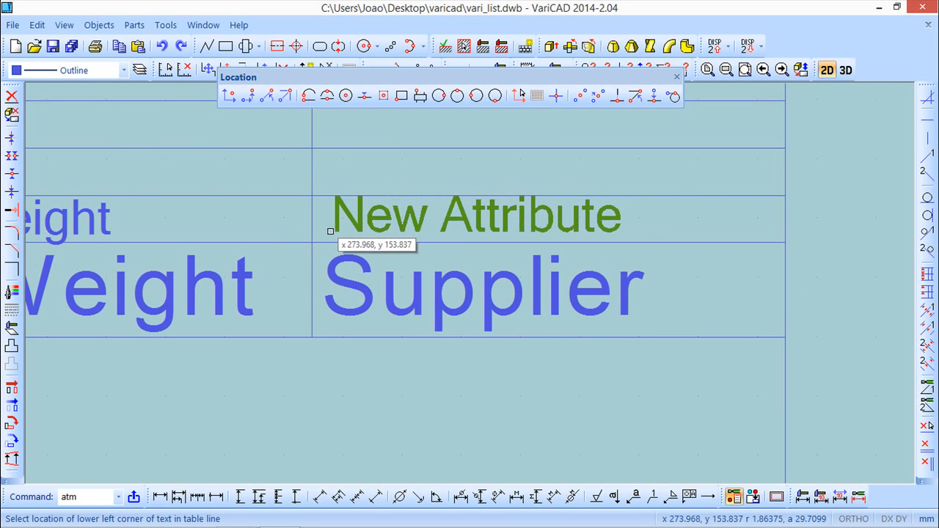
click(322, 236)
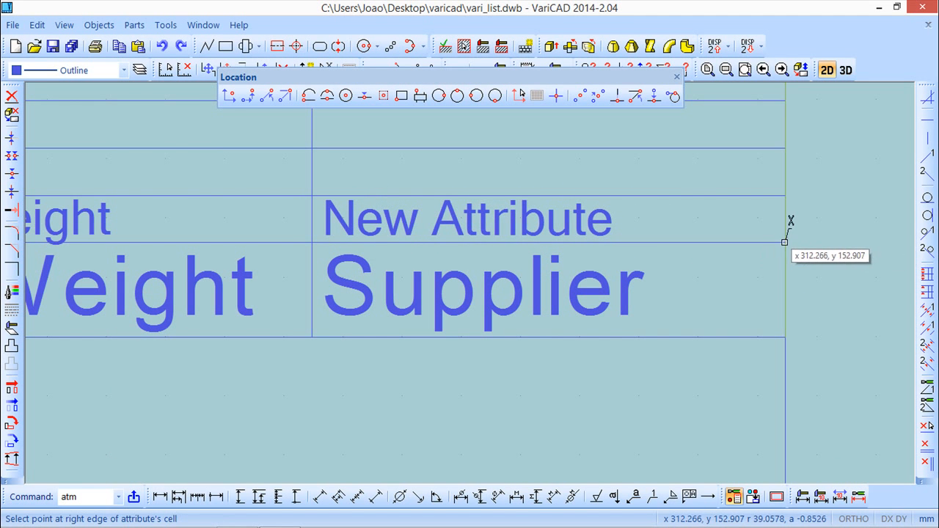
click(785, 242)
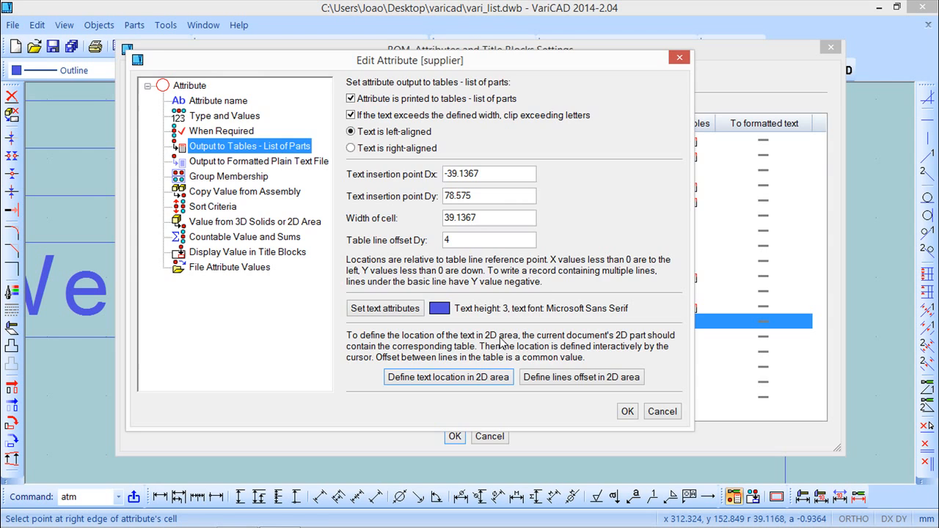
click(627, 411)
click(455, 436)
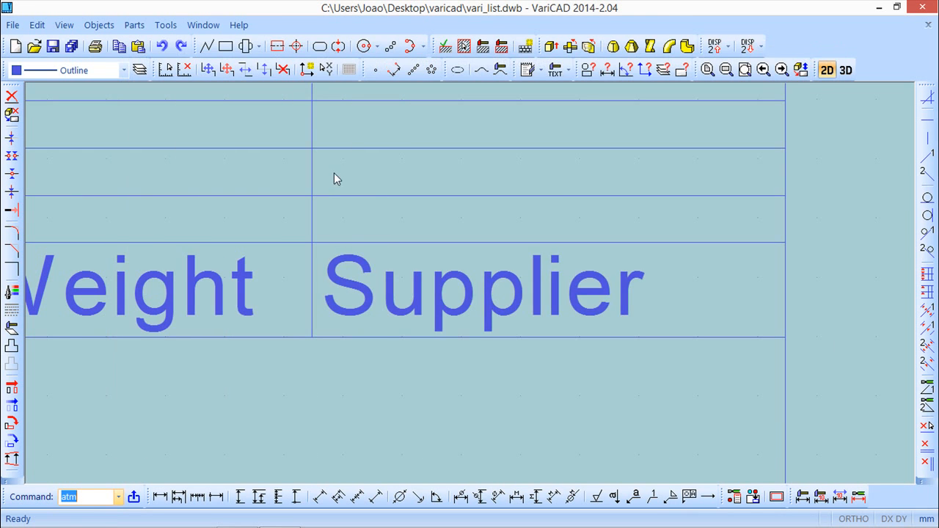
Step: Close the vari_list and vari drawings
scroll(308, 252, down, 6)
scroll(212, 319, down, 4)
mouse_move(226, 322)
middle_down()
mouse_move(576, 338)
mouse_move(537, 344)
middle_up()
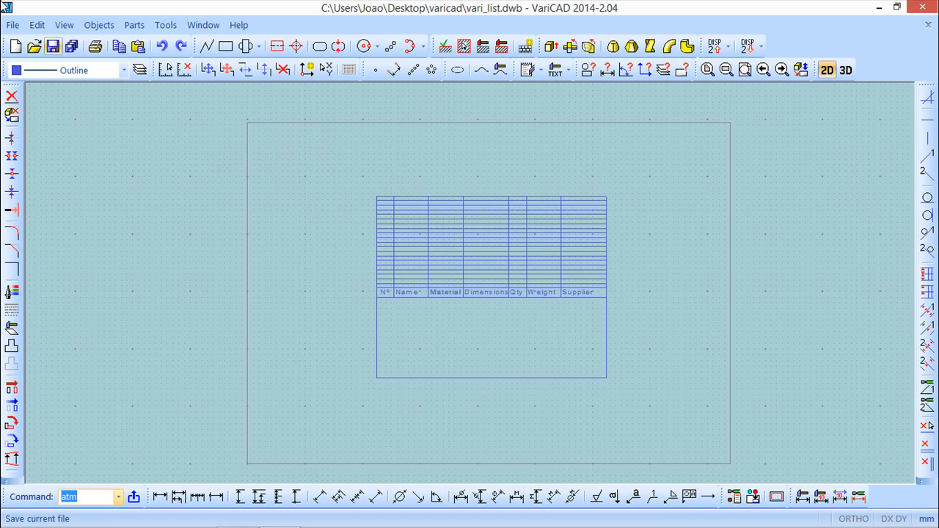
click(13, 25)
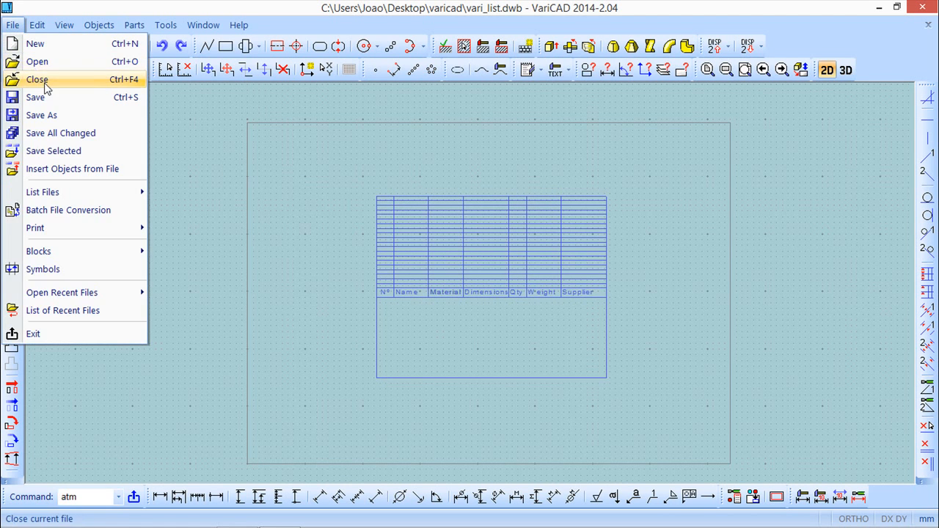
click(37, 79)
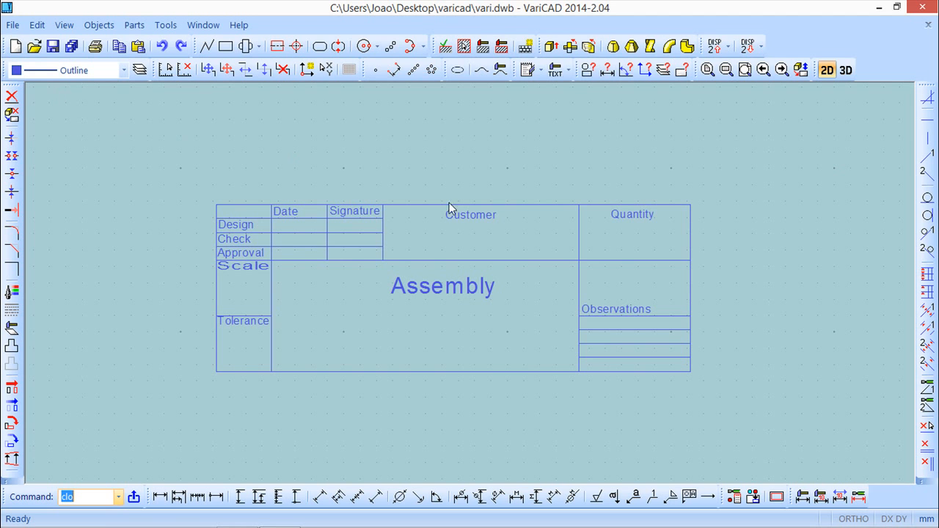
click(12, 25)
click(41, 80)
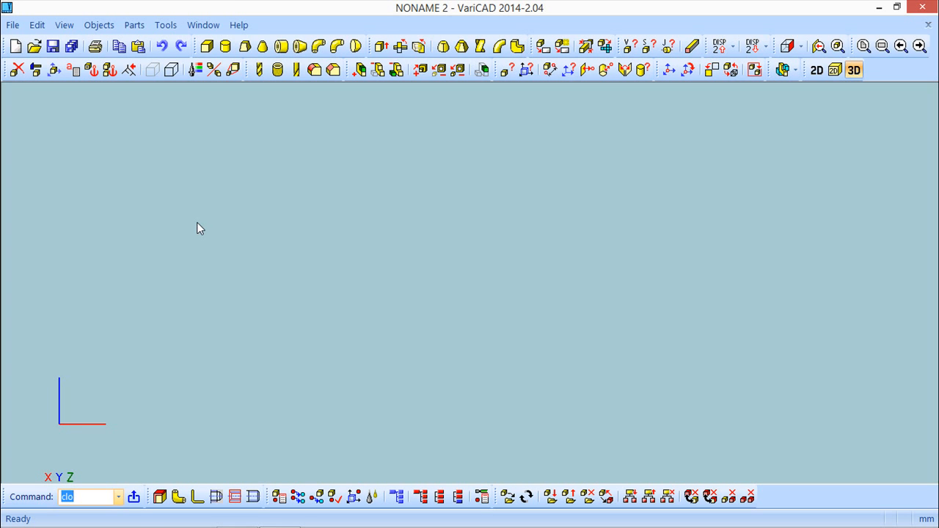
click(203, 25)
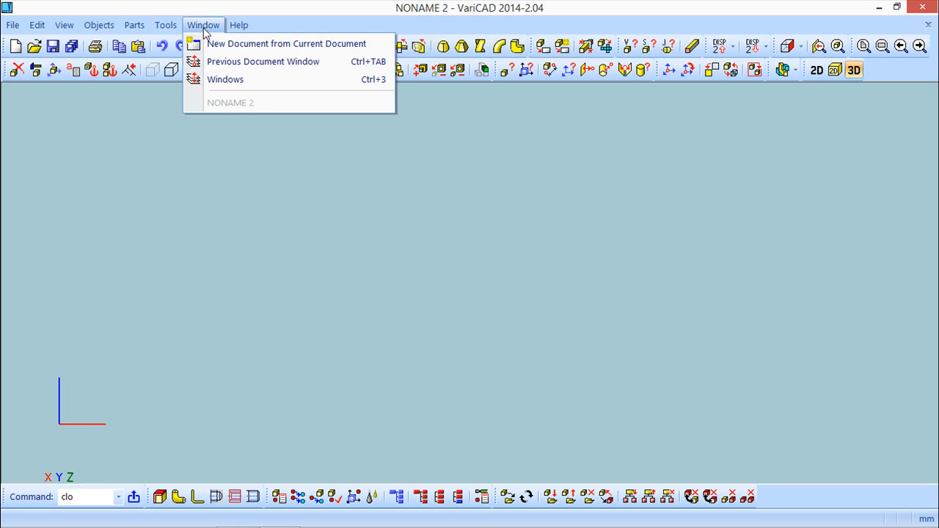
click(288, 5)
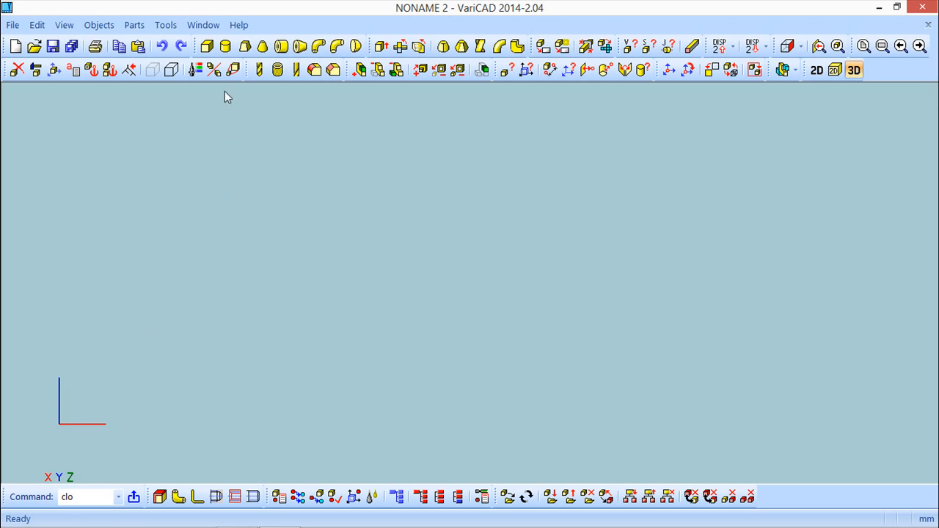
Step: Create a box solid 100 high, 50 wide and 20 long and place it in the 3D view
click(207, 45)
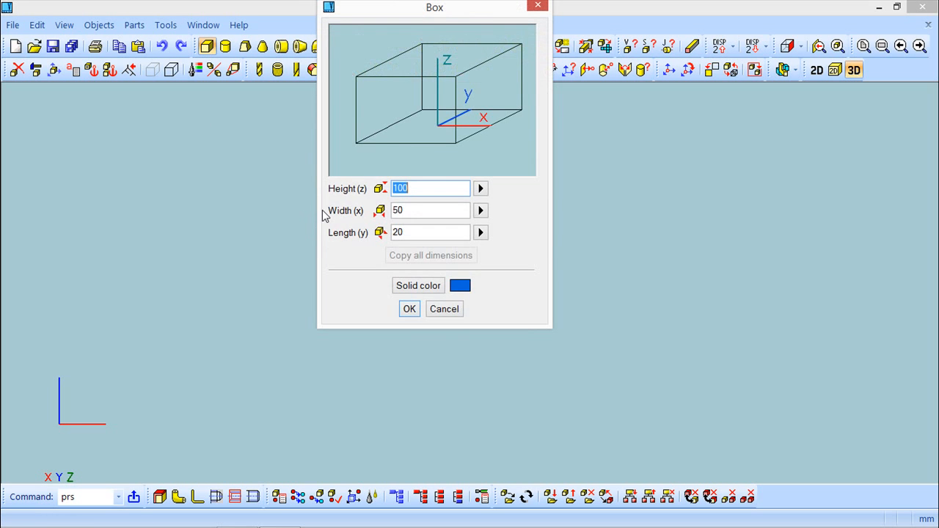
drag(490, 9, 627, 96)
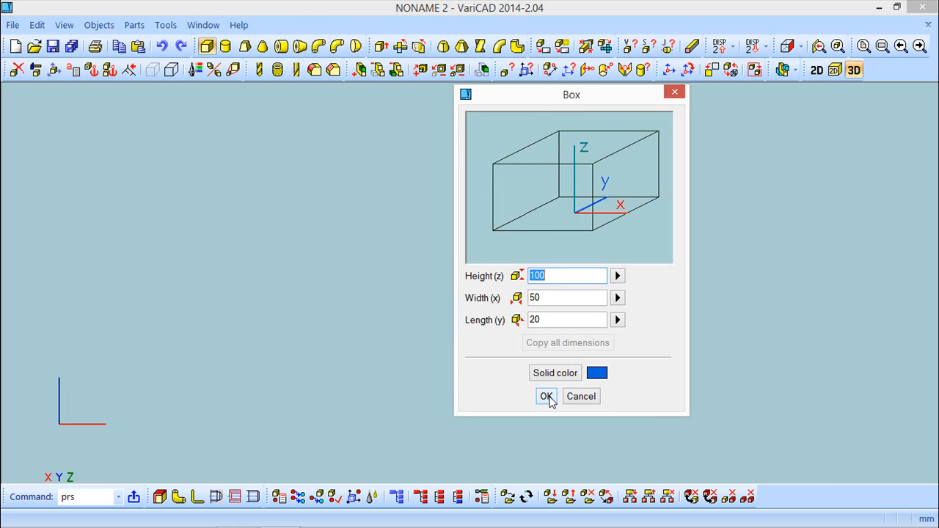
click(549, 396)
right_click(403, 329)
middle_drag(564, 337, 498, 286)
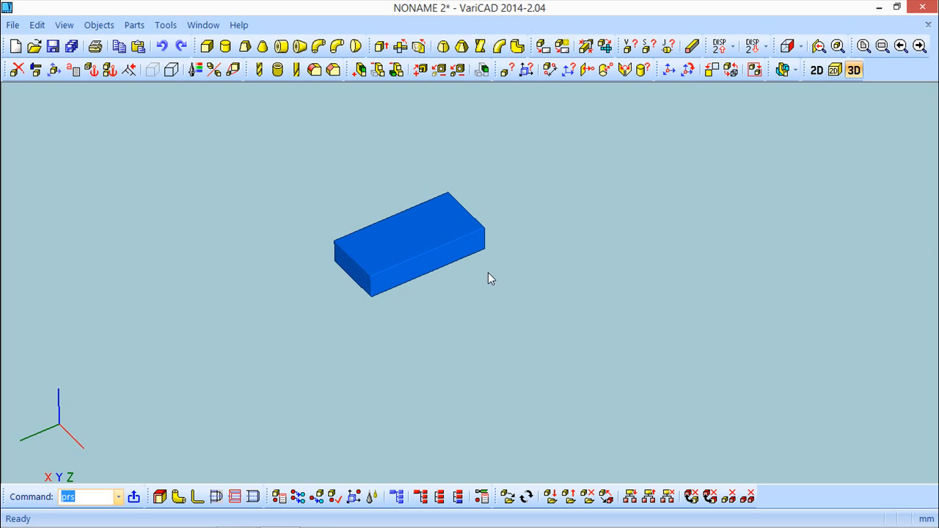
Step: Save the drawing as assembly.dwb in the varicad folder
click(12, 25)
click(59, 113)
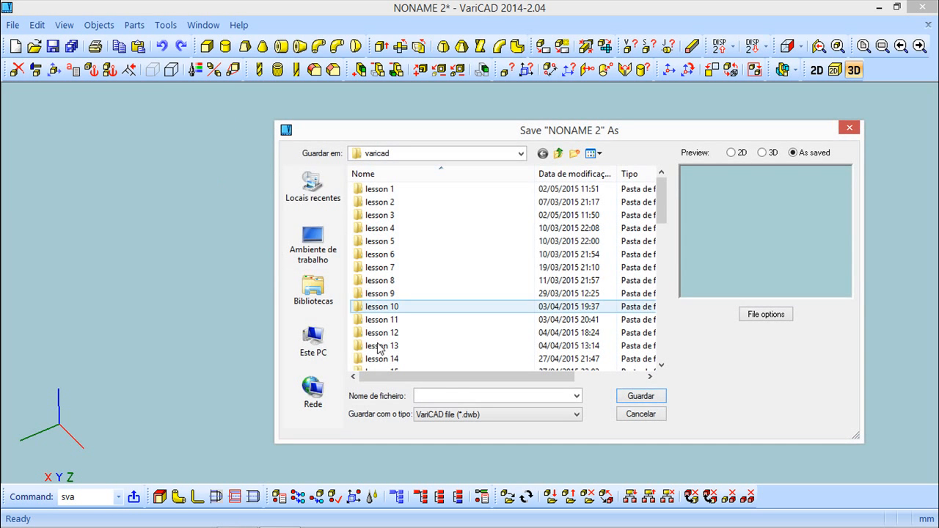
click(446, 396)
text(assembly)
key(Return)
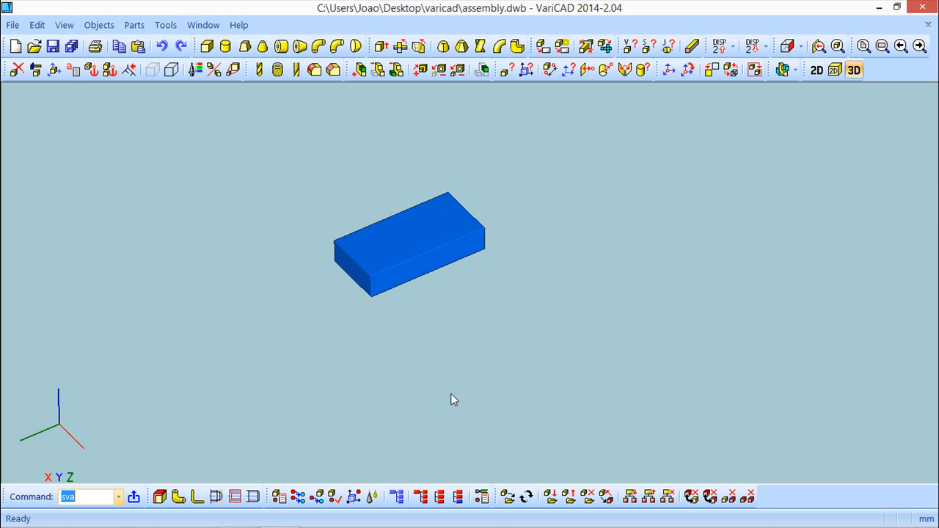
Step: Open the solid attributes of the box and set its name attribute to cube 1
click(99, 25)
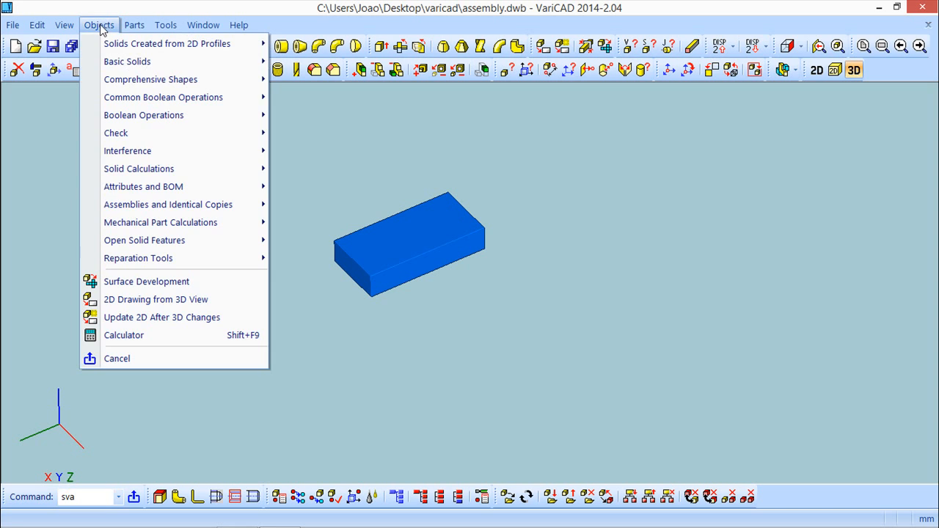
mouse_move(142, 192)
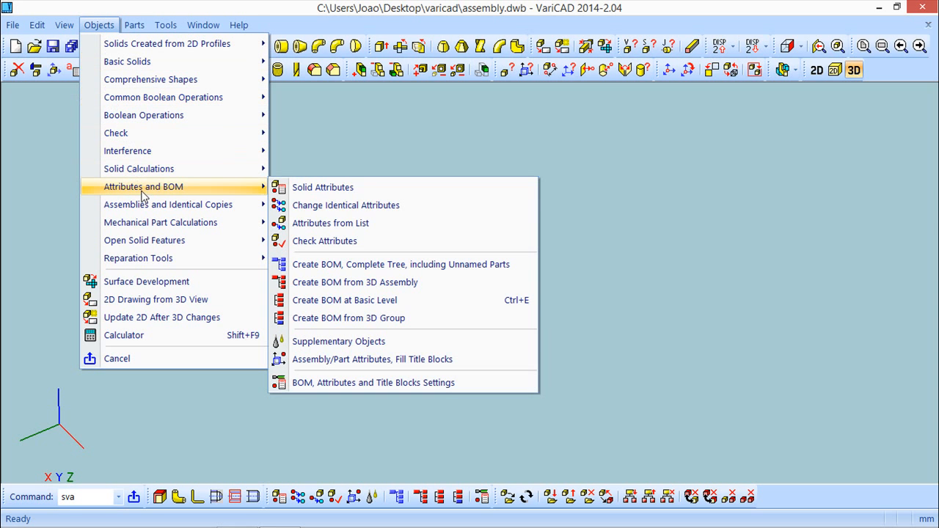
click(365, 186)
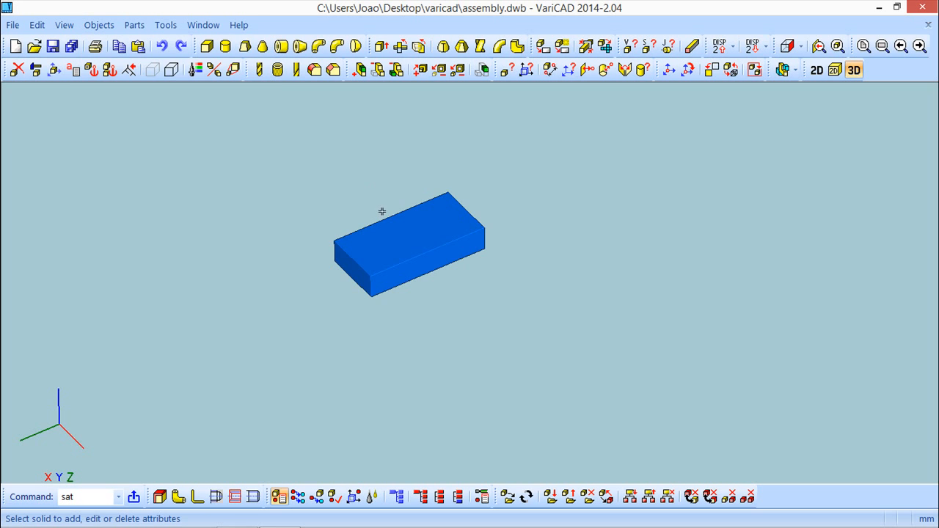
click(394, 237)
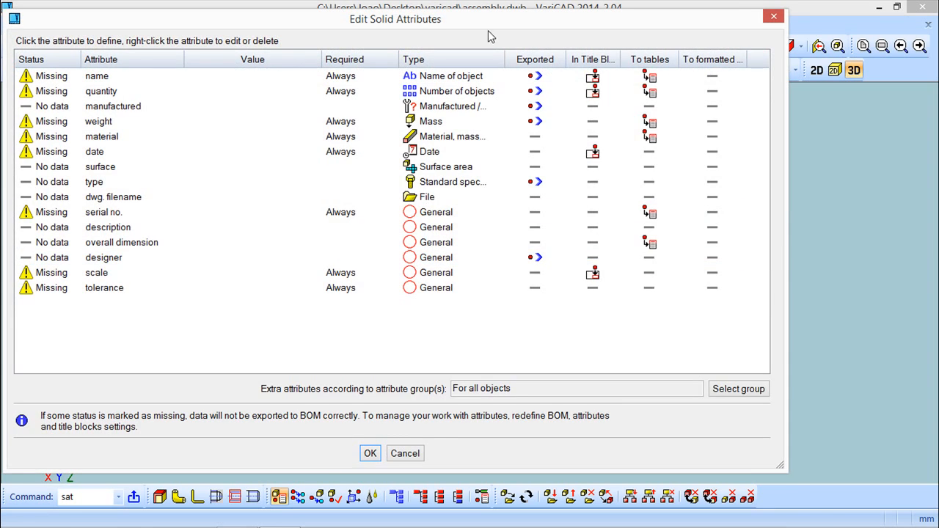
drag(487, 24, 524, 70)
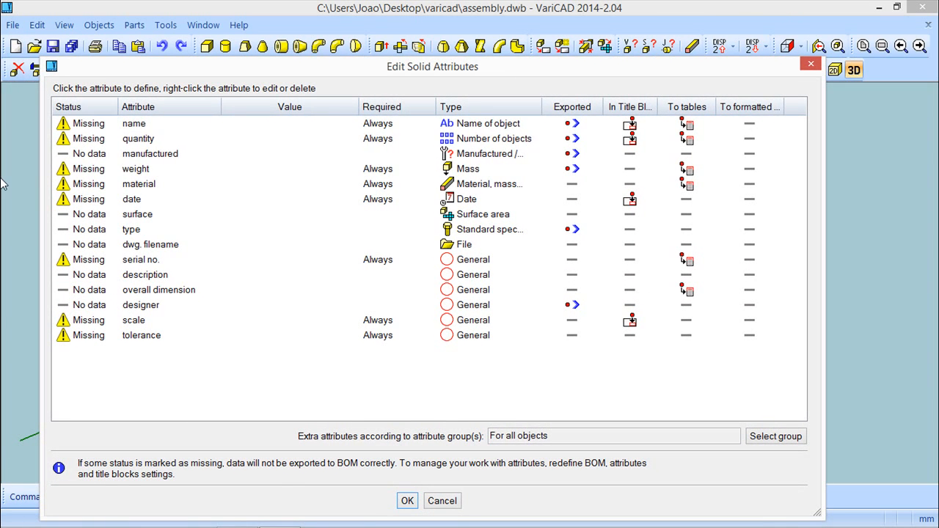
click(134, 125)
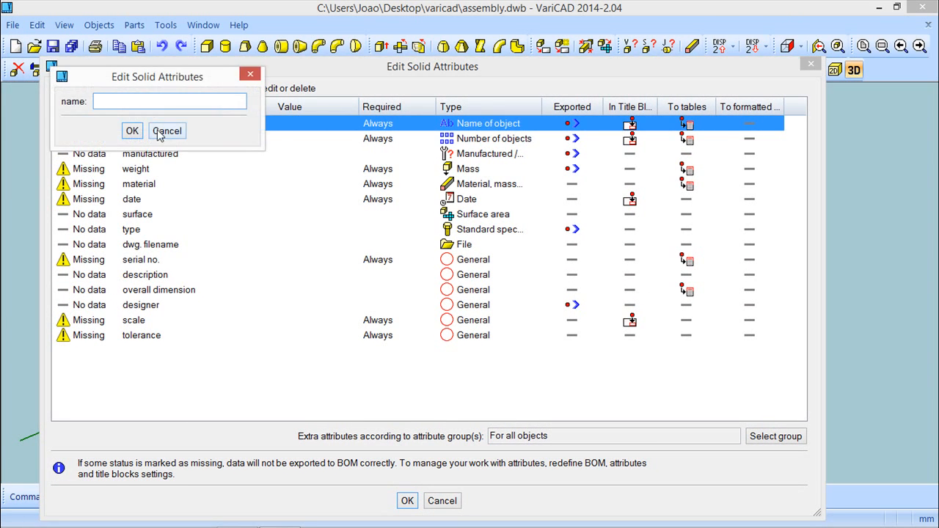
text(cube 1)
key(Return)
Step: Accept a quantity of 1 and define the weight by calculating the mass with Steel 0,06 %C density
click(134, 139)
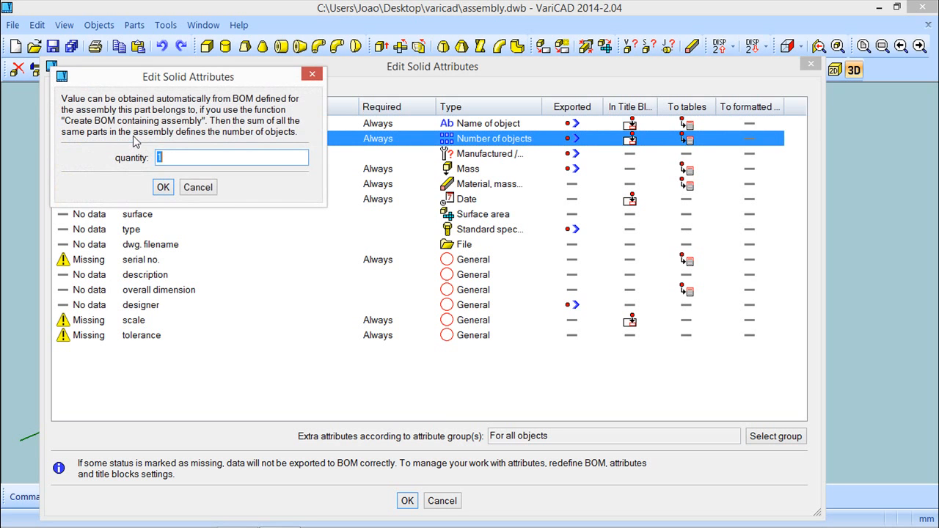
click(162, 187)
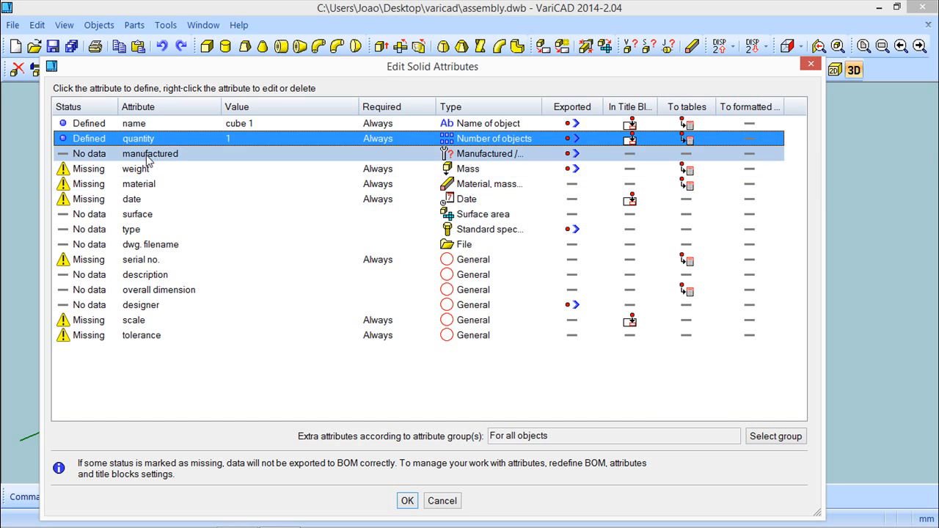
click(140, 169)
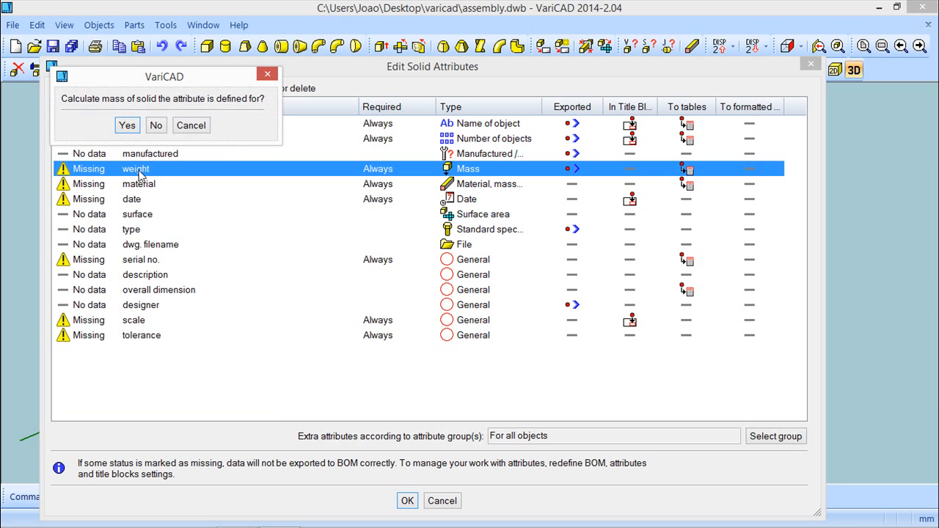
click(127, 125)
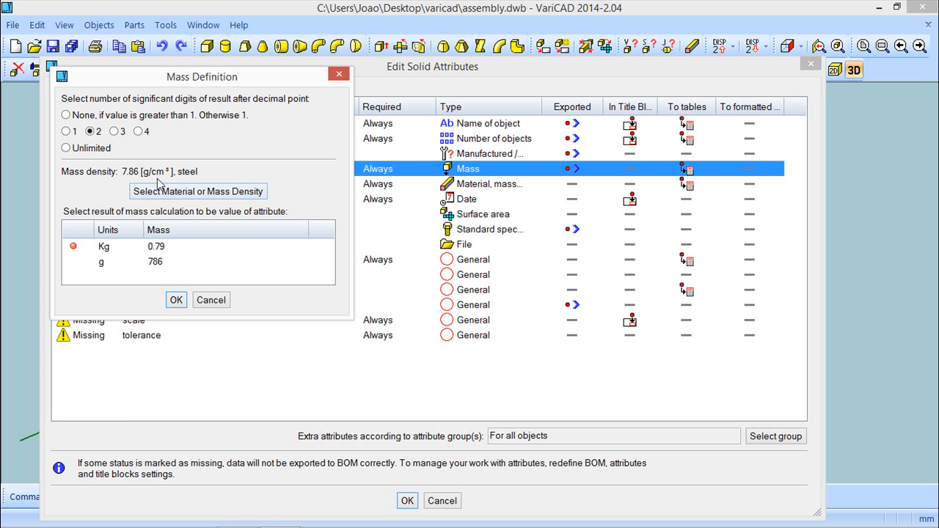
click(180, 197)
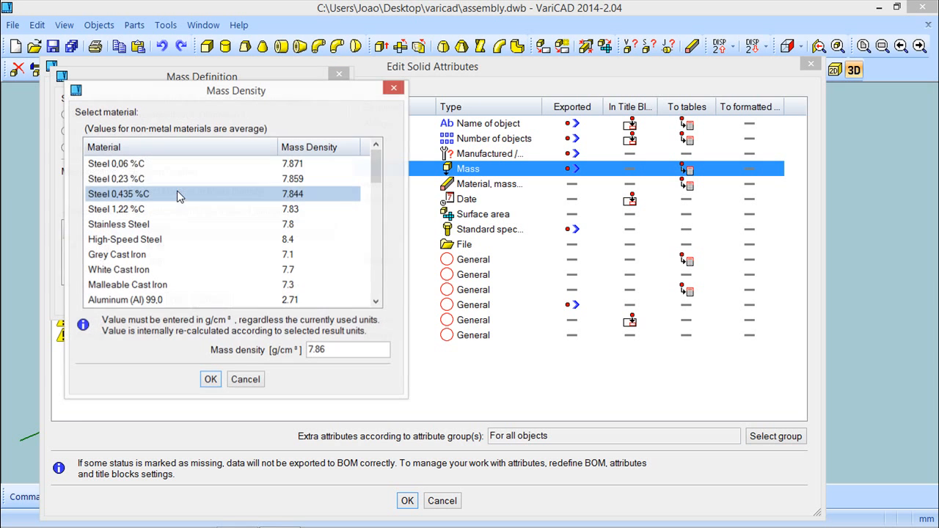
click(123, 167)
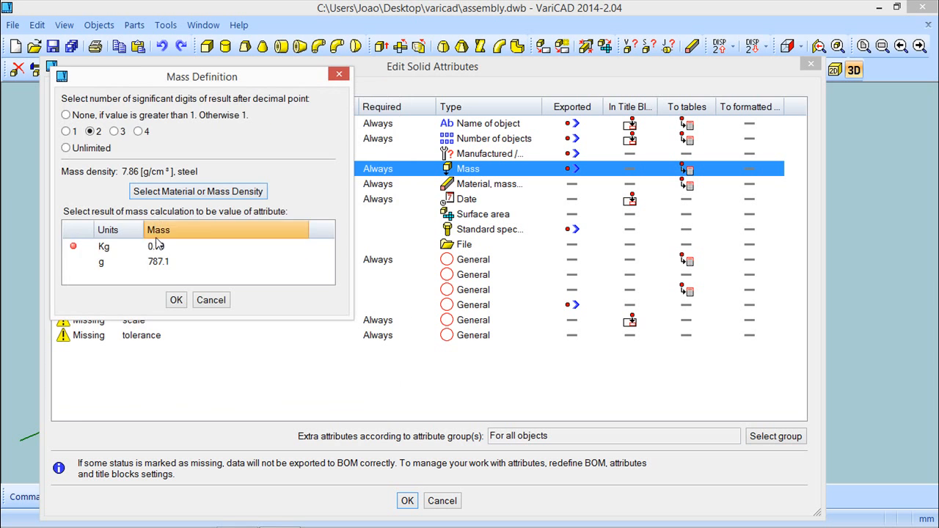
click(176, 300)
Step: Define the material attribute as Steel and the date attribute as 08/02/15
click(146, 186)
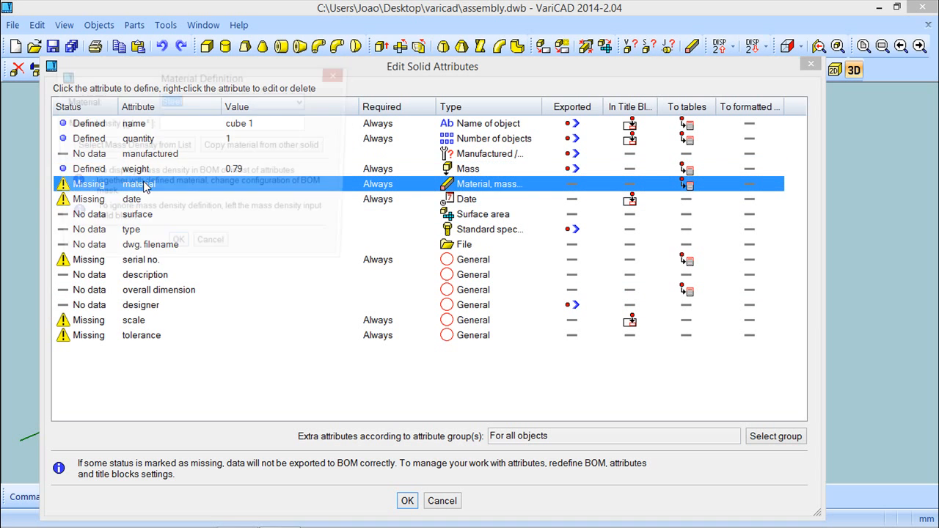
click(176, 249)
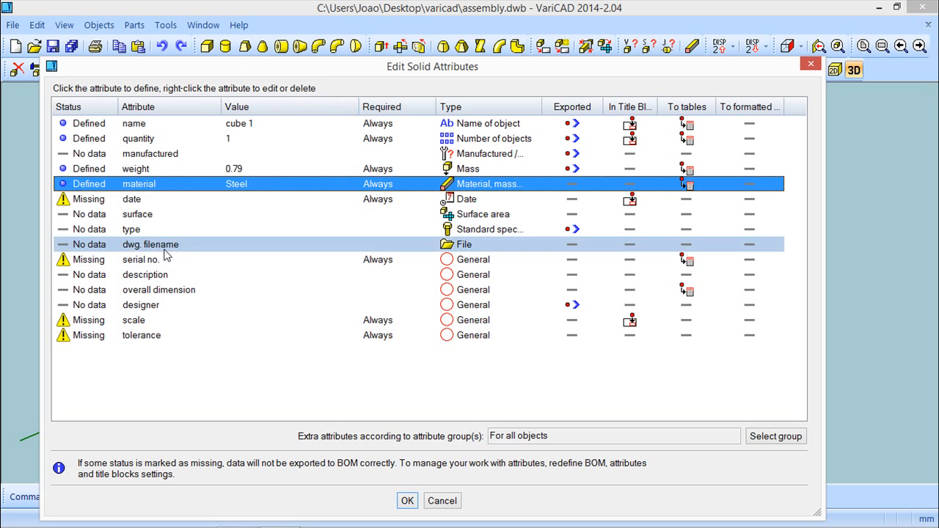
click(136, 198)
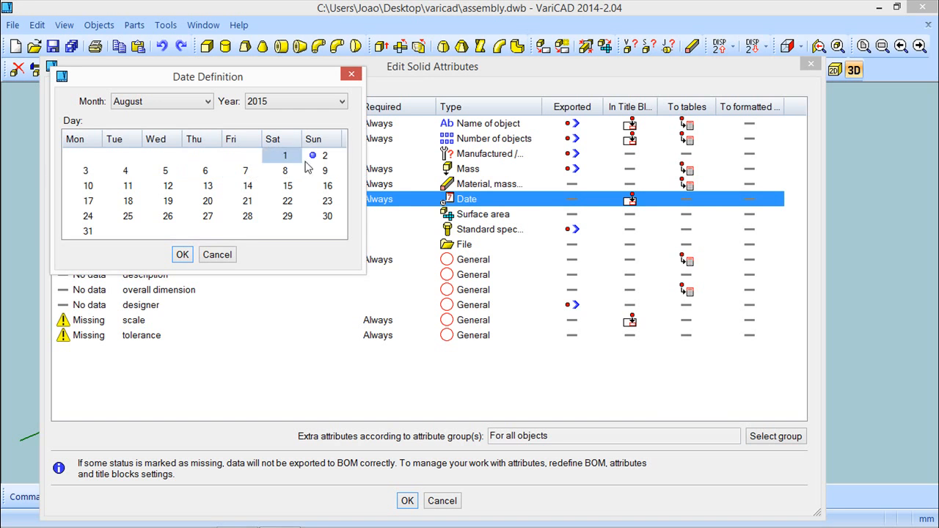
click(181, 255)
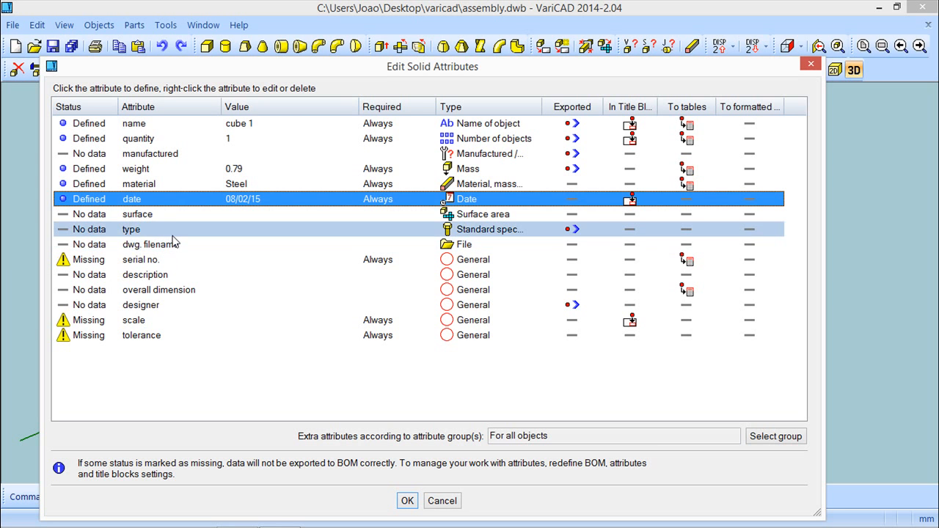
Step: Set the serial no. attribute to 1 and the overall dimension attribute to 100x50x20
click(154, 261)
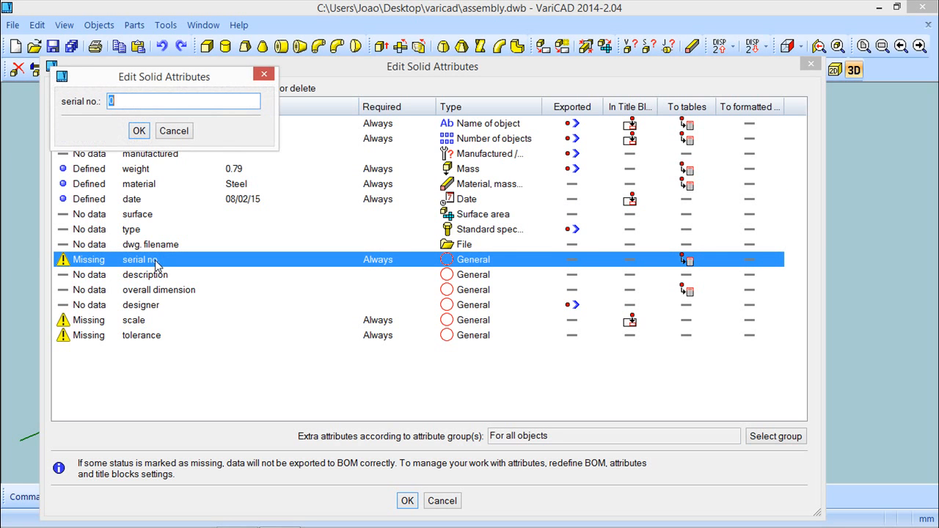
text(1)
click(139, 132)
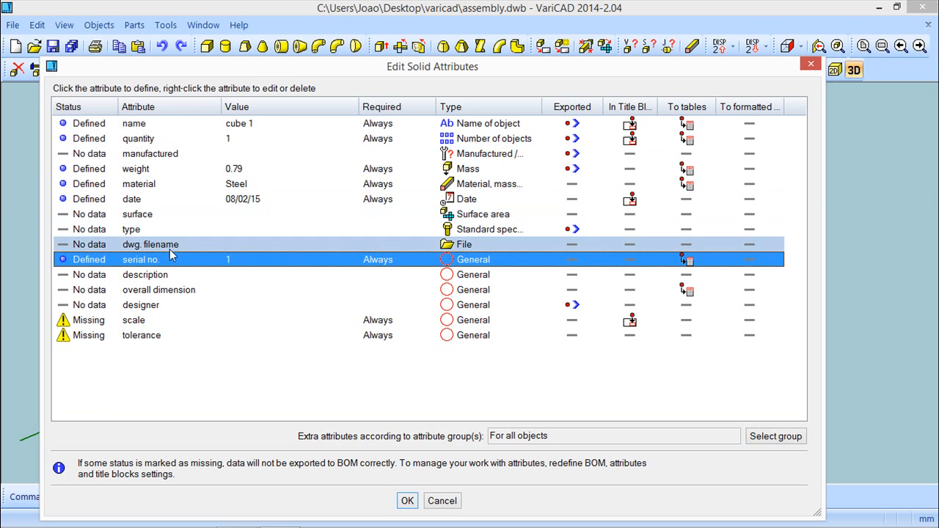
click(152, 292)
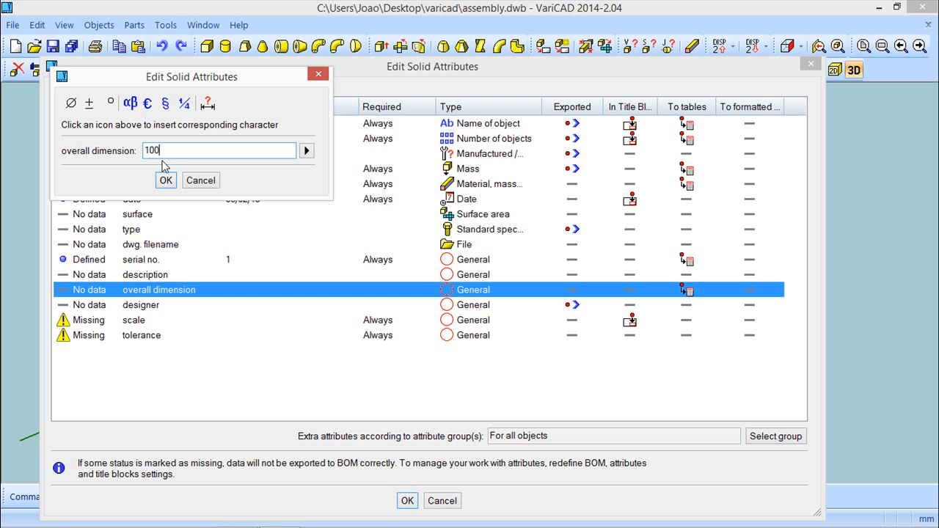
text(100x50x20)
click(165, 180)
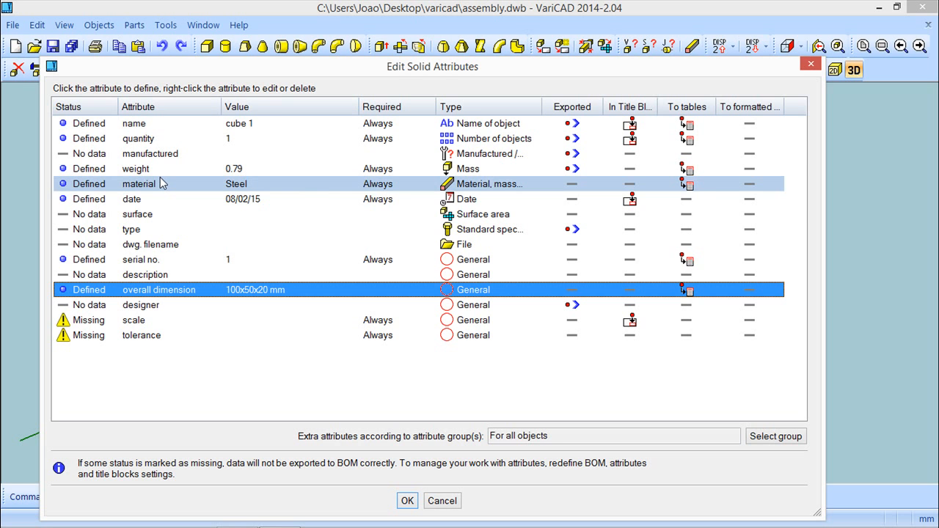
Step: Set the scale attribute to 1:1
click(142, 323)
text(1:1)
key(Return)
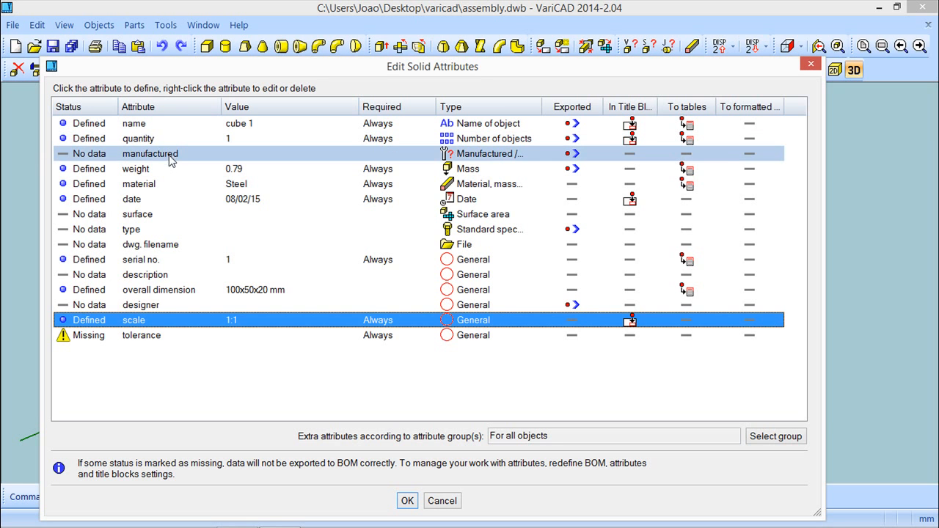
Step: Edit the tolerance attribute to Iso, confirm the solid attributes and save the drawing
right_click(156, 340)
click(195, 348)
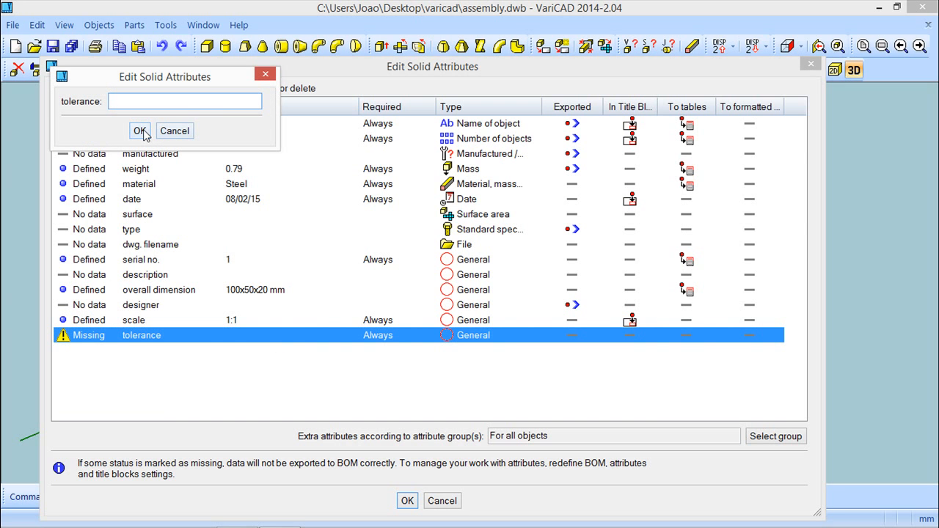
text(Iso)
click(140, 131)
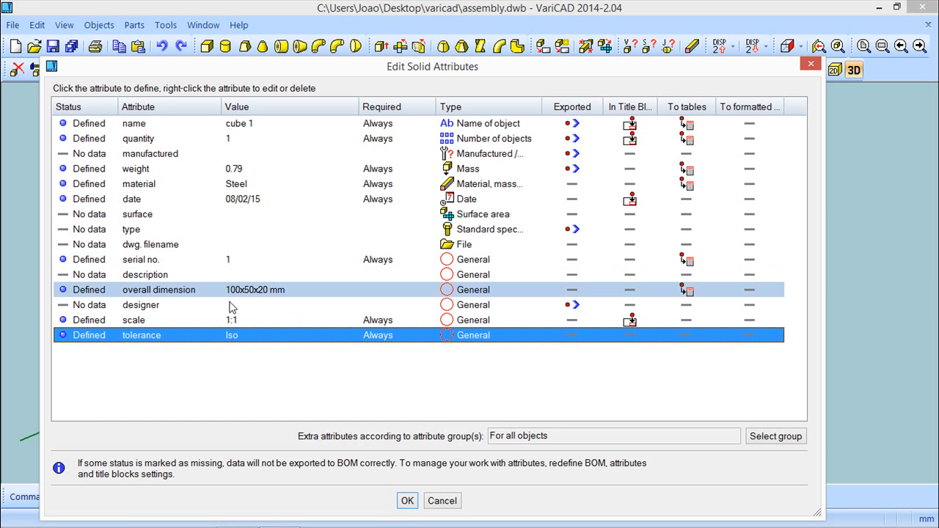
click(407, 500)
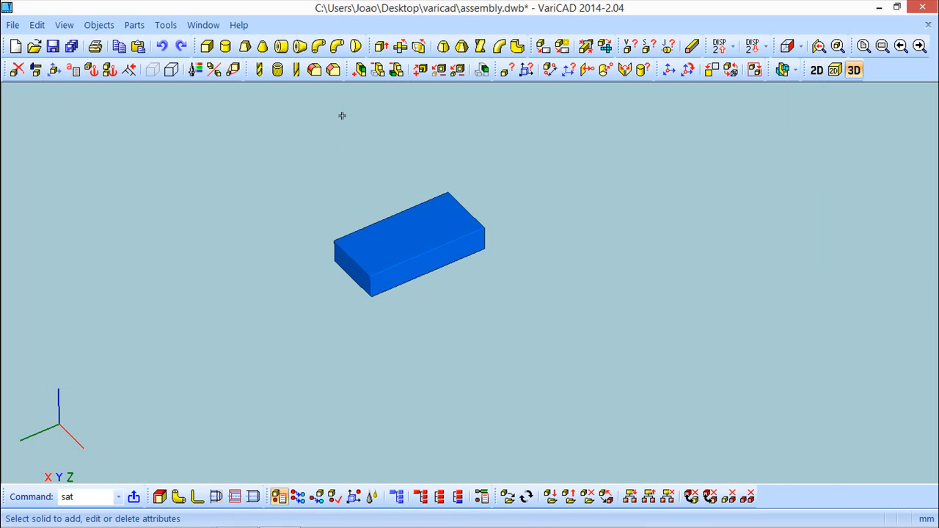
click(53, 46)
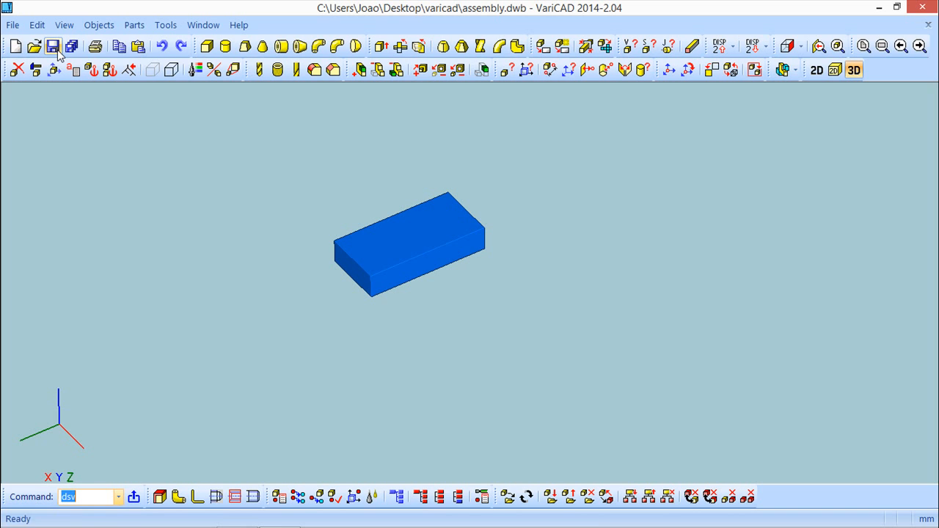
Step: Create a part from the box, save it into a new part file named cube_blue, and save the assembly
click(99, 25)
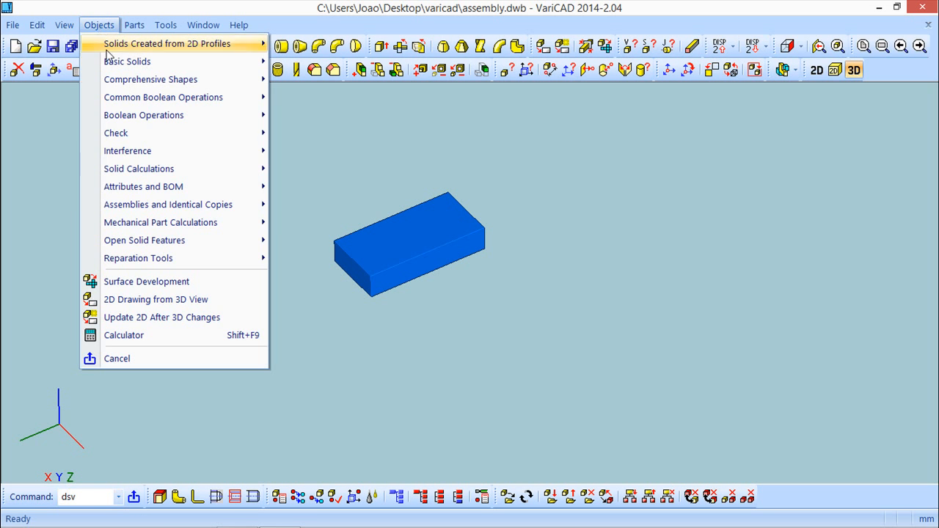
mouse_move(168, 207)
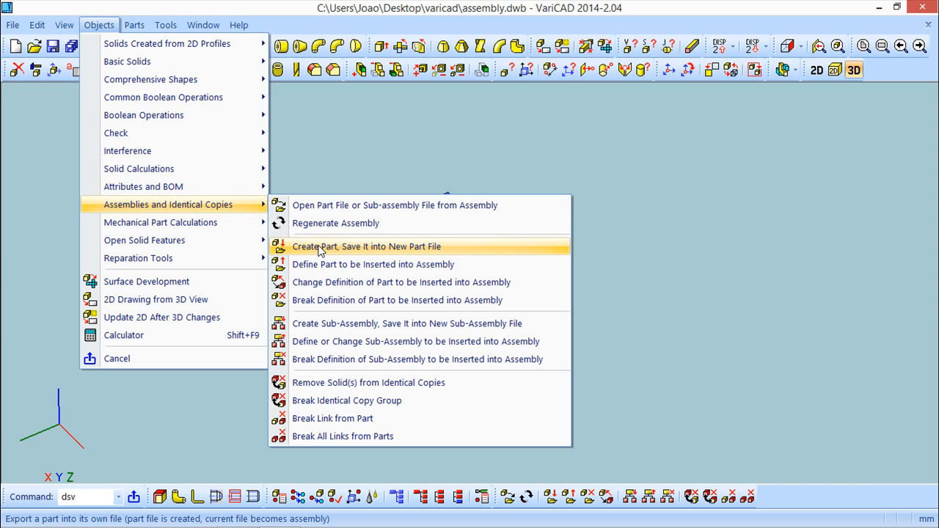
click(320, 249)
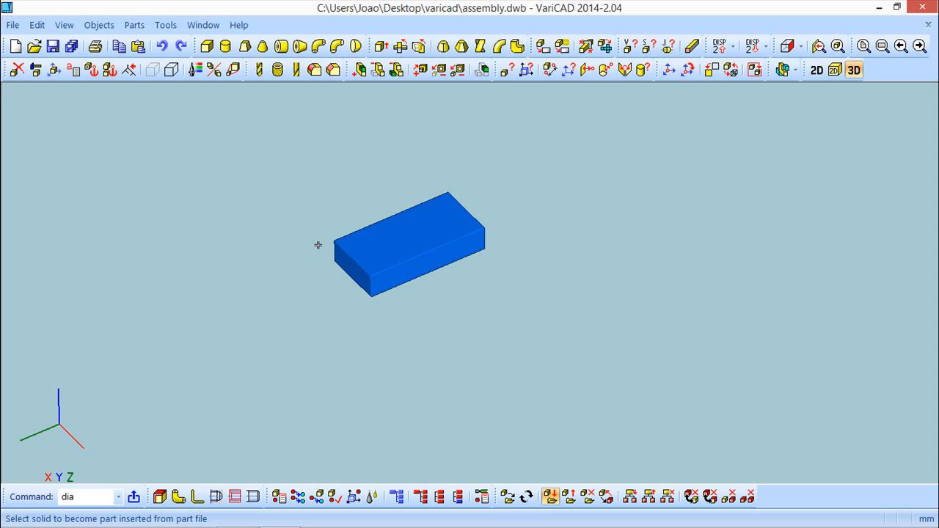
click(381, 253)
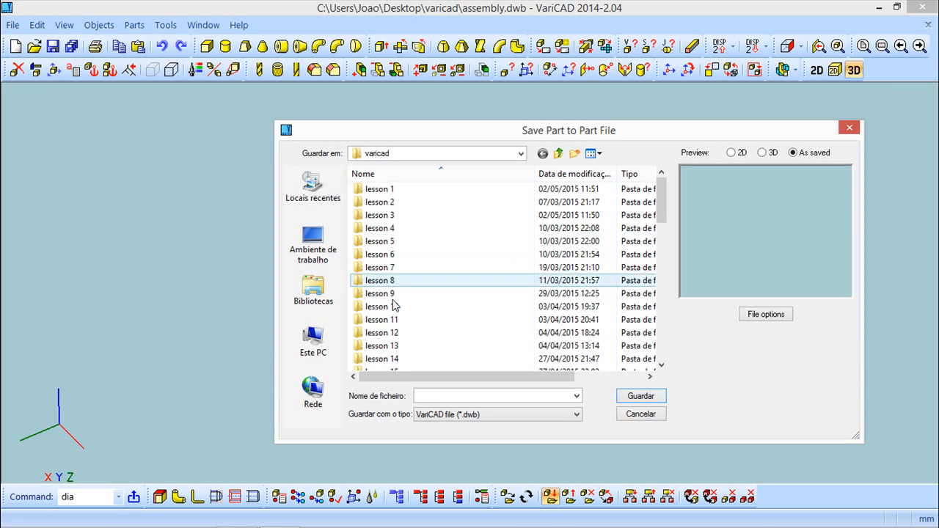
text(cube_blue)
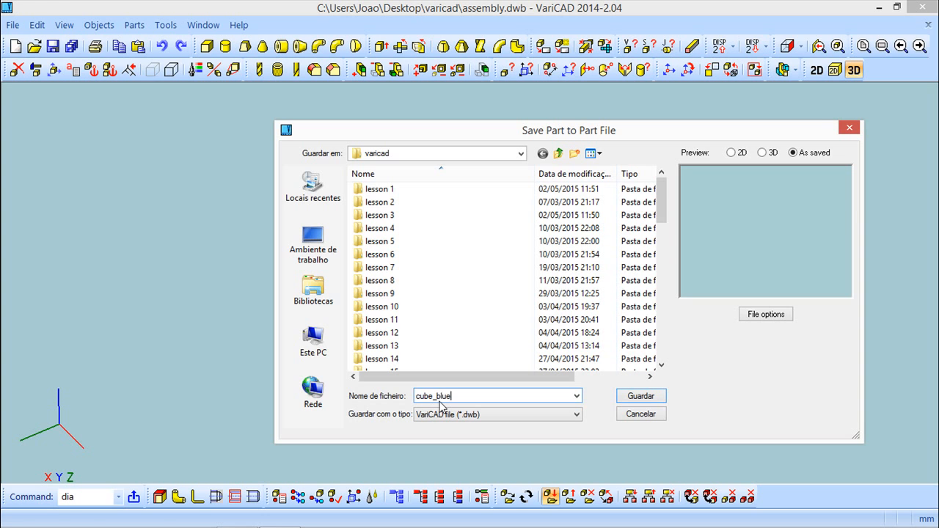
key(Return)
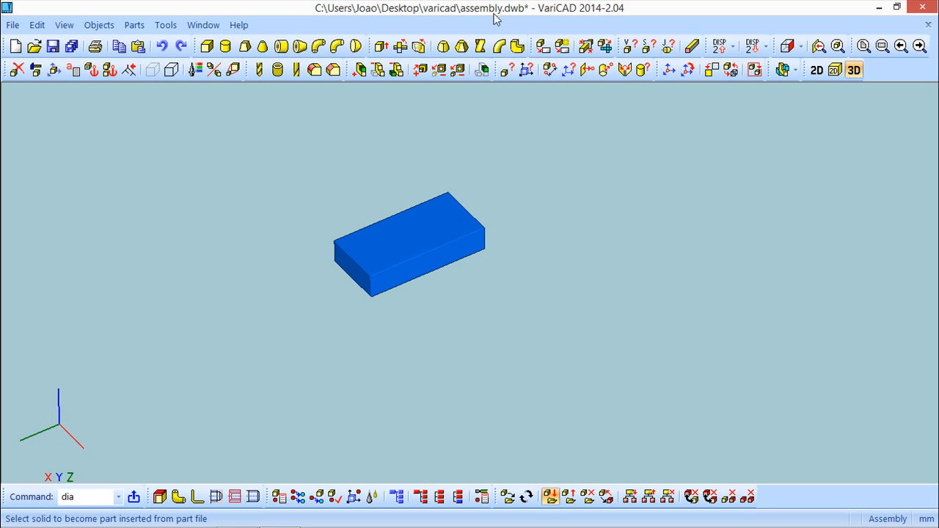
click(53, 47)
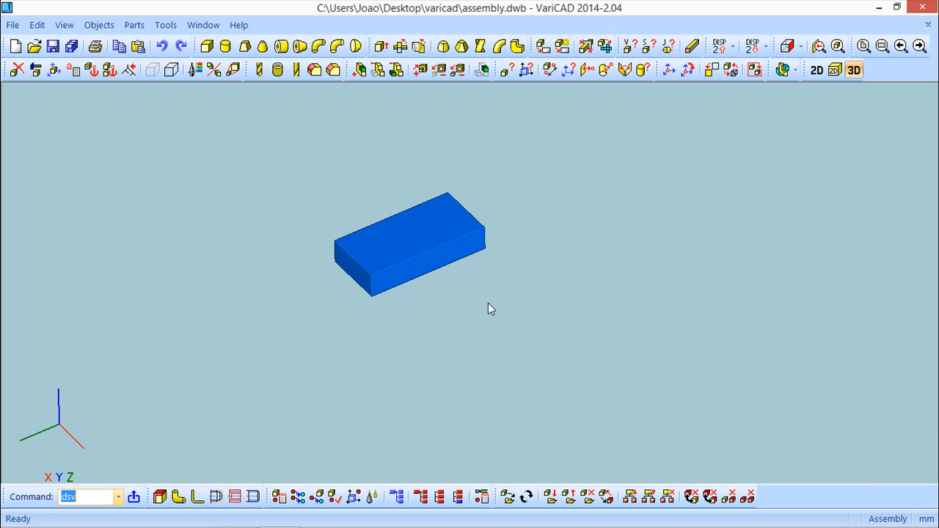
Step: Open the box's part file from the assembly for editing
click(104, 26)
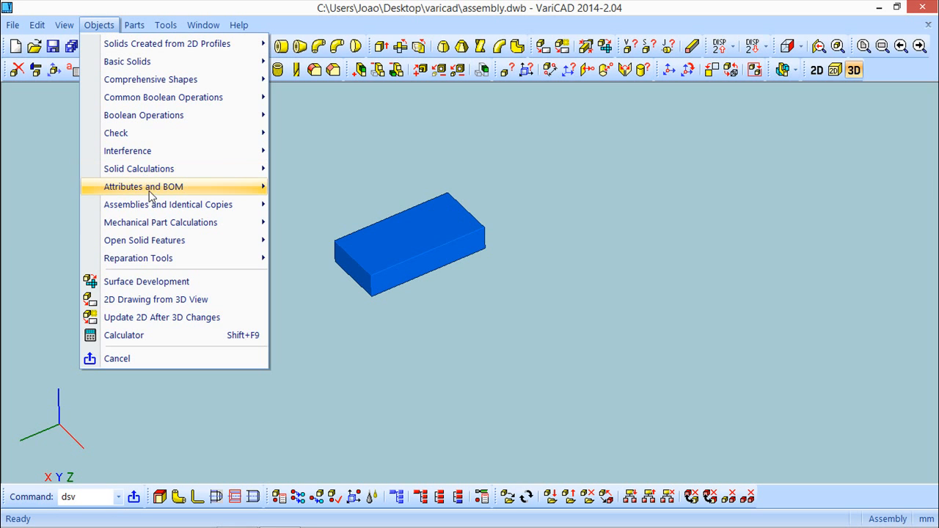
mouse_move(150, 188)
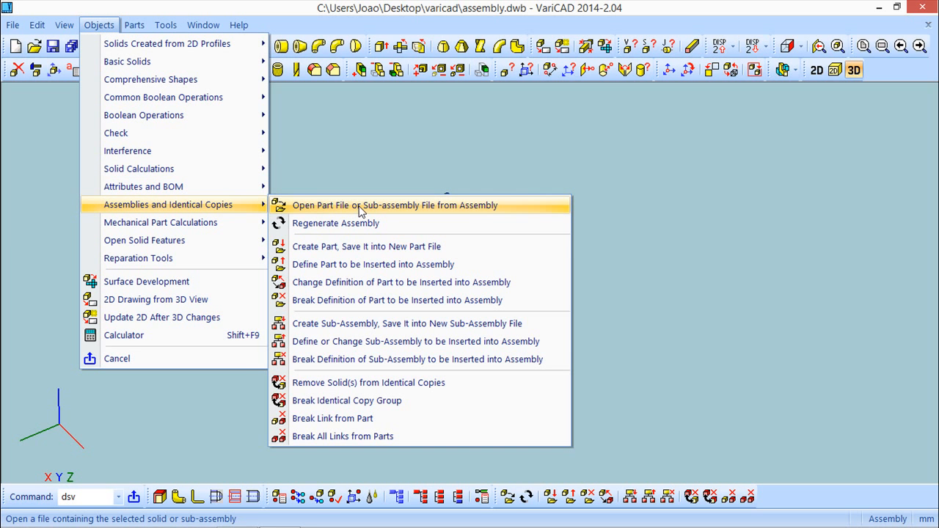
click(359, 206)
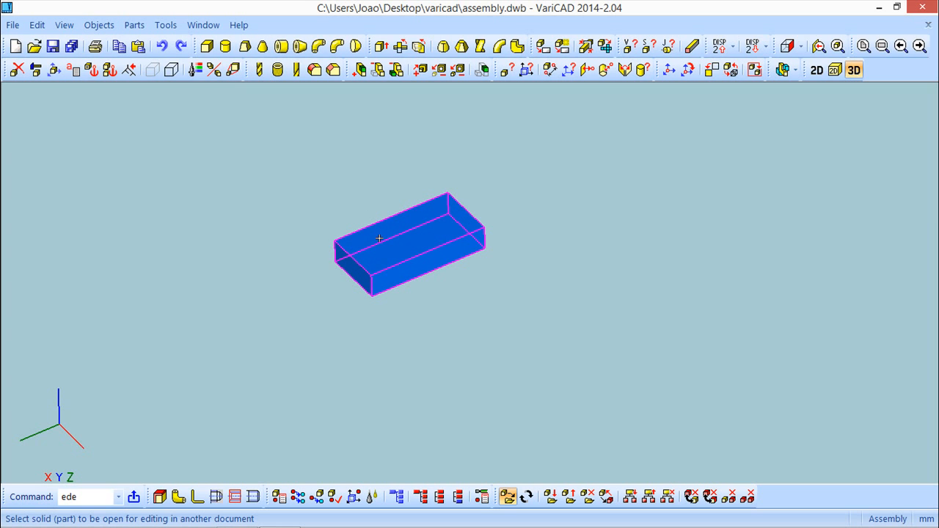
click(379, 238)
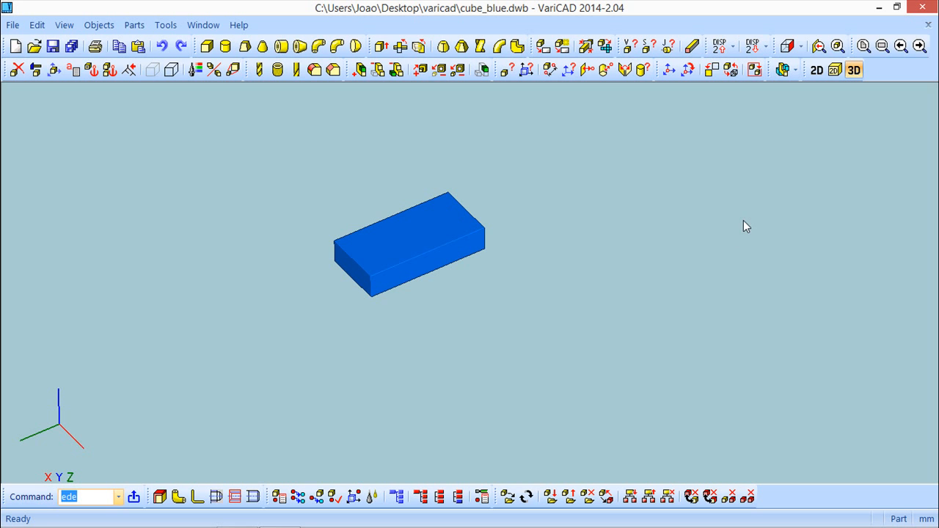
Step: Create a 2D drawing of the part from the front, left, top and right predefined views and place it
middle_drag(454, 316, 469, 300)
click(89, 26)
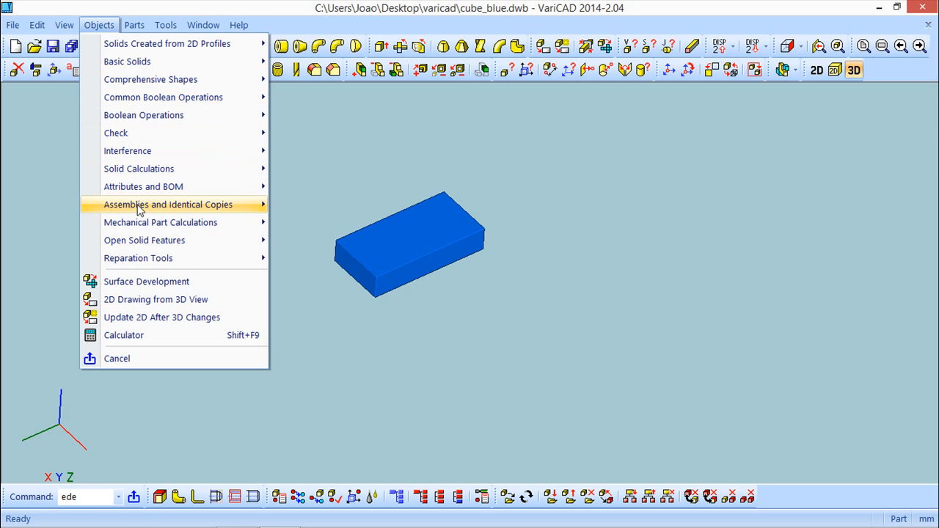
click(149, 301)
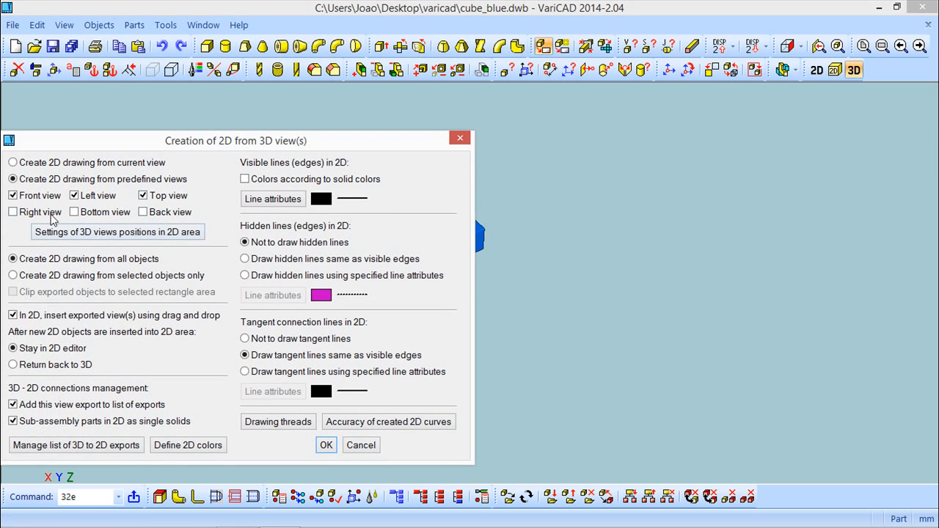
click(12, 212)
click(326, 445)
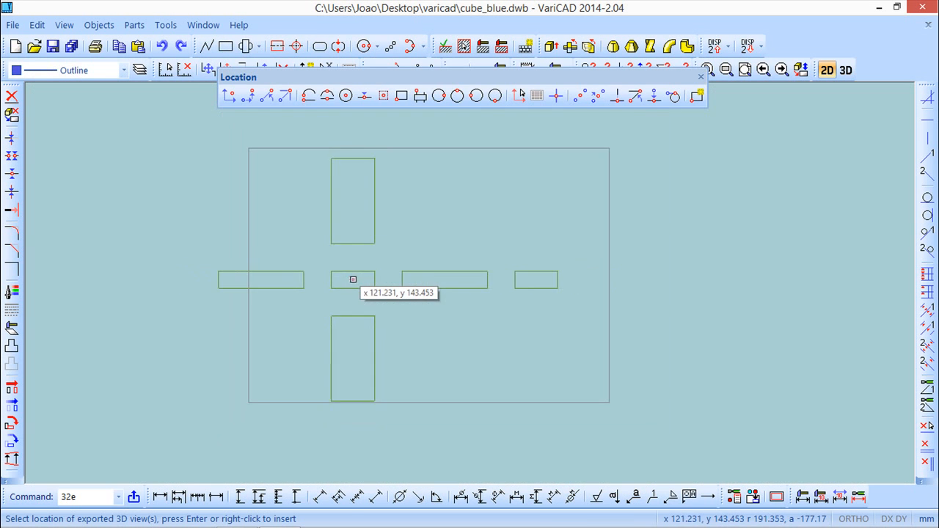
click(387, 272)
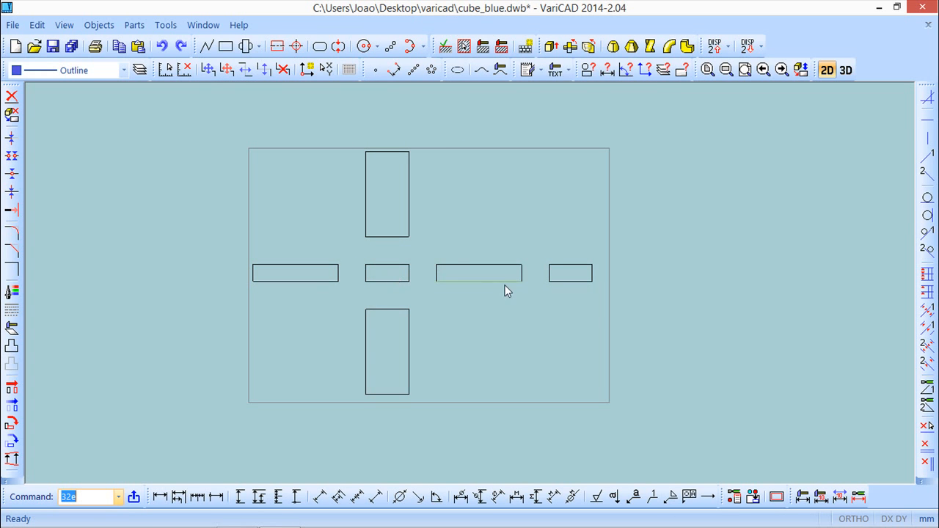
Step: Insert the cadsoft title block filled with the part's attributes into the drawing
scroll(451, 344, up, 1)
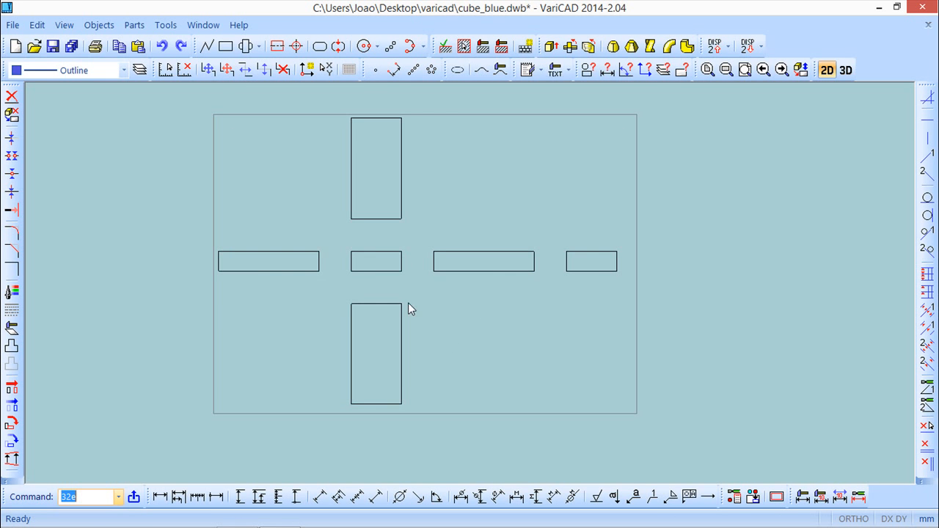
click(96, 27)
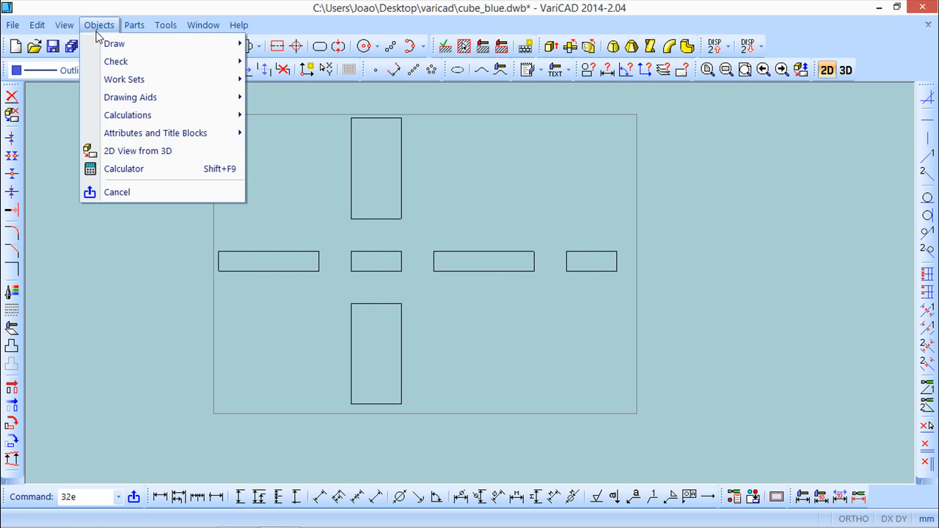
mouse_move(156, 133)
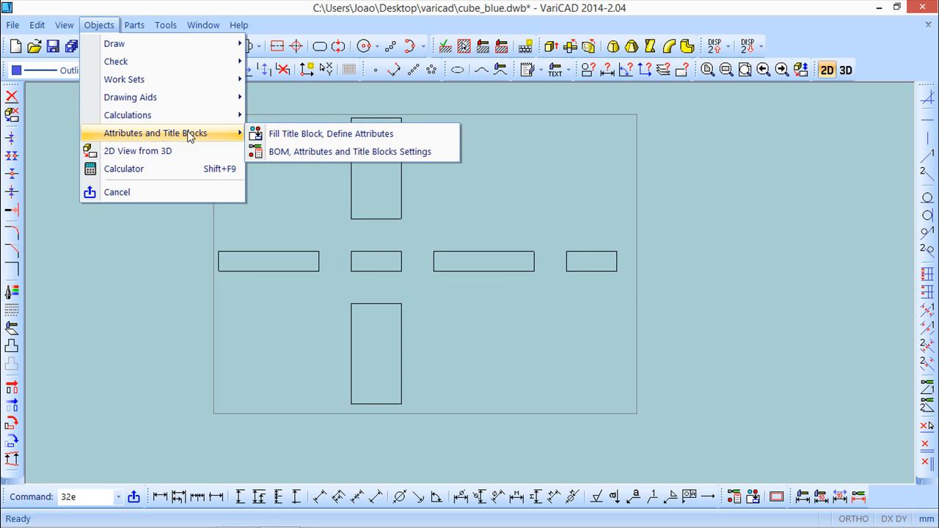
click(325, 134)
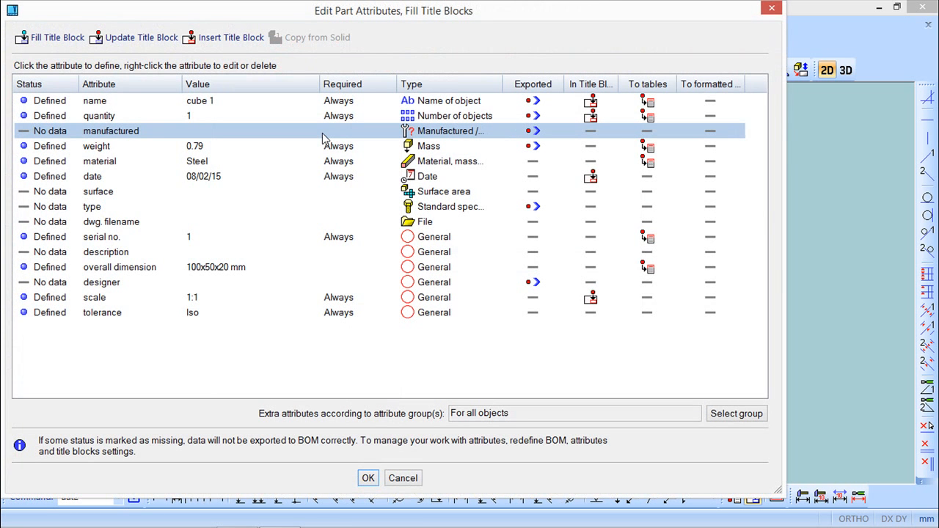
click(225, 41)
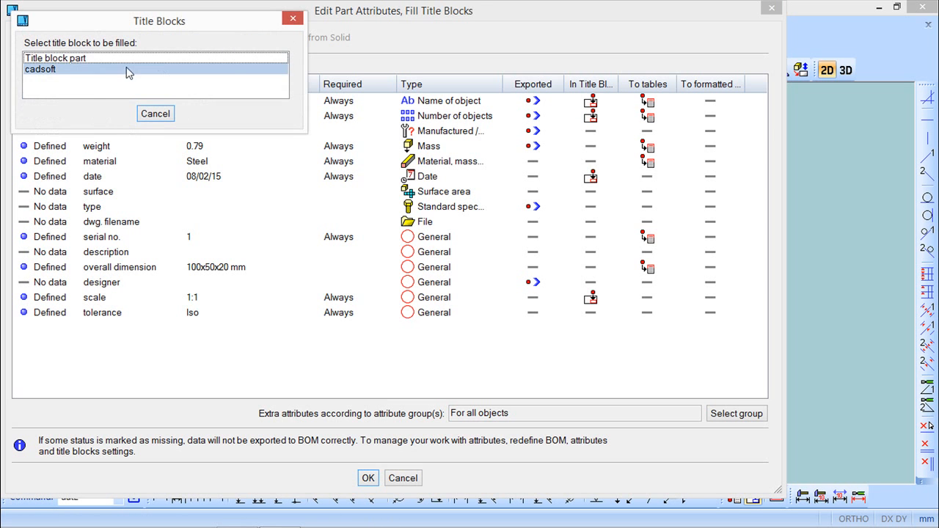
click(43, 71)
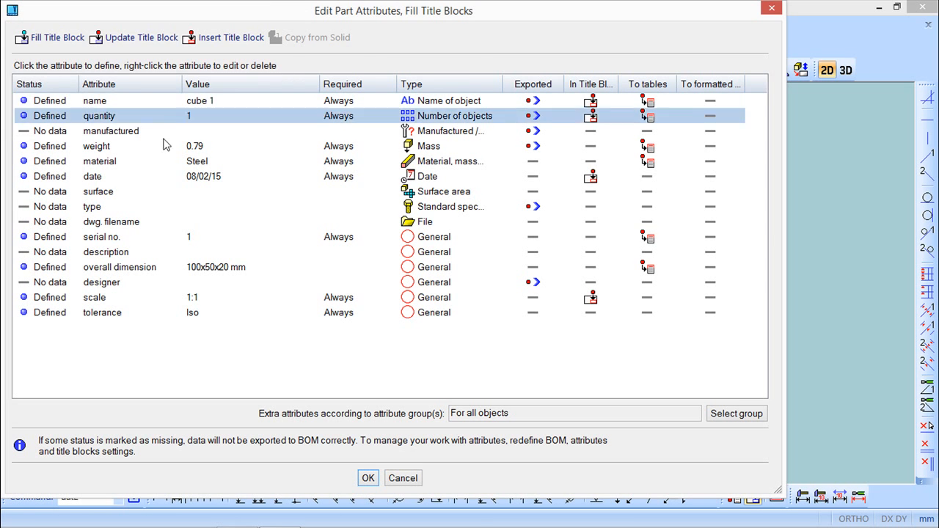
mouse_move(442, 16)
mouse_down()
mouse_move(432, 504)
mouse_move(486, 50)
mouse_up()
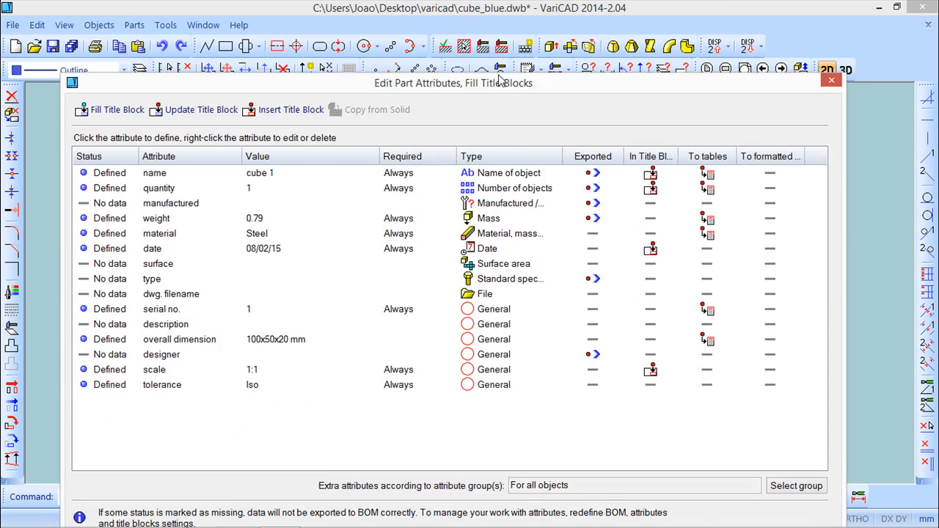
click(411, 511)
Step: Save the part drawing with its title block
scroll(482, 390, down, 1)
scroll(525, 324, up, 1)
scroll(522, 331, up, 4)
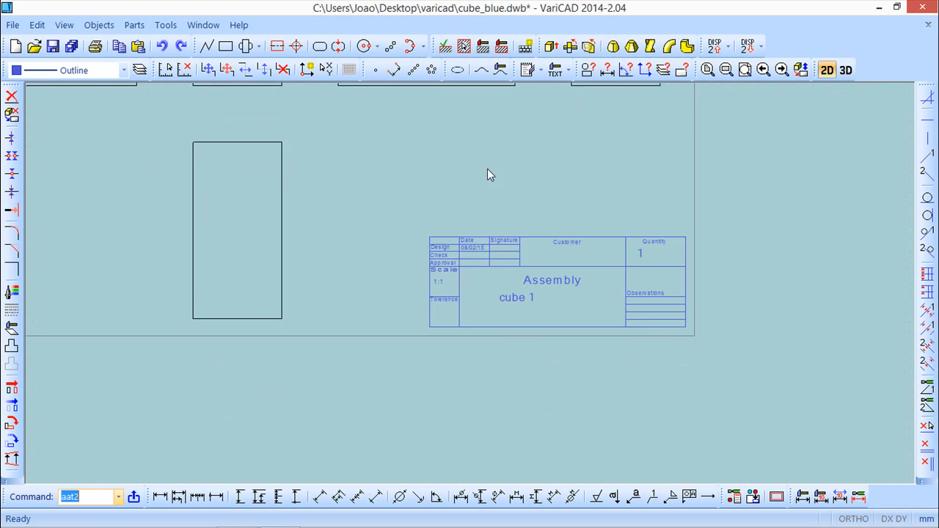
scroll(498, 304, up, 1)
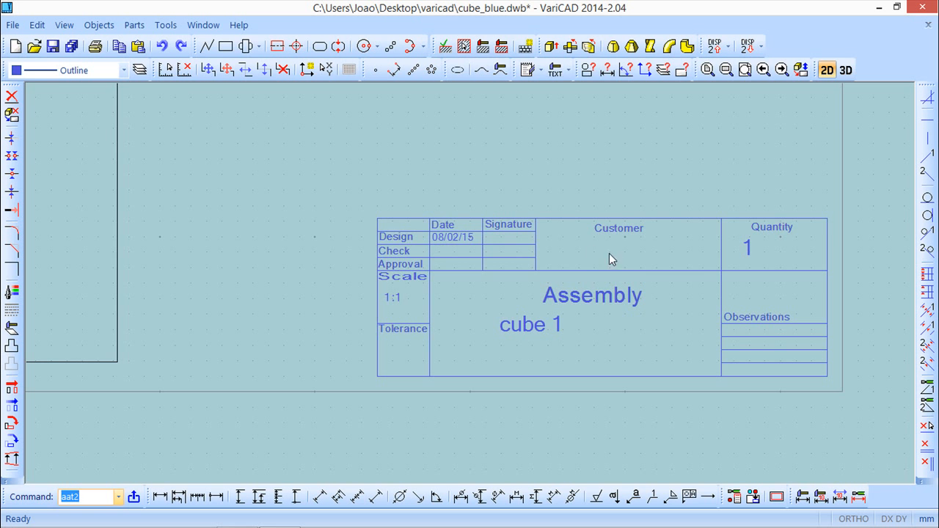
scroll(606, 270, down, 4)
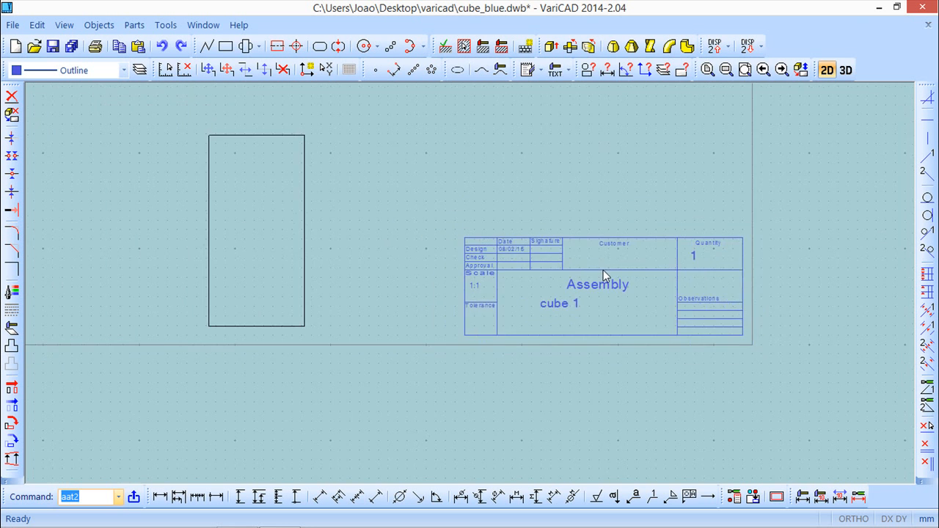
middle_drag(582, 218, 570, 313)
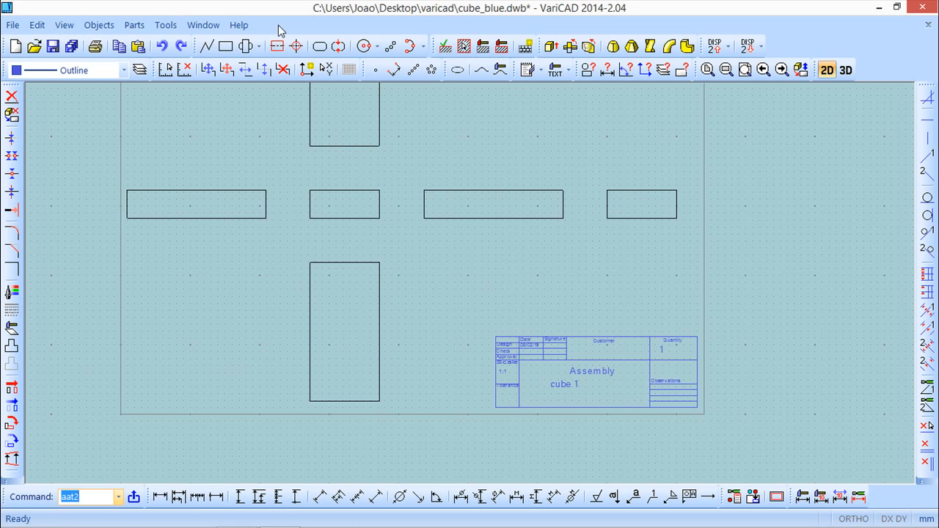
click(52, 46)
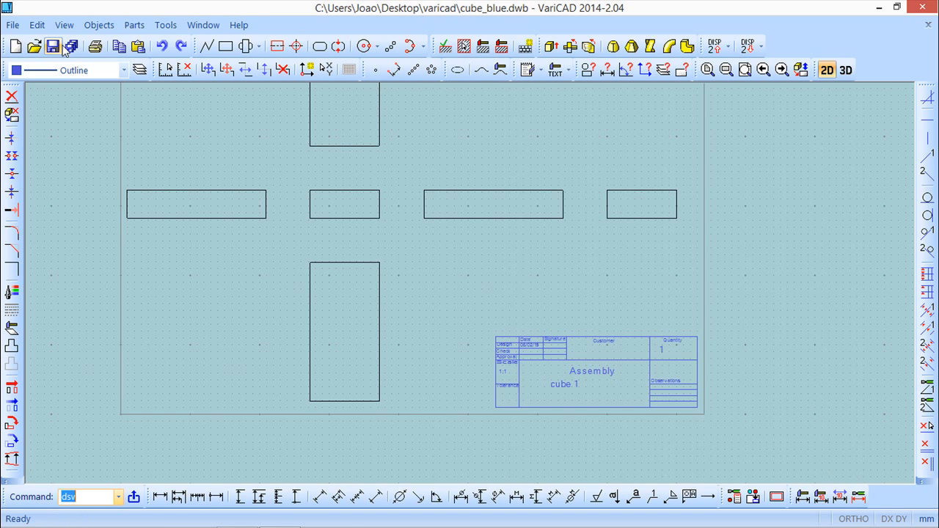
Step: Switch back to the assembly document
click(203, 25)
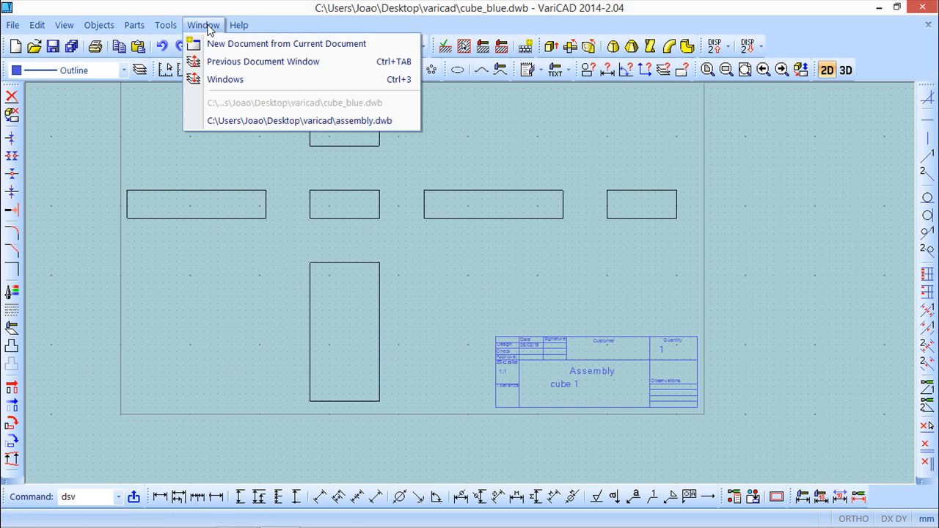
click(313, 121)
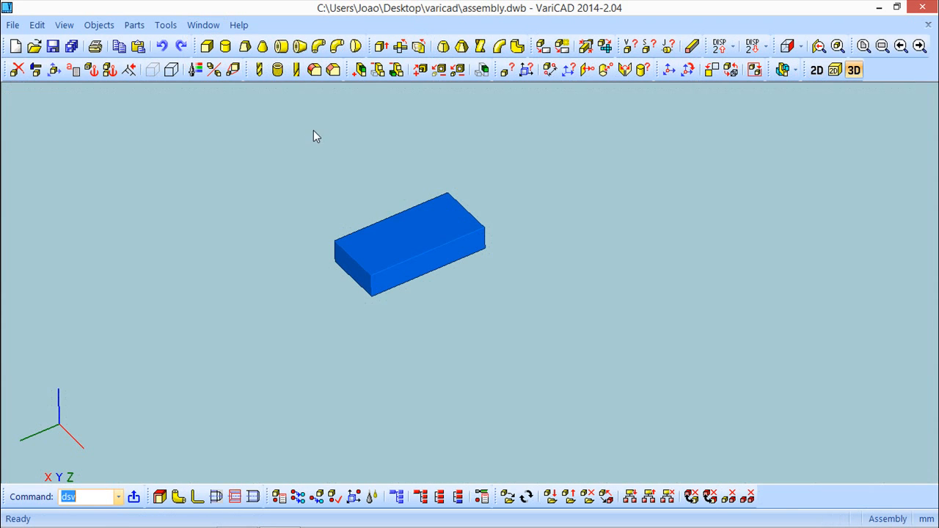
middle_drag(670, 256, 677, 239)
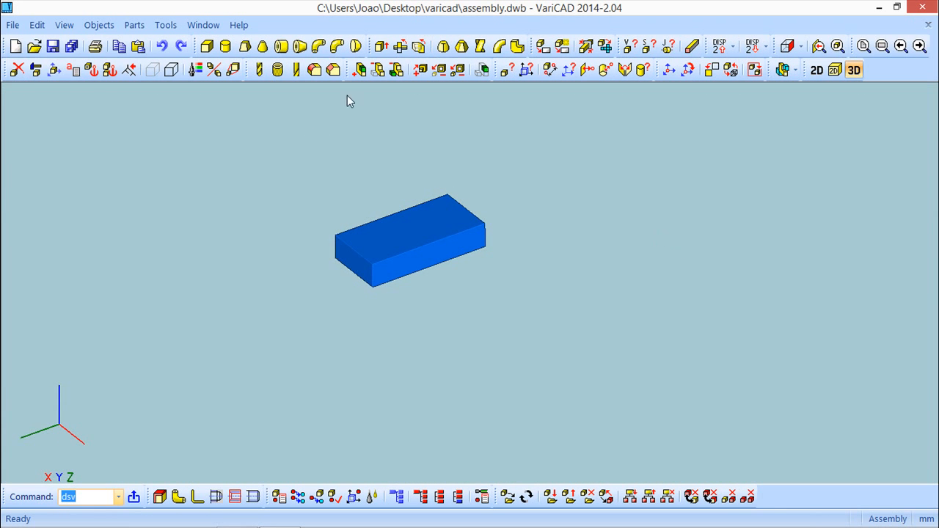
Step: Review the box's solid attributes in the assembly
click(99, 26)
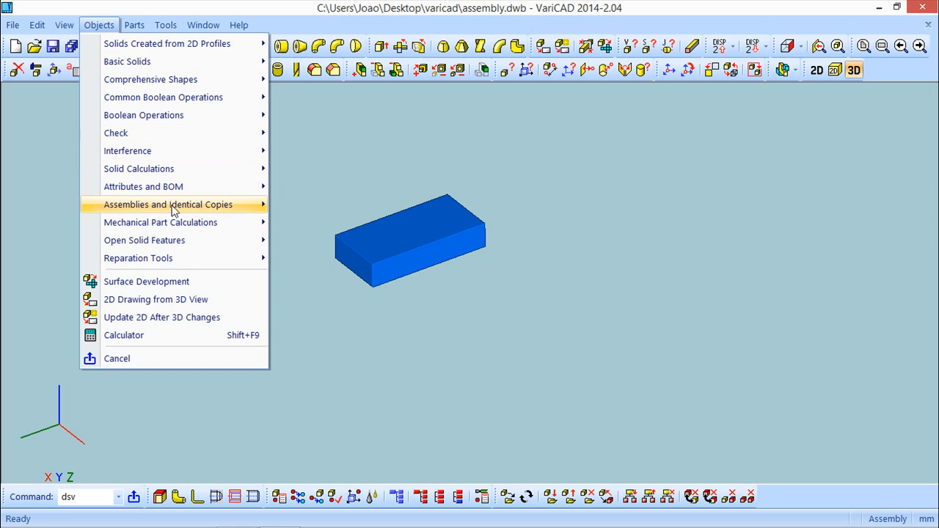
mouse_move(174, 211)
mouse_move(184, 186)
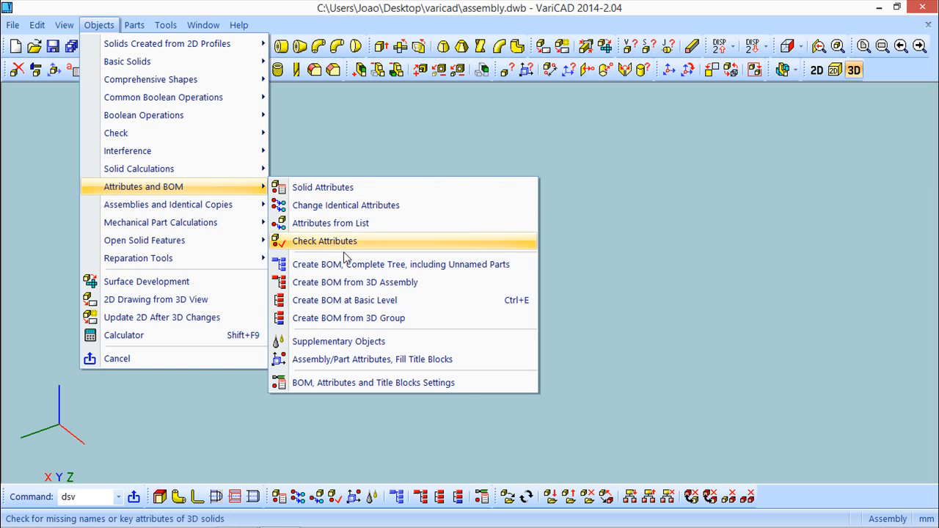
click(333, 187)
click(381, 229)
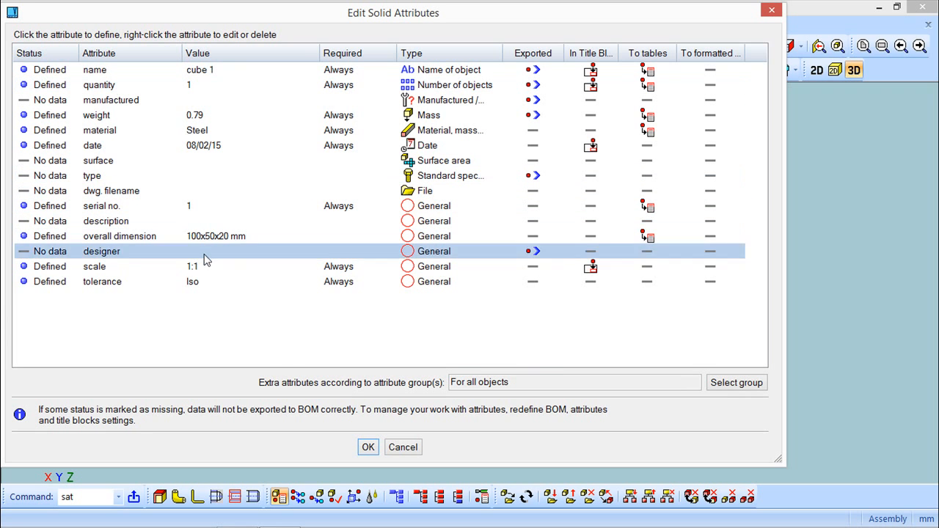
click(368, 447)
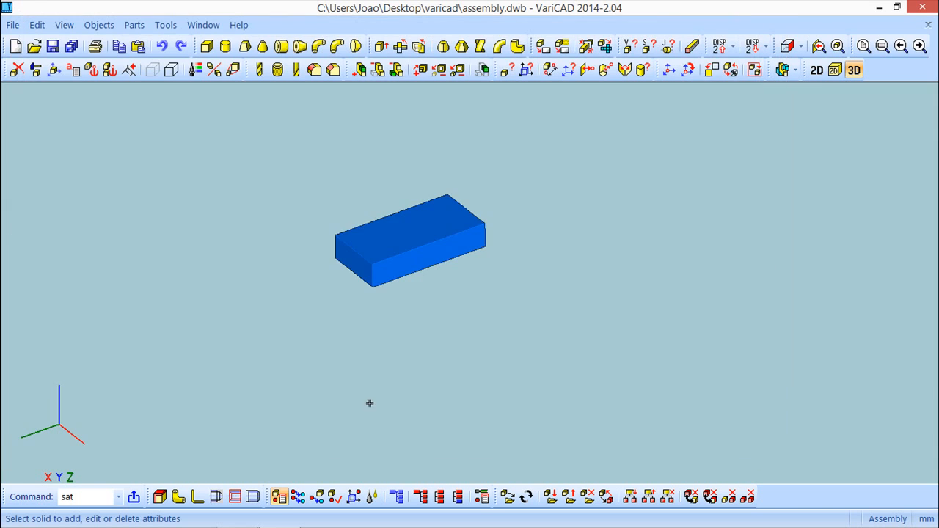
middle_drag(499, 266, 518, 285)
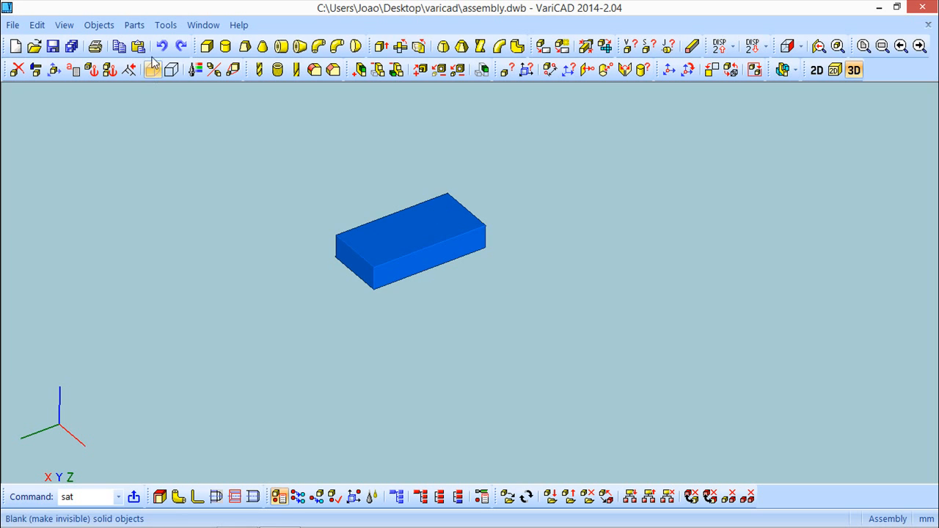
Step: Create a second green box 100 by 50 by 20 mm and place it beside the first box
click(206, 46)
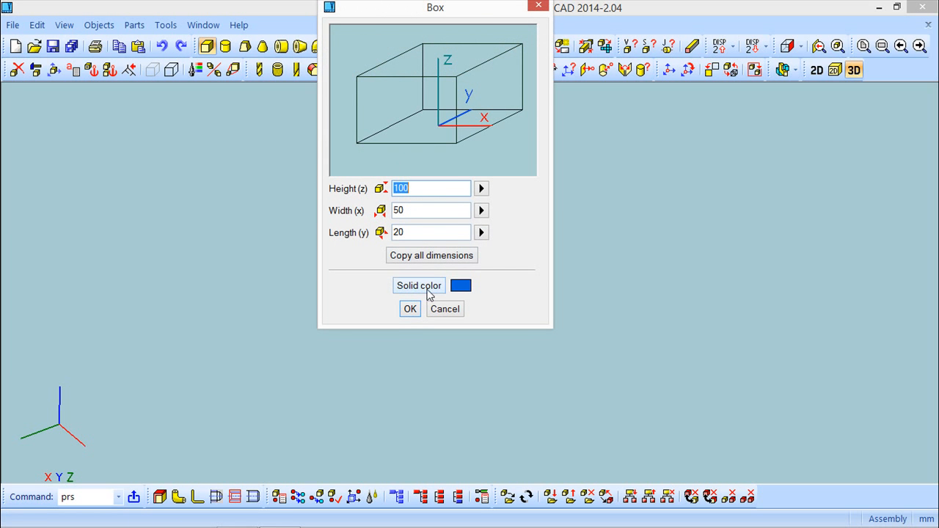
click(416, 290)
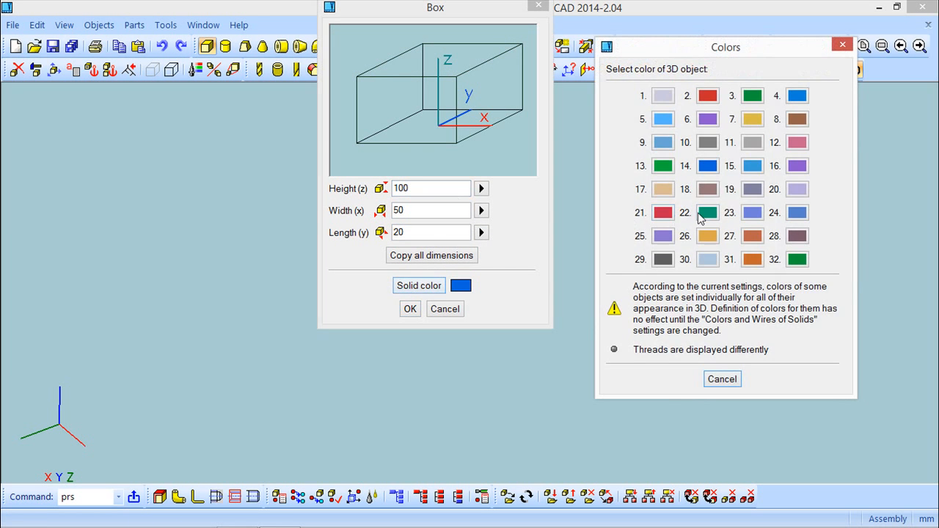
click(708, 213)
click(410, 309)
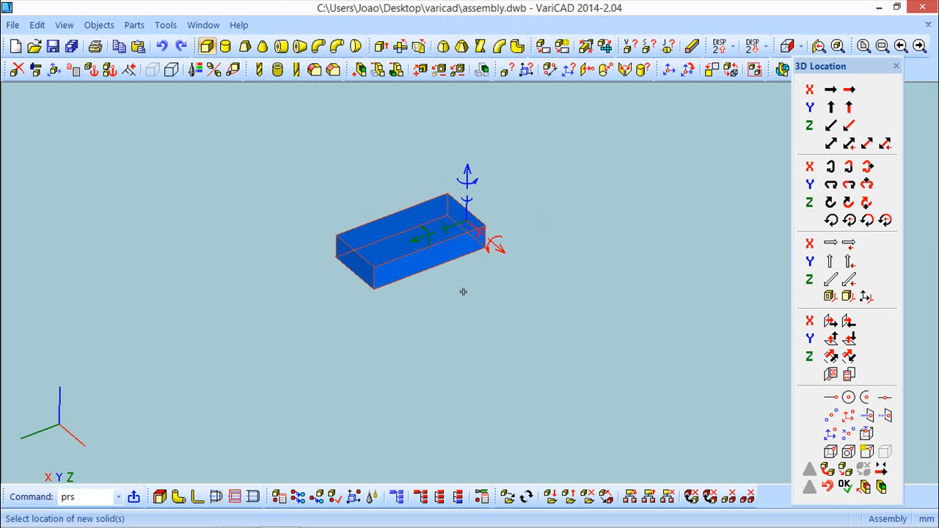
click(473, 225)
click(519, 296)
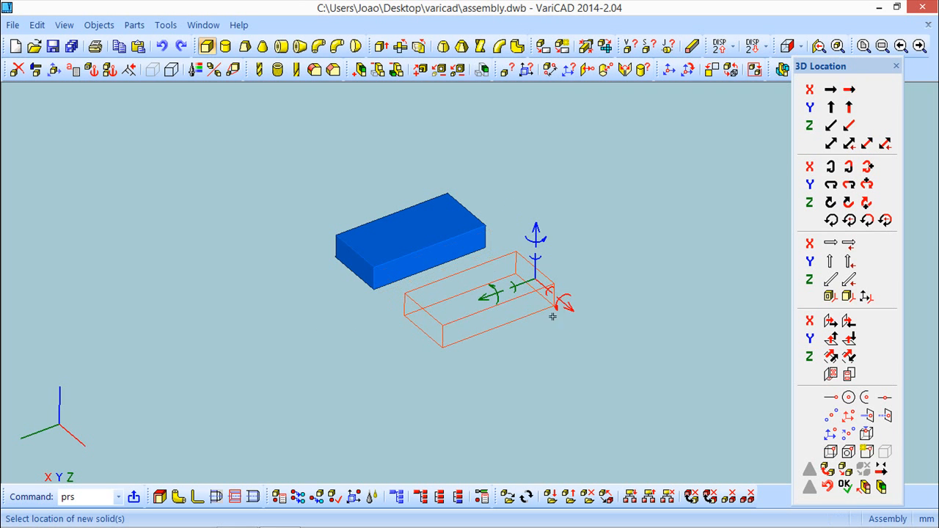
right_click(582, 345)
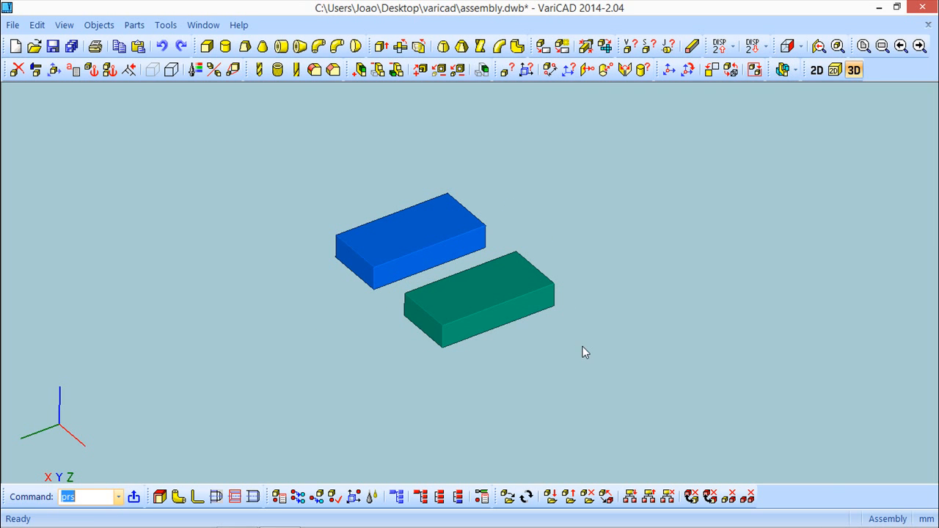
Step: Open the solid attributes of the green box and set its name to cube 2
click(98, 25)
mouse_move(141, 190)
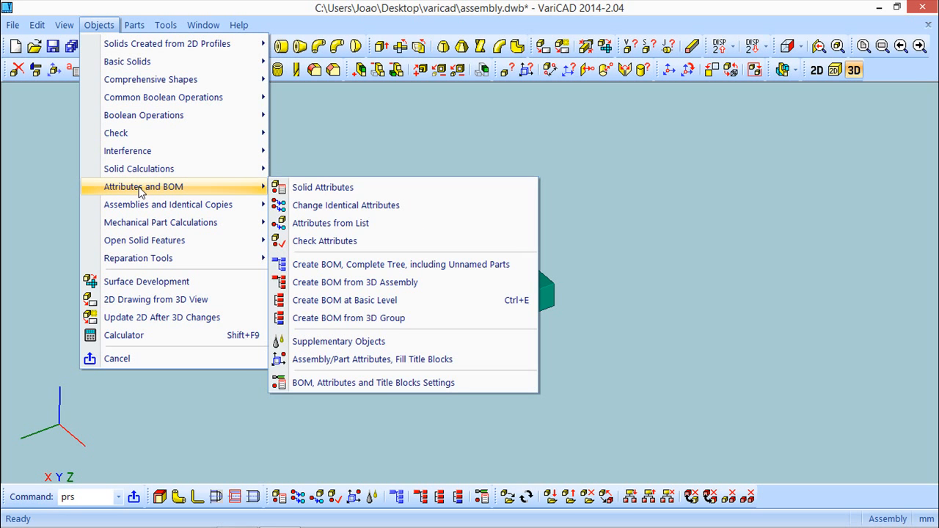
click(345, 188)
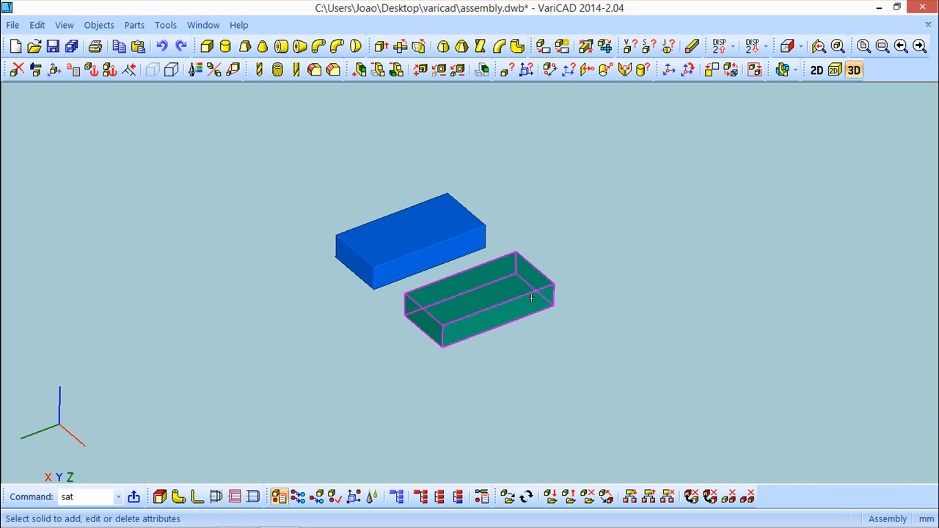
click(530, 299)
right_click(591, 221)
click(586, 227)
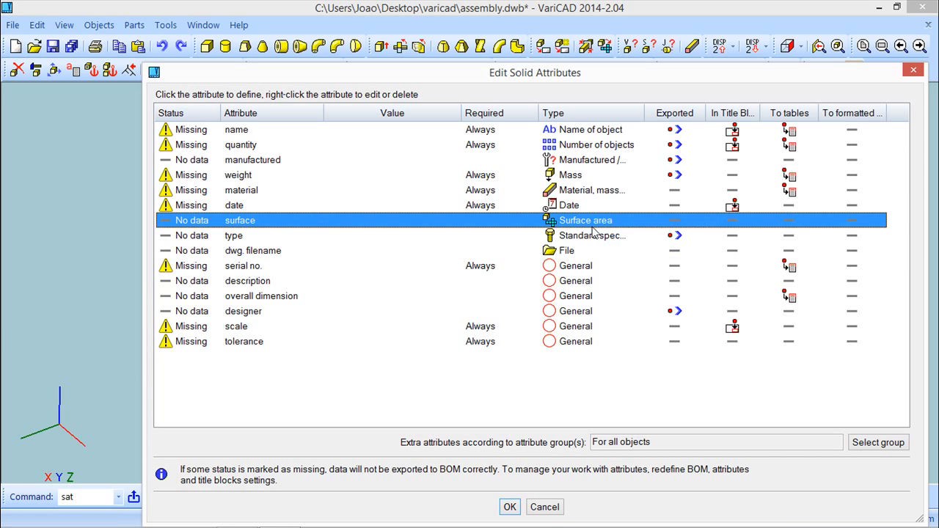
click(231, 133)
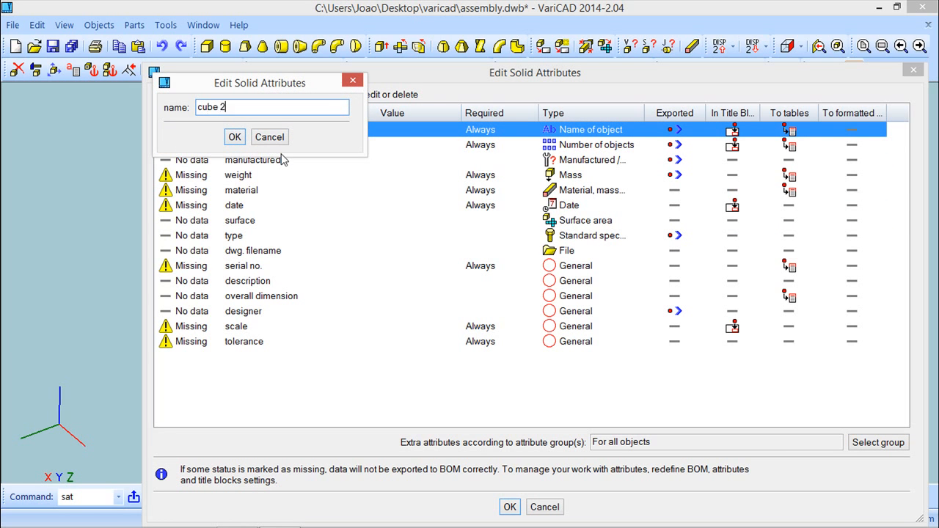
key(Return)
Step: Define the quantity as 1 and calculate the box's weight in kg using an aluminium mass density
click(248, 146)
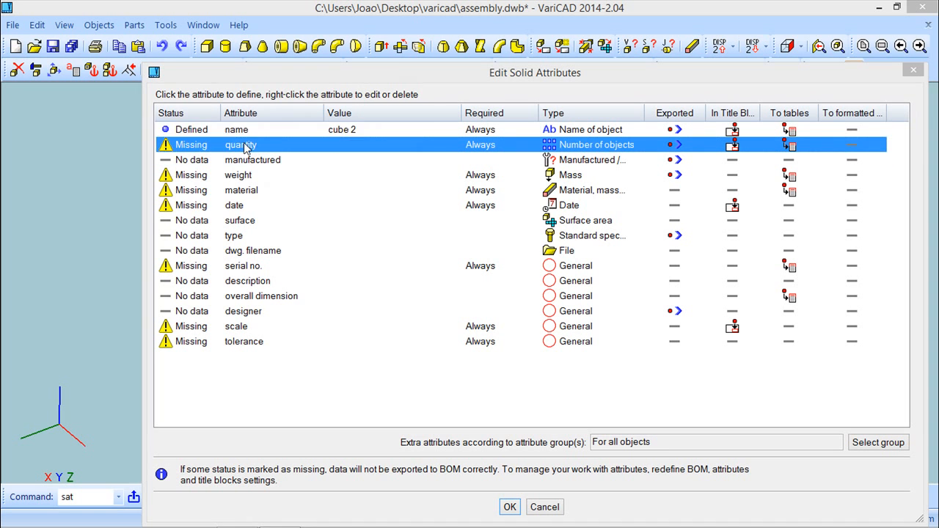
click(266, 193)
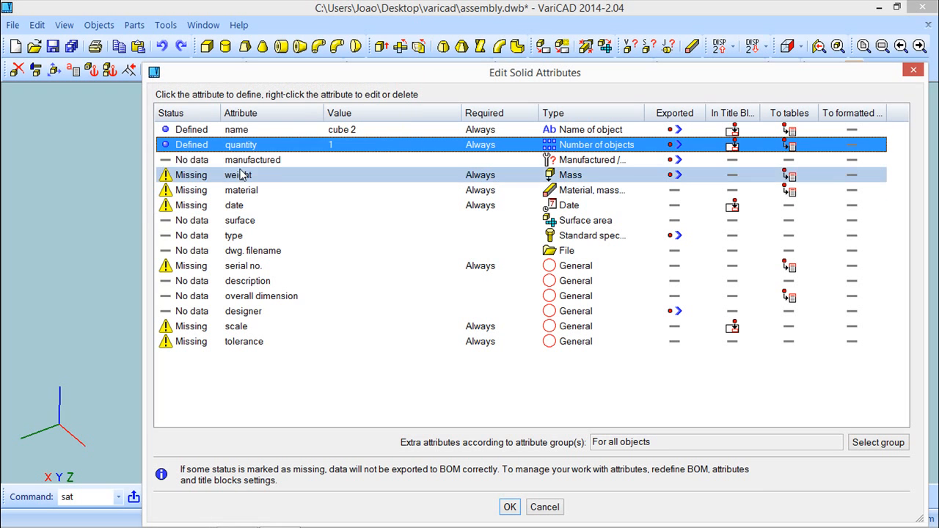
click(236, 173)
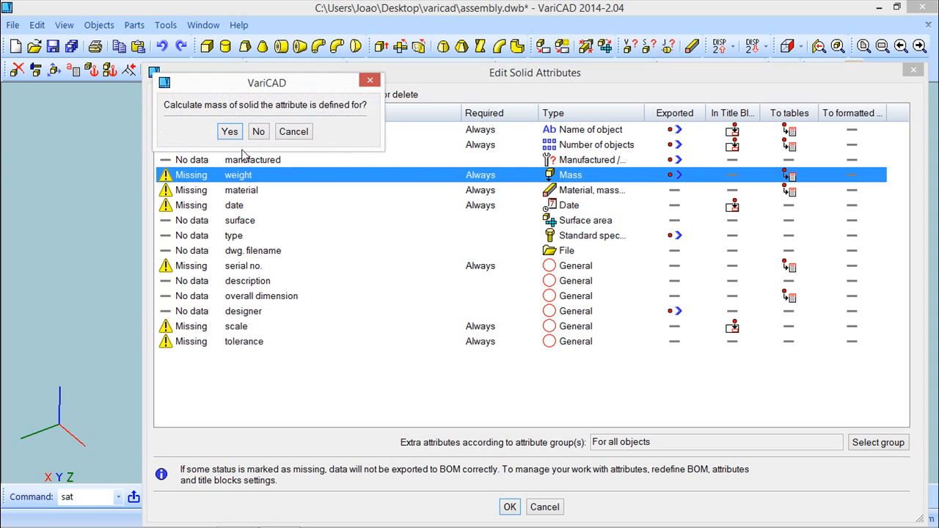
click(229, 132)
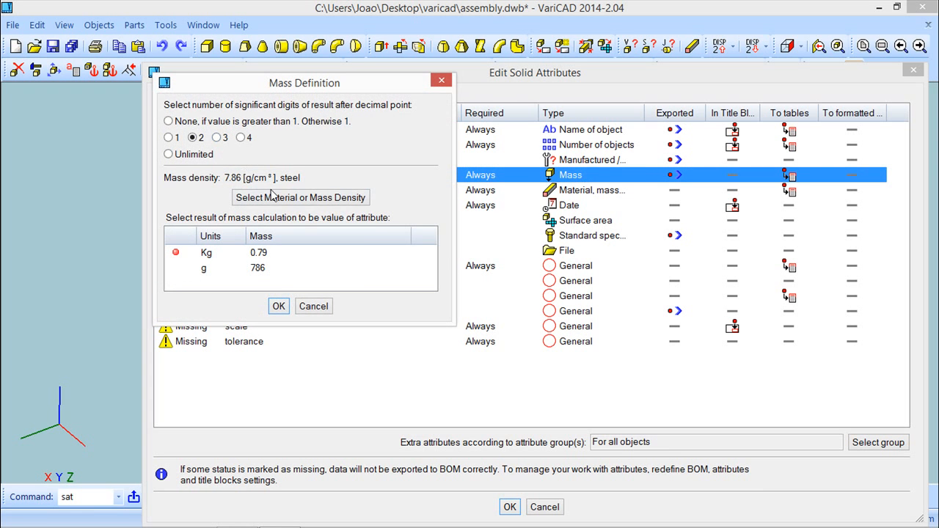
click(265, 197)
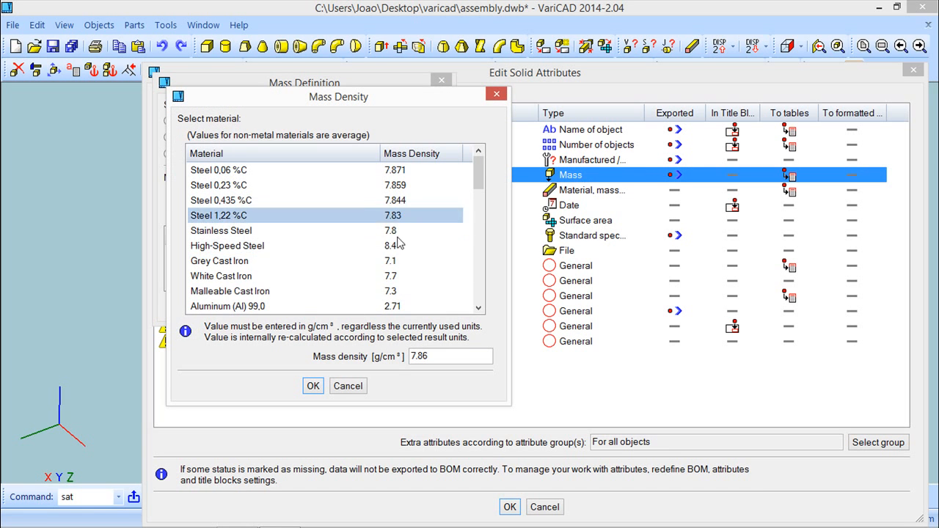
click(312, 386)
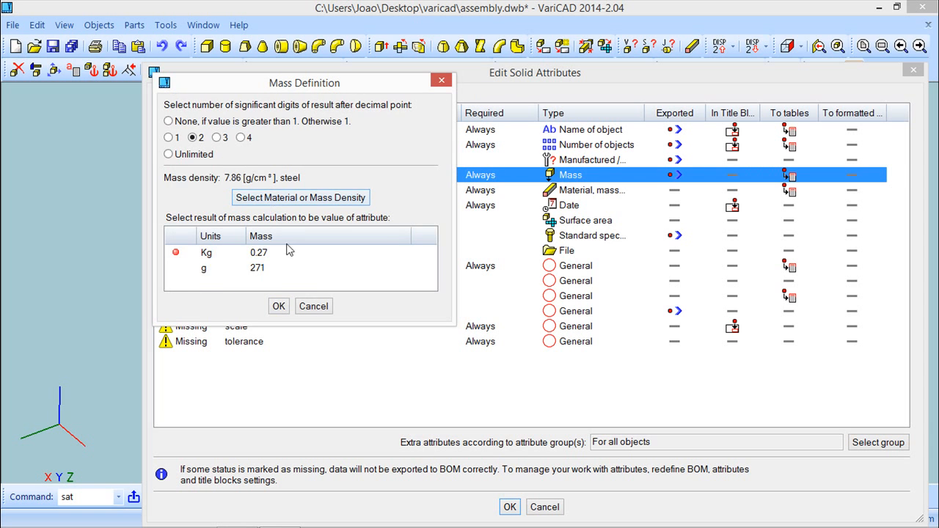
click(279, 307)
Step: Set the material attribute to Aluminum and the date to 2 August 2015
double_click(220, 190)
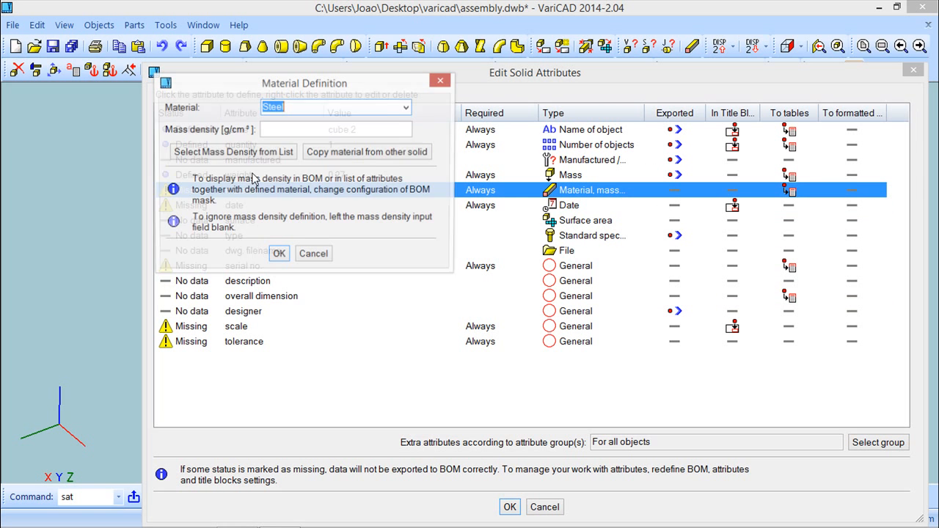
click(406, 108)
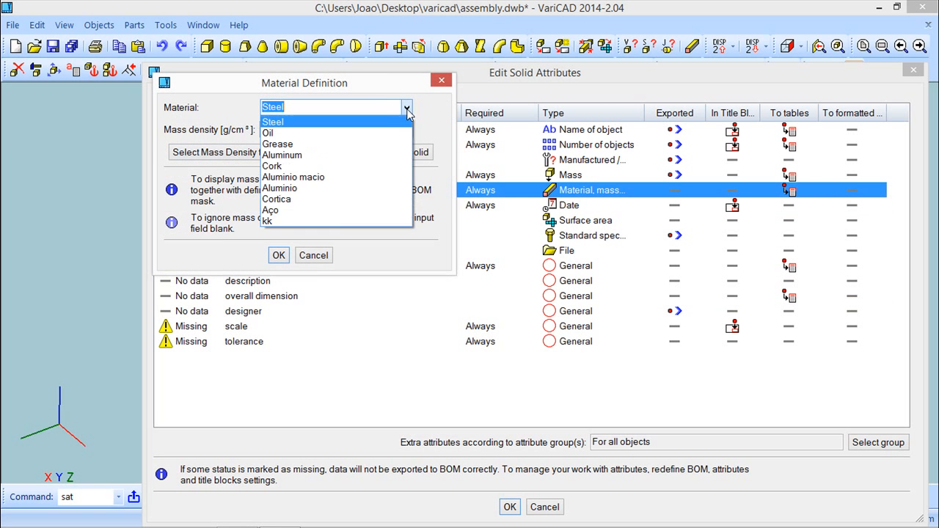
click(292, 156)
click(279, 256)
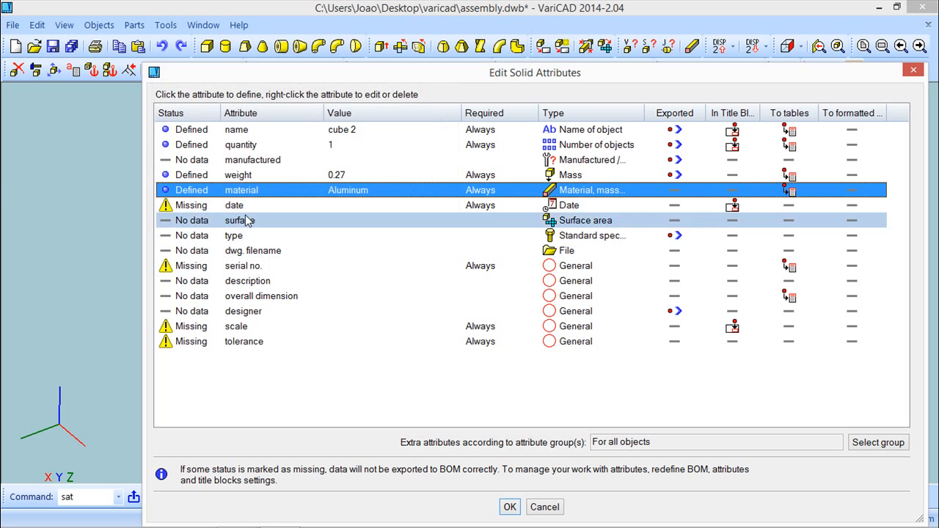
click(238, 208)
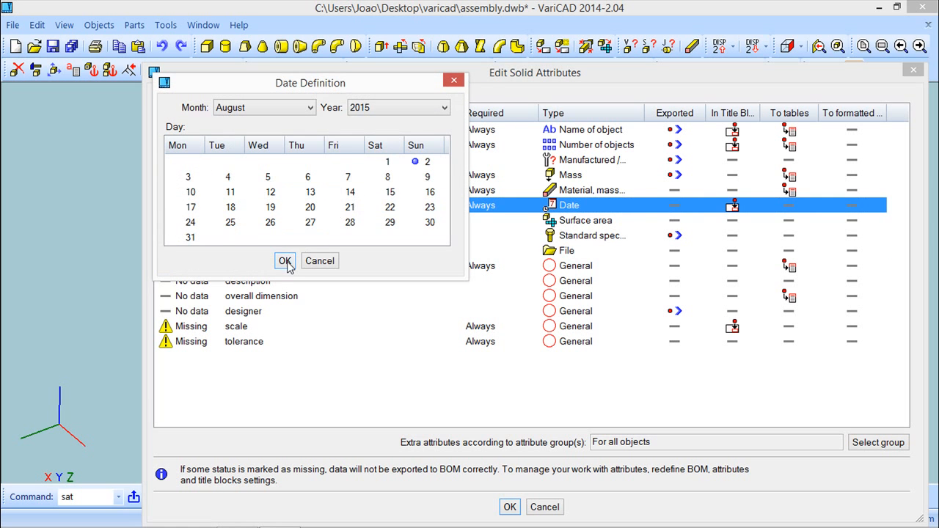
click(286, 260)
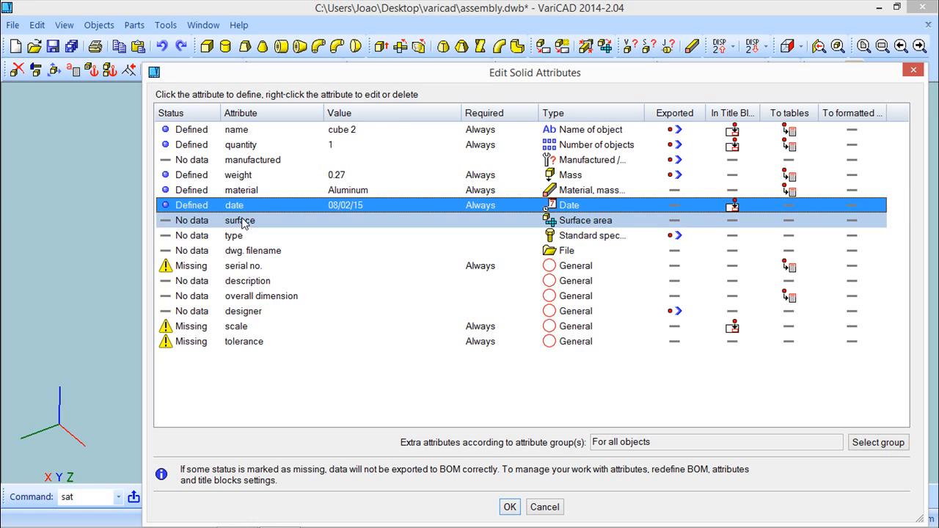
Step: Set the serial no. to 2 and the overall dimension to 100x50x20
click(243, 267)
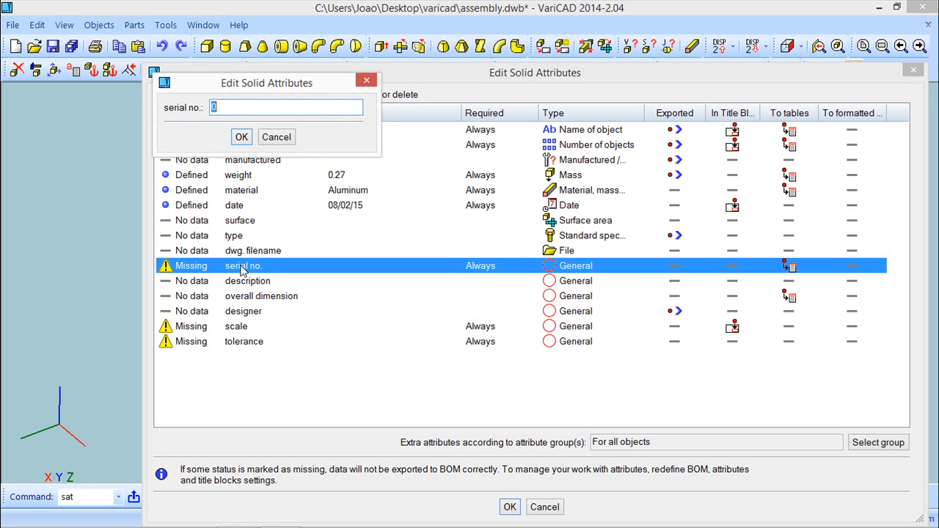
click(242, 139)
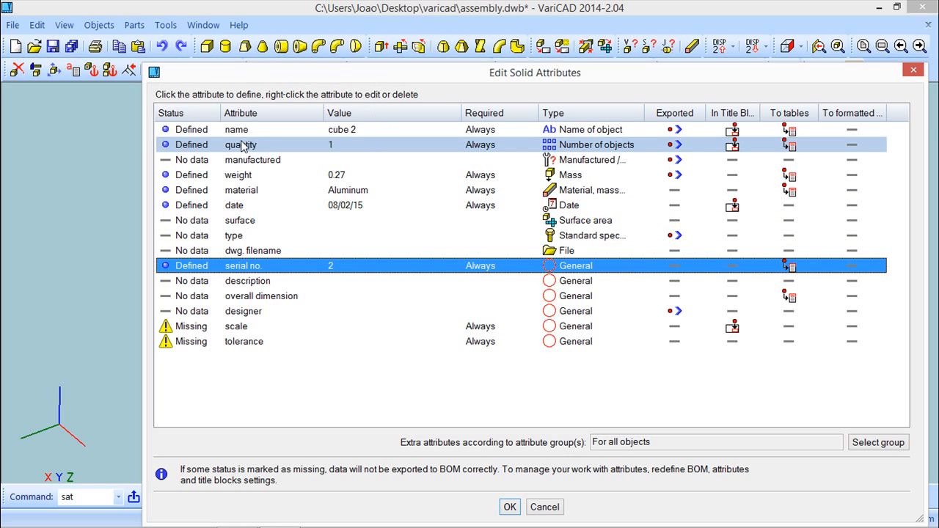
click(234, 299)
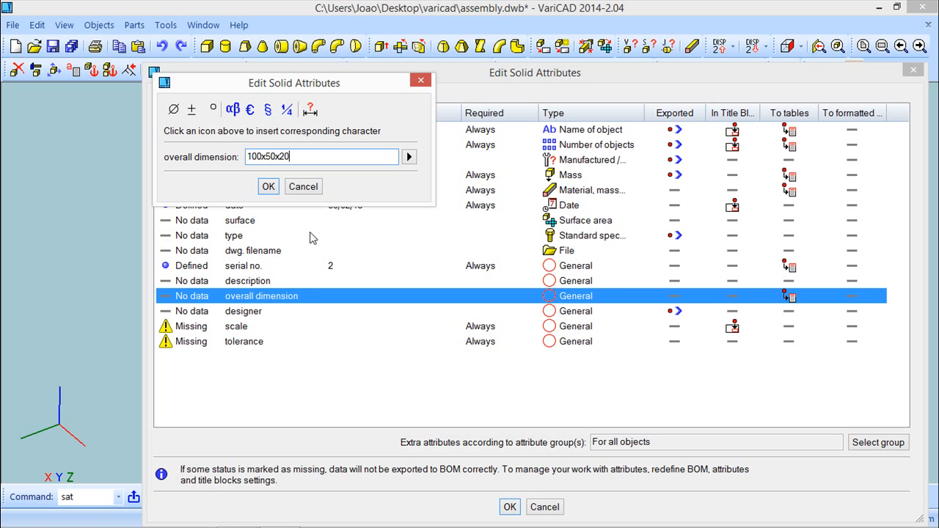
key(Return)
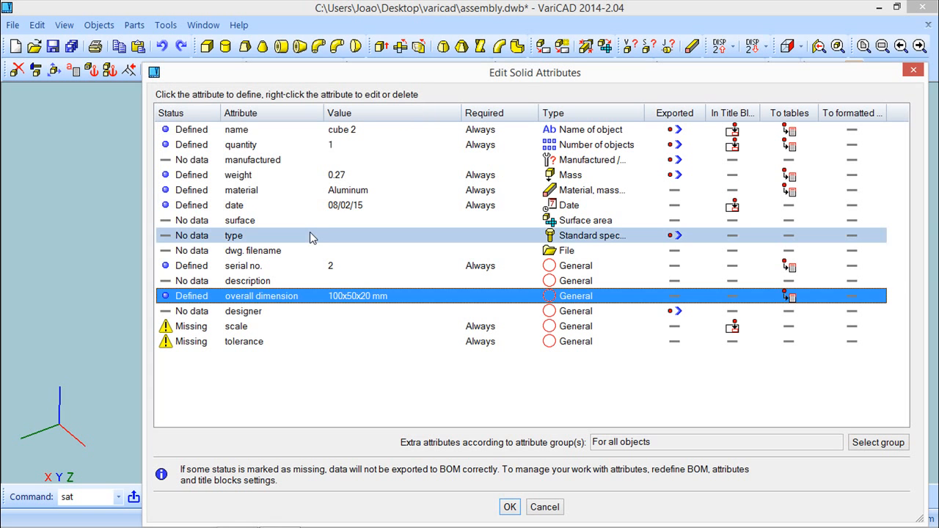
Step: Set the scale attribute to 1:1, apply the attributes and save the assembly
click(246, 330)
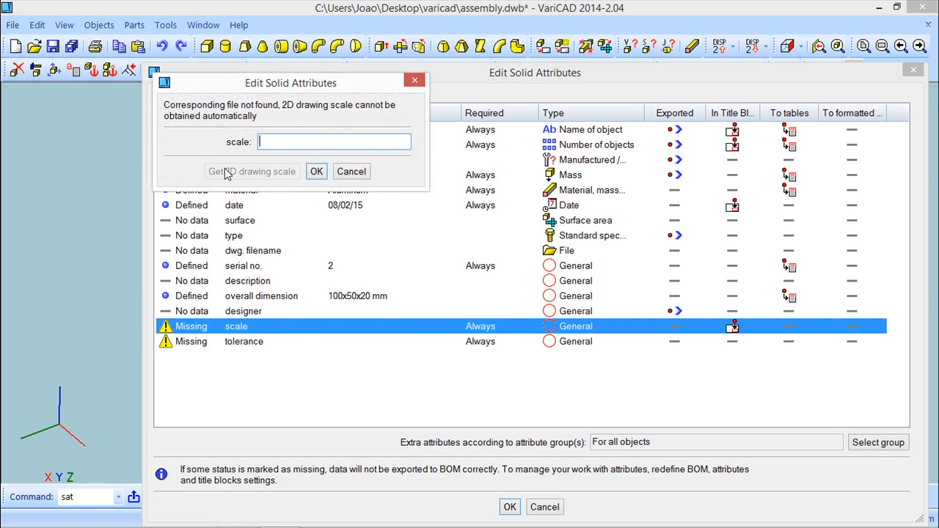
text(1:1)
key(Return)
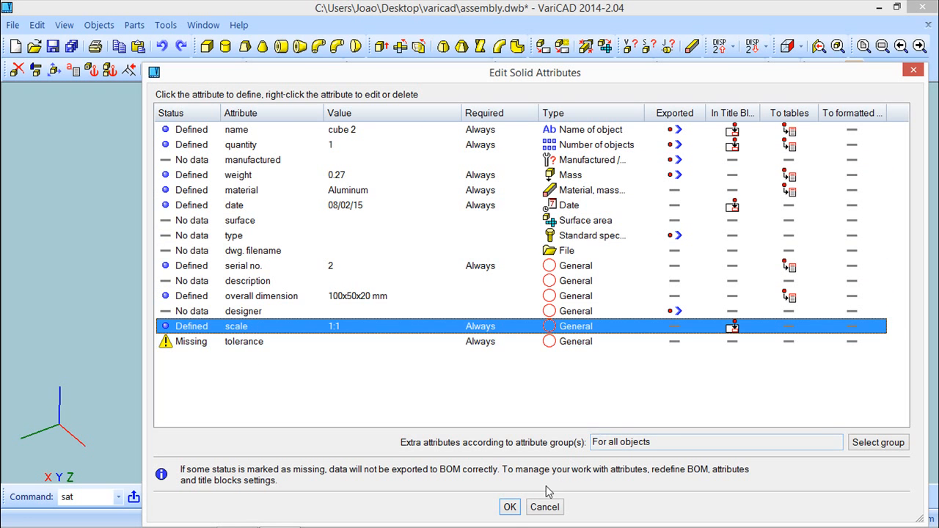
click(509, 507)
mouse_move(557, 375)
middle_down()
mouse_move(579, 360)
mouse_move(563, 376)
middle_up()
click(71, 48)
Step: Create a part from the green box, save it as the part file cube_green, and save all files
click(99, 24)
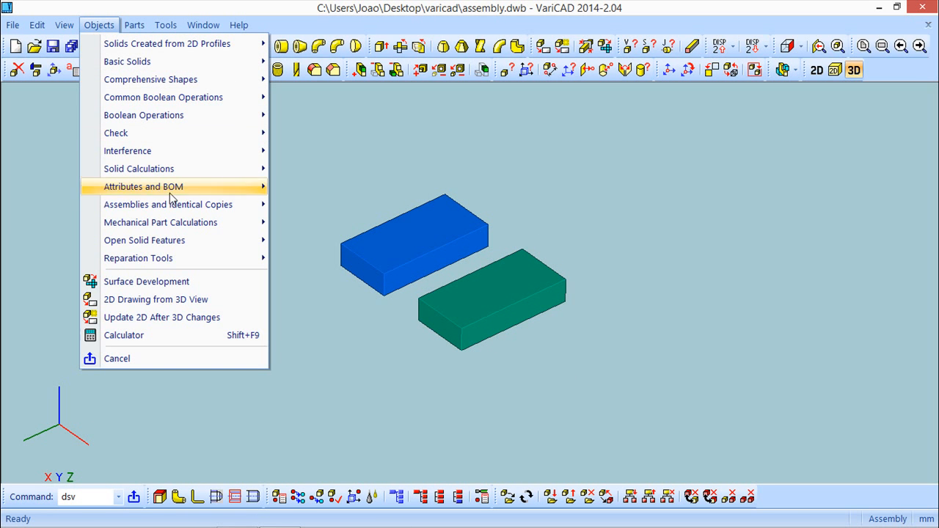
mouse_move(172, 207)
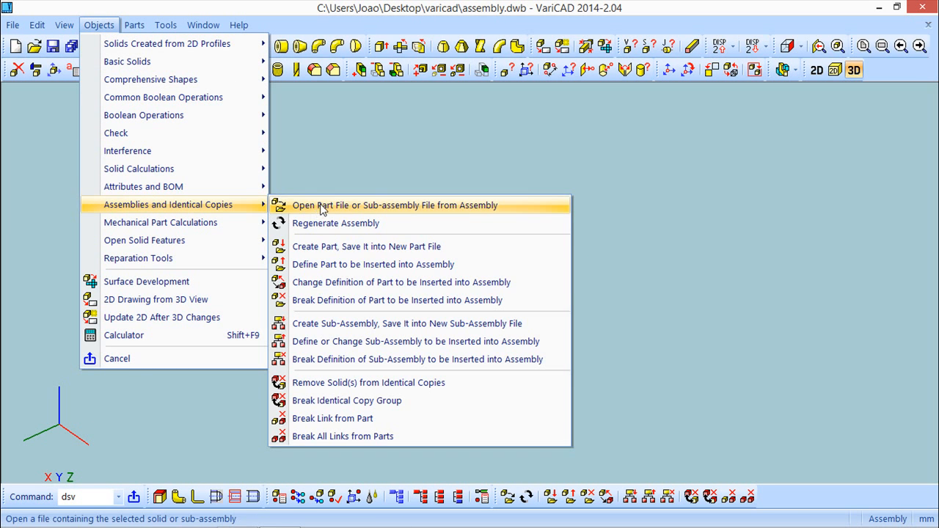
click(323, 246)
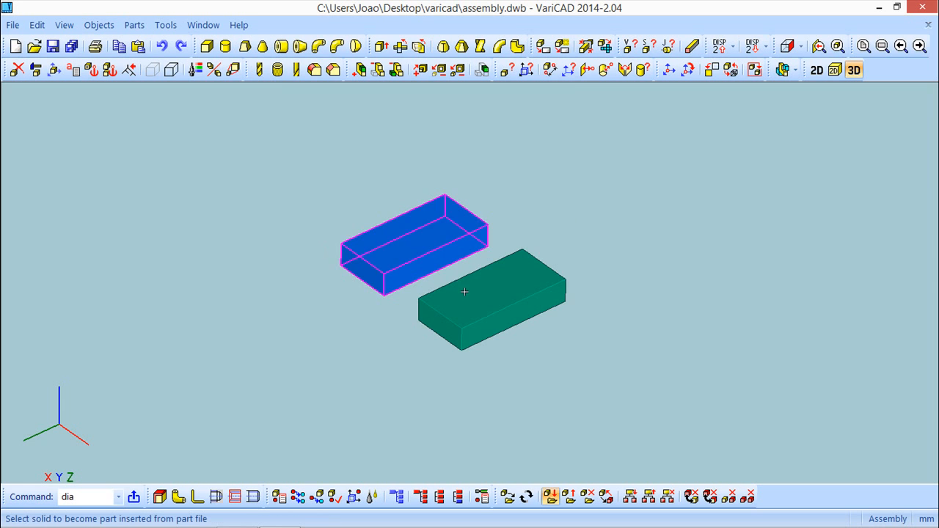
click(517, 303)
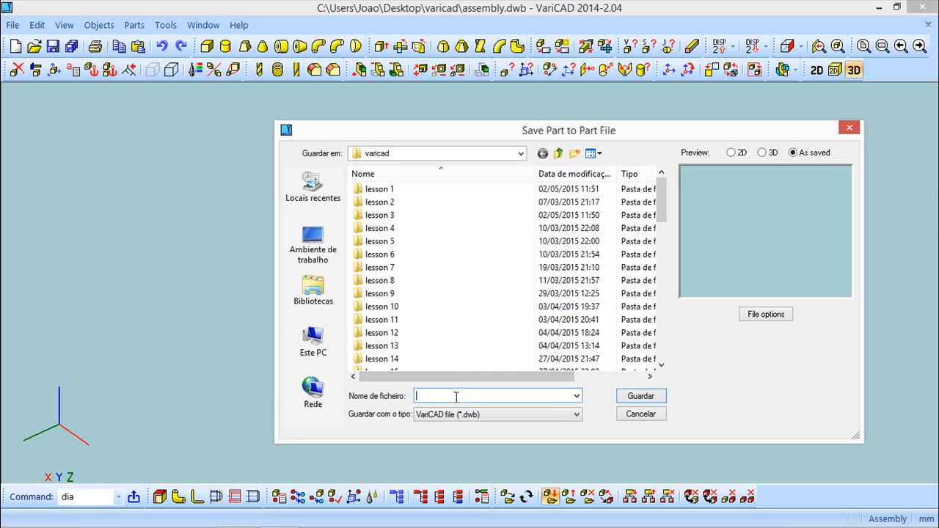
text(cube)
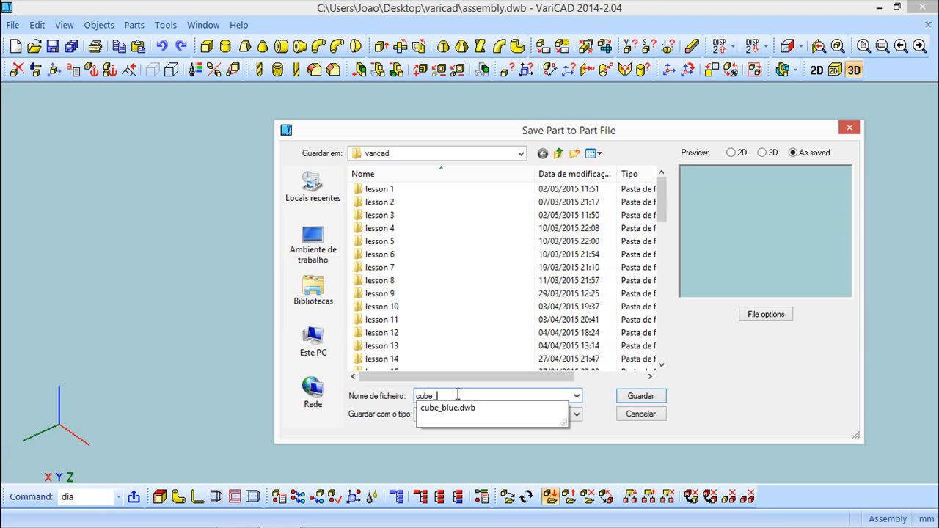
text(_gr)
key(Return)
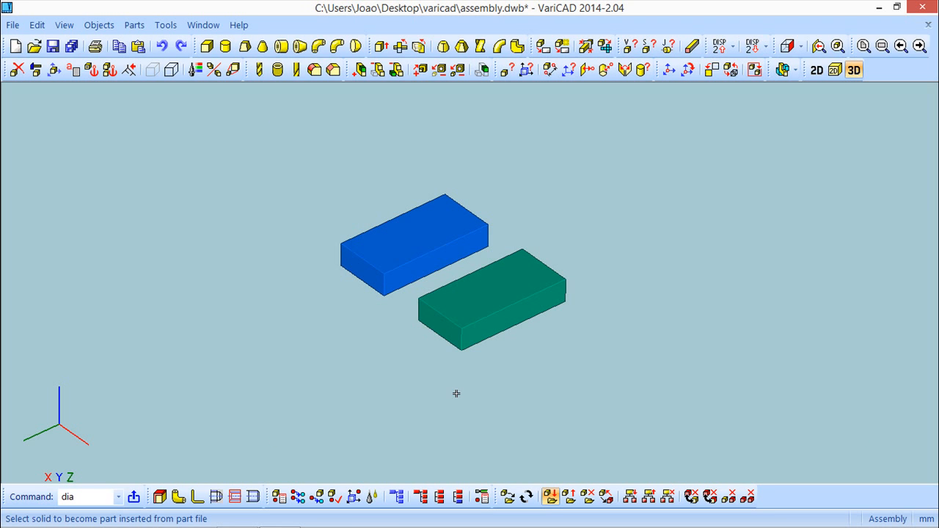
click(71, 46)
Step: Open the green box's part file from the assembly and switch to its 2D drawing area
click(100, 25)
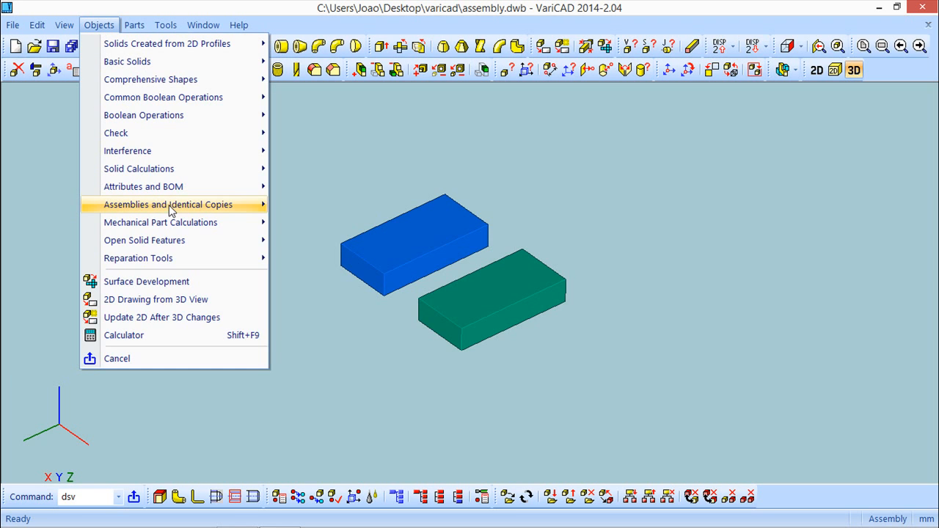
mouse_move(169, 204)
click(341, 206)
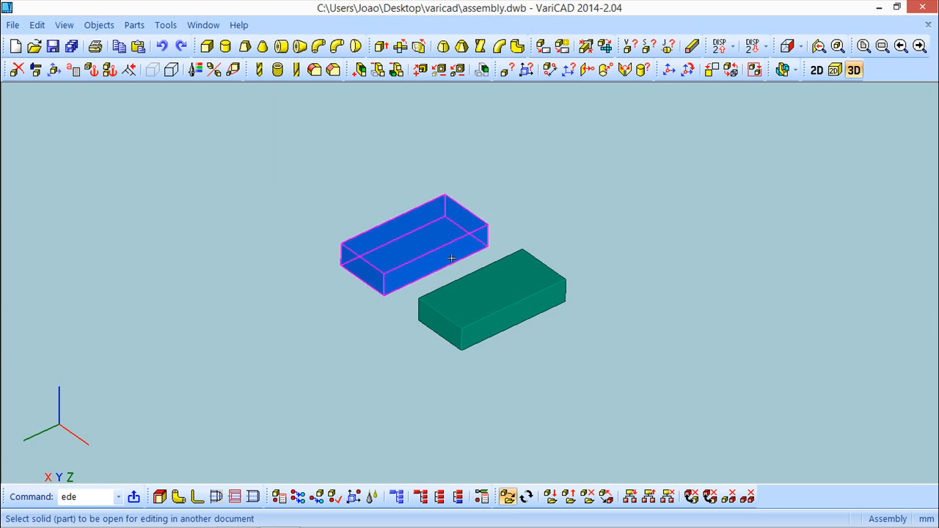
click(484, 297)
click(824, 72)
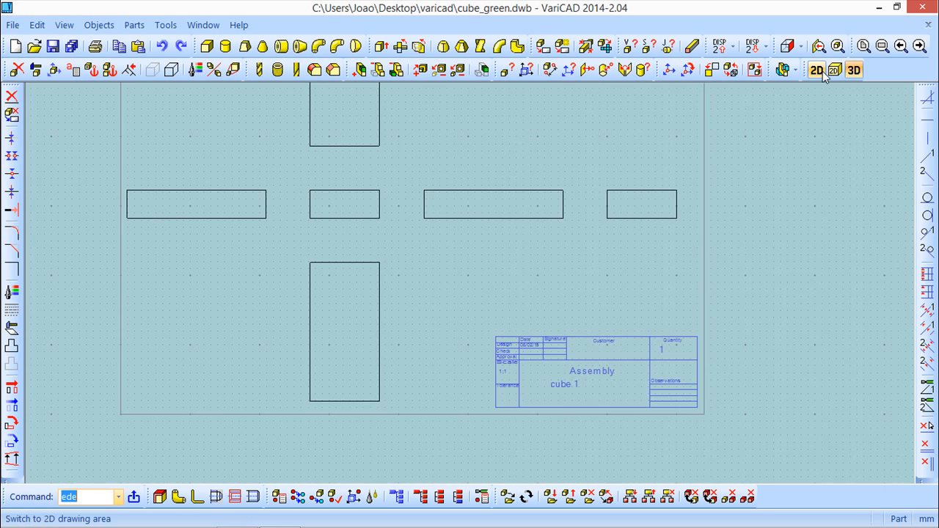
Step: Create a 2D drawing of the green box from the current 3D view and place it inside the drawing frame
scroll(746, 272, up, 3)
scroll(746, 271, down, 5)
middle_drag(671, 283, 606, 278)
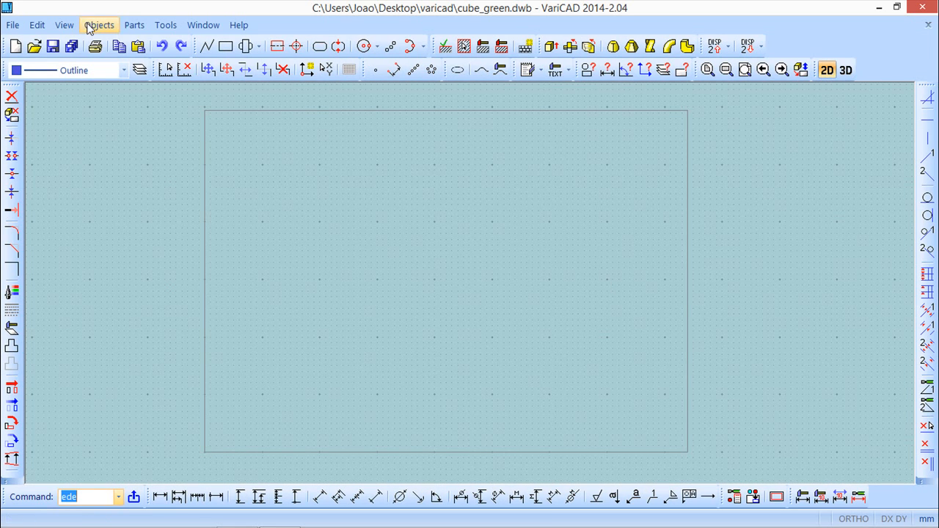
click(847, 71)
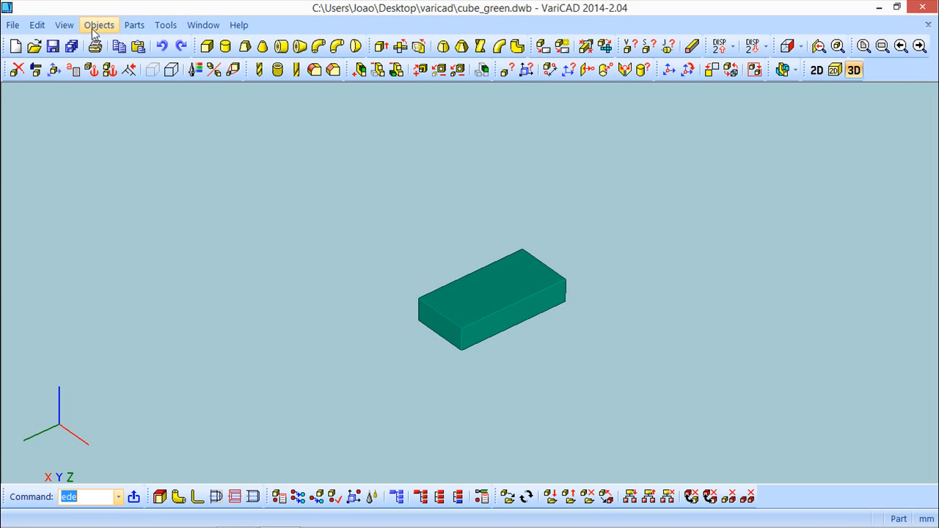
click(99, 25)
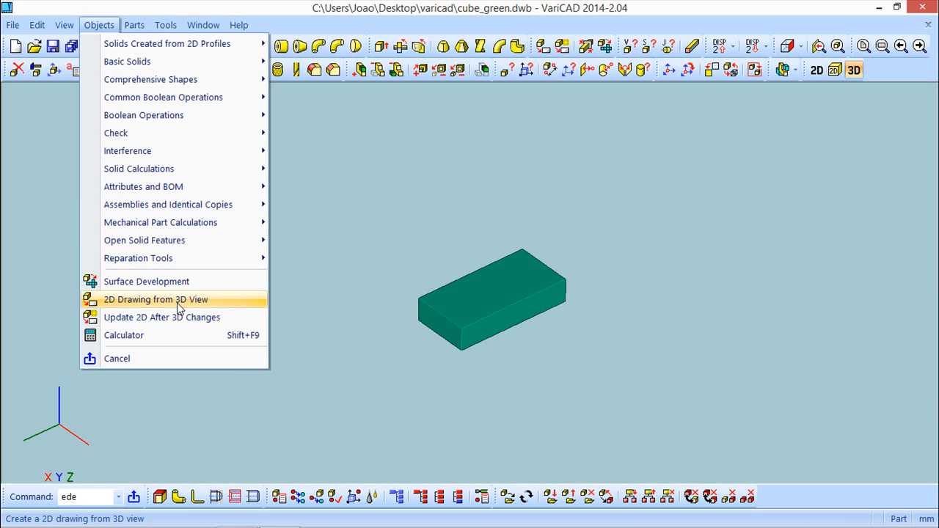
click(179, 300)
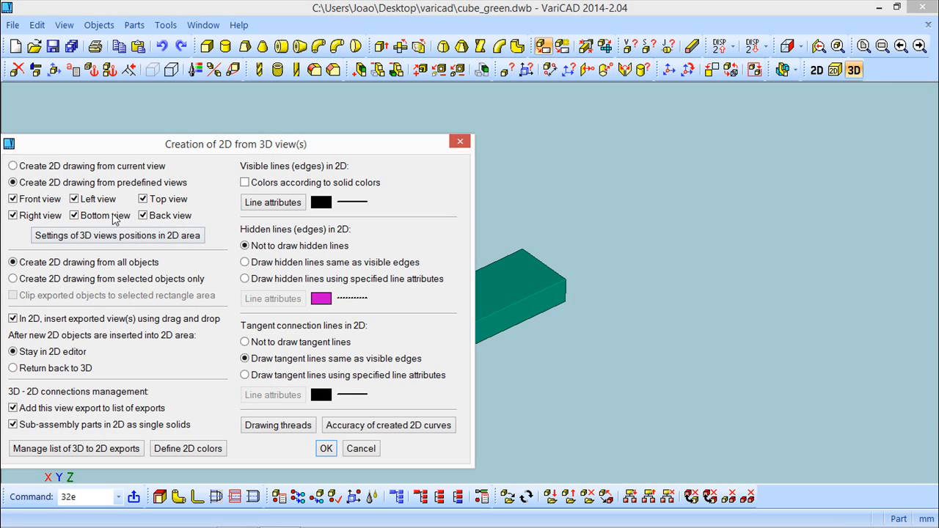
click(22, 167)
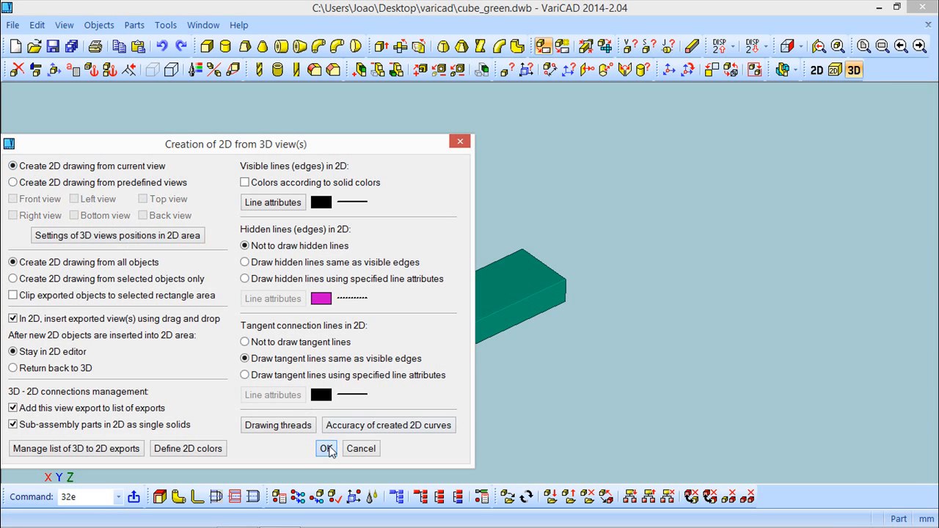
click(326, 449)
click(409, 257)
scroll(573, 300, down, 1)
Step: Insert the title block filled with the part's attributes into the green box's drawing
click(90, 27)
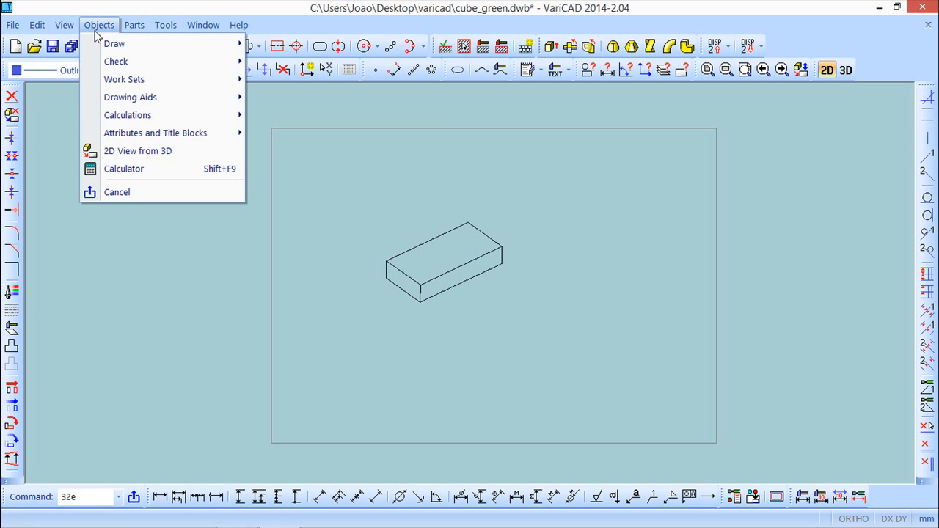
mouse_move(150, 139)
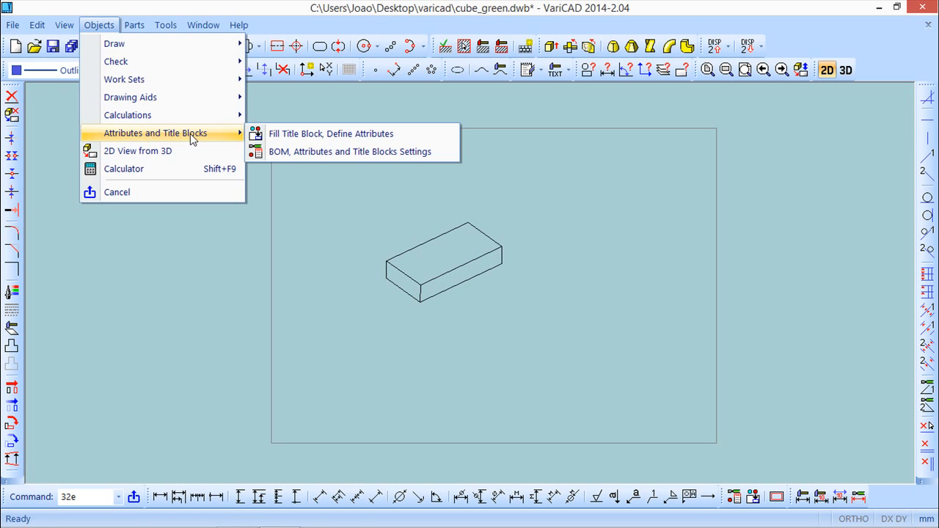
click(308, 133)
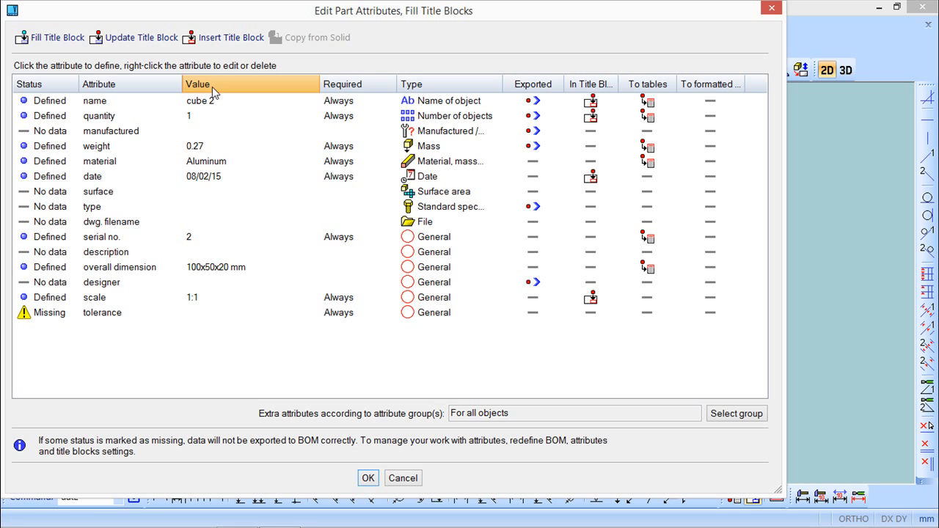
click(202, 41)
double_click(50, 70)
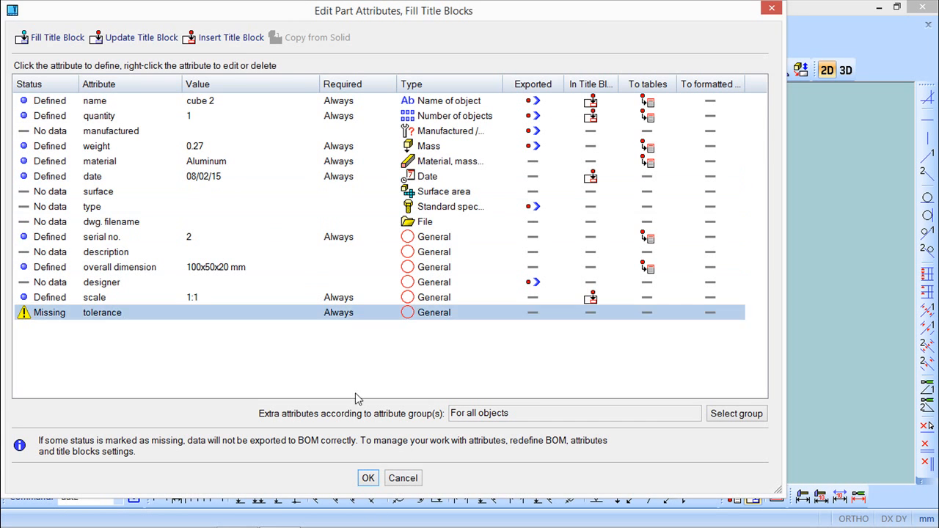
click(368, 477)
Step: Save the green box's drawing file
scroll(460, 402, up, 4)
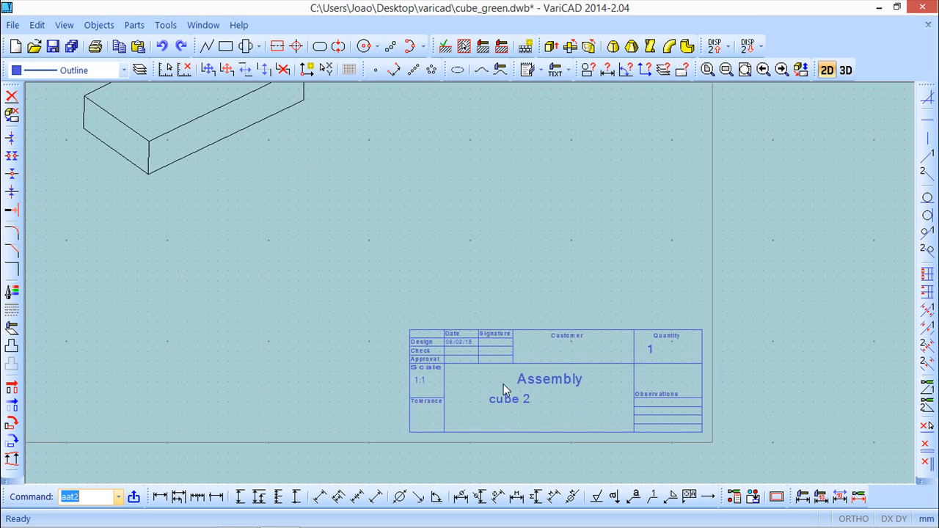
scroll(503, 385, down, 4)
middle_drag(480, 345, 474, 321)
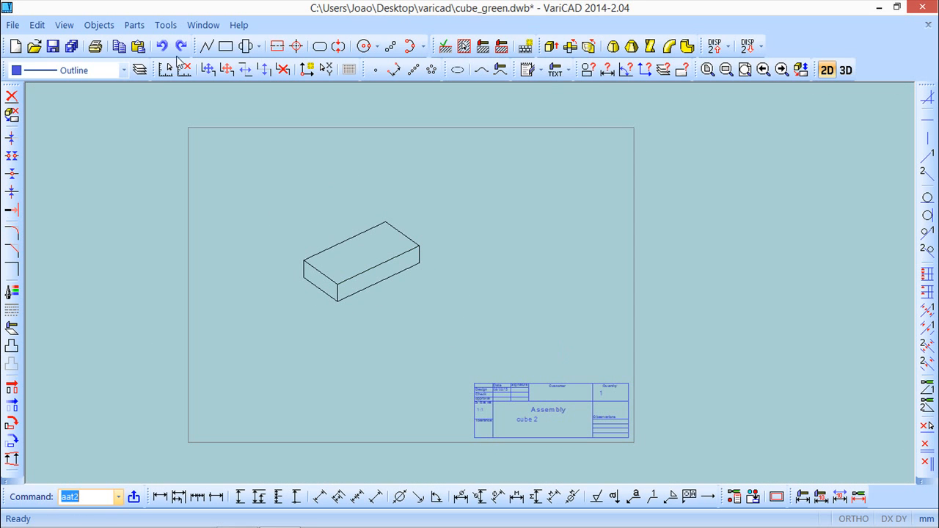
click(52, 47)
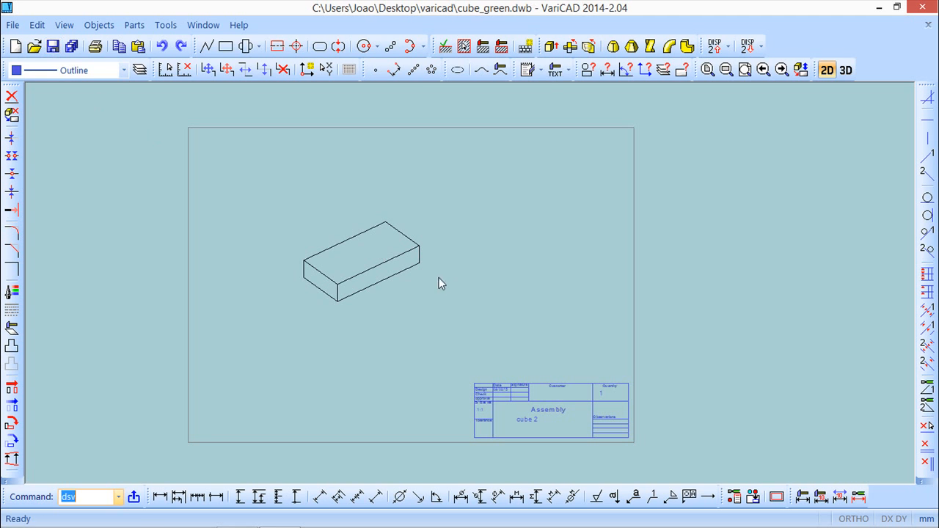
Step: Switch back to the assembly document window
click(204, 25)
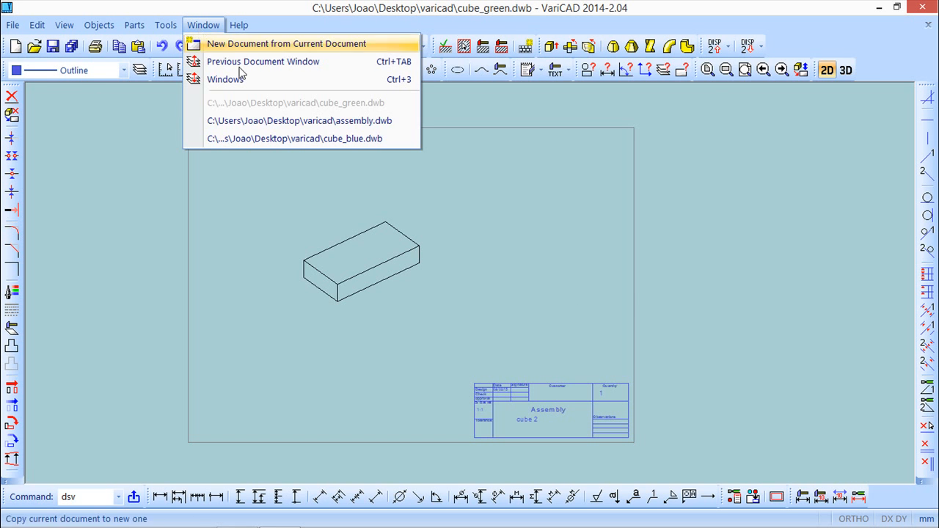
click(292, 121)
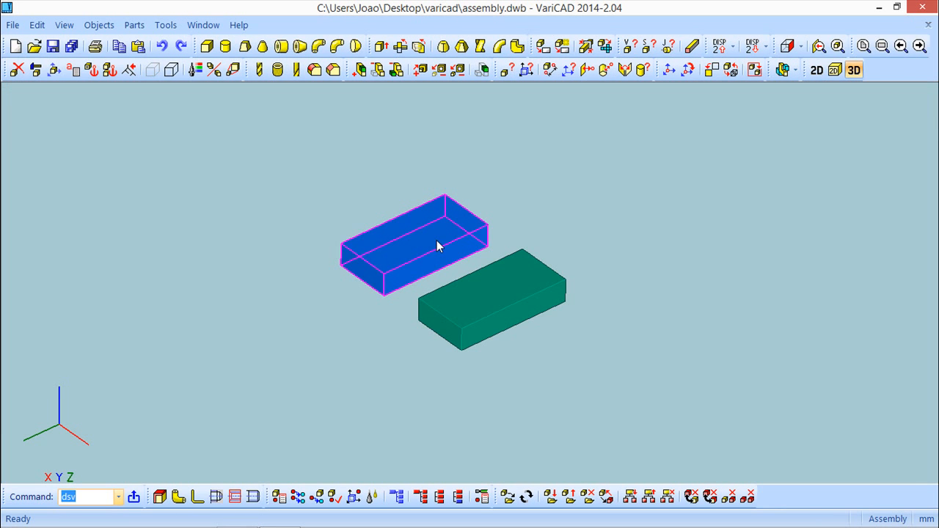
scroll(435, 246, down, 1)
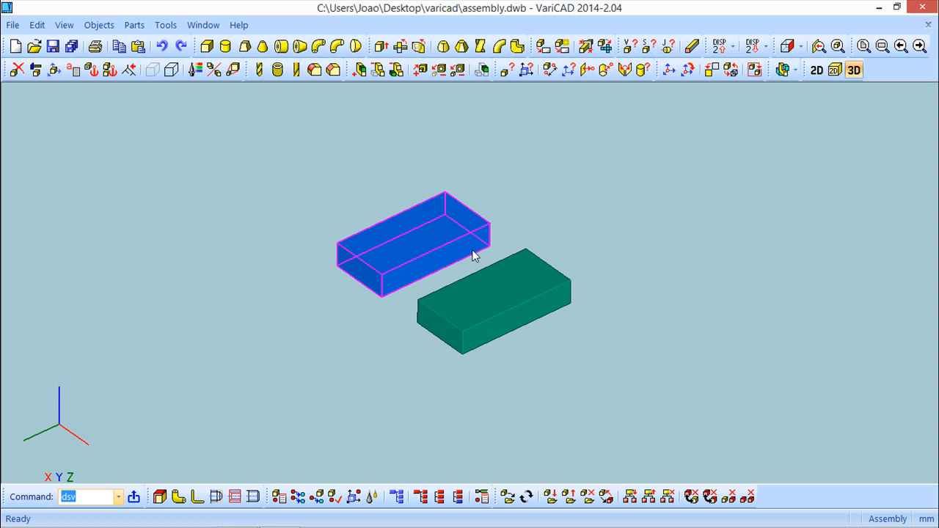
middle_drag(652, 230, 644, 252)
Step: Create a new supplementary object in the assembly and name it Oil
click(103, 25)
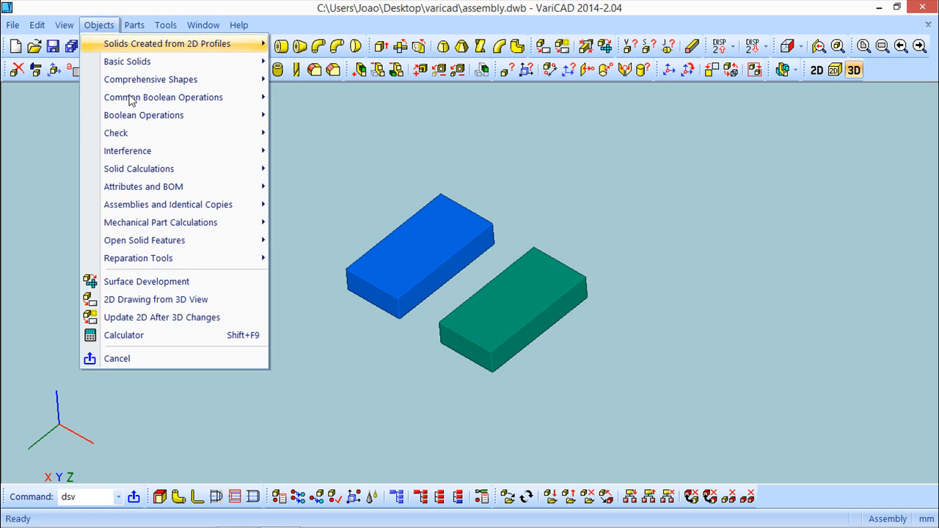
mouse_move(168, 188)
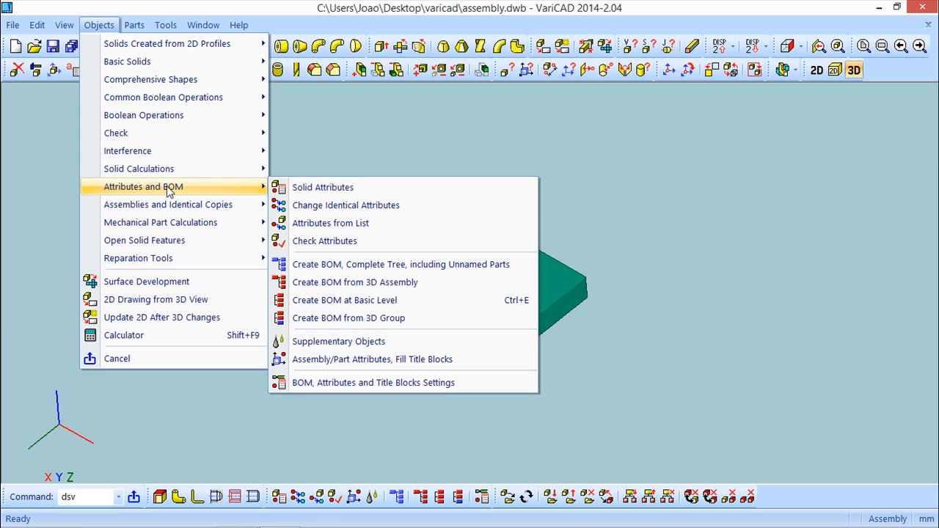
click(366, 345)
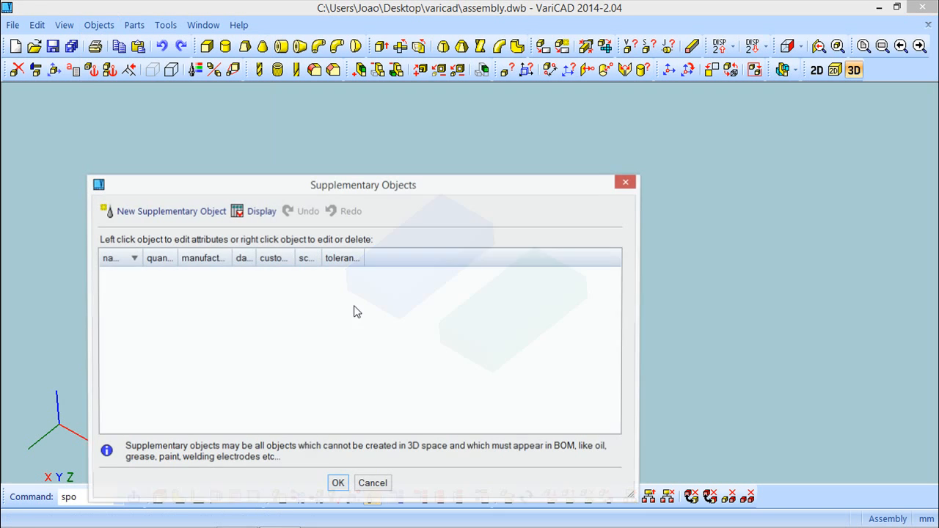
drag(331, 191, 346, 121)
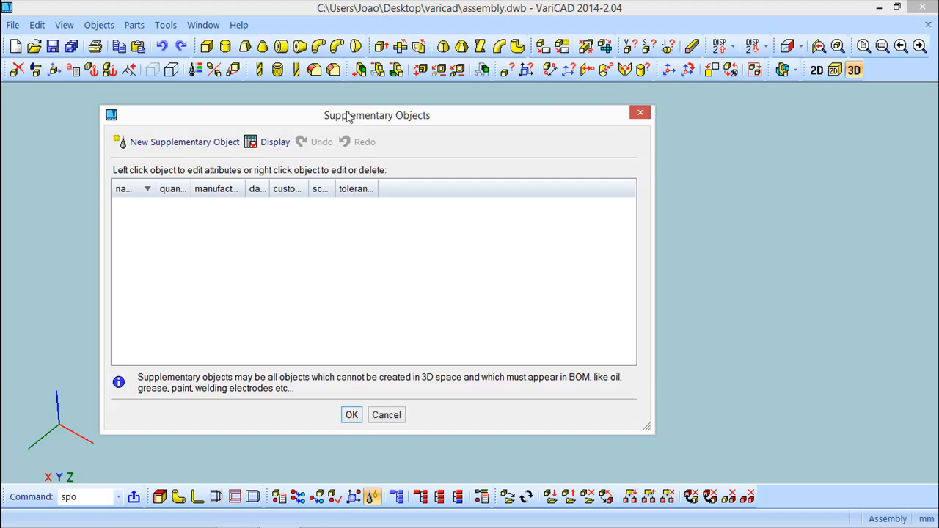
click(188, 143)
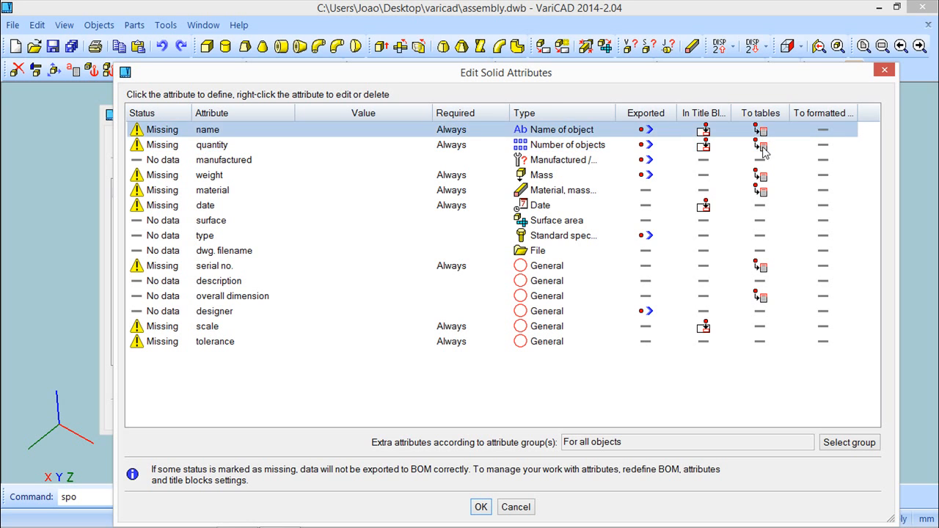
click(209, 129)
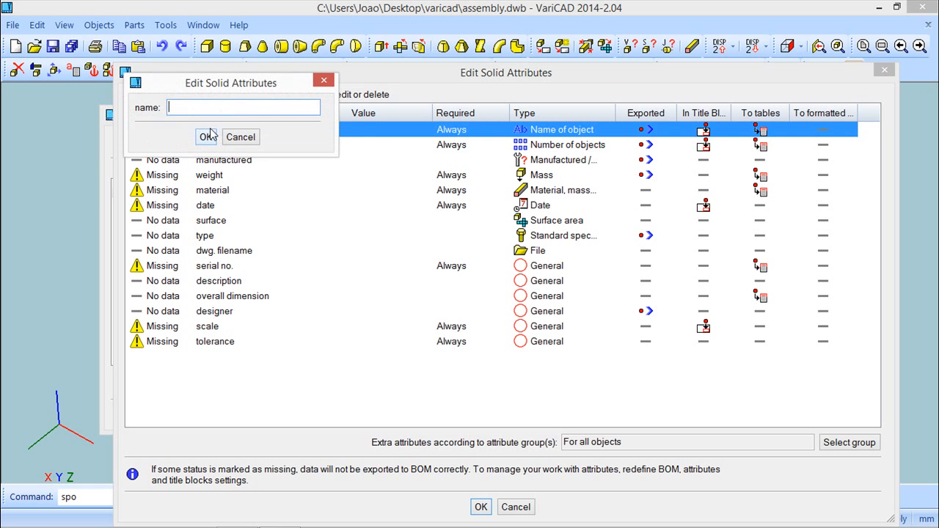
text(Oil)
click(210, 137)
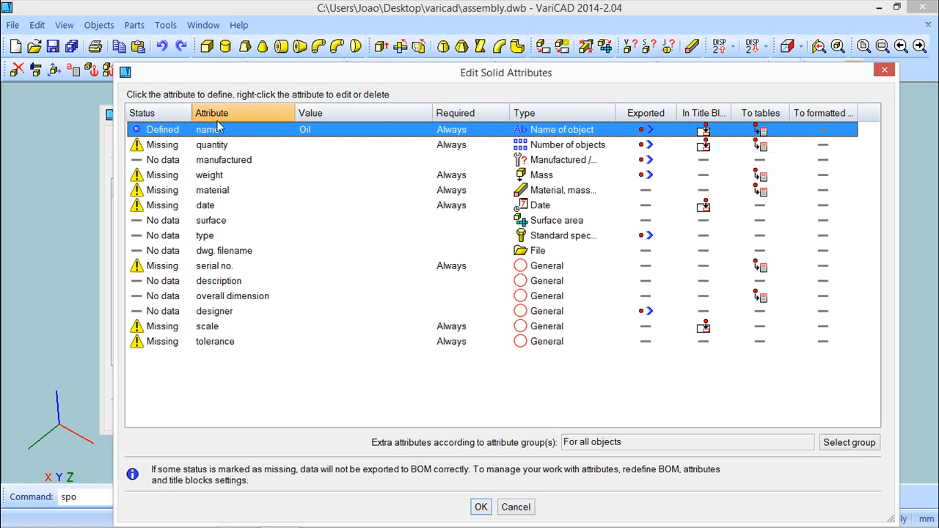
Step: Set the supplementary object's quantity to 10 and enter its weight as 10 without calculating mass
click(207, 145)
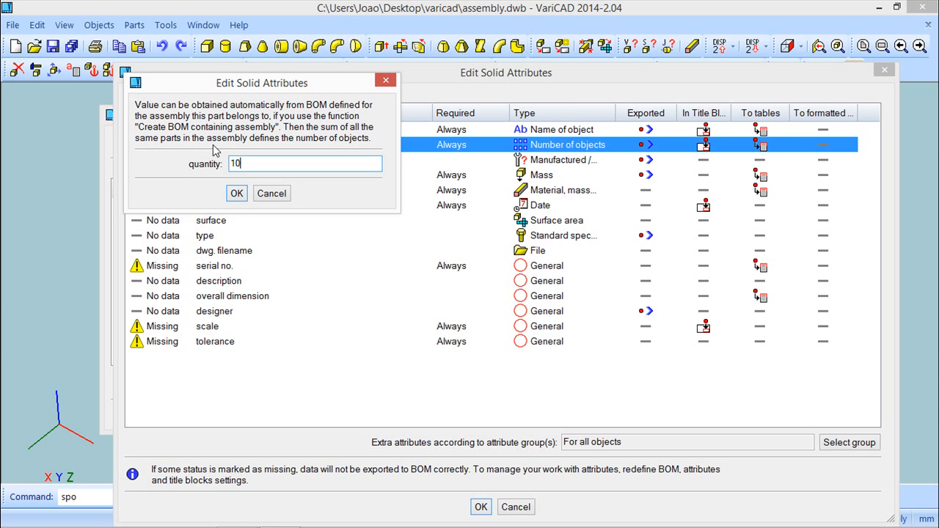
text(10)
key(Return)
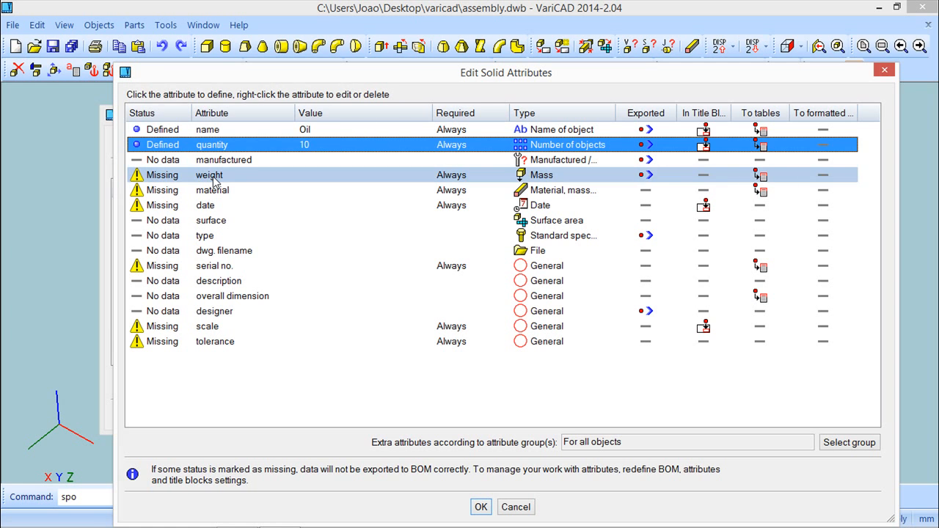
click(214, 180)
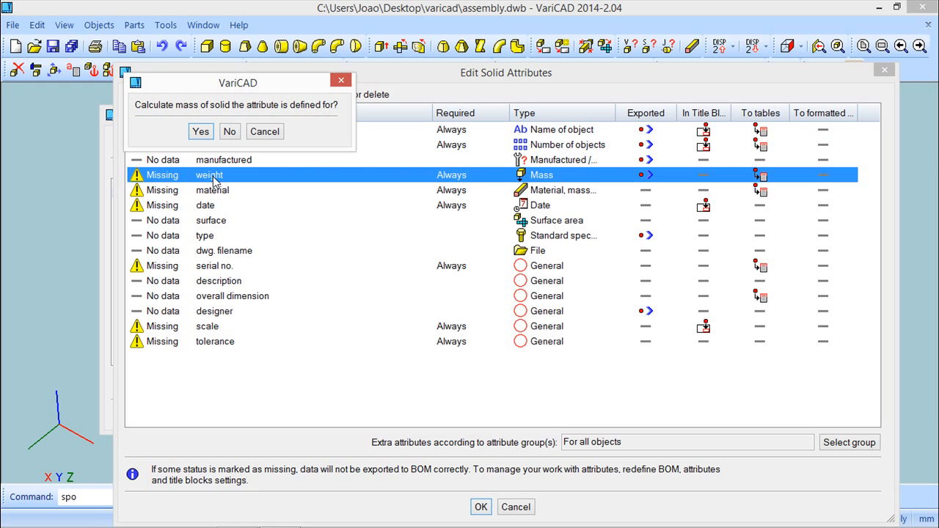
click(231, 131)
text(10)
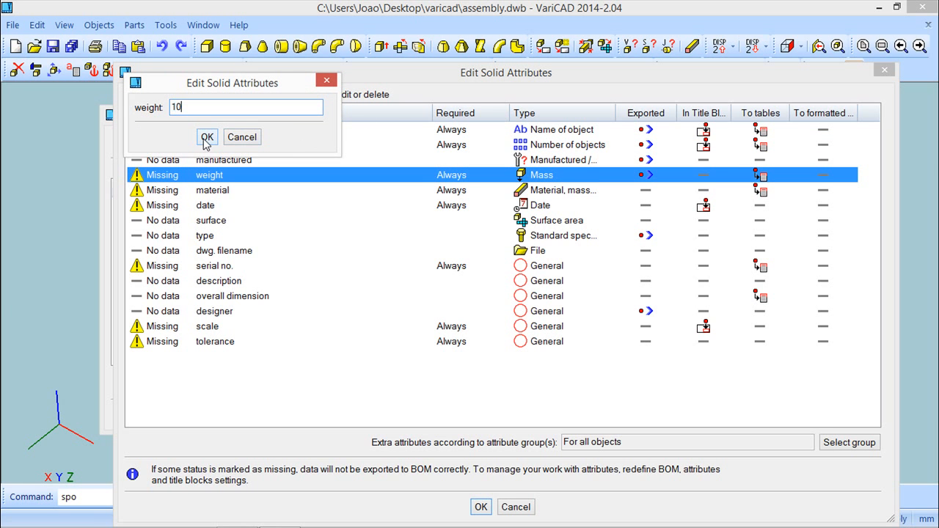
text( L)
click(207, 137)
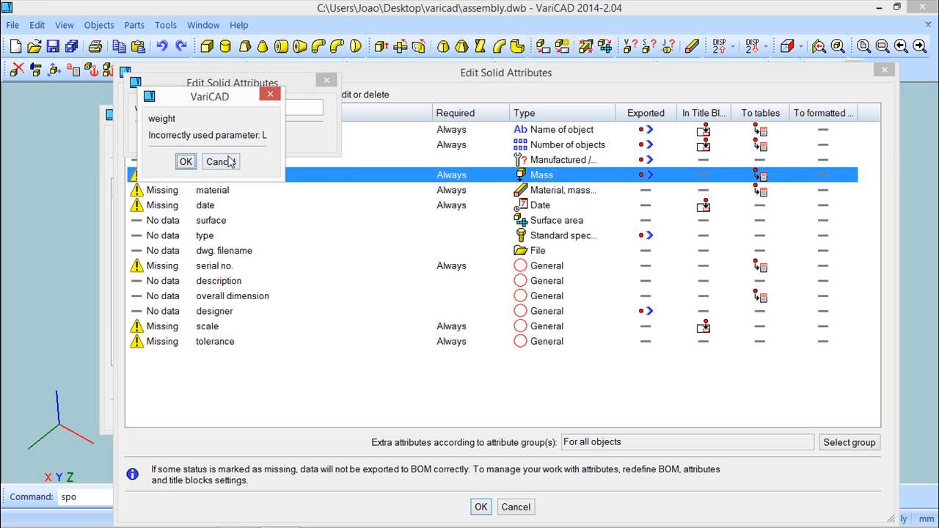
click(222, 159)
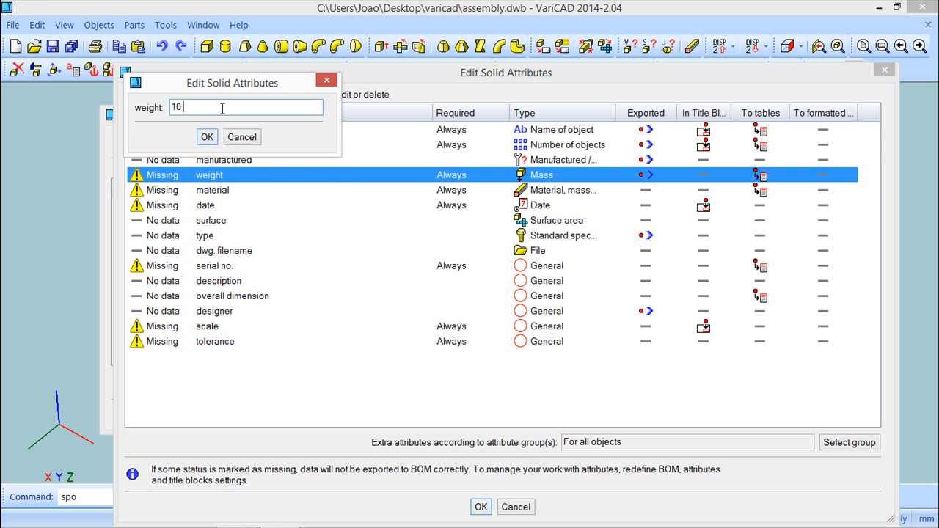
key(Return)
Step: Set the supplementary object's material to Oil and define its date attribute
double_click(226, 190)
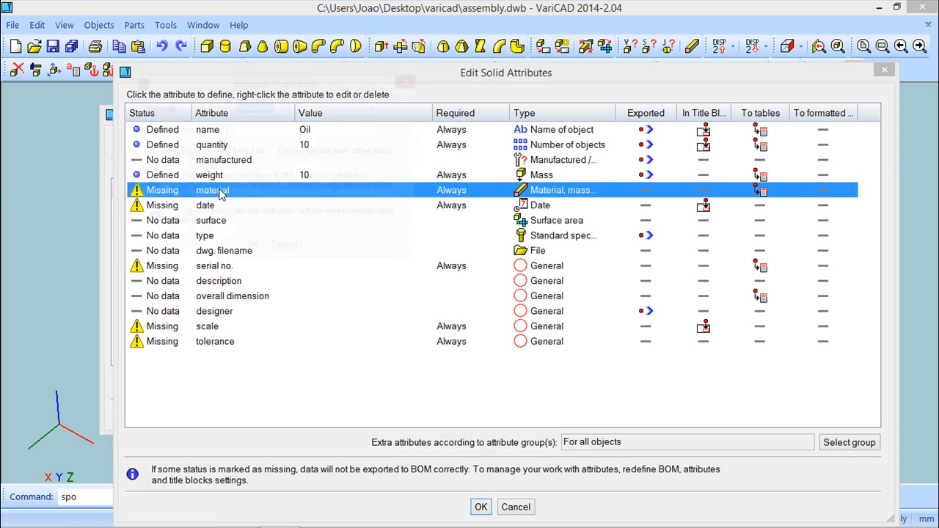
click(378, 107)
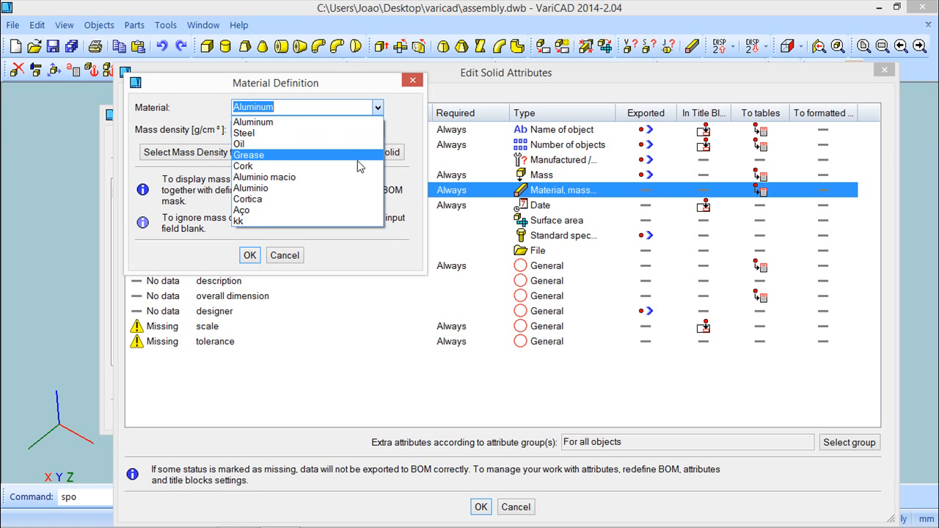
click(259, 145)
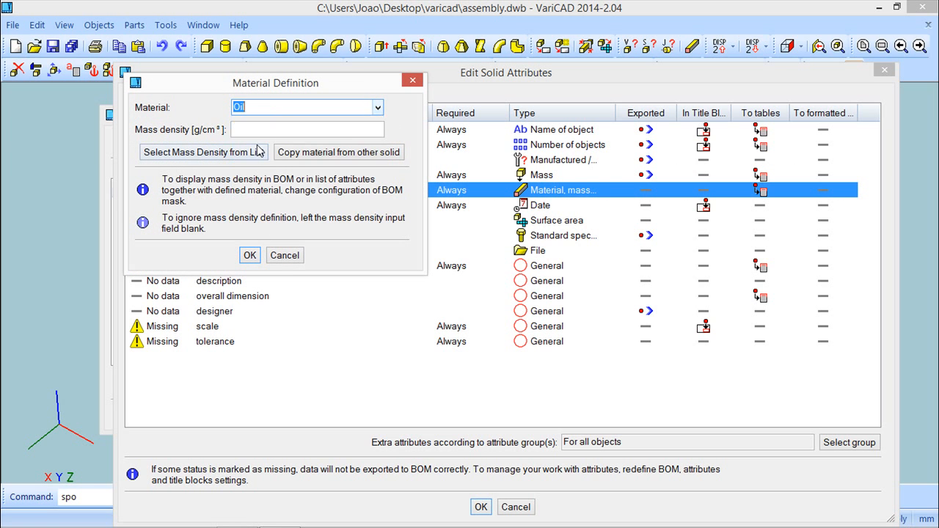
click(248, 255)
click(213, 205)
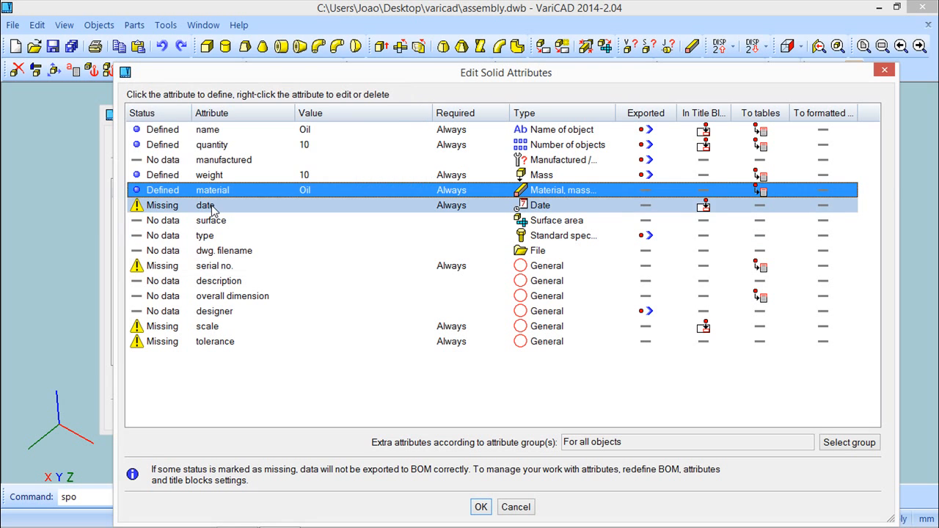
click(317, 177)
click(256, 261)
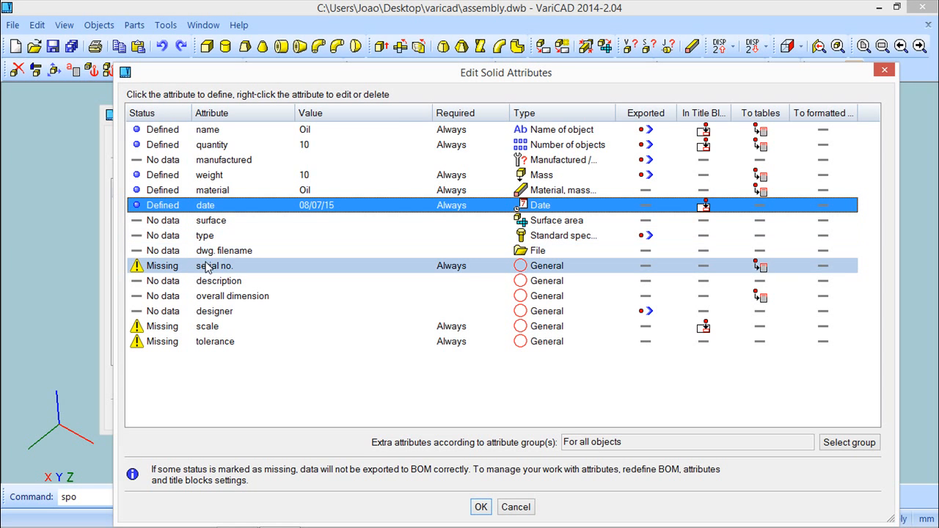
Step: Set the Oil object's serial no. to 3 and its overall dimension to 10 Liters, then confirm the attributes
click(206, 271)
text(3)
click(212, 137)
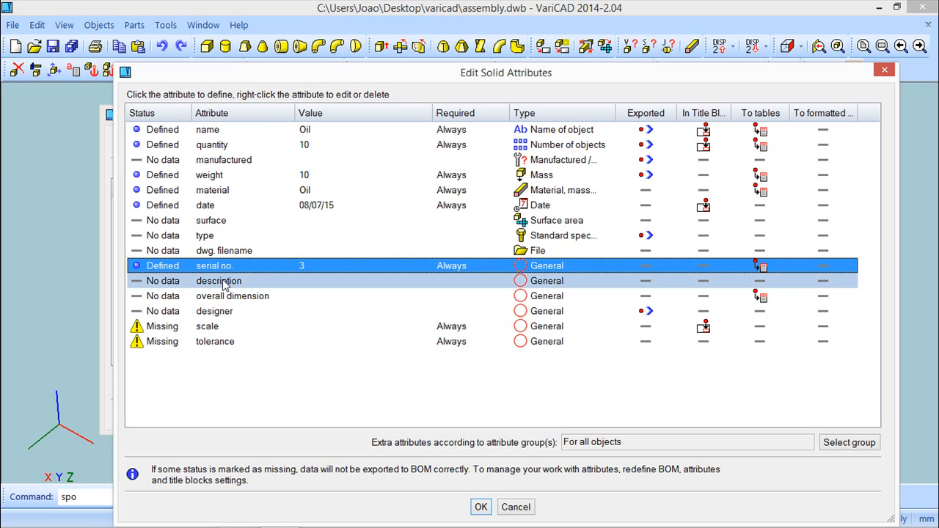
click(220, 296)
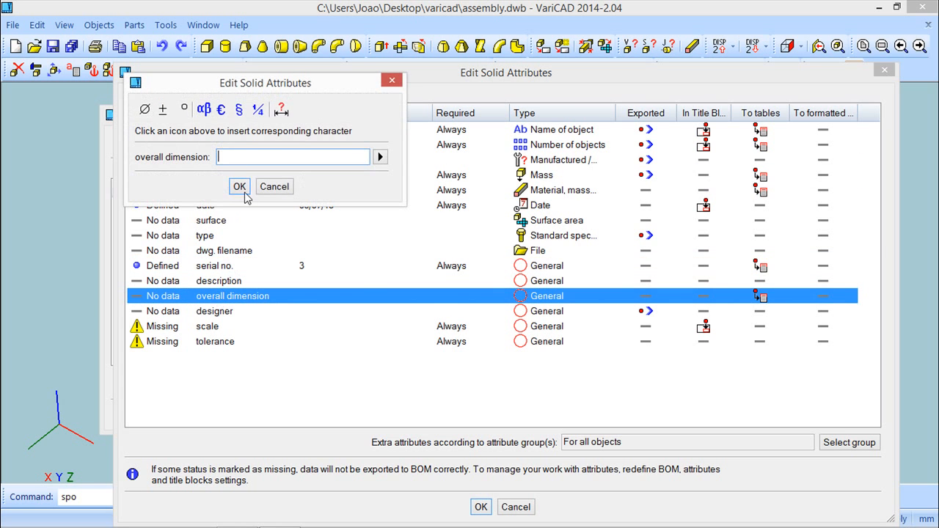
click(240, 187)
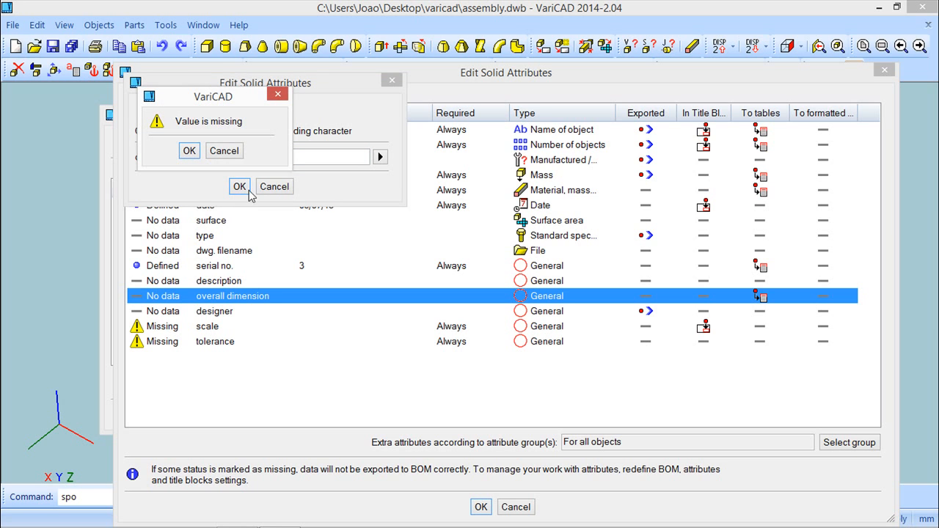
click(193, 152)
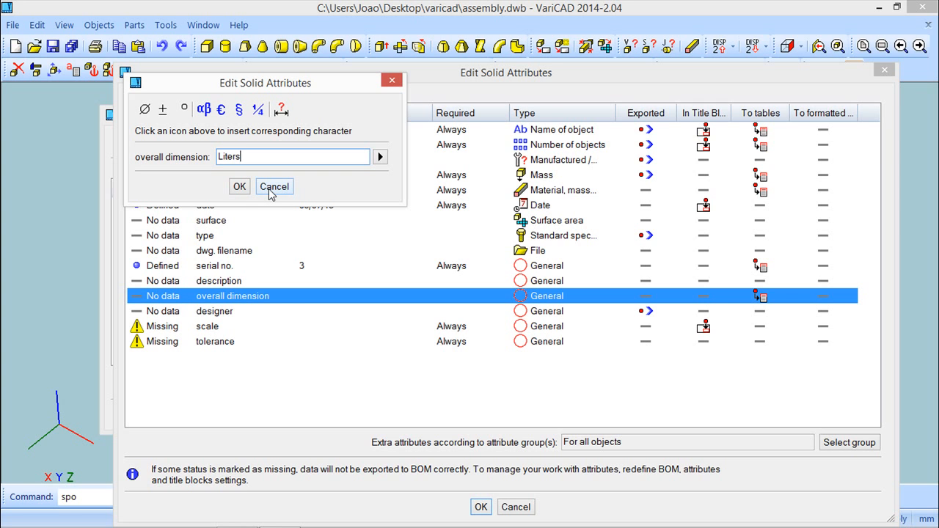
text(10)
click(239, 186)
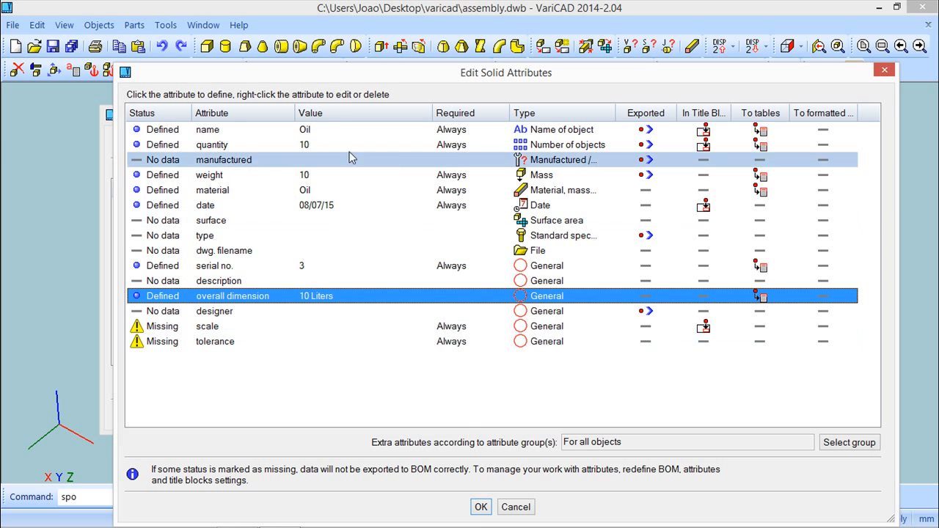
click(479, 507)
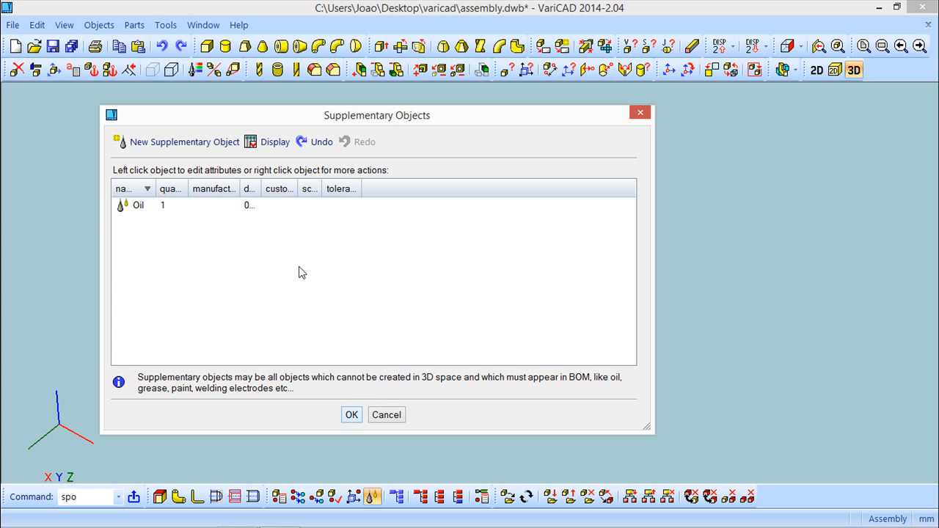
Step: Widen the supplementary objects list columns and confirm the Supplementary Objects dialog
drag(264, 189, 453, 189)
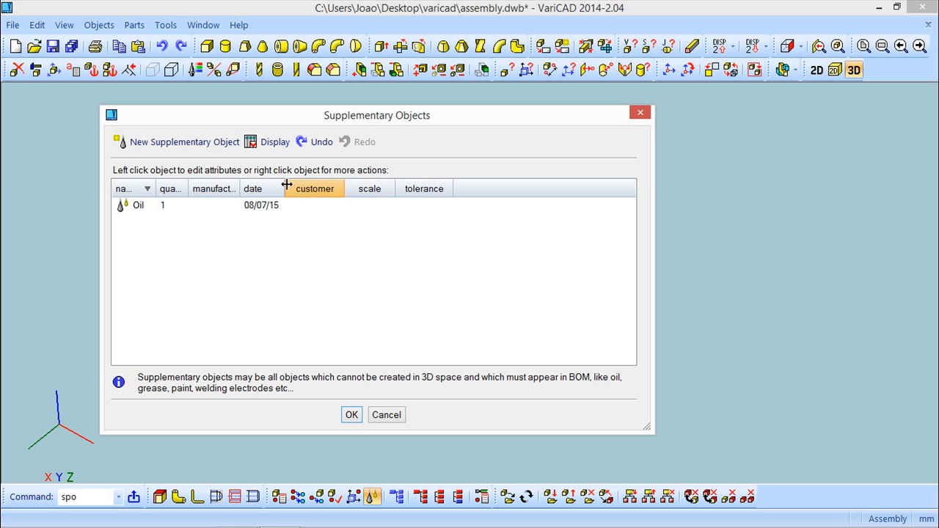
double_click(239, 188)
drag(188, 188, 208, 189)
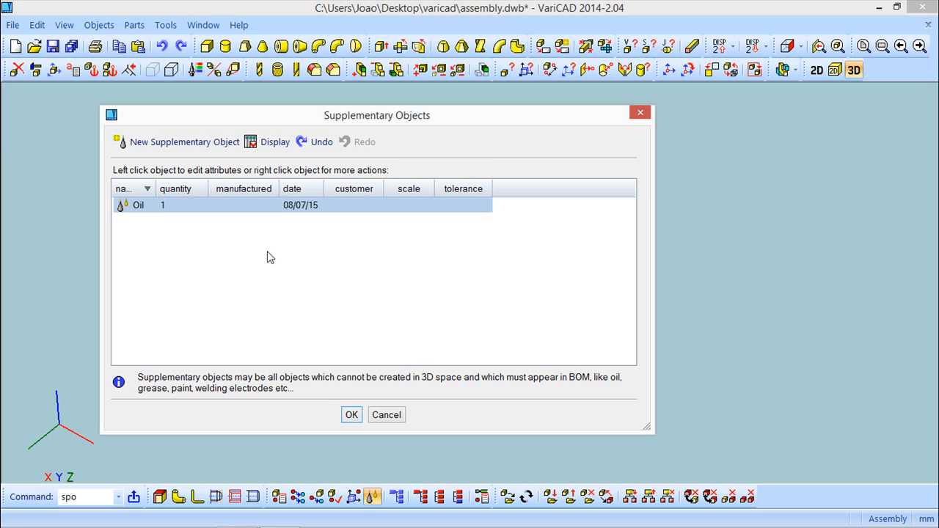
click(349, 416)
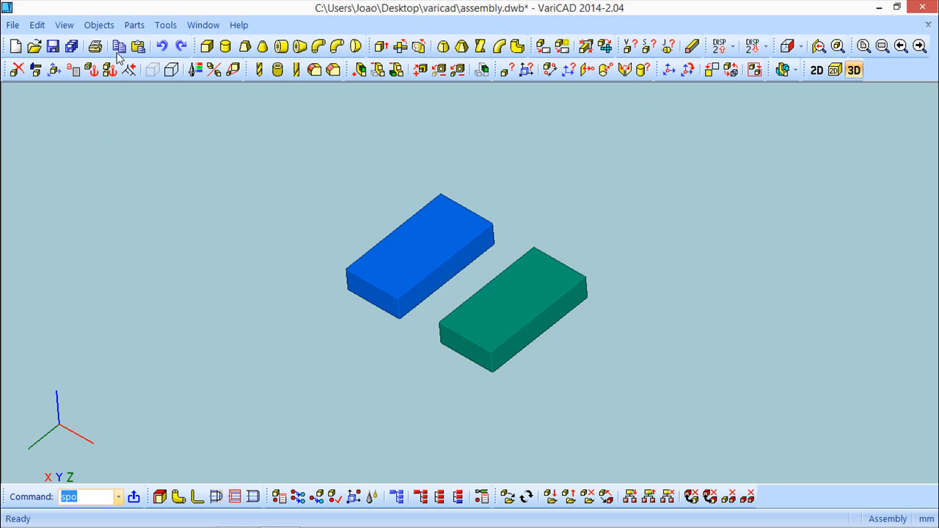
Step: Create a BOM from the 3D assembly, review its items, and close it
click(99, 25)
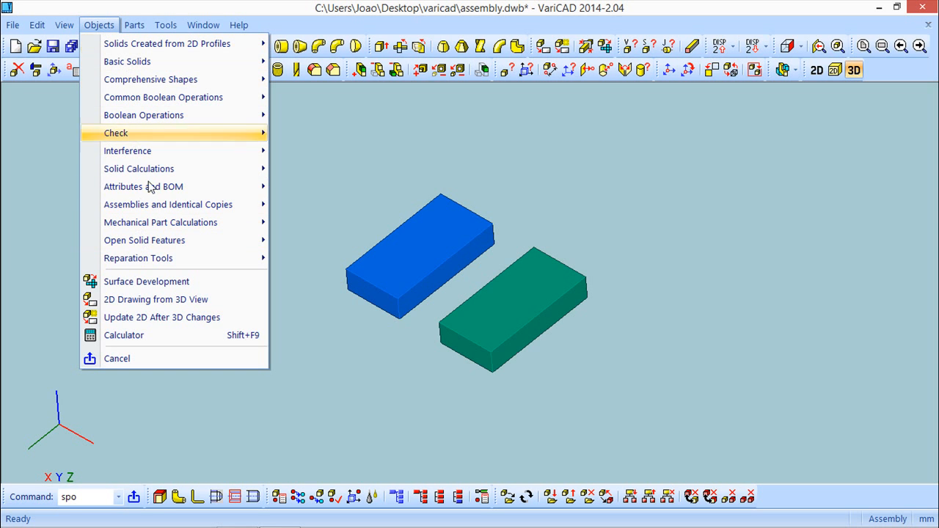
mouse_move(159, 209)
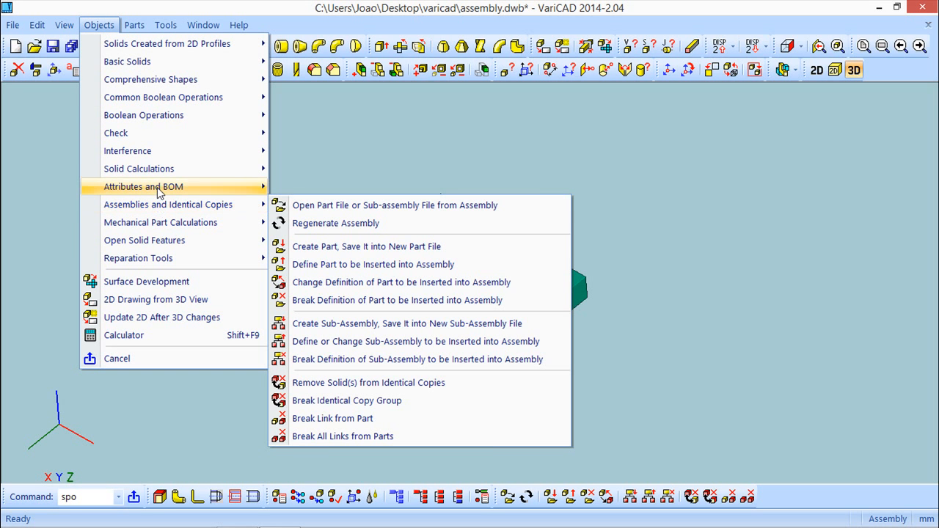
mouse_move(159, 192)
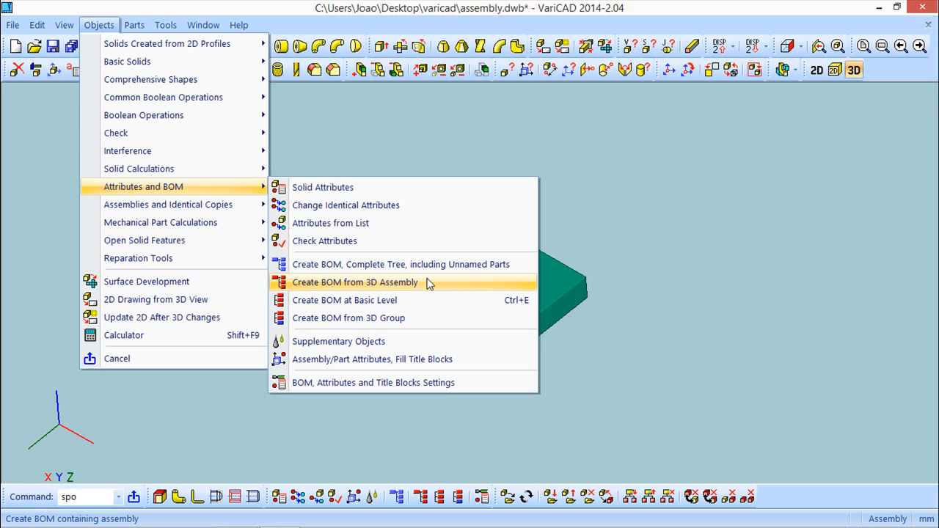
click(384, 283)
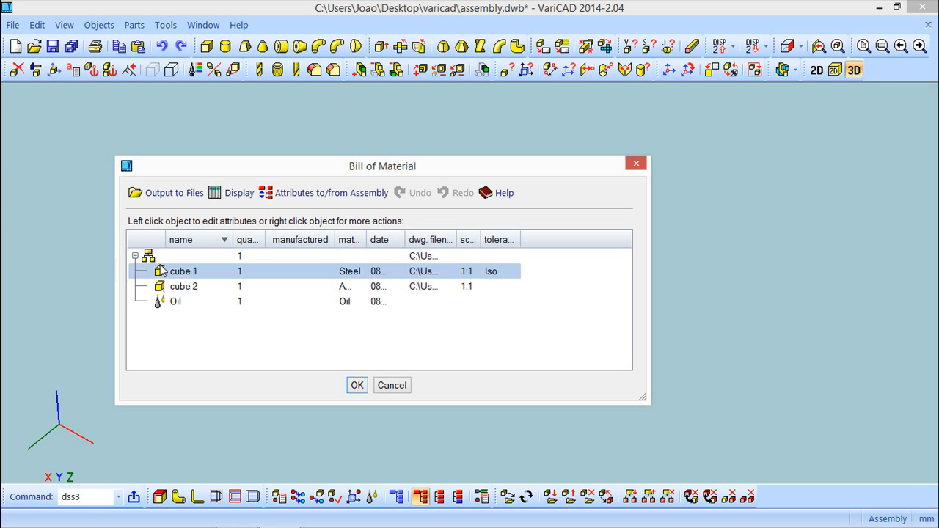
click(395, 389)
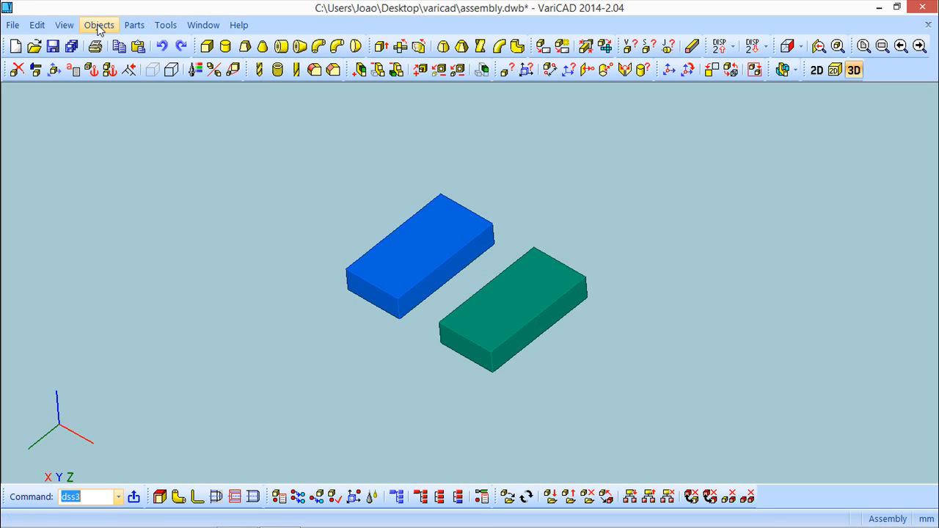
Step: Create a BOM at basic level and try to output the list of parts as a table in the 2D area
click(99, 25)
mouse_move(156, 195)
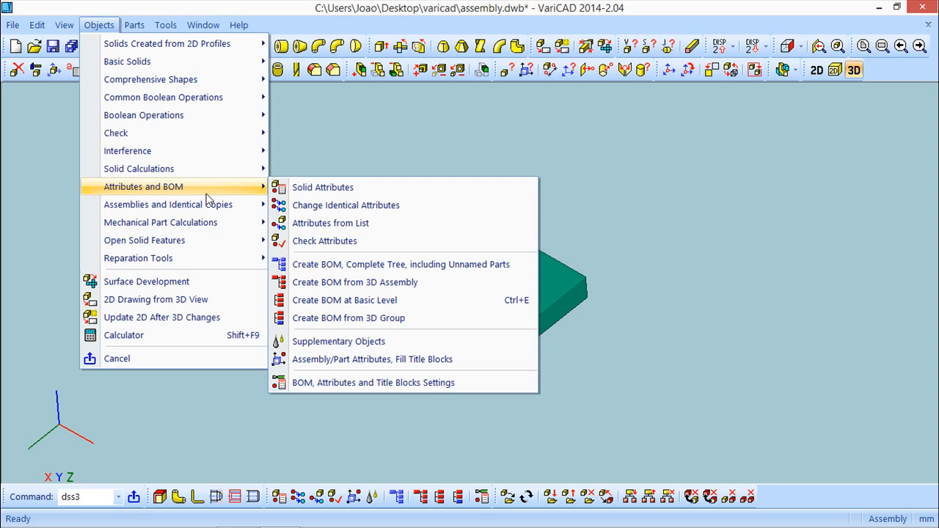
click(358, 302)
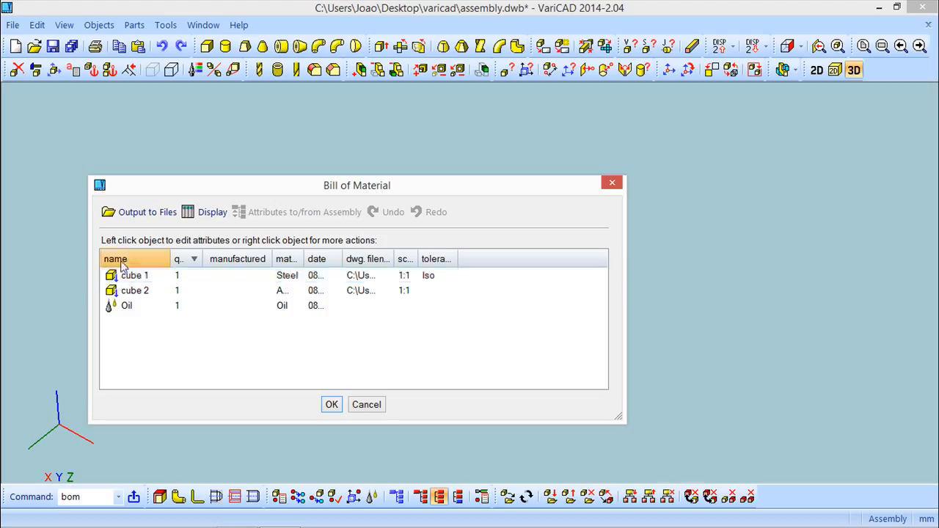
click(143, 213)
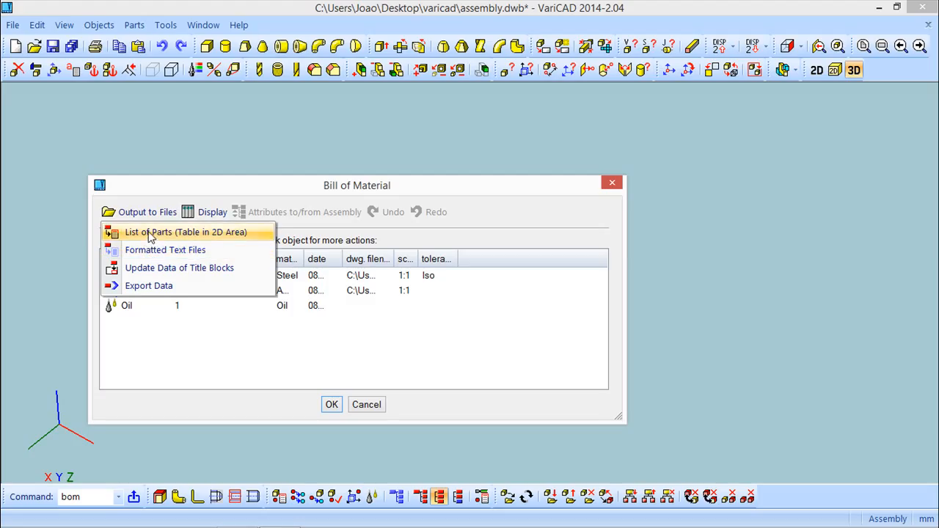
click(370, 405)
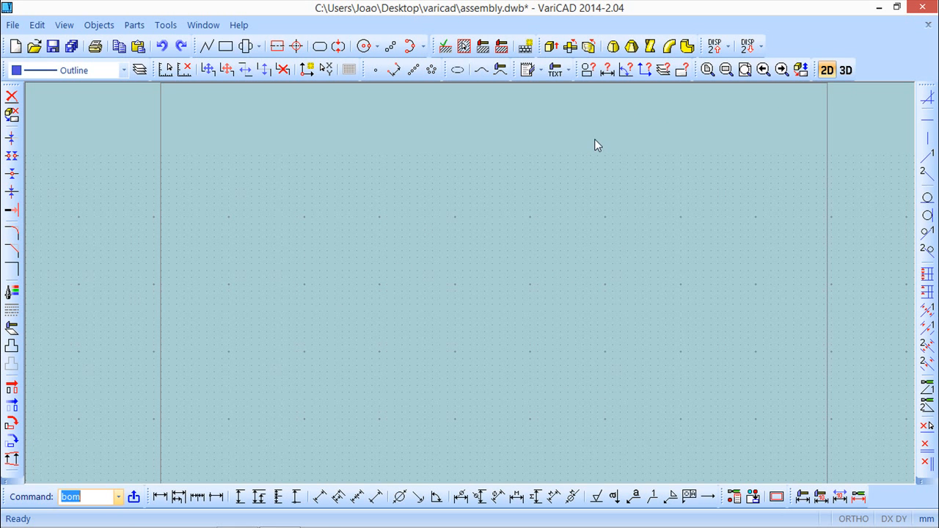
Step: Open the title block attributes for the drawing and set the name to Assembly
click(99, 26)
mouse_move(139, 136)
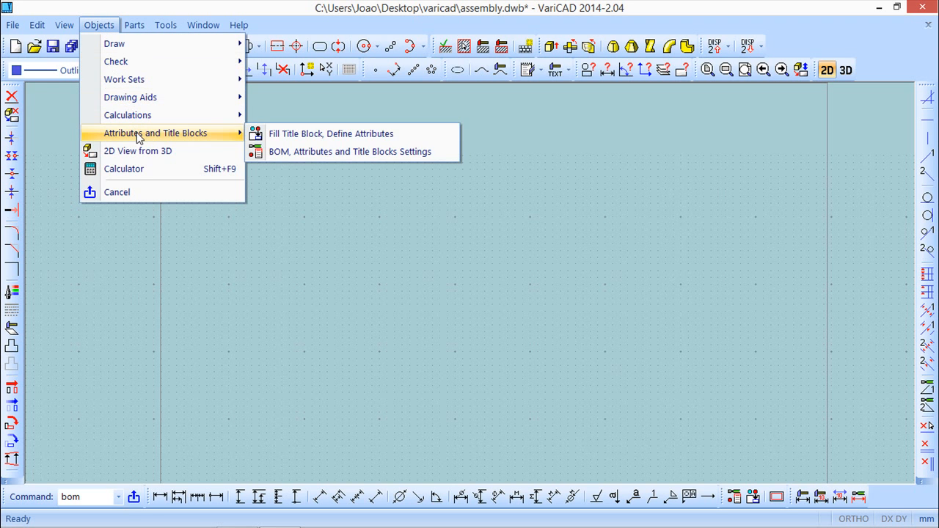
click(314, 135)
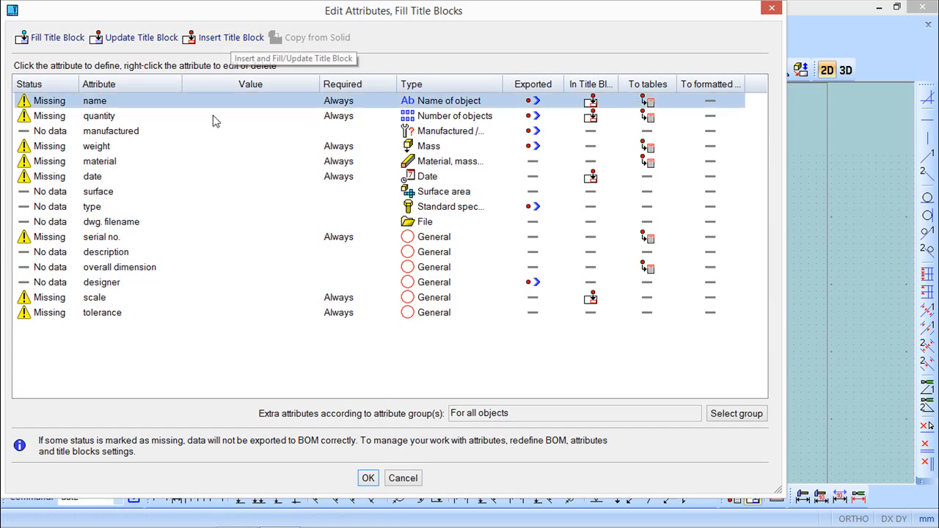
click(108, 108)
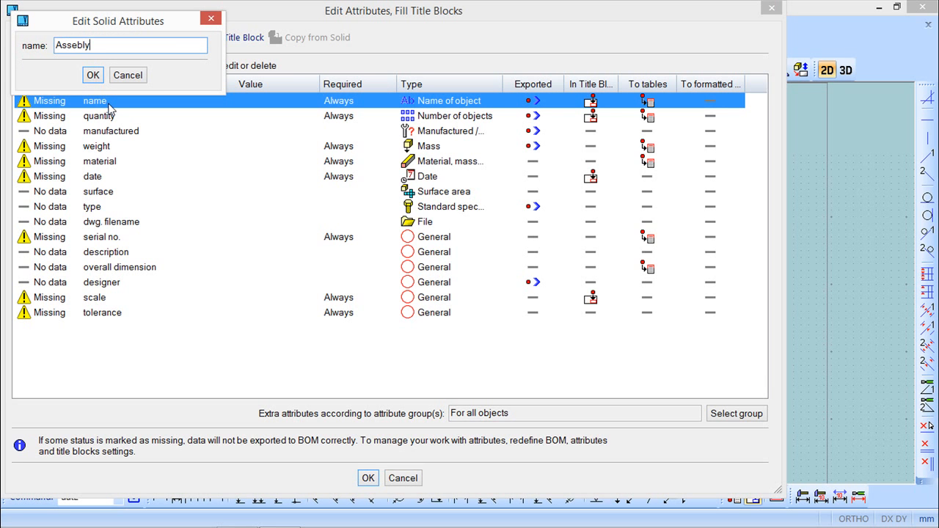
key(Return)
right_click(132, 104)
click(180, 111)
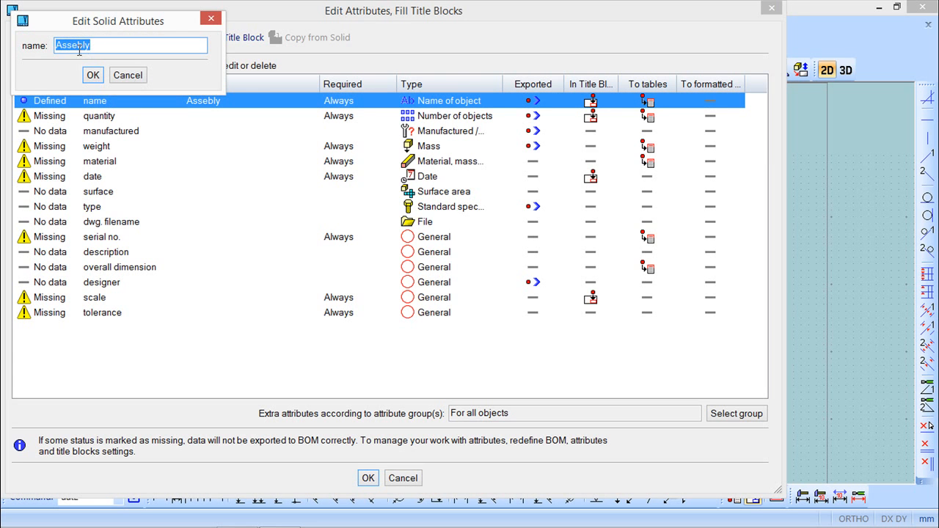
click(74, 46)
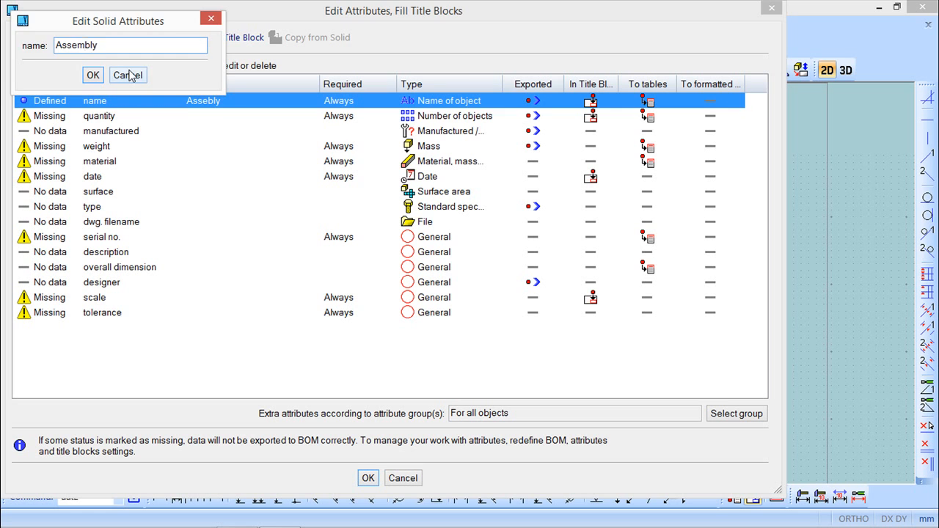
key(Return)
Step: Set the assembly quantity to 1 and cancel the weight entry
click(108, 120)
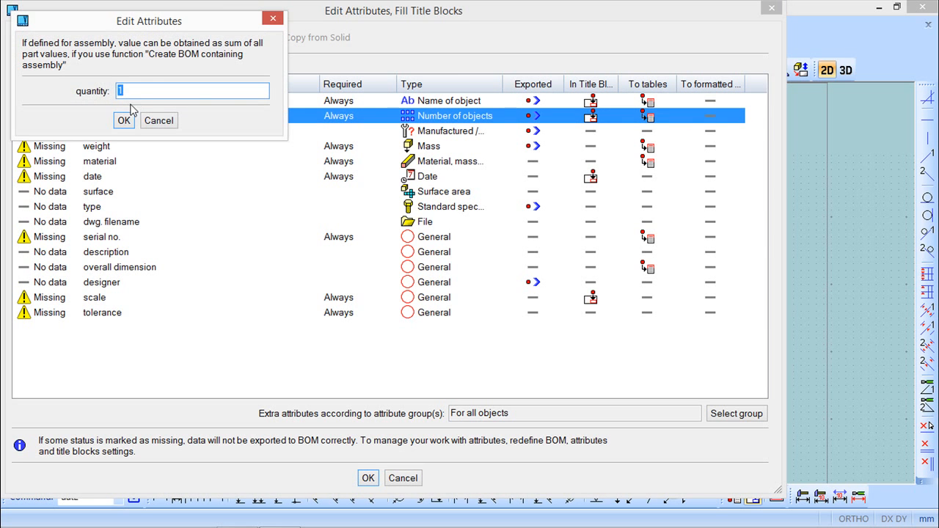
click(125, 122)
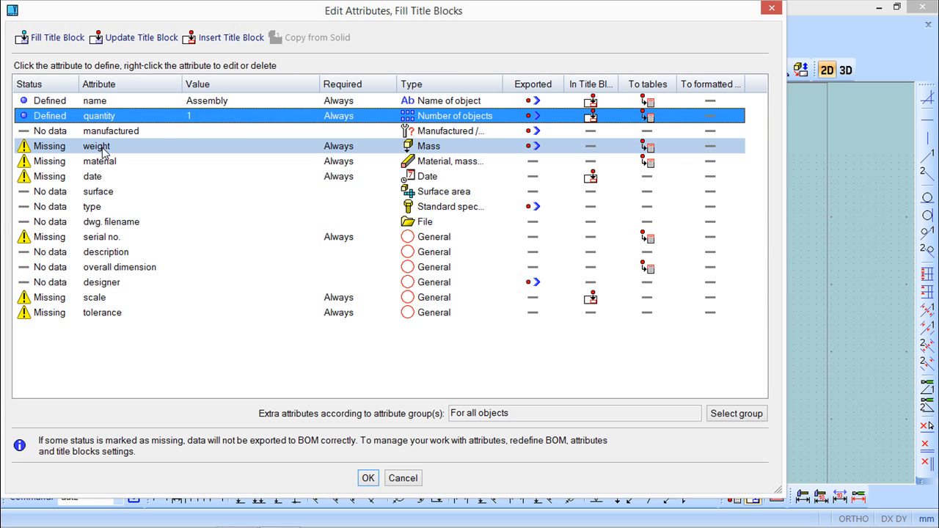
click(103, 147)
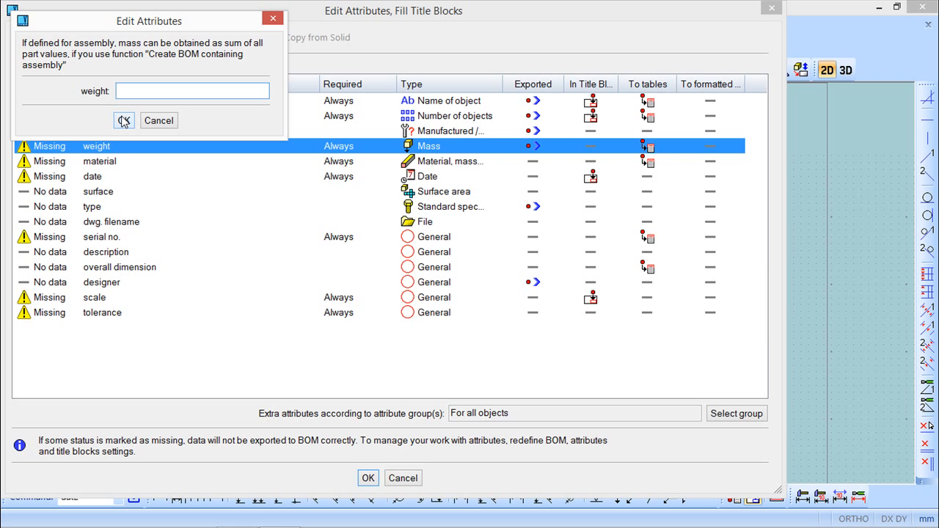
click(168, 121)
Step: Set the assembly material to Steel and define the date attribute
click(101, 165)
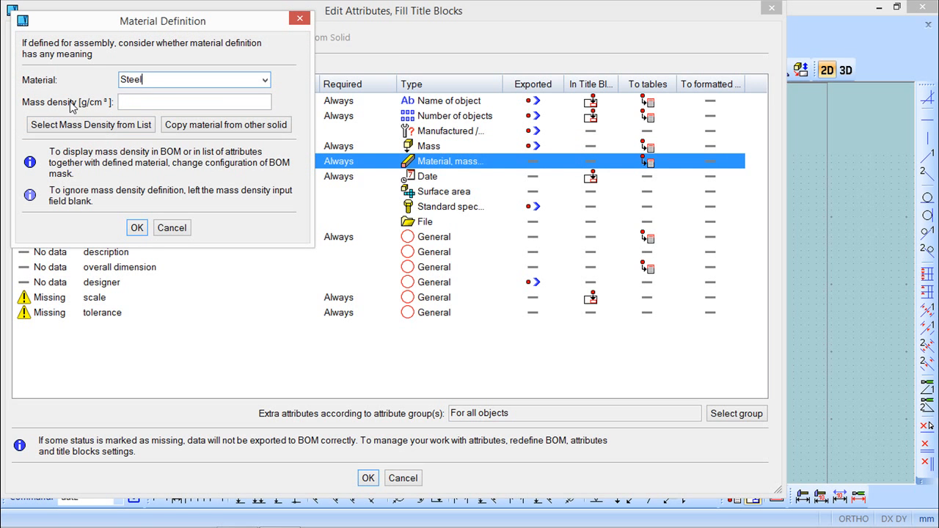
key(Return)
click(82, 177)
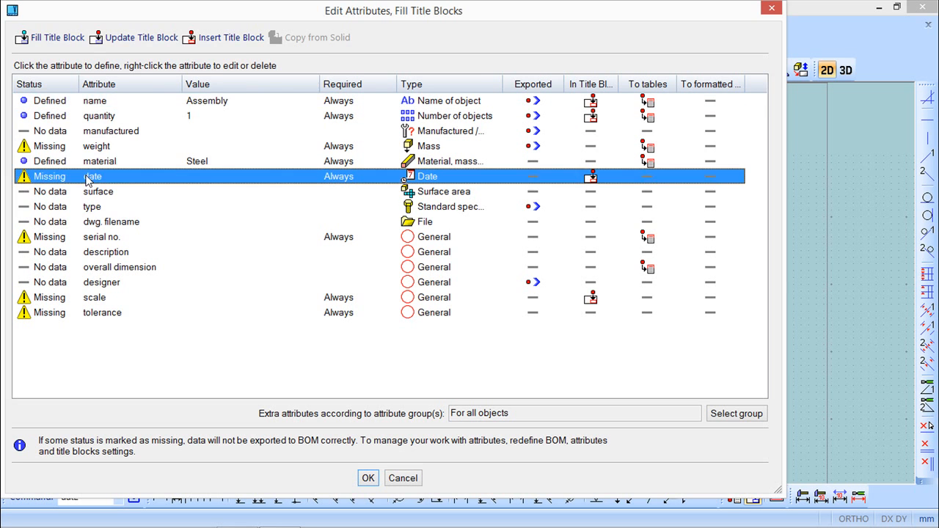
key(Return)
Step: Set the assembly serial no. to 4 and the scale to 1:1
click(105, 242)
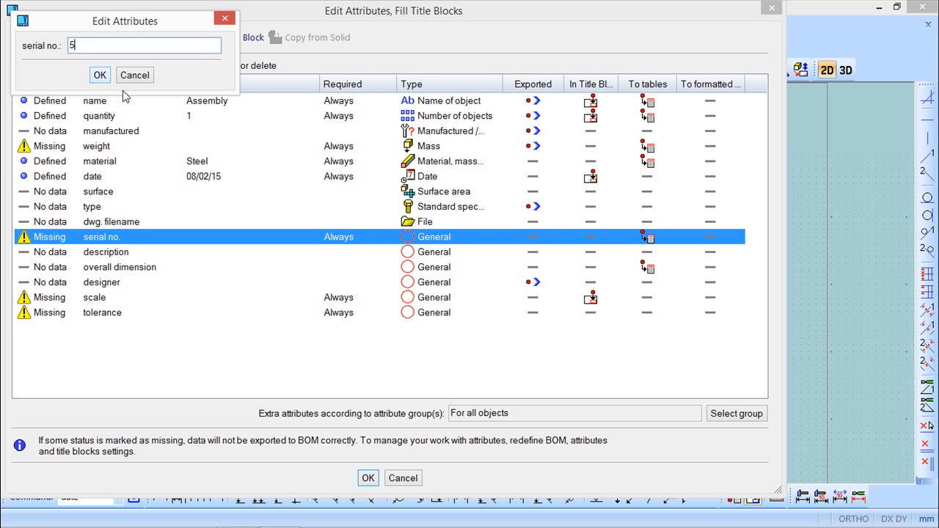
click(103, 78)
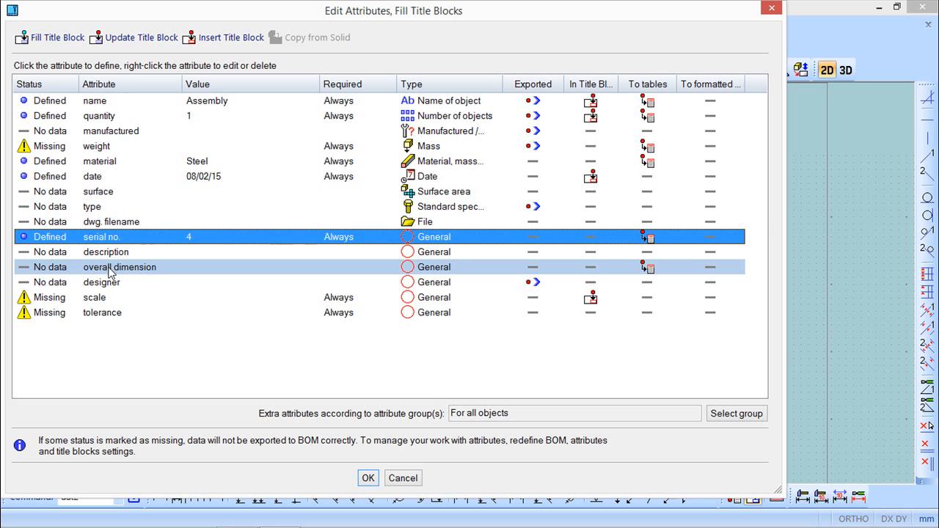
click(102, 299)
click(79, 76)
click(143, 75)
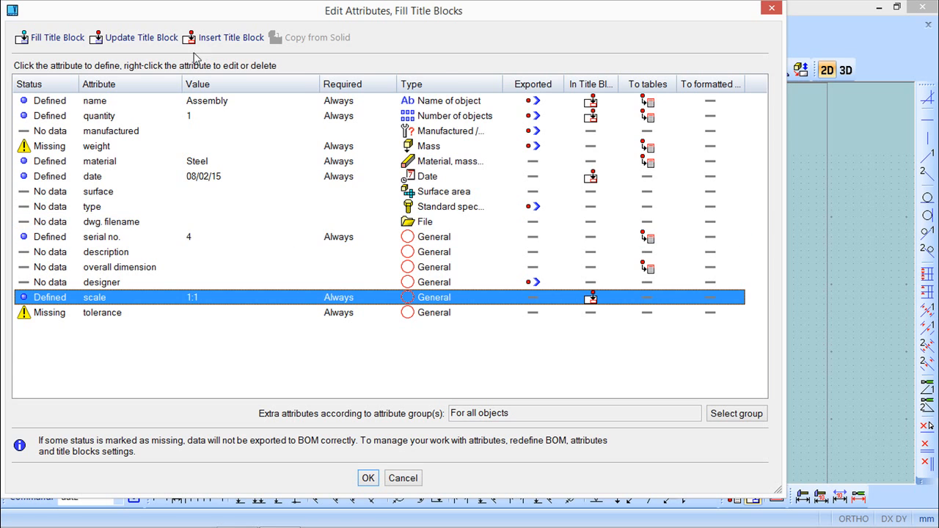
Step: Confirm the attributes to fill the drawing's title block
drag(277, 18, 279, 38)
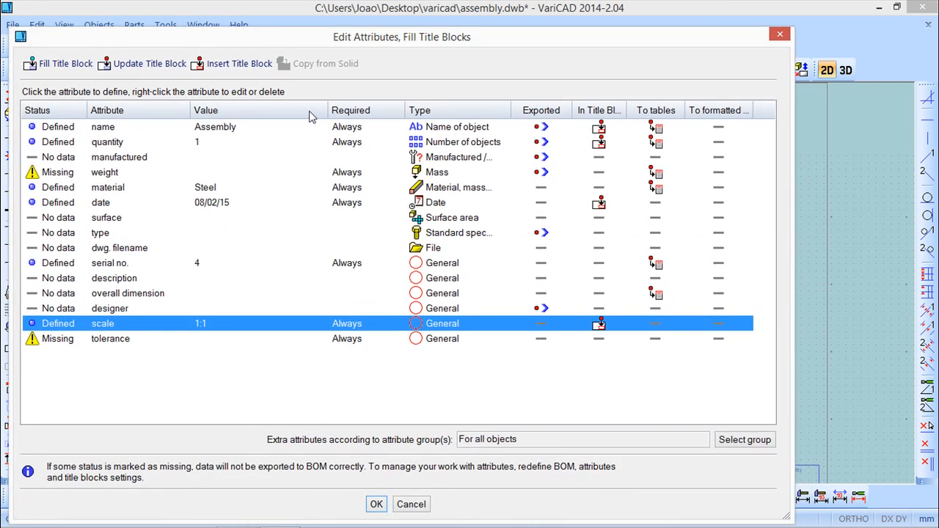
click(377, 504)
scroll(612, 192, down, 3)
scroll(575, 143, up, 3)
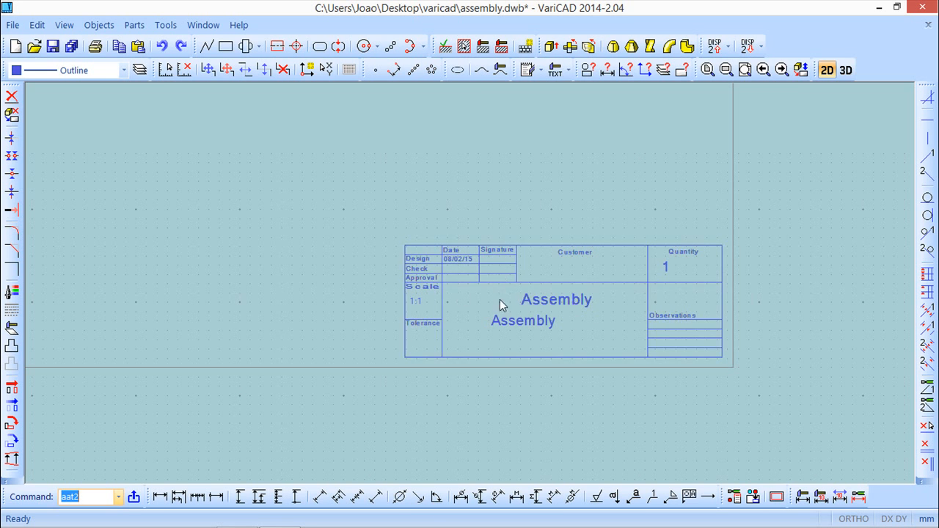
scroll(570, 321, down, 3)
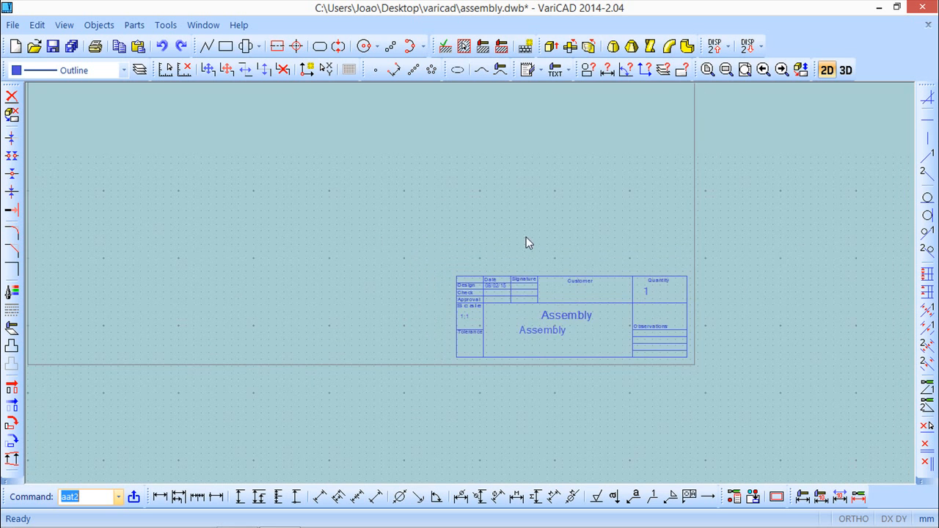
Step: Insert objects from the vari_list drawing file into the assembly drawing definitively
click(13, 25)
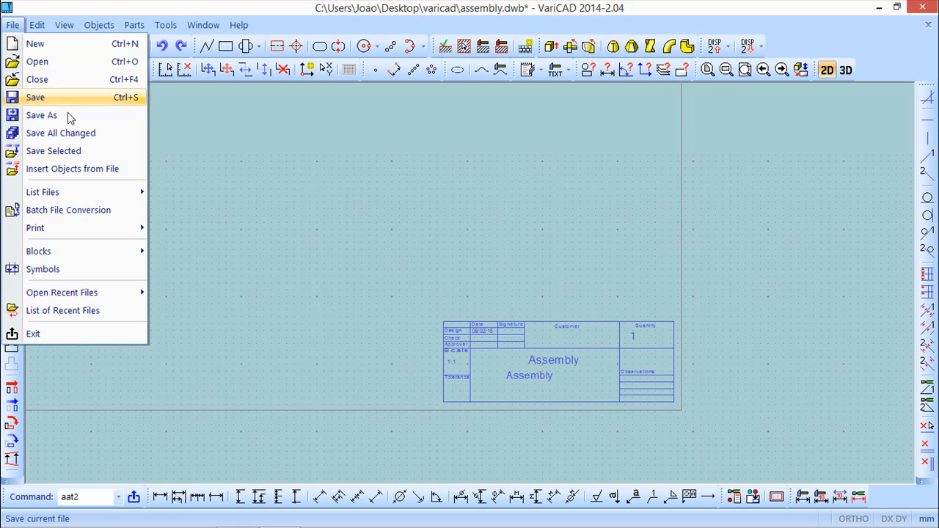
click(86, 173)
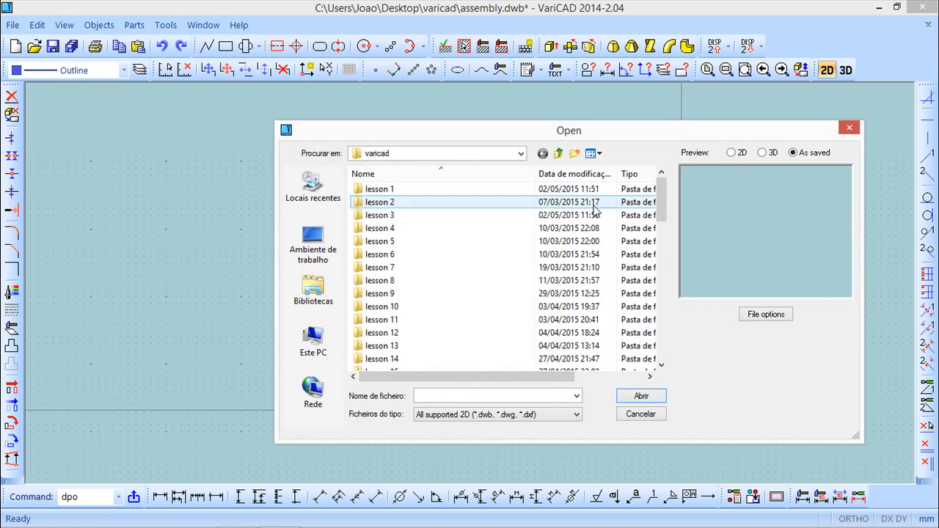
drag(662, 198, 669, 396)
click(374, 359)
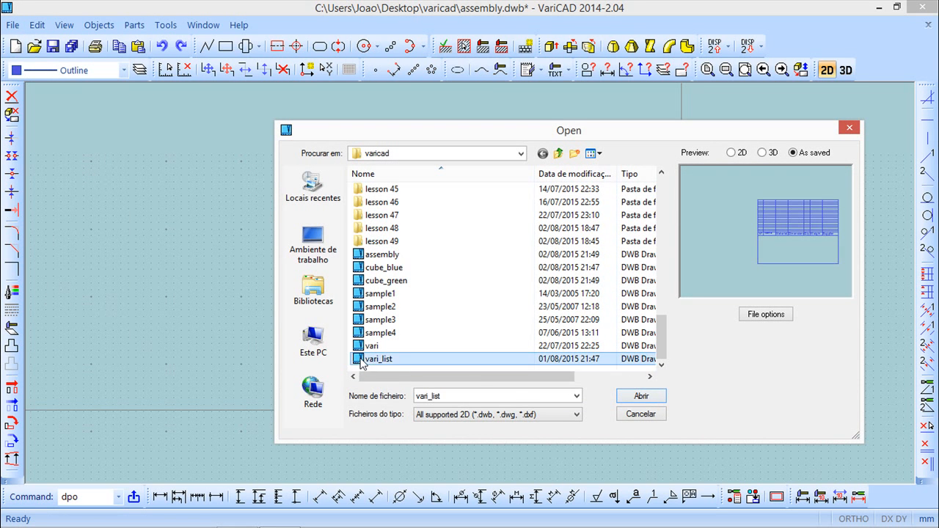
click(641, 396)
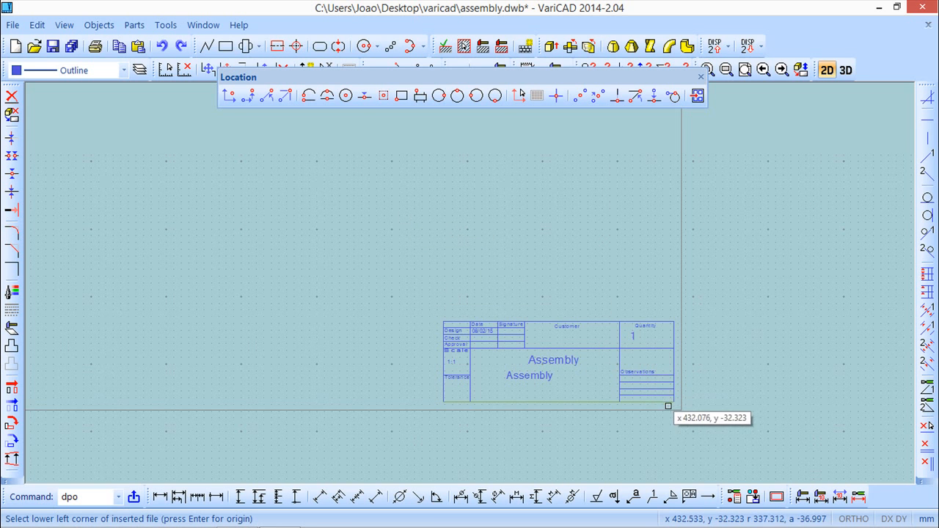
click(641, 399)
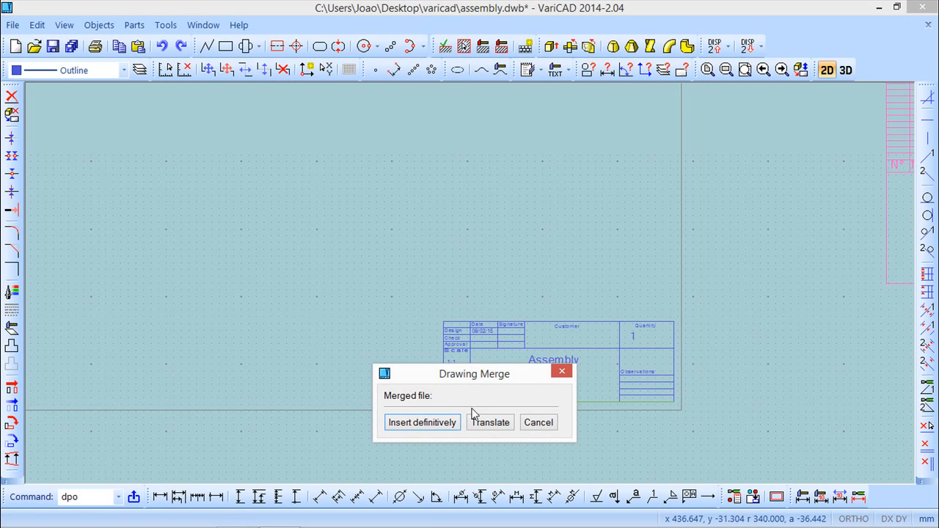
click(422, 422)
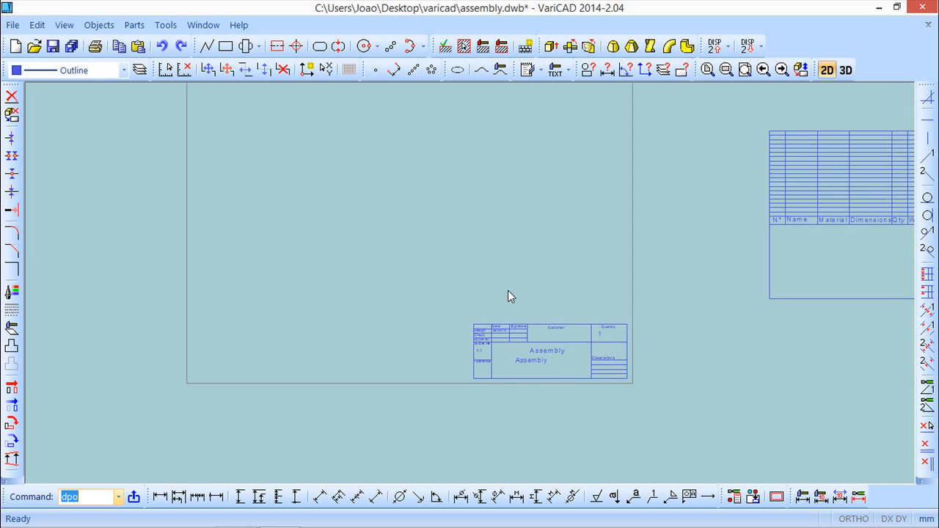
Step: Translate the inserted parts list table, deleting the originals, onto the drawing sheet near the title block
middle_drag(651, 306, 446, 301)
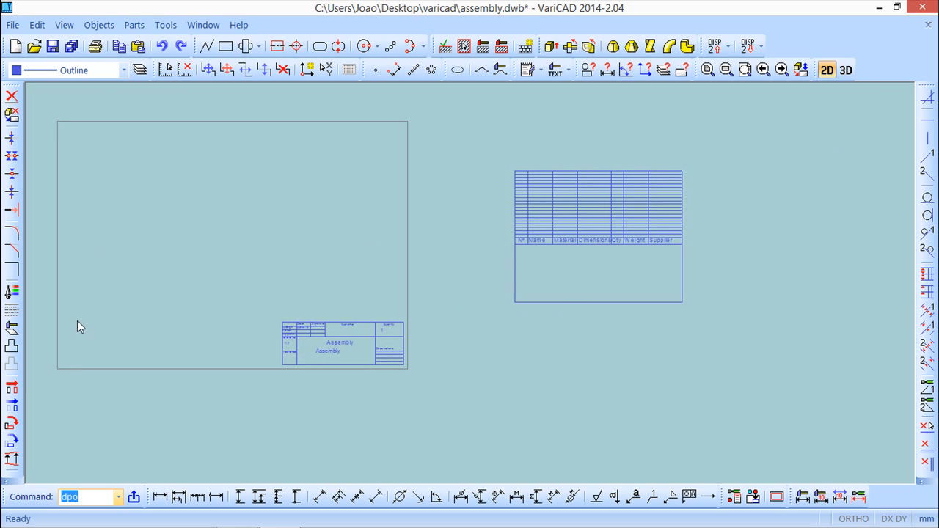
click(12, 407)
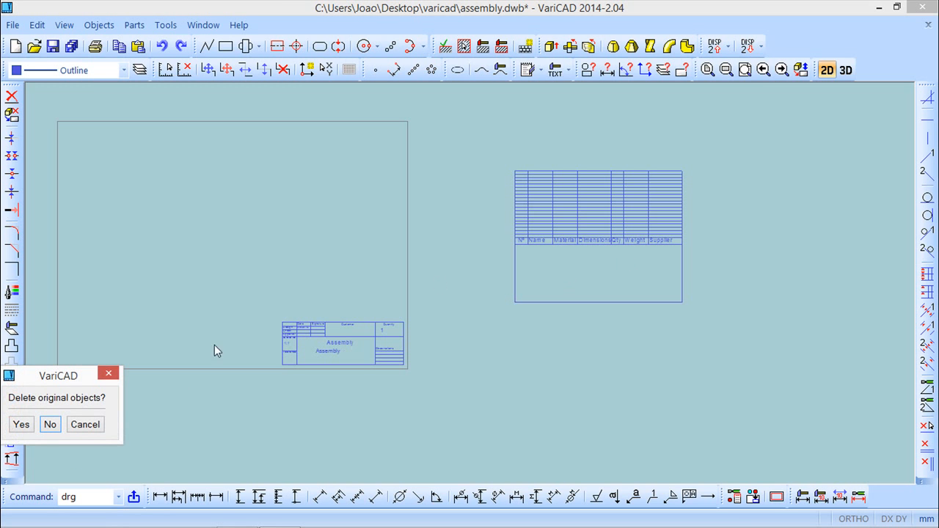
click(21, 425)
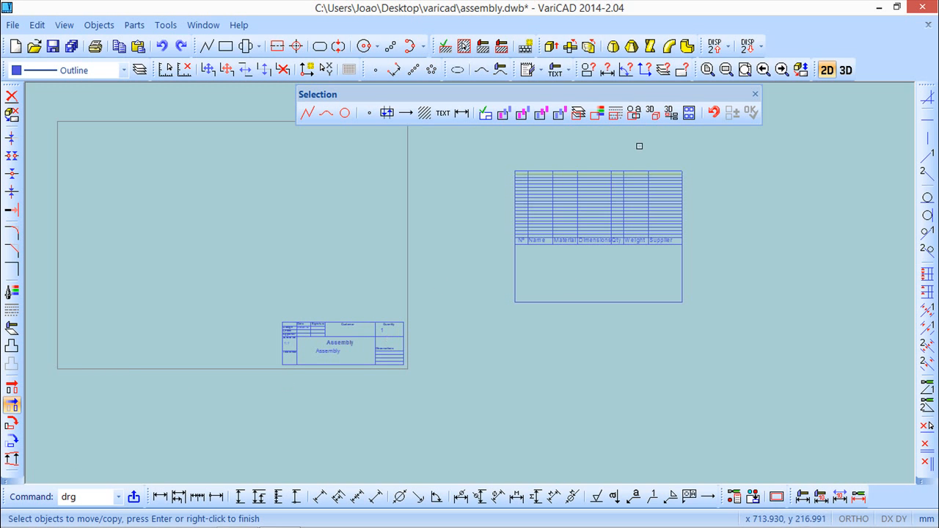
click(490, 155)
click(723, 345)
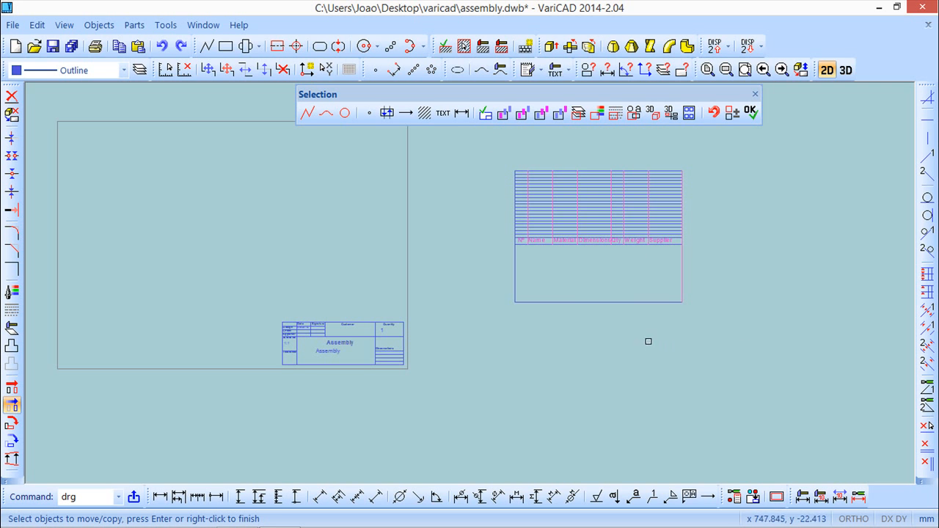
click(720, 331)
click(474, 147)
right_click(699, 274)
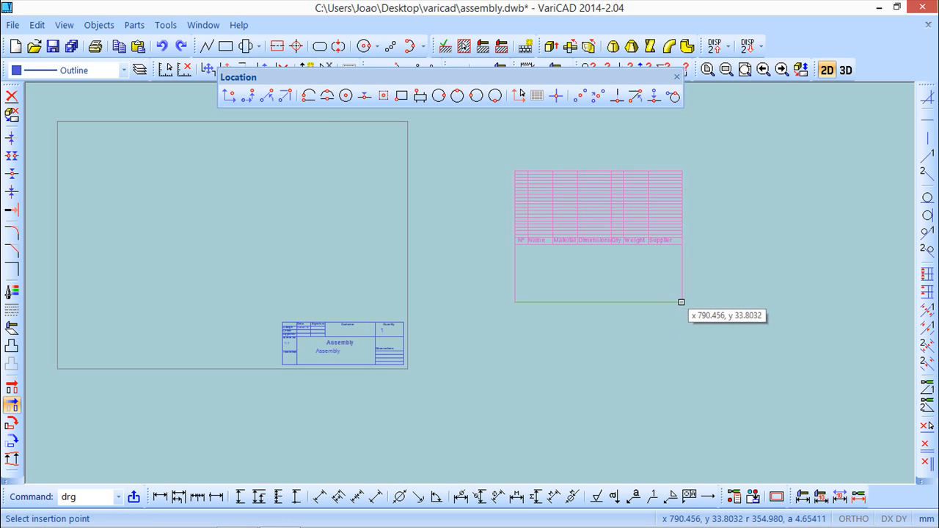
click(681, 300)
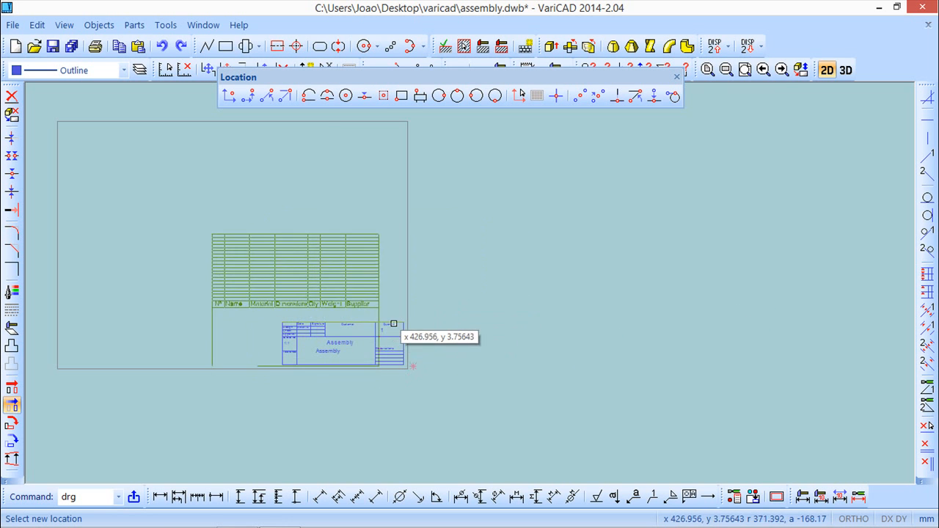
click(374, 257)
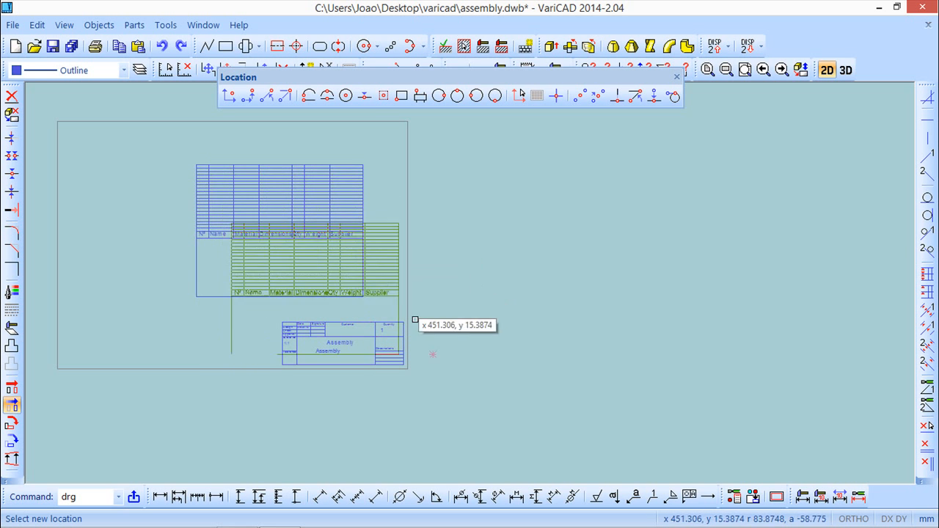
key(Escape)
Step: Move the parts list table by a vector from its lower-right corner to the title block's lower-right corner
scroll(437, 301, up, 4)
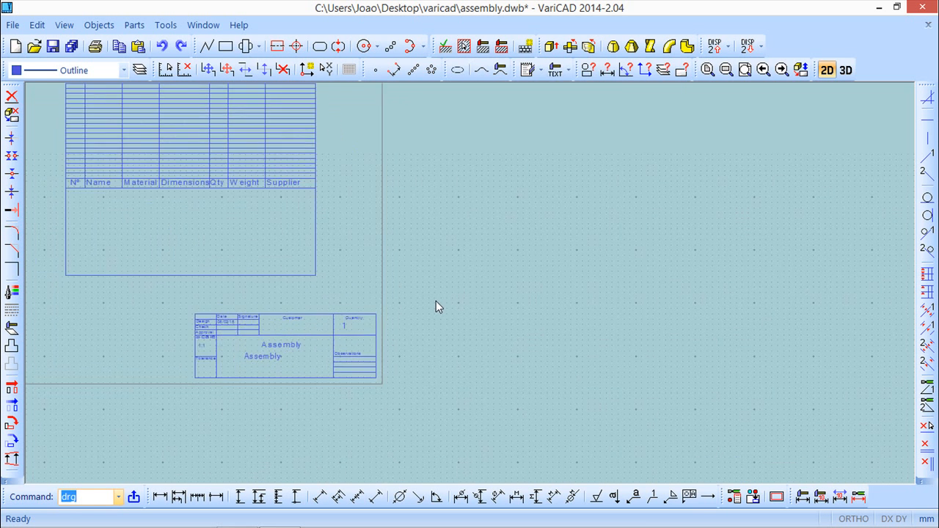
scroll(364, 269, down, 1)
middle_drag(365, 269, 460, 306)
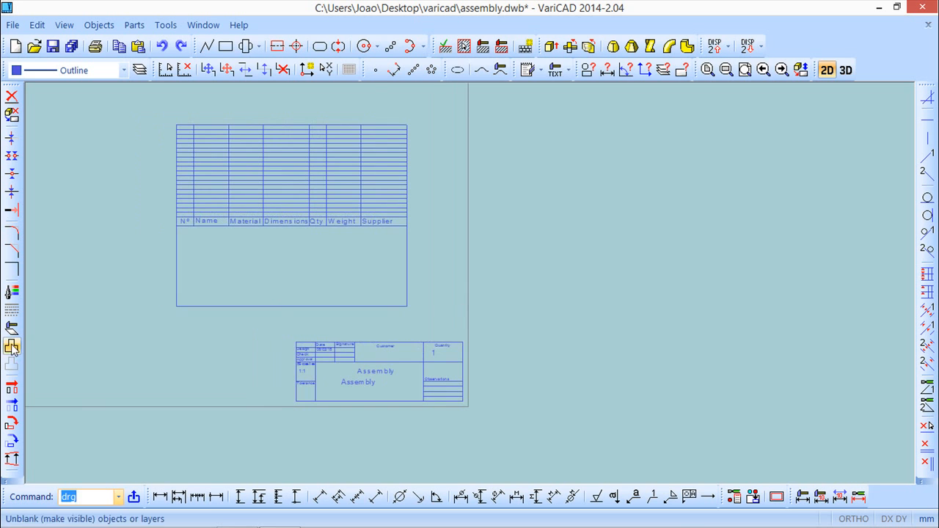
click(12, 388)
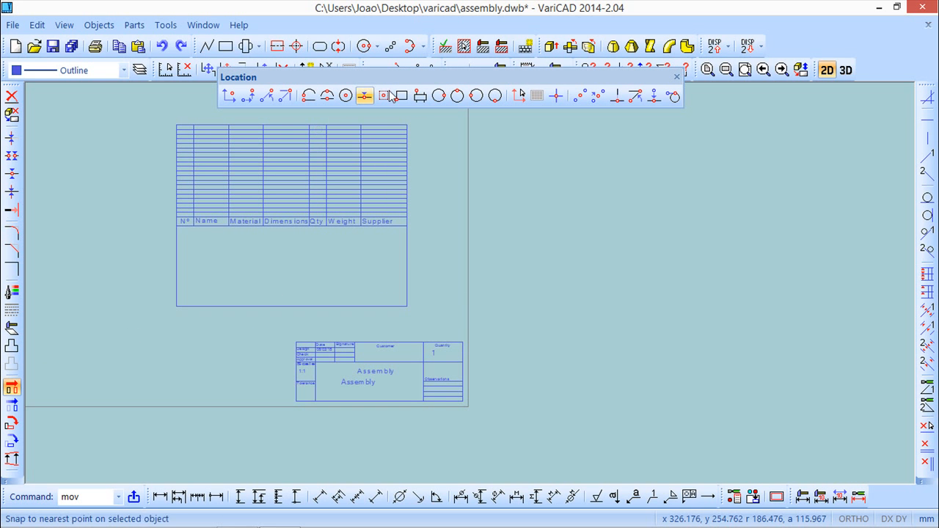
click(308, 97)
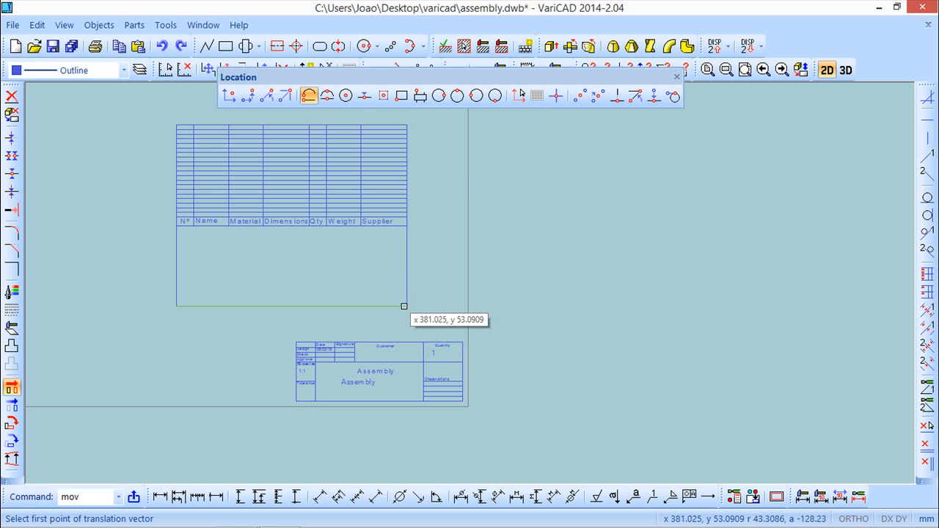
click(405, 306)
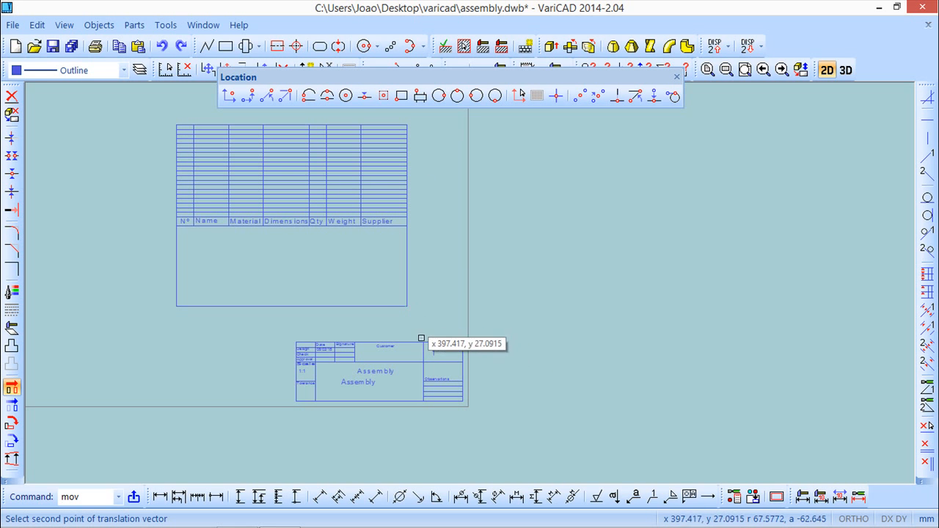
click(461, 401)
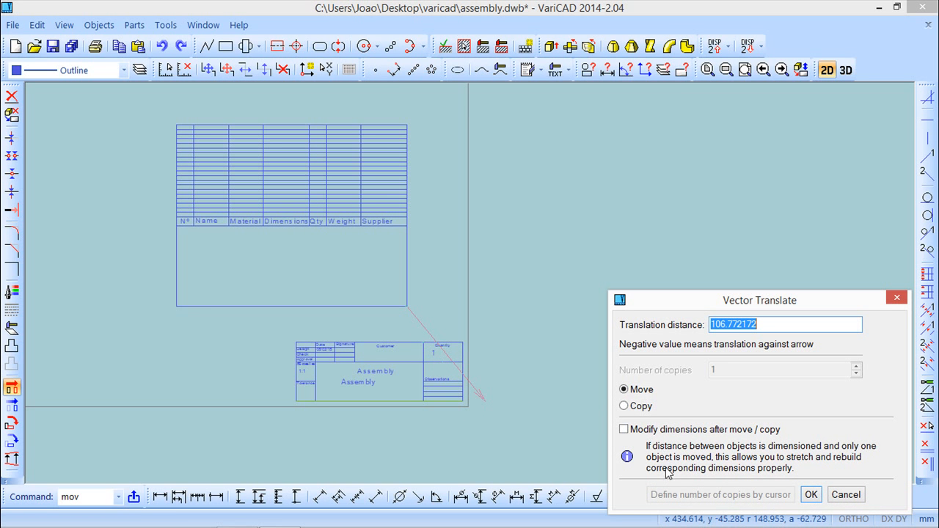
click(805, 496)
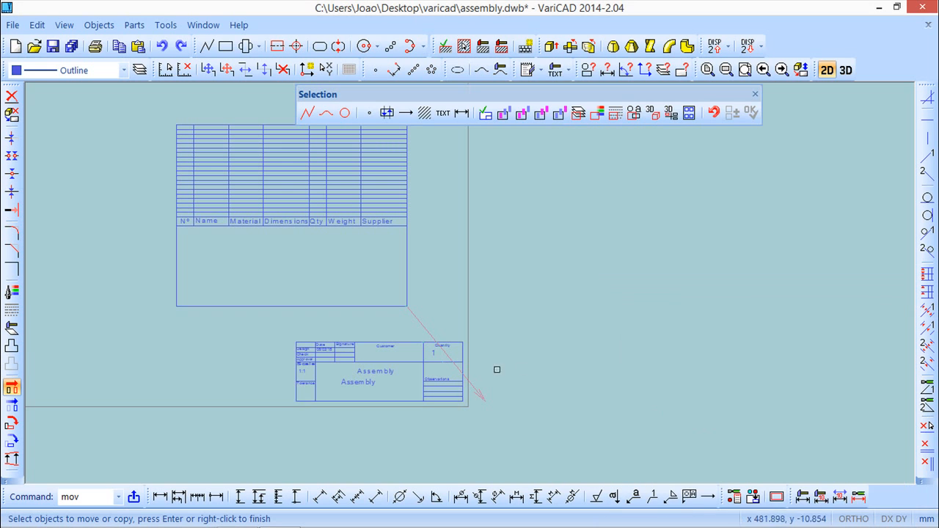
click(135, 111)
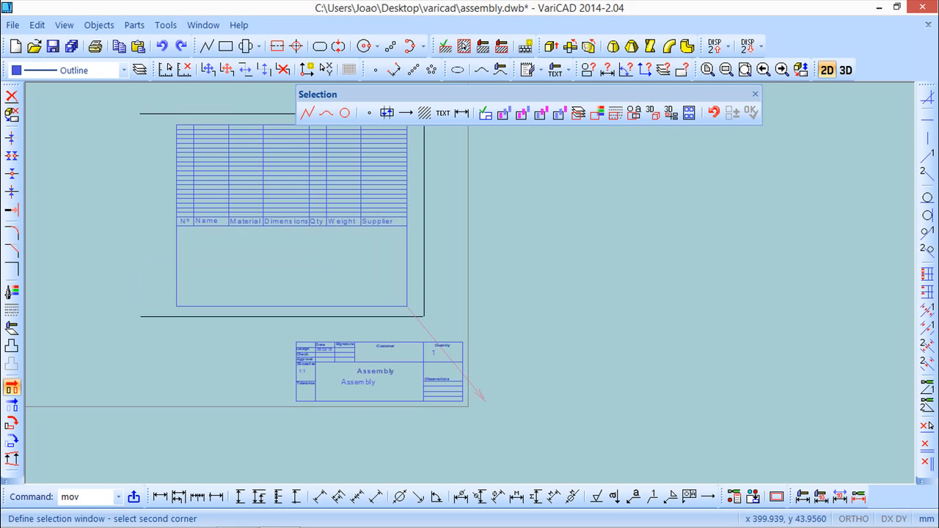
click(430, 322)
right_click(555, 267)
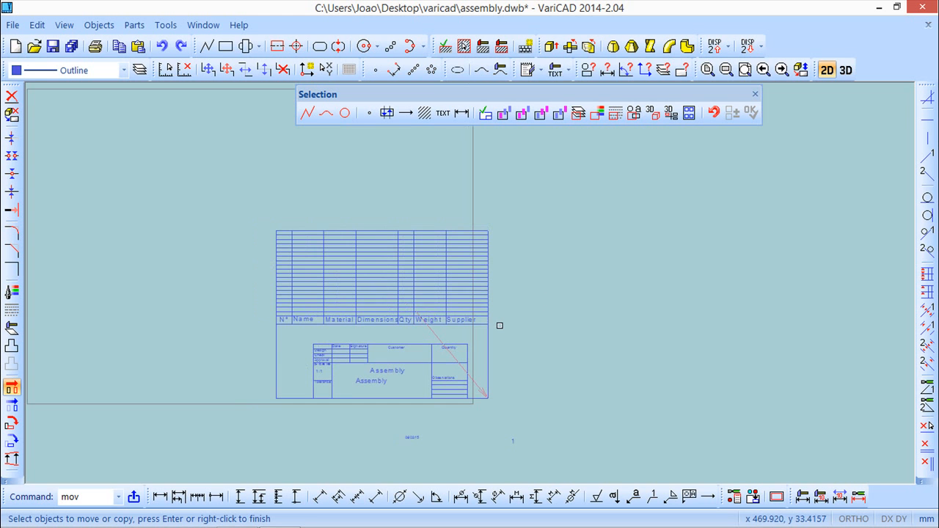
Step: Move the selection again by a vector snapped to the title block's lower-right corner
scroll(494, 325, up, 2)
scroll(479, 328, down, 2)
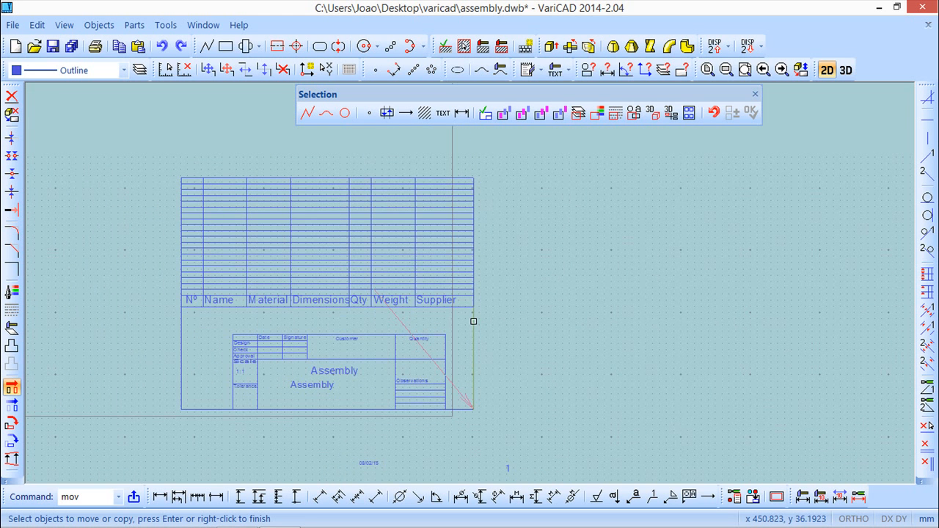
right_click(471, 318)
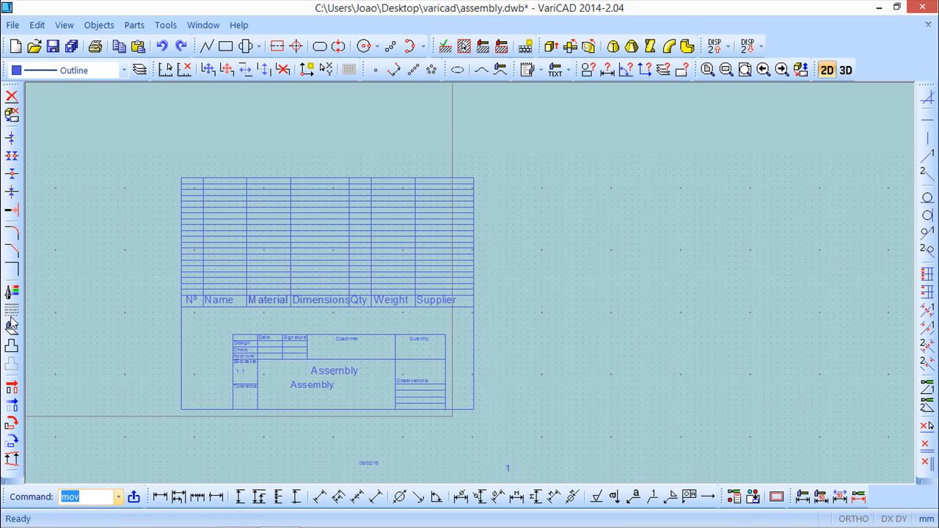
click(11, 387)
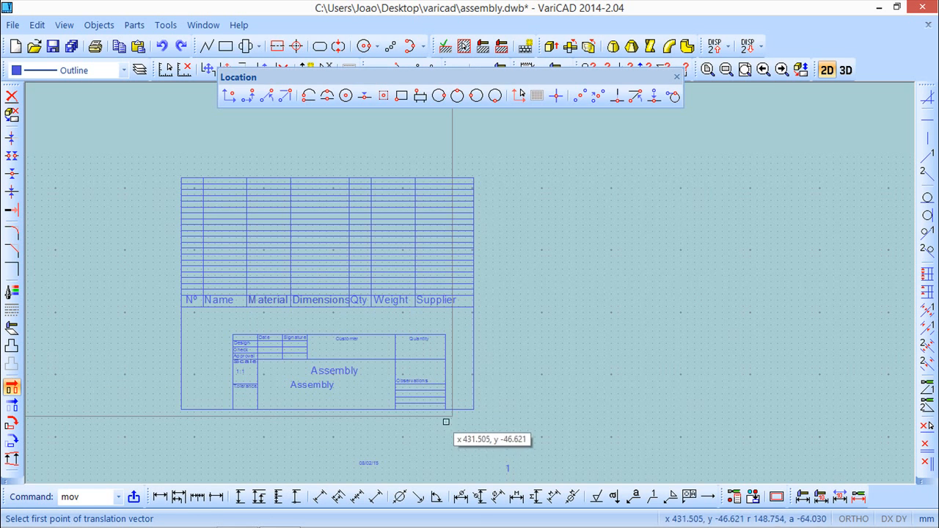
click(473, 409)
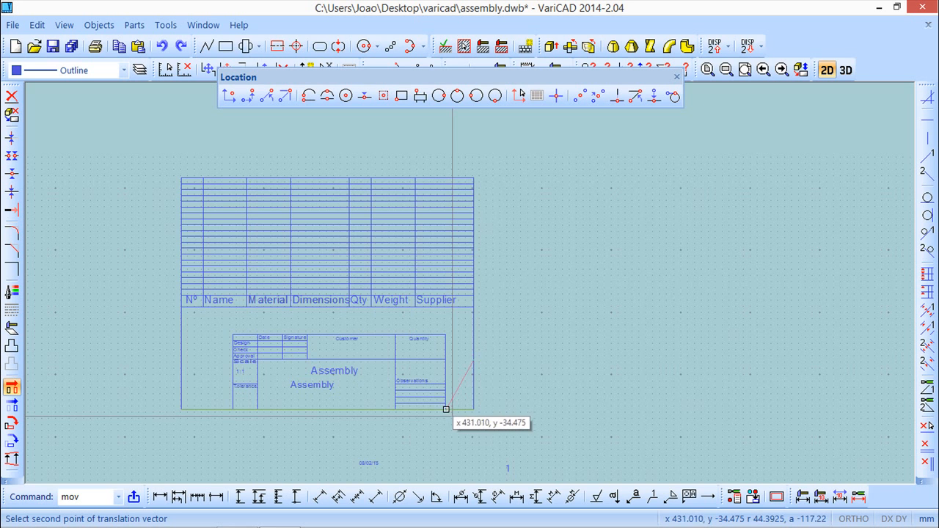
scroll(446, 409, up, 2)
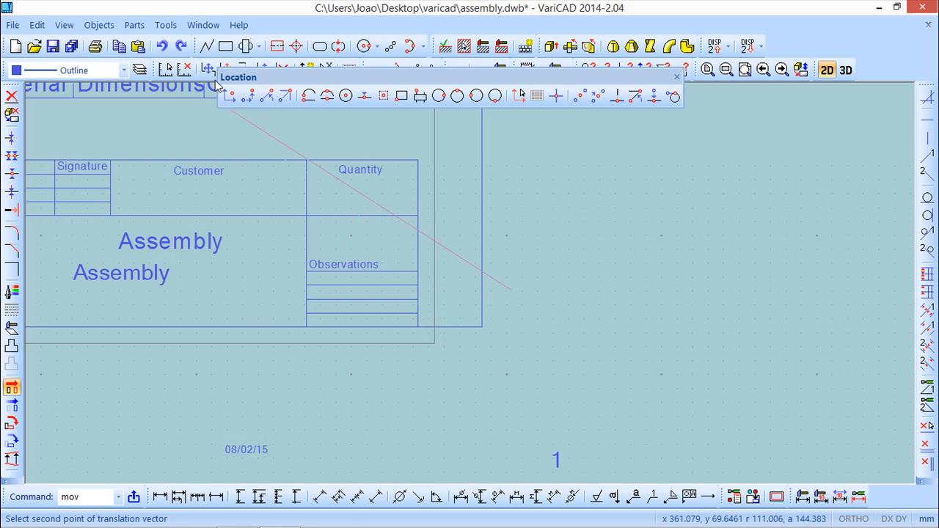
click(248, 96)
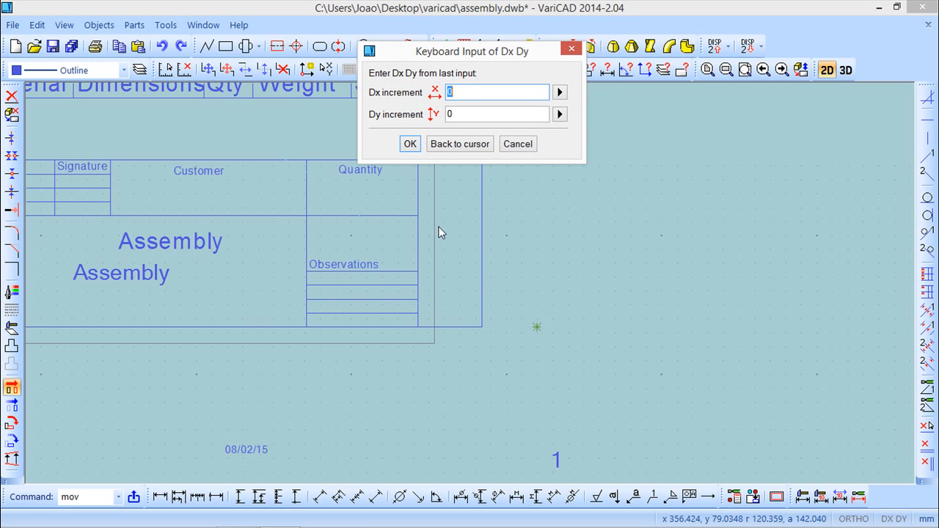
click(518, 143)
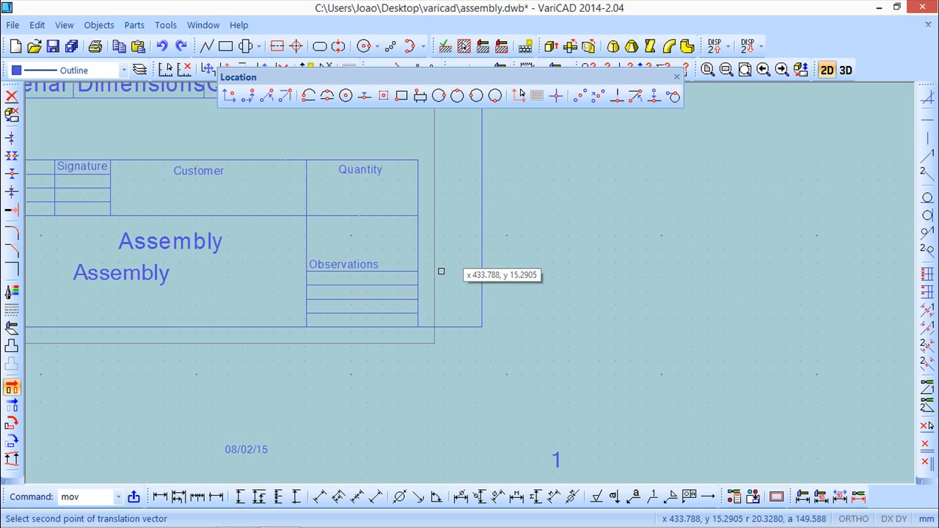
click(418, 321)
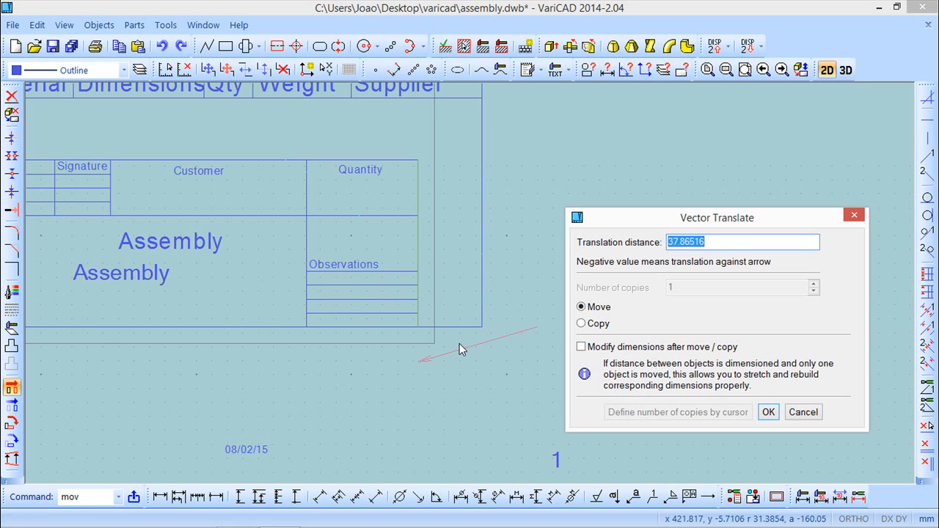
key(Return)
Step: Inspect how the parts list lines up with the title block on the sheet
scroll(410, 352, down, 4)
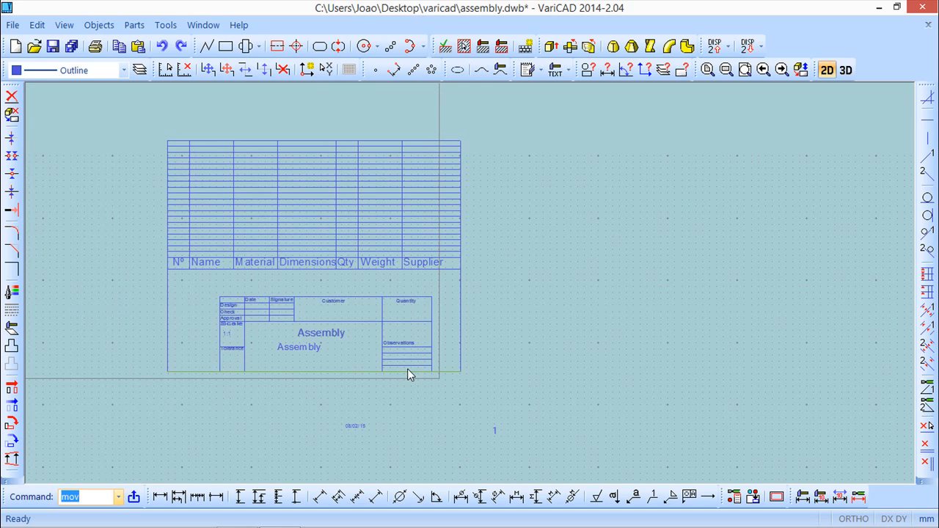
scroll(389, 365, up, 1)
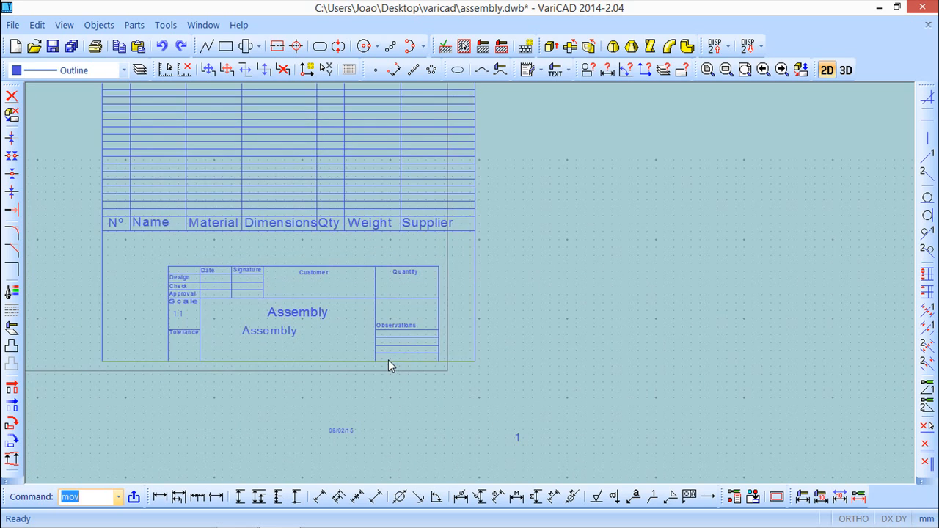
scroll(388, 364, down, 1)
scroll(388, 365, up, 1)
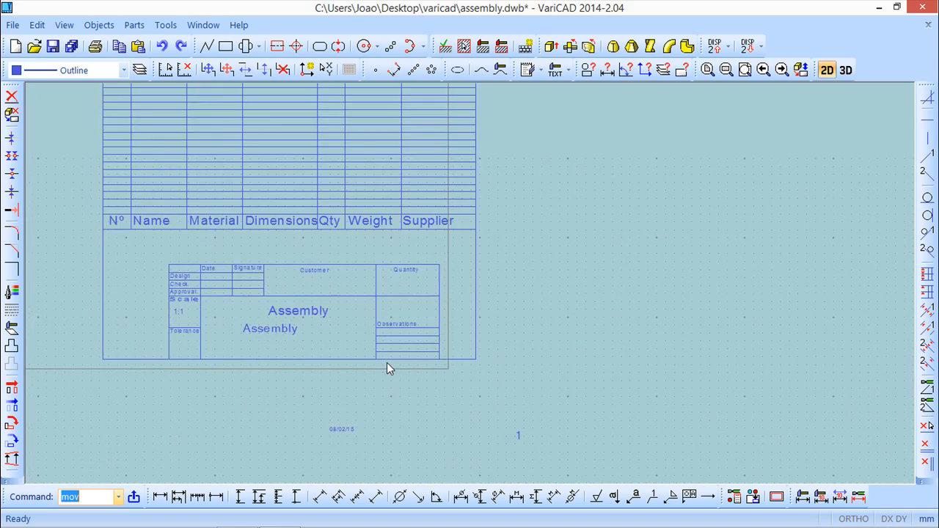
middle_drag(456, 408, 510, 437)
scroll(508, 433, up, 2)
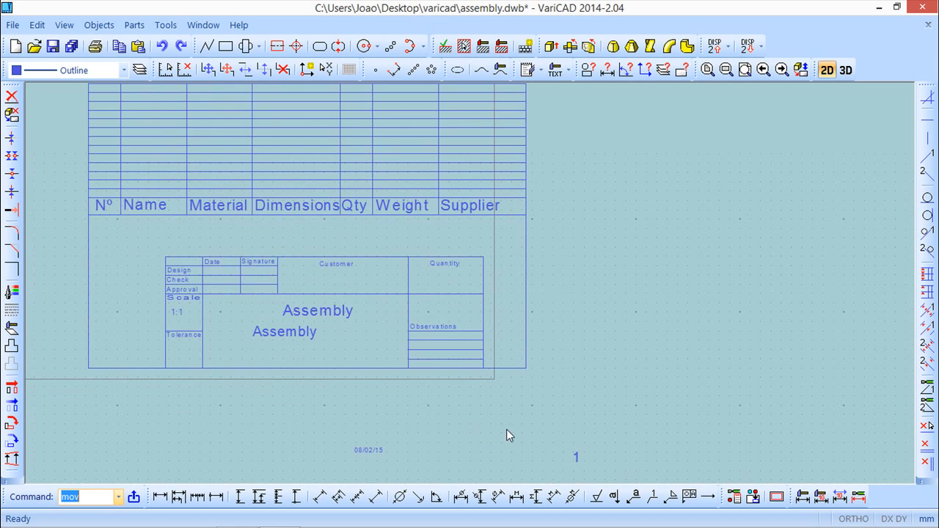
scroll(496, 419, down, 2)
mouse_move(501, 431)
middle_down()
mouse_move(513, 324)
mouse_move(506, 465)
middle_up()
scroll(513, 410, up, 2)
scroll(507, 444, up, 1)
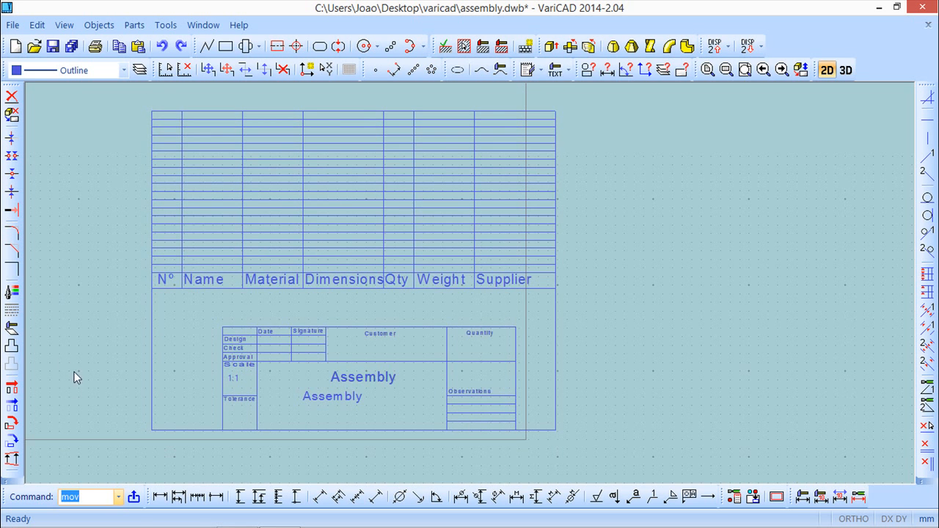
Step: Move the parts list and title block by a vector from their lower-right corner to the point 0, 0
click(13, 407)
click(13, 389)
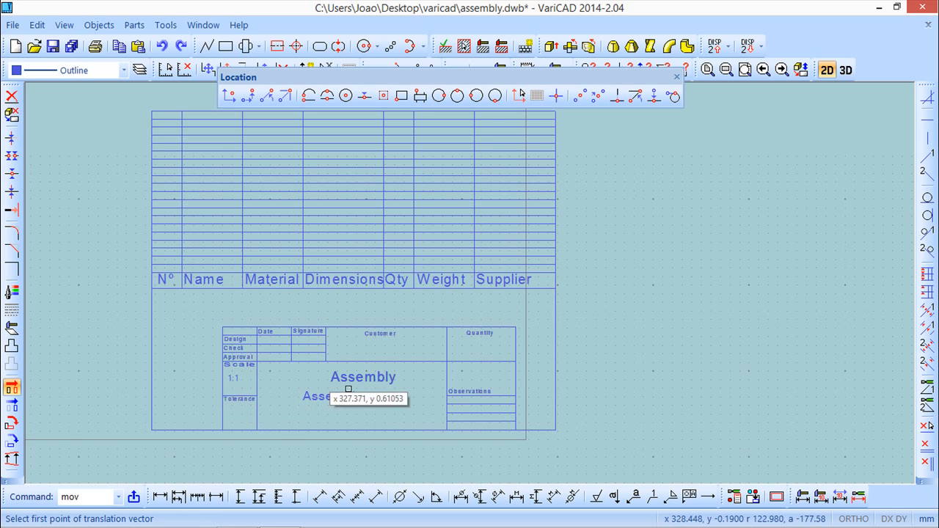
scroll(670, 374, down, 2)
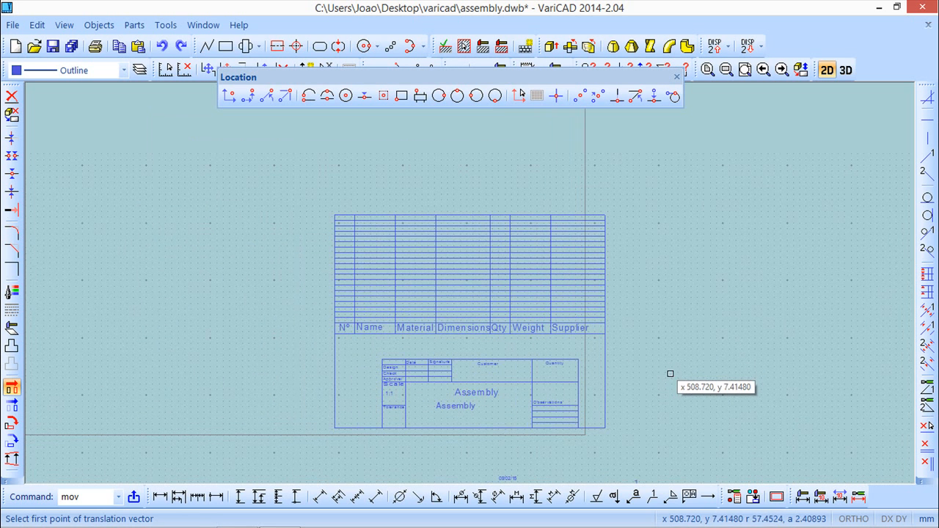
click(603, 428)
scroll(168, 382, up, 1)
scroll(168, 377, down, 3)
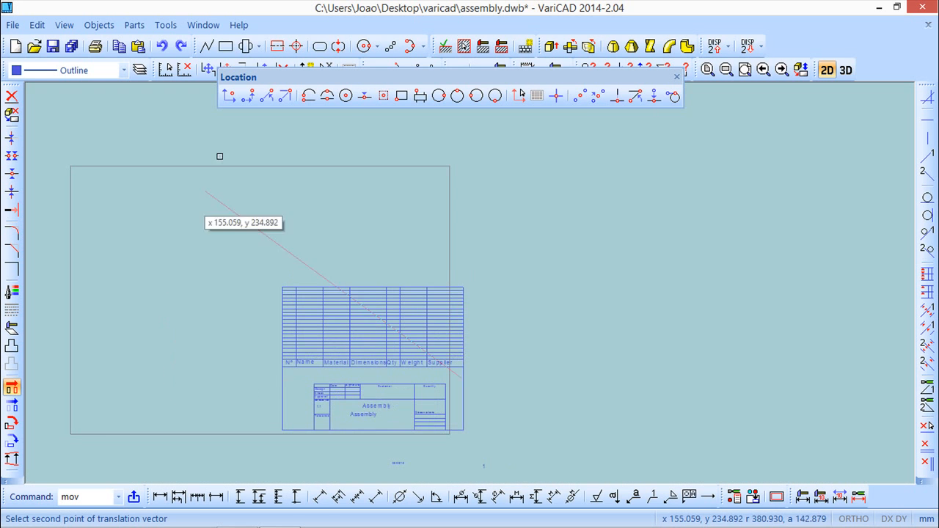
click(236, 103)
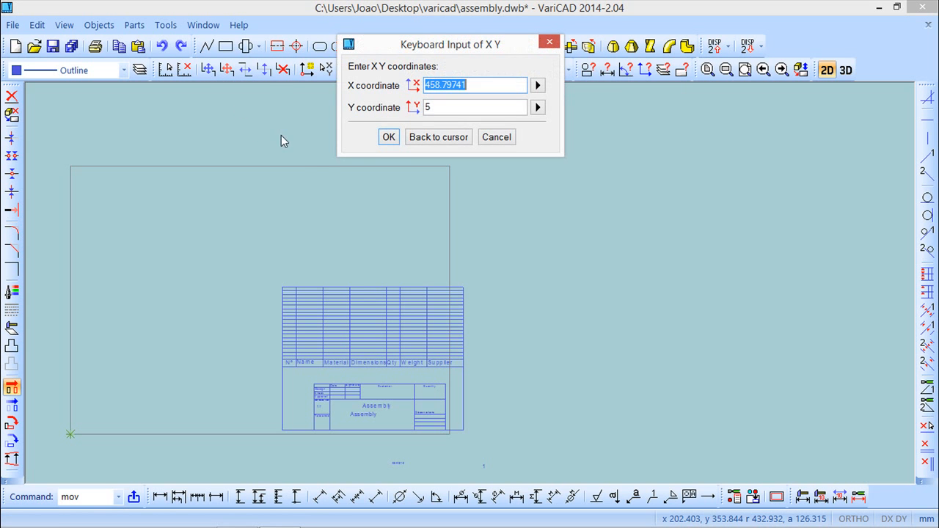
text(0)
key(Tab)
text(0)
click(388, 136)
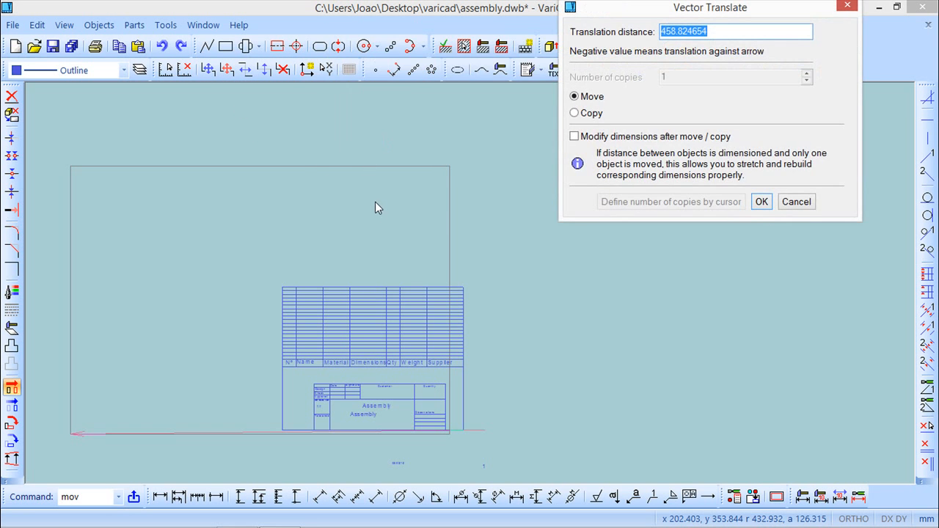
click(766, 200)
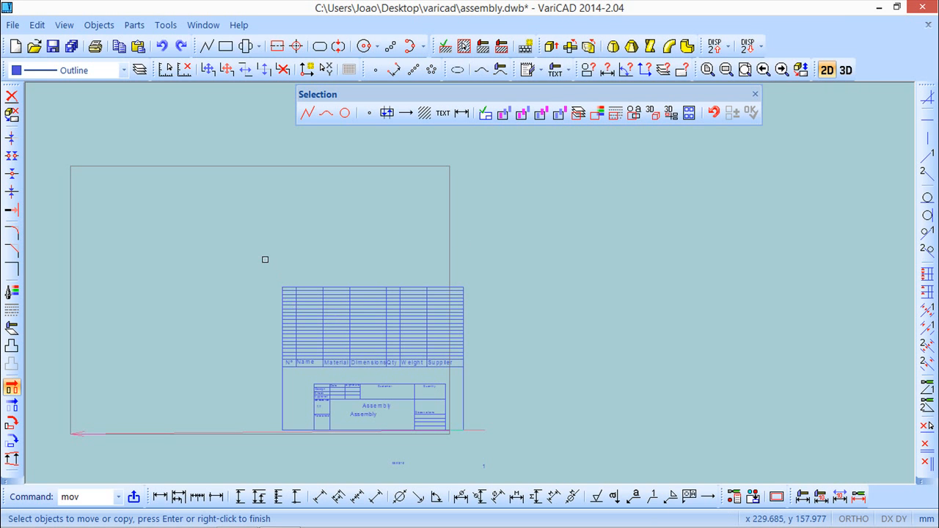
click(523, 376)
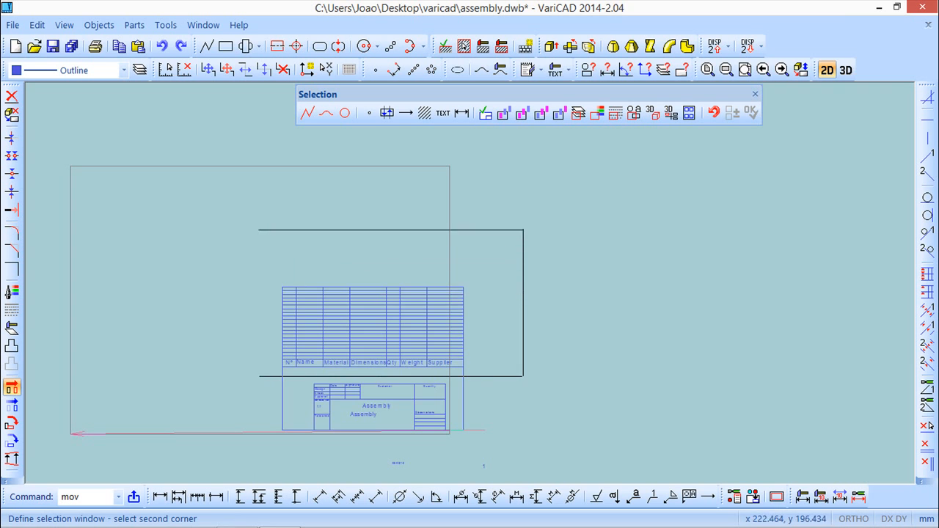
click(264, 232)
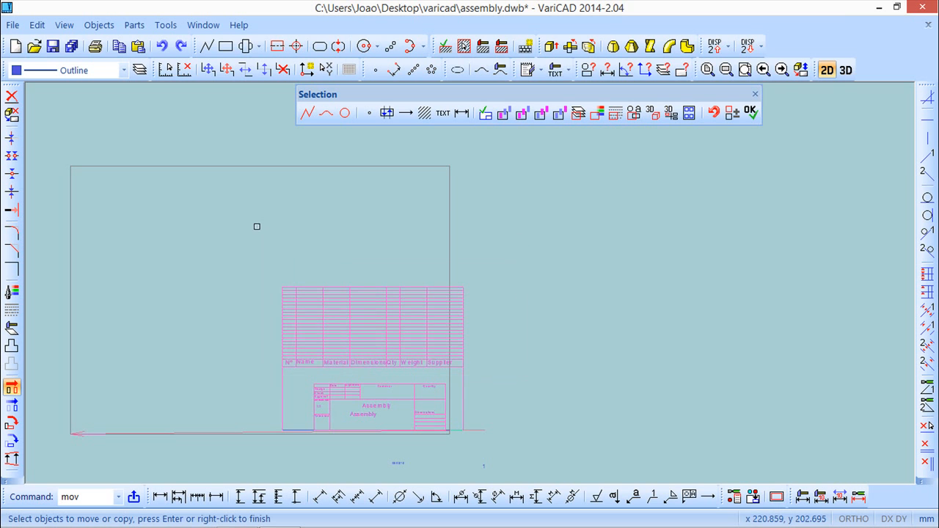
click(293, 430)
click(298, 431)
right_click(191, 345)
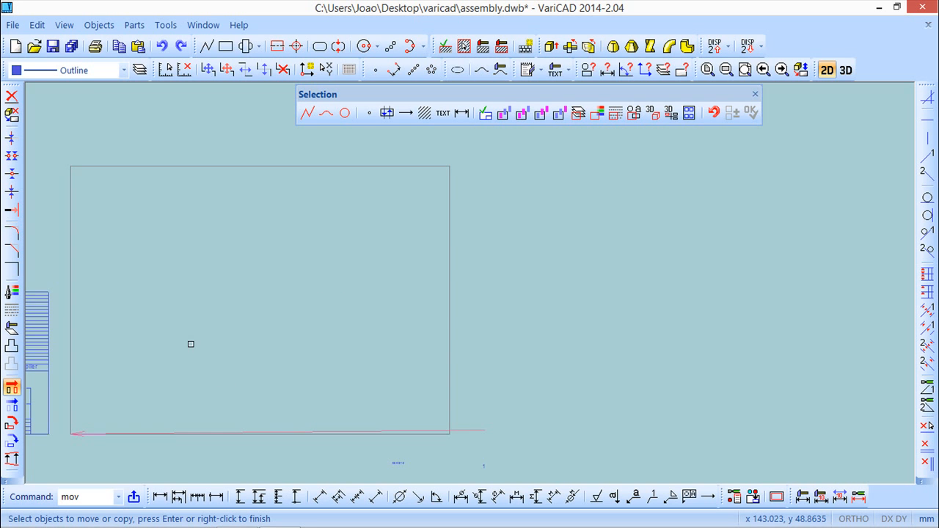
scroll(198, 352, down, 1)
middle_drag(180, 363, 392, 331)
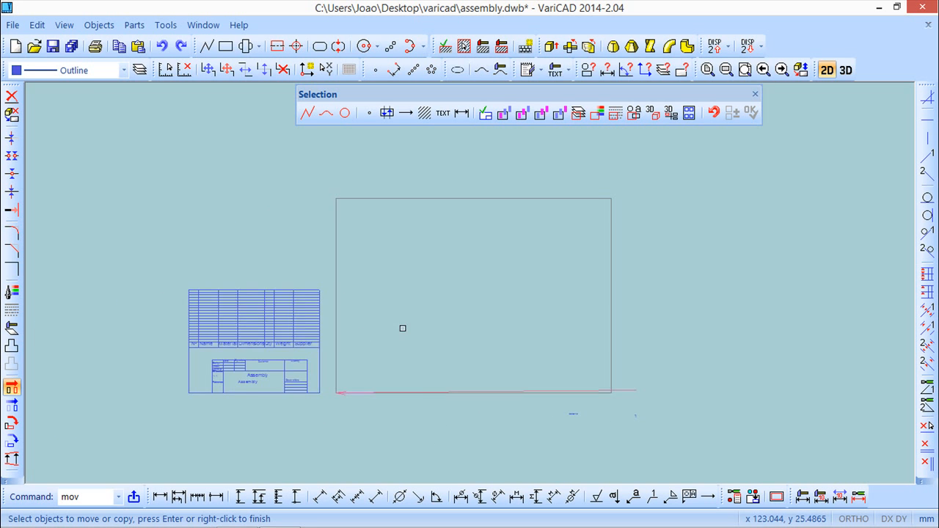
scroll(381, 343, up, 2)
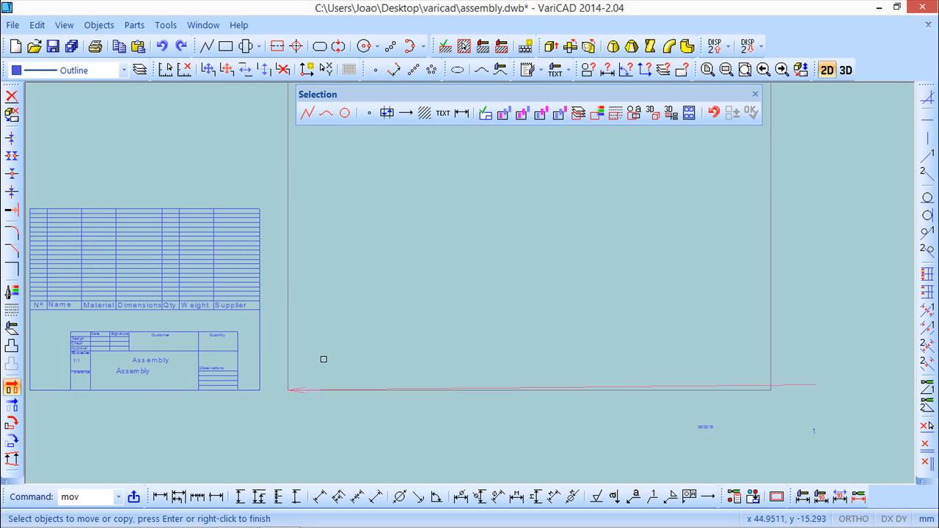
click(754, 94)
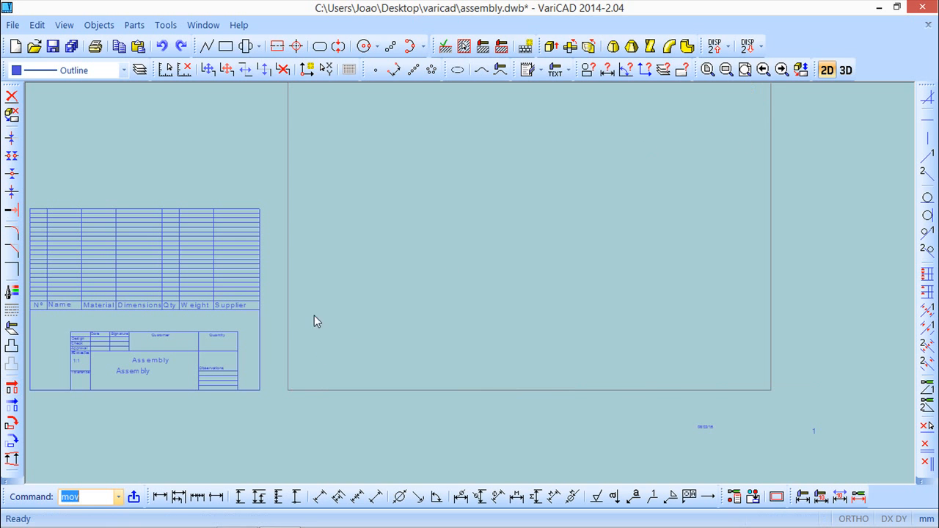
Step: Undo the last move of the parts list and title block
scroll(231, 368, up, 2)
scroll(240, 364, down, 3)
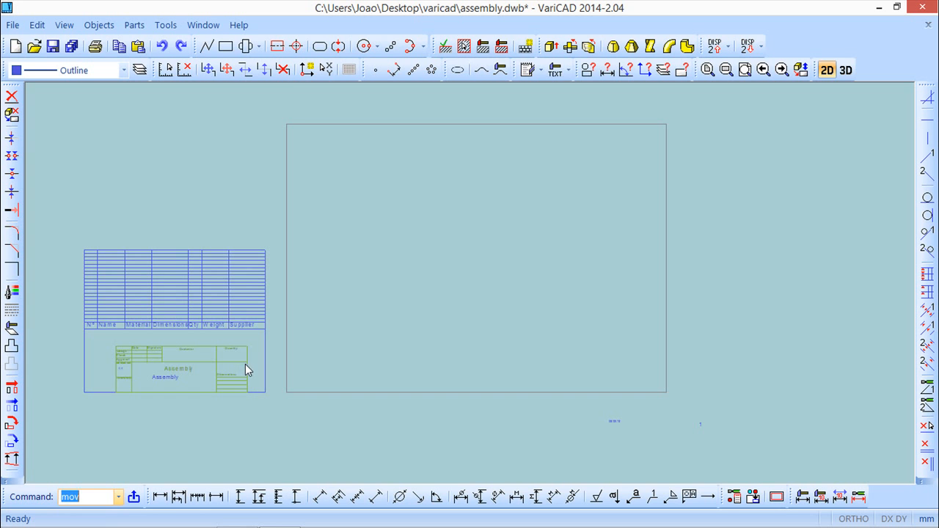
scroll(235, 360, up, 1)
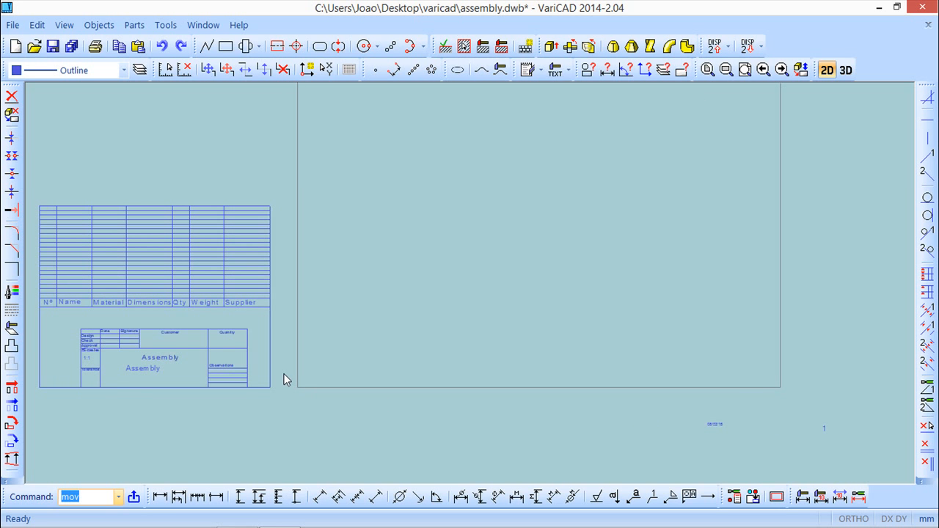
scroll(284, 377, up, 3)
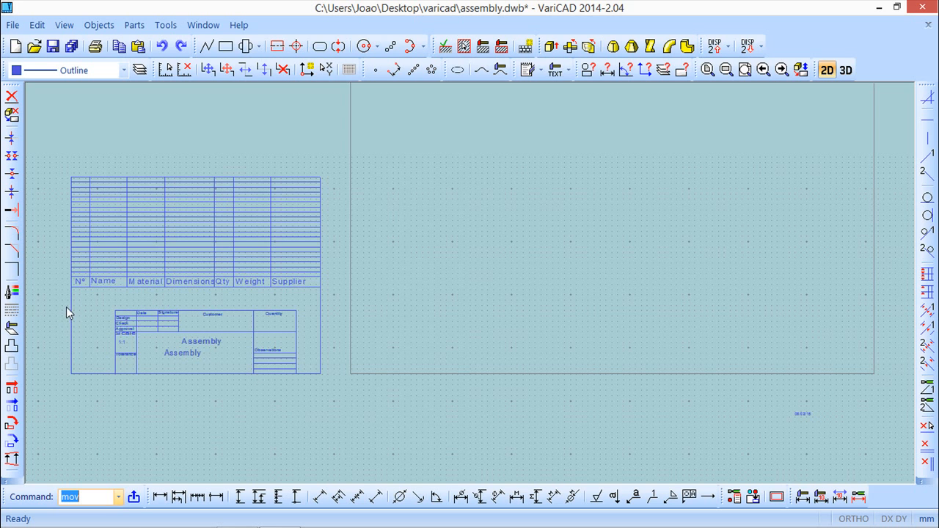
click(161, 45)
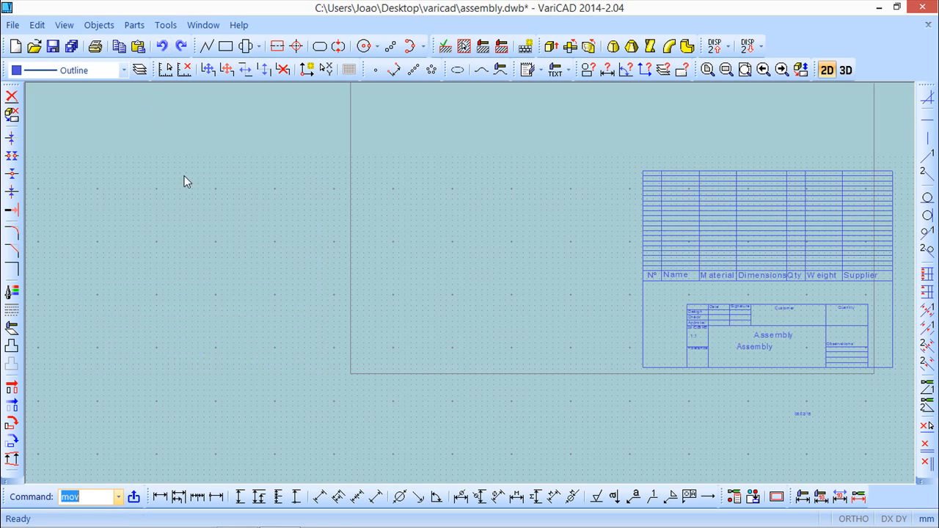
middle_drag(469, 268, 165, 279)
scroll(162, 285, up, 1)
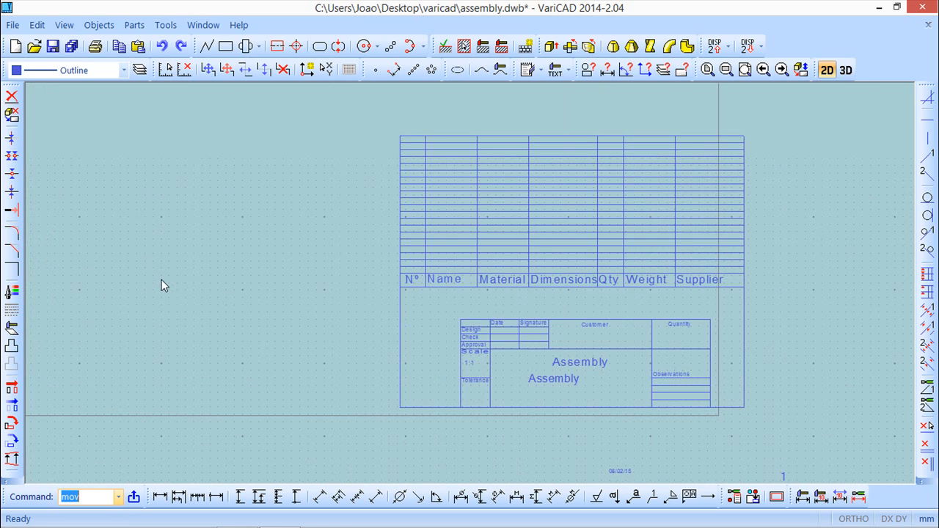
mouse_move(250, 258)
middle_down()
mouse_move(125, 274)
mouse_move(134, 269)
middle_up()
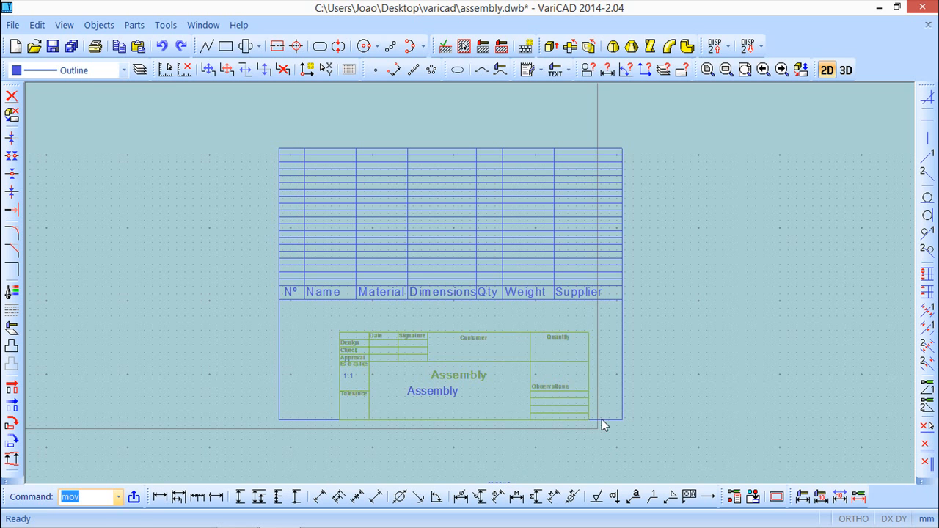
click(97, 26)
mouse_move(135, 140)
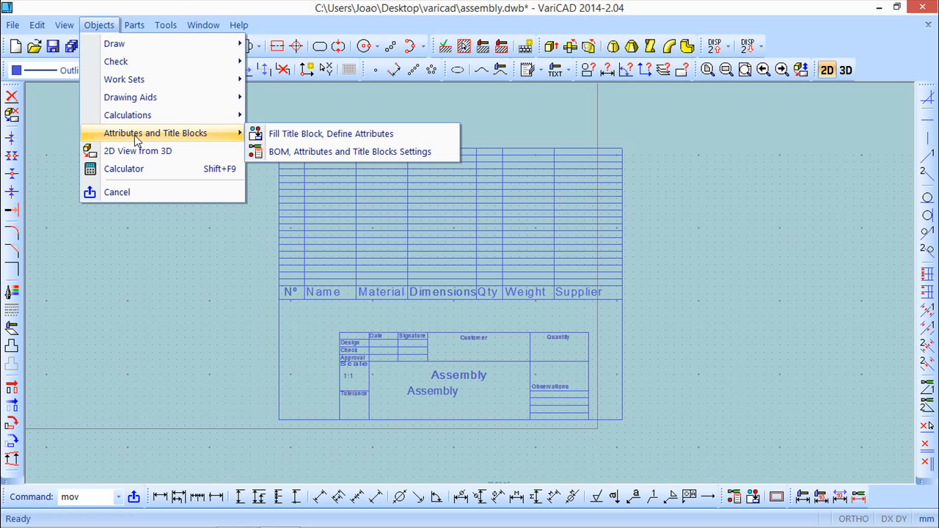
click(197, 3)
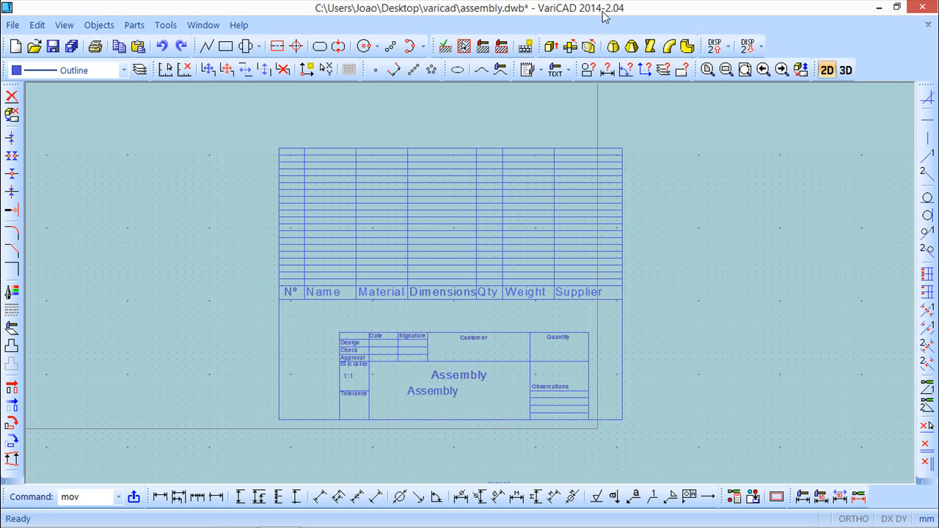
Step: Switch to the 3D space and create a BOM at basic level
click(845, 69)
click(97, 25)
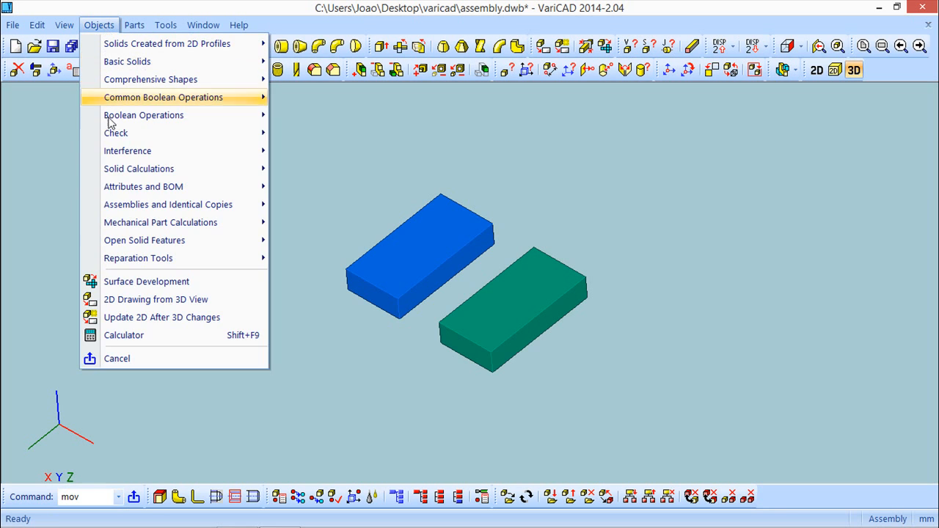
mouse_move(138, 194)
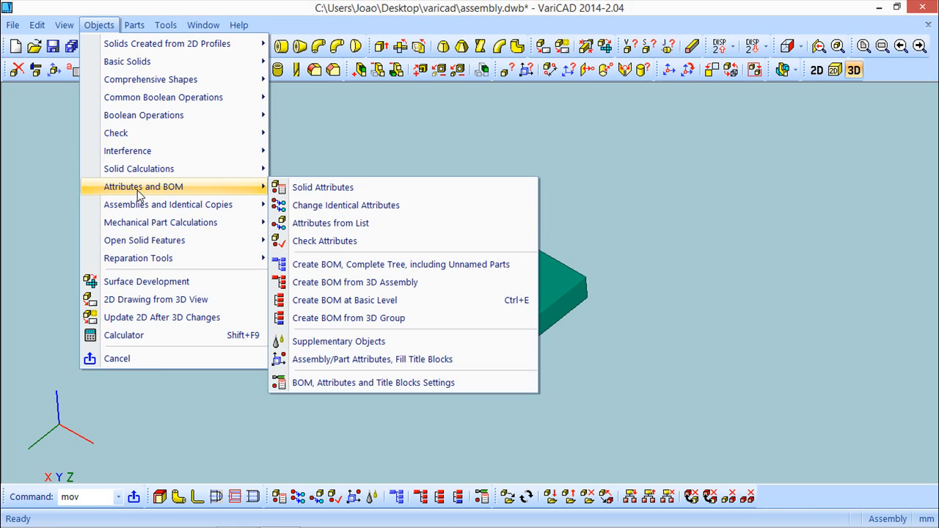
click(350, 307)
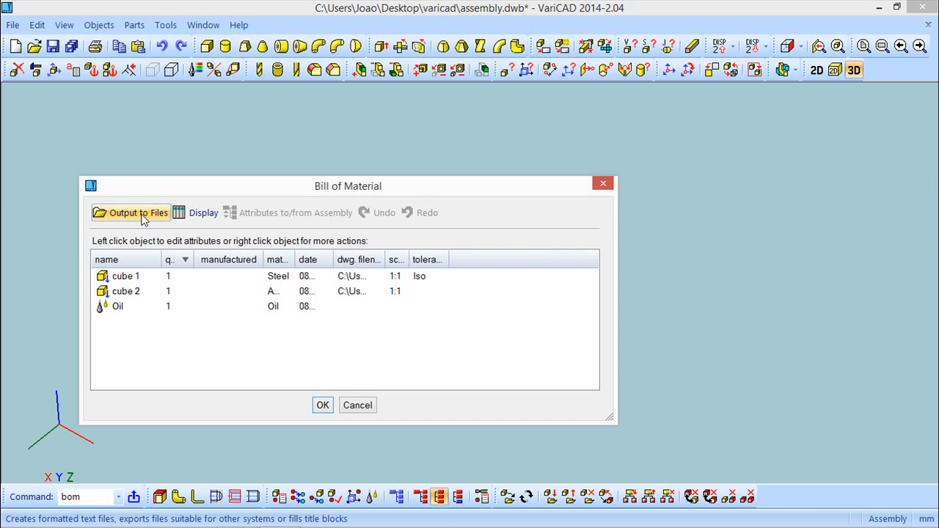
Step: Output the BOM as a list of parts into the 2D table, filling rows from the table's bottom to its top
click(142, 219)
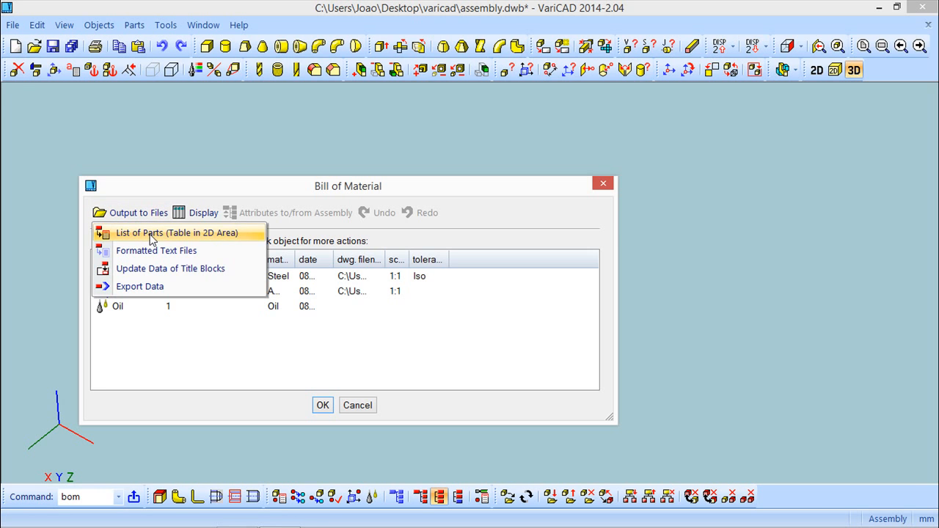
click(150, 233)
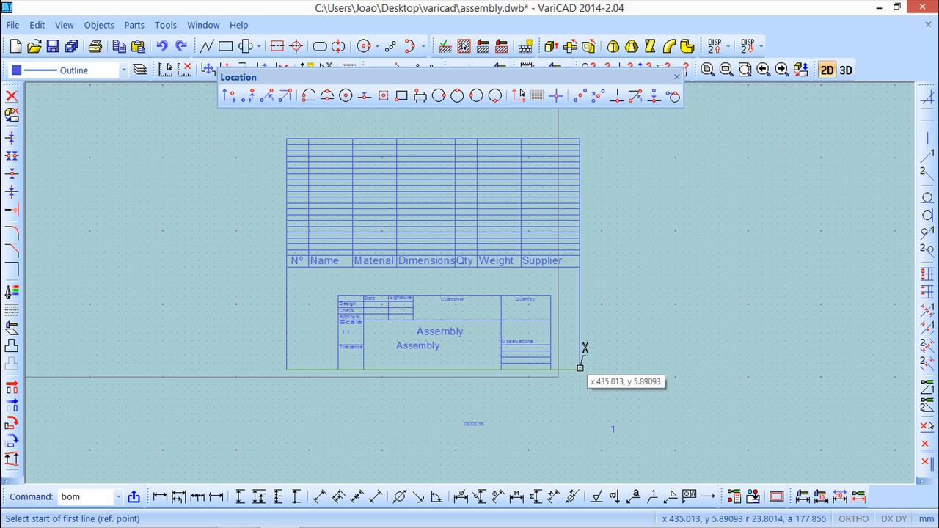
click(579, 370)
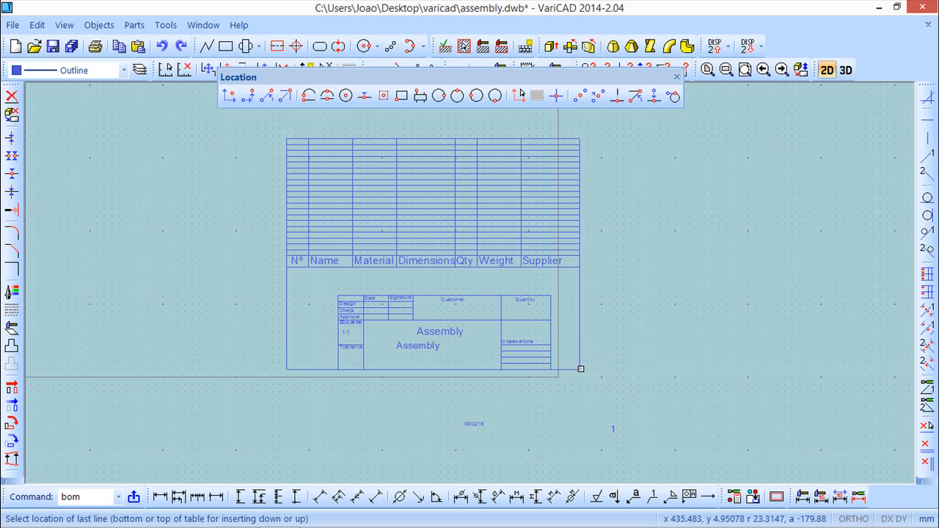
click(578, 135)
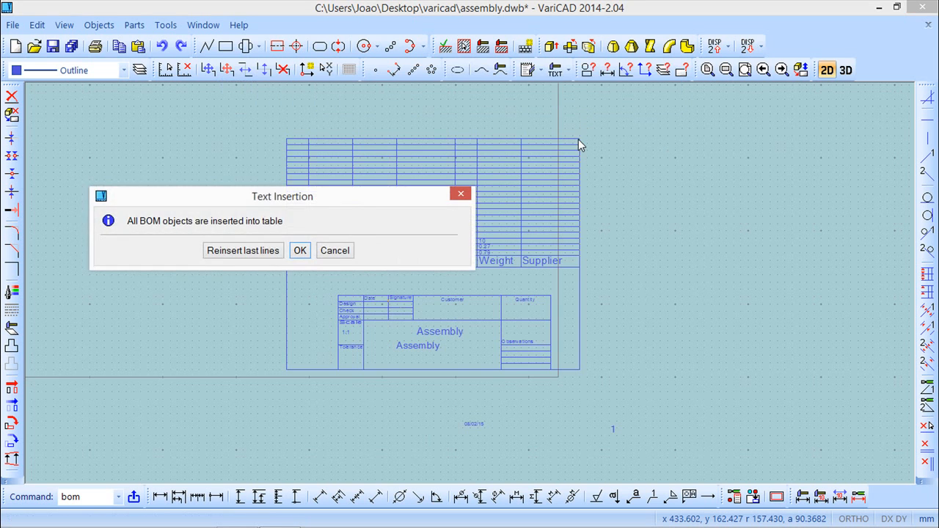
click(299, 250)
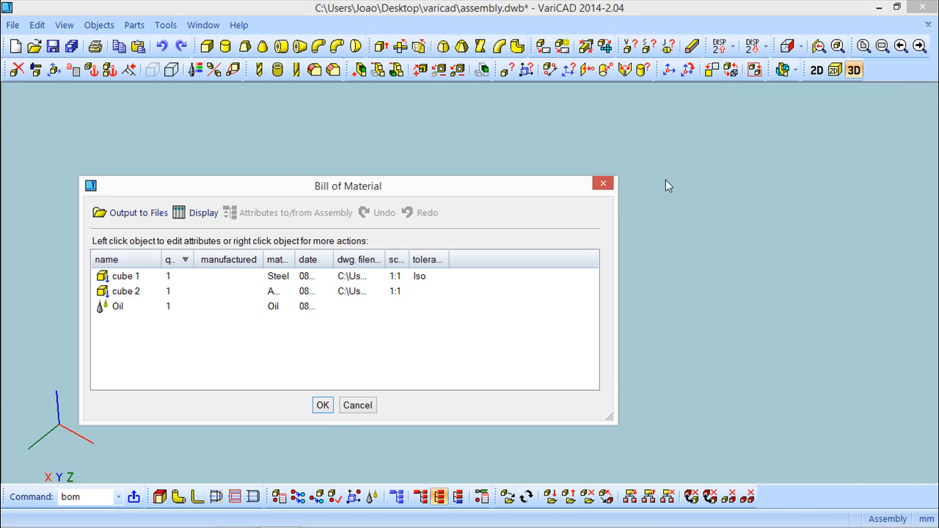
click(329, 412)
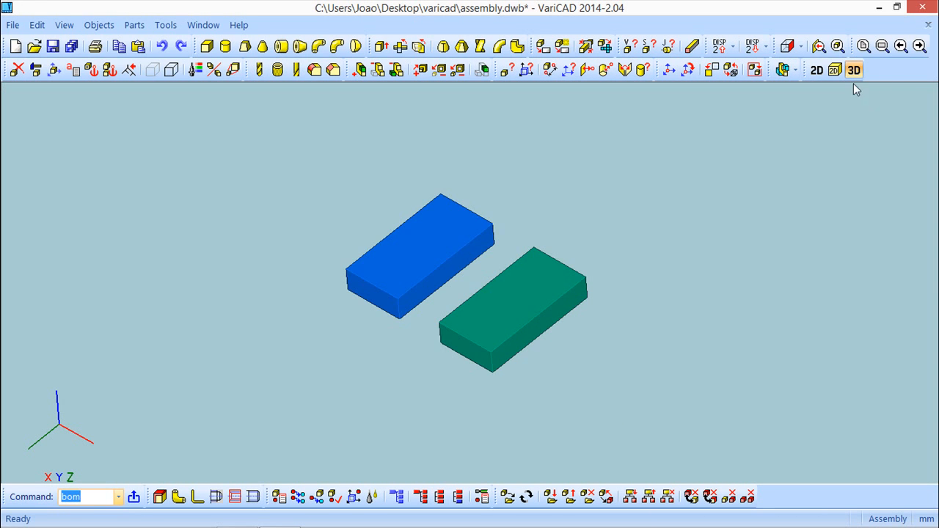
Step: Return to the 2D drawing and inspect the filled rows of the parts list
click(812, 73)
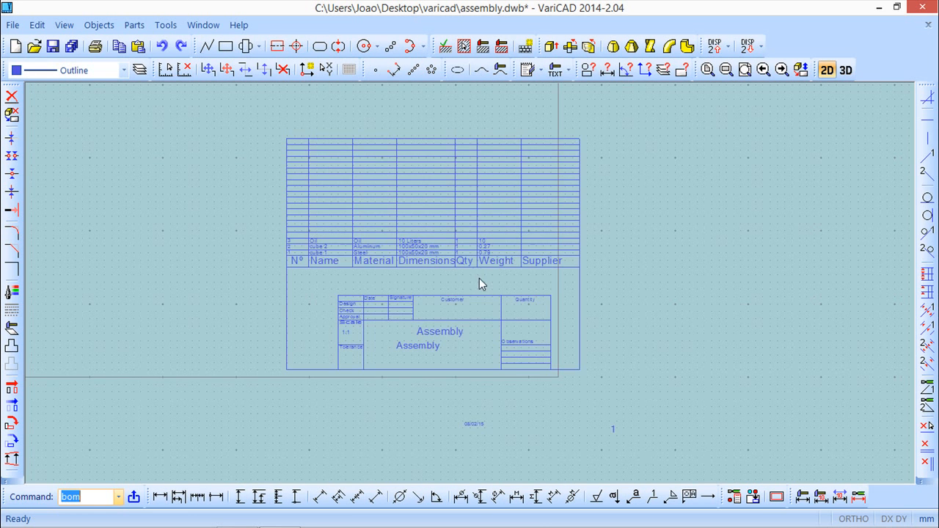
scroll(406, 292, up, 2)
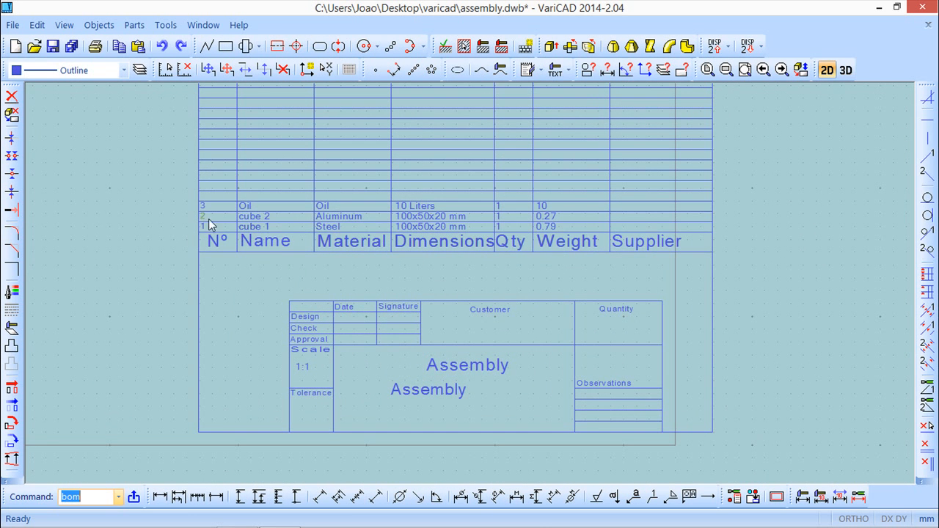
scroll(416, 277, up, 1)
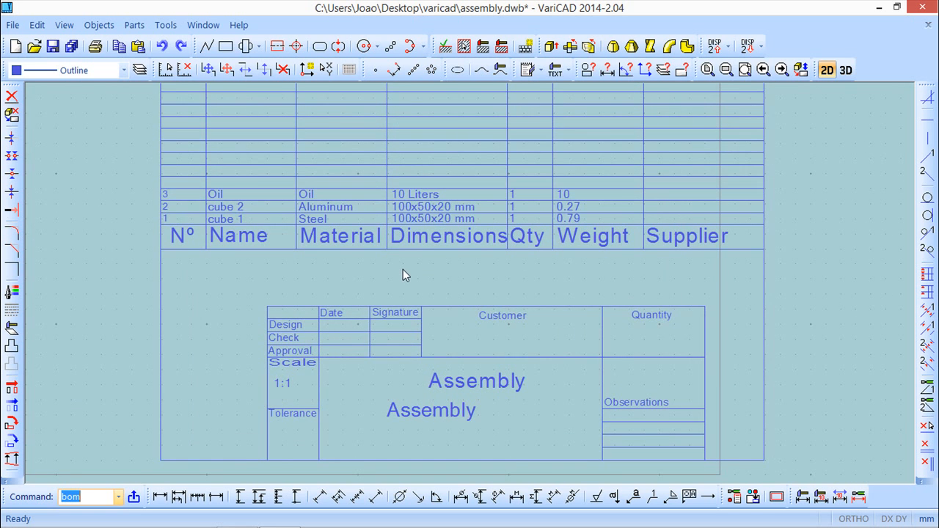
scroll(403, 271, up, 1)
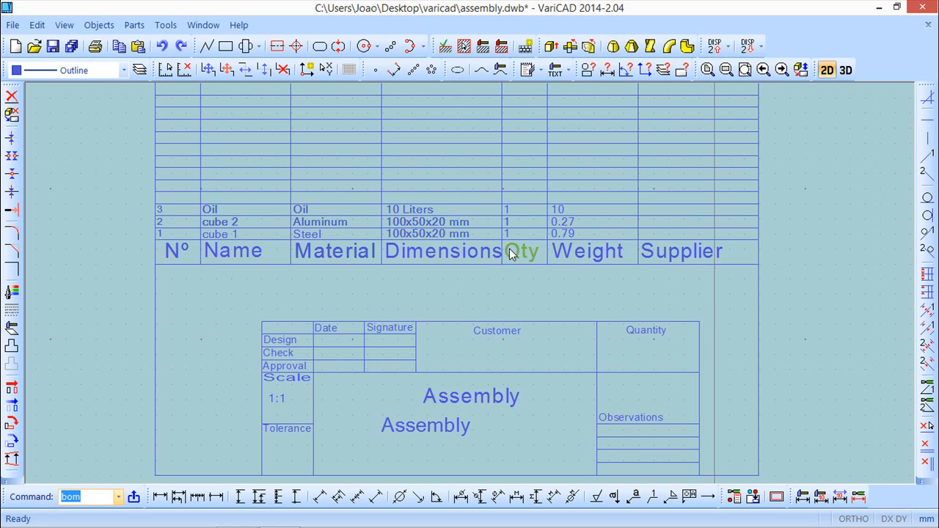
scroll(513, 253, down, 2)
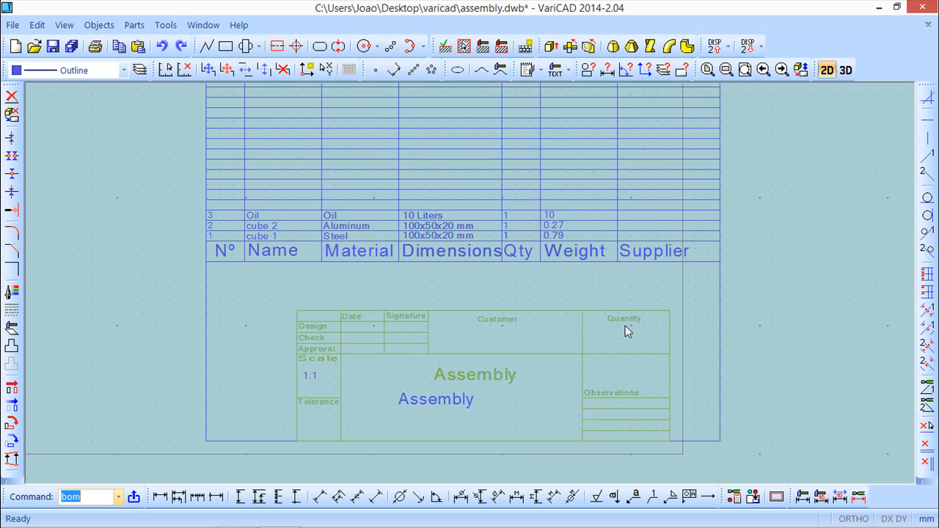
scroll(620, 328, down, 1)
middle_drag(716, 344, 608, 343)
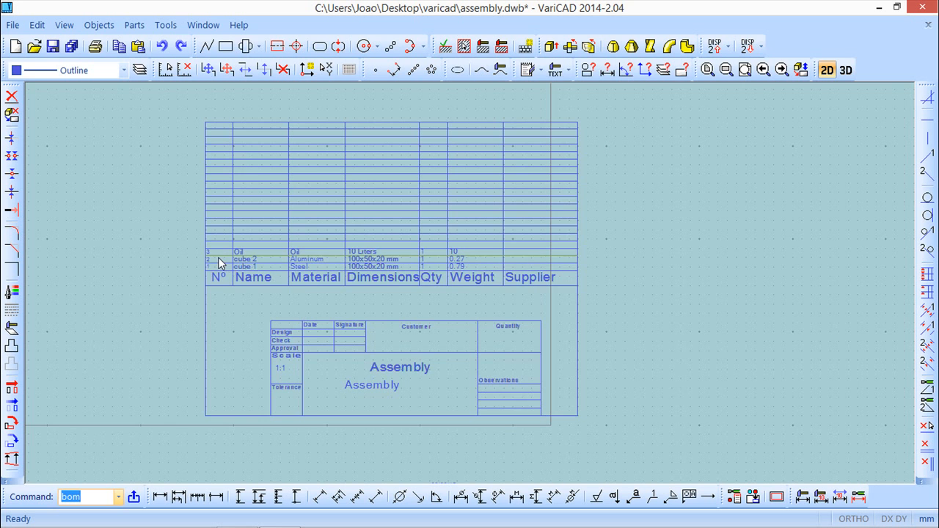
scroll(368, 238, down, 5)
mouse_move(366, 241)
middle_down()
mouse_move(501, 287)
mouse_move(484, 262)
mouse_move(442, 235)
middle_up()
scroll(495, 286, up, 4)
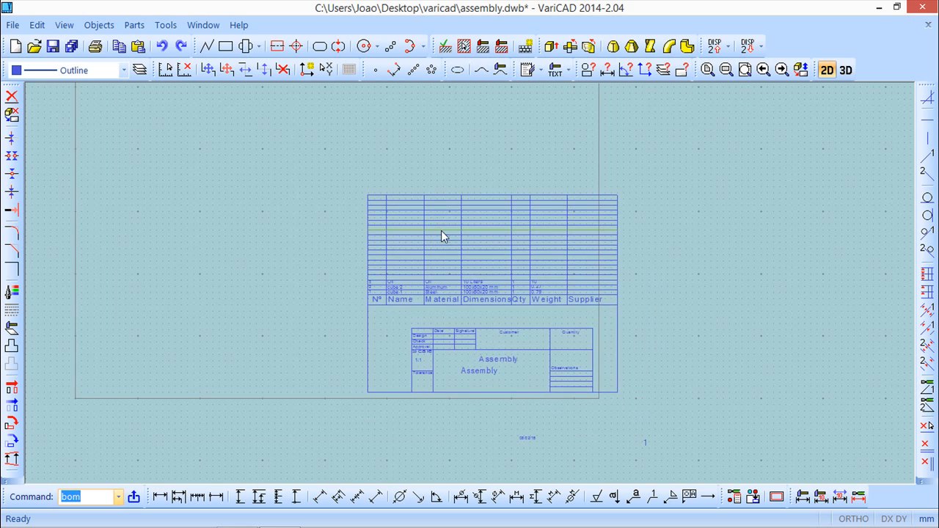
scroll(441, 234, up, 2)
mouse_move(516, 291)
middle_down()
mouse_move(463, 225)
mouse_move(440, 259)
middle_up()
scroll(455, 236, up, 1)
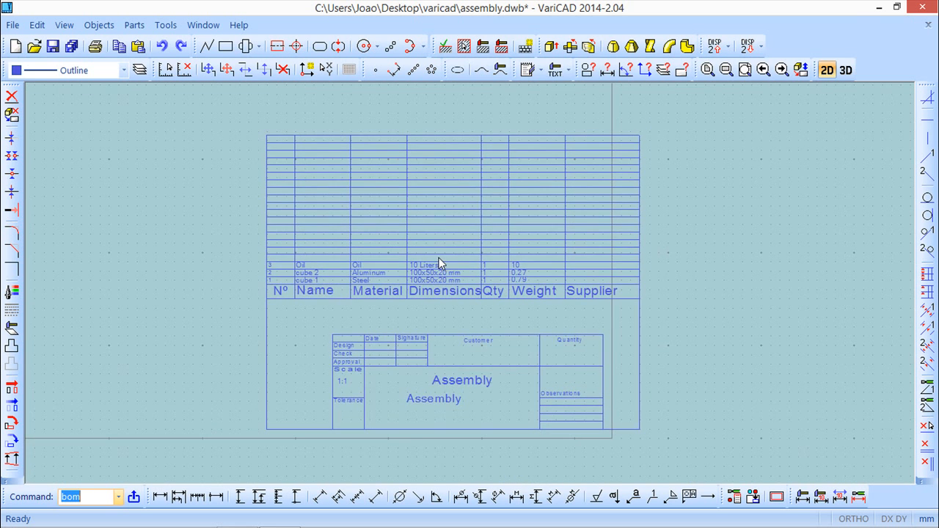